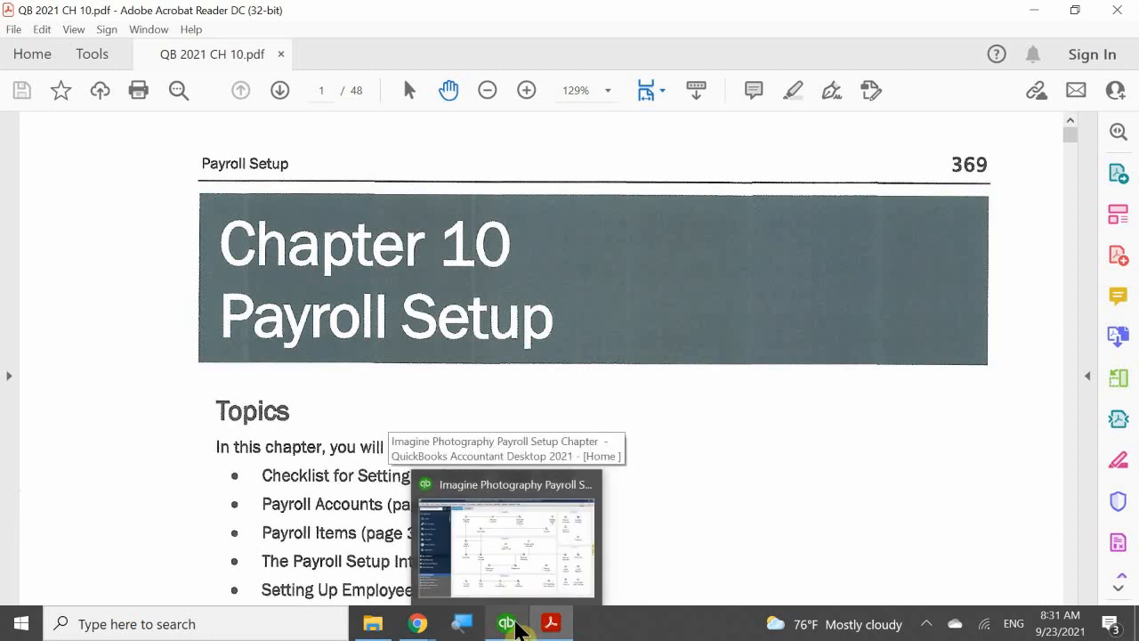
Step: Switch to QuickBooks to view the Imagine Photography home page and return to the QB 2021 CH 10 PDF in Acrobat Reader
left_click(527, 569)
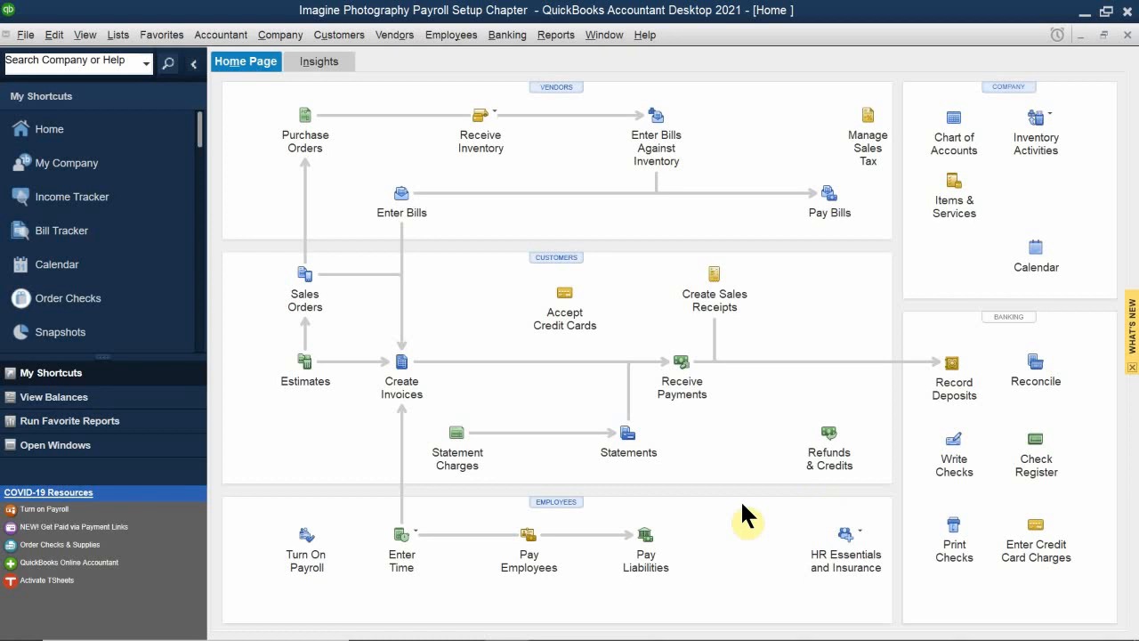
mouse_move(632, 636)
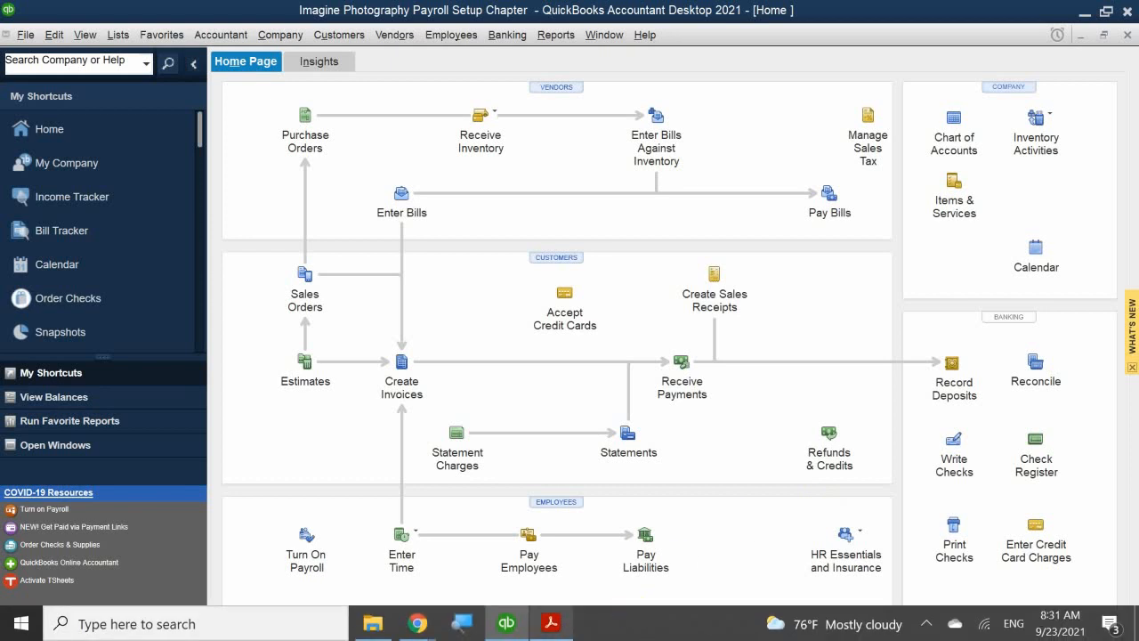
mouse_move(550, 623)
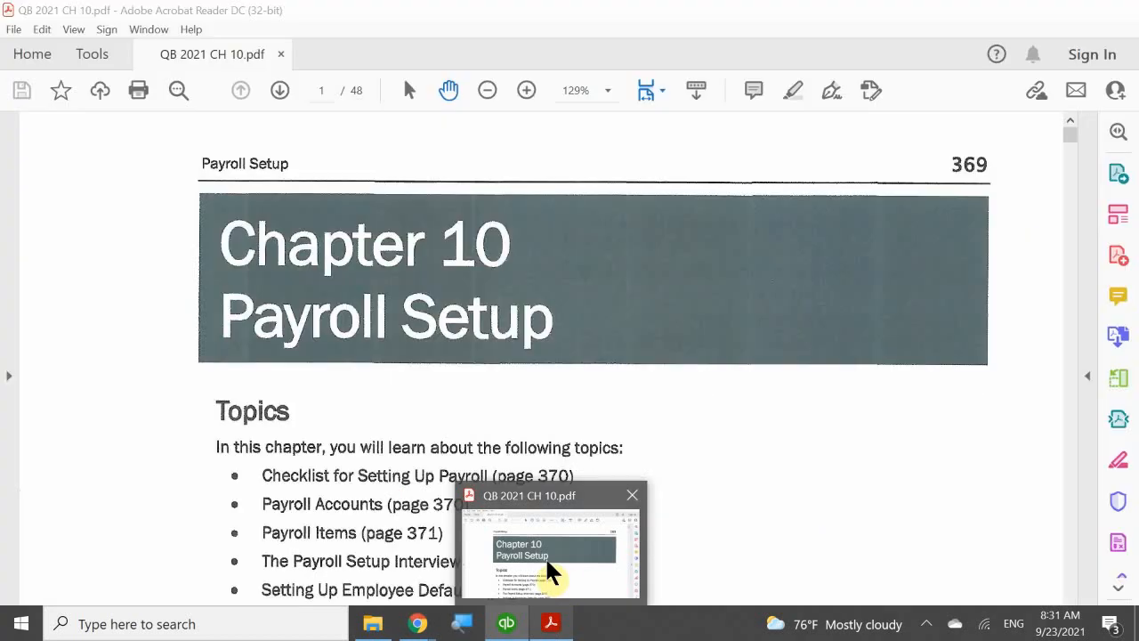
left_click(544, 556)
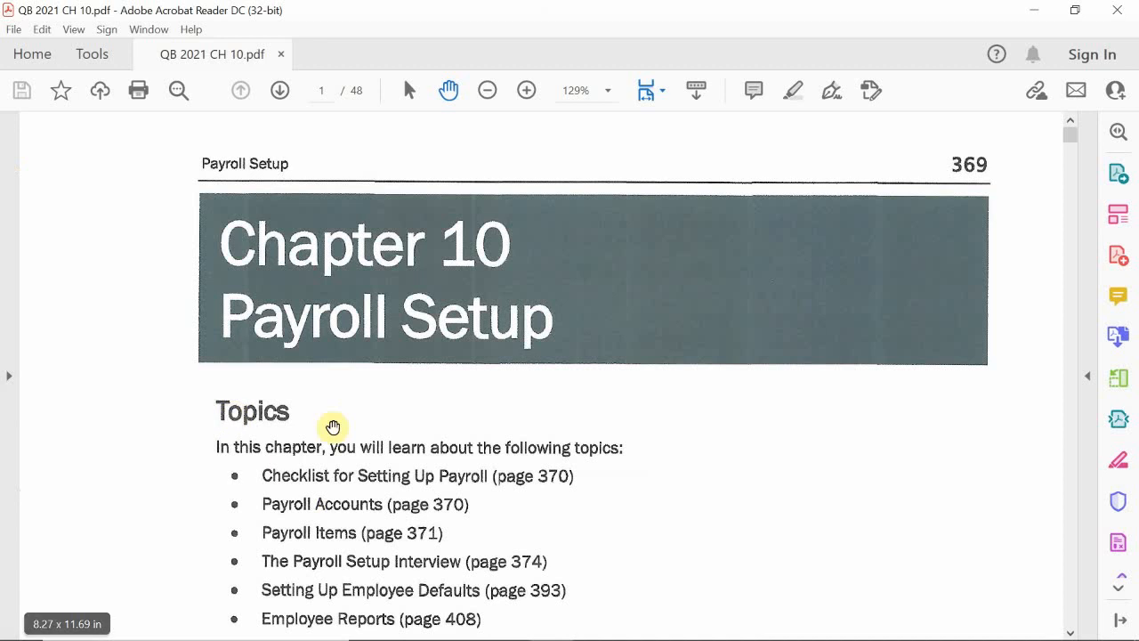
Step: Read the Payroll Setup chapter's topic list, practice file note and introduction to the payroll options
scroll(333, 426, "down", 7)
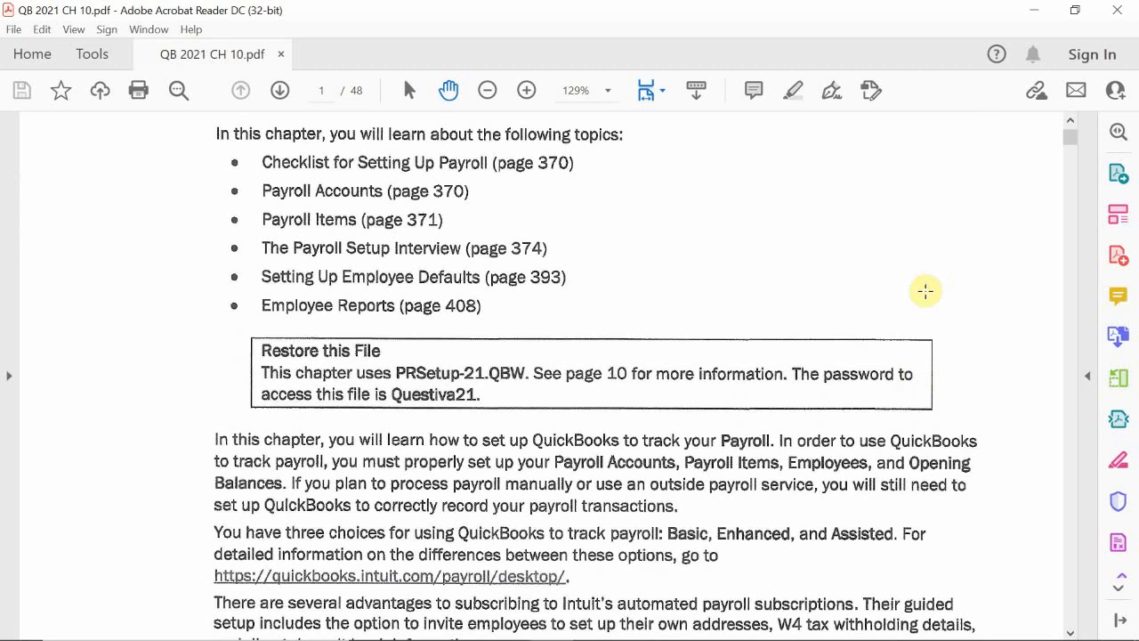
scroll(925, 290, "down", 3)
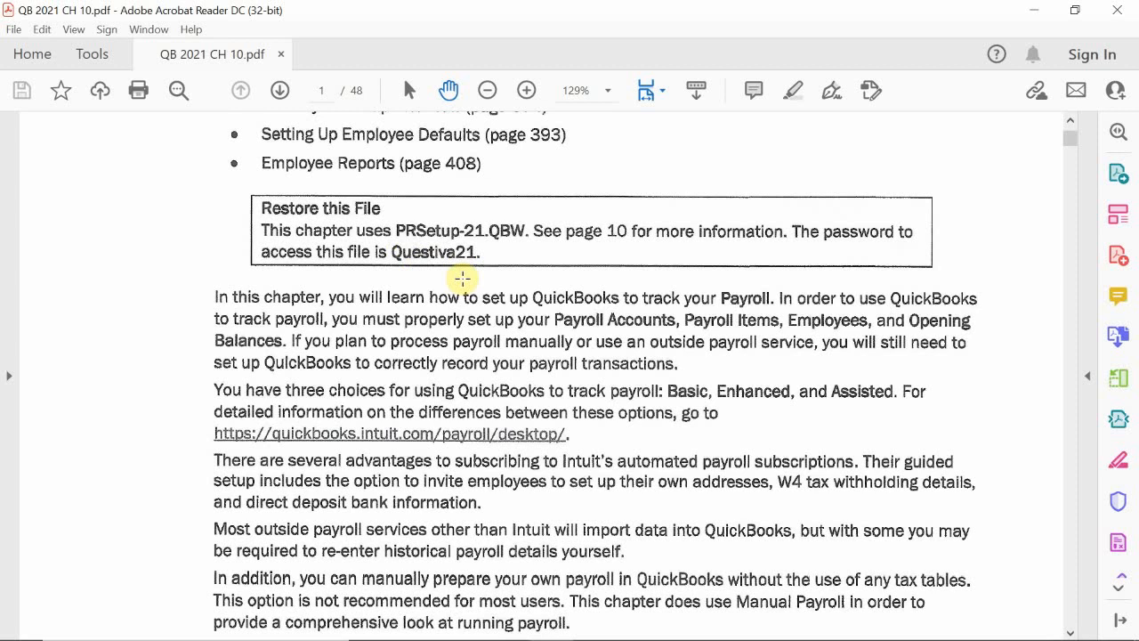
scroll(458, 276, "down", 1)
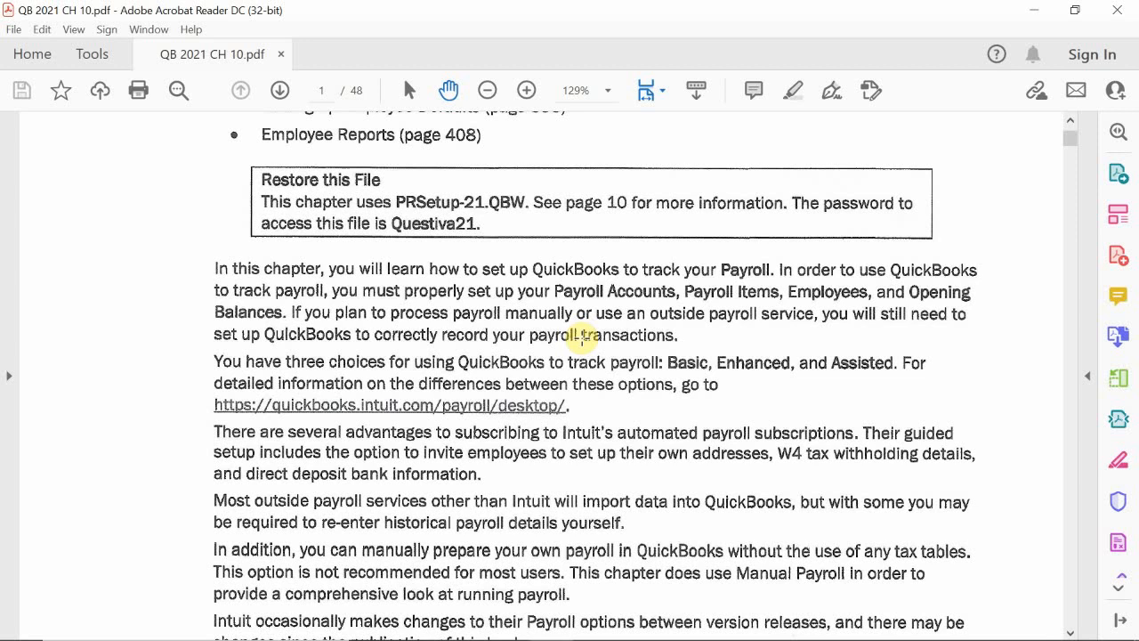
scroll(587, 343, "down", 8)
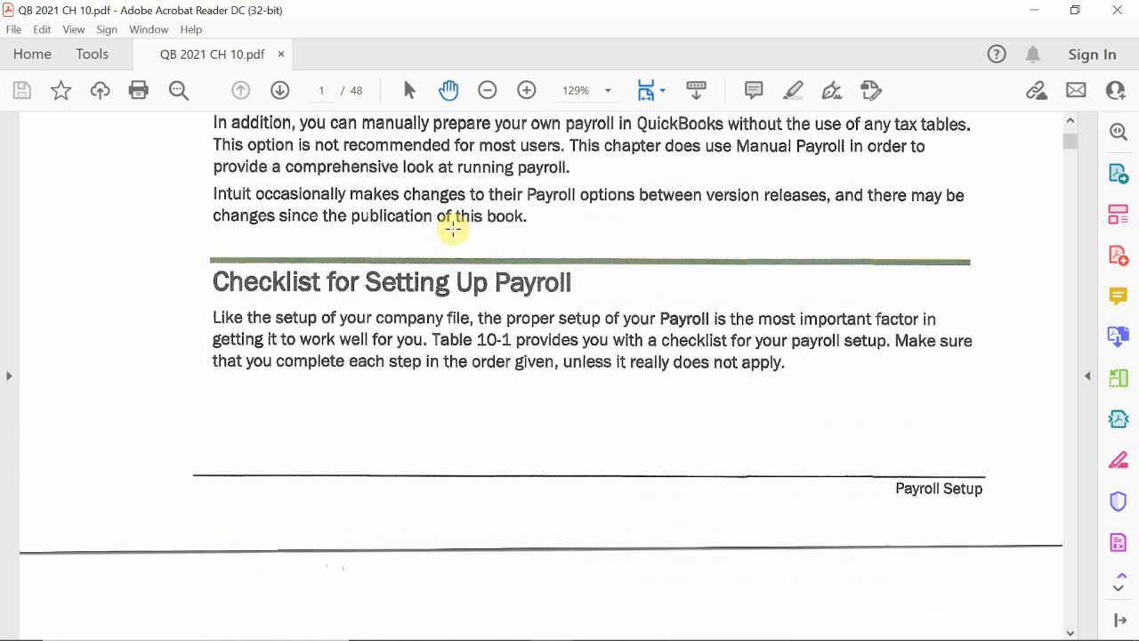
scroll(455, 236, "down", 6)
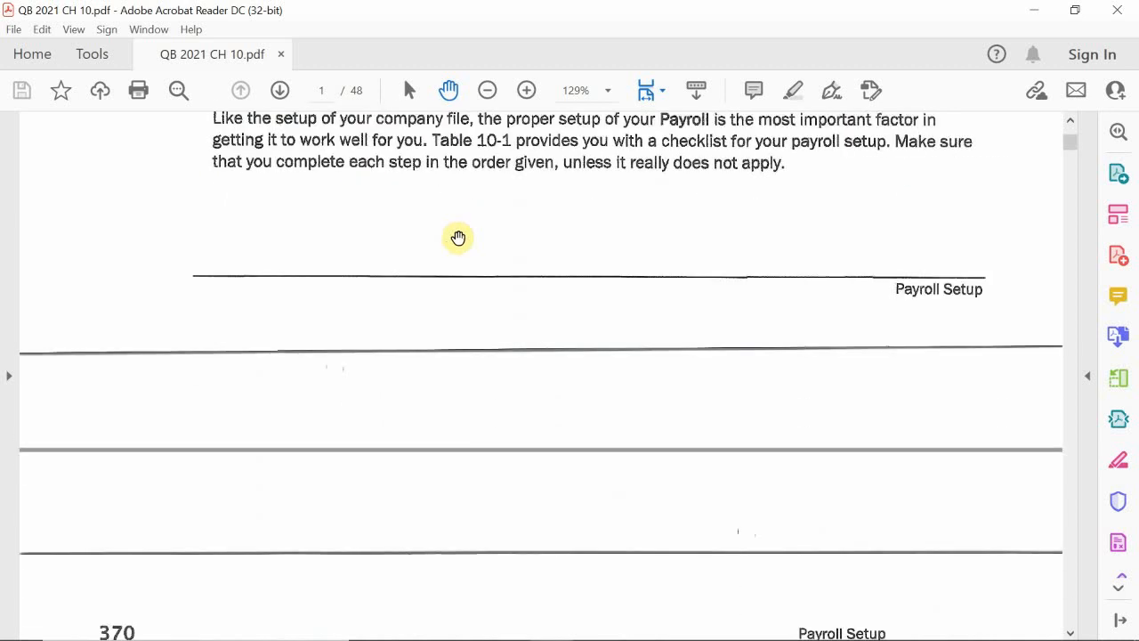
Step: Read through all ten items of the Payroll Setup Checklist on page 370, including the Form W-4 note below it
scroll(460, 245, "down", 4)
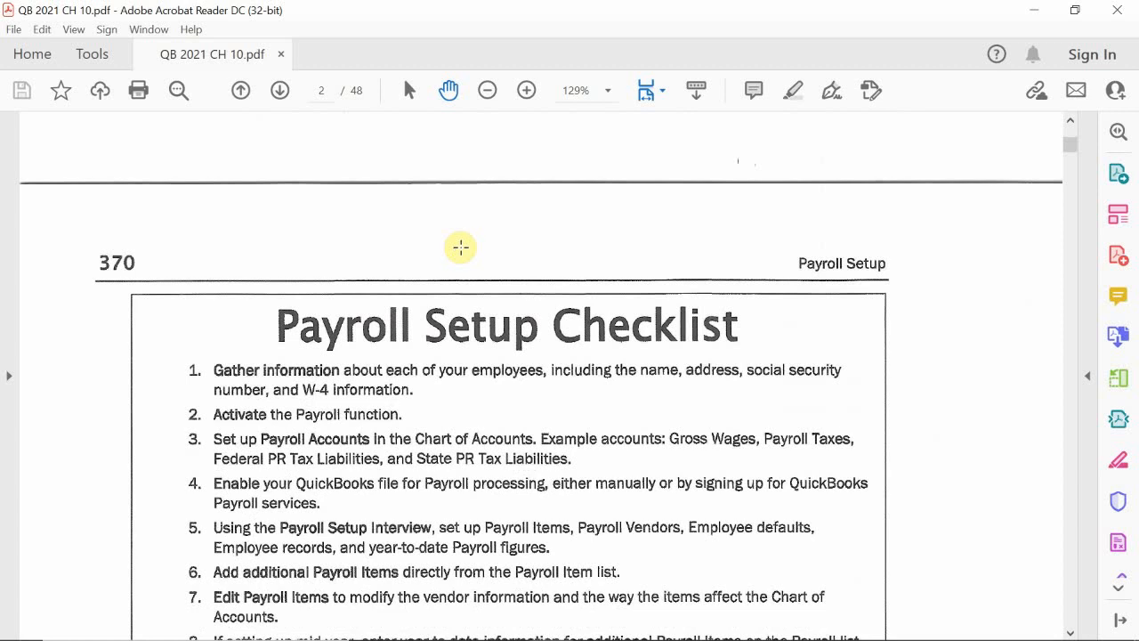
scroll(460, 248, "down", 2)
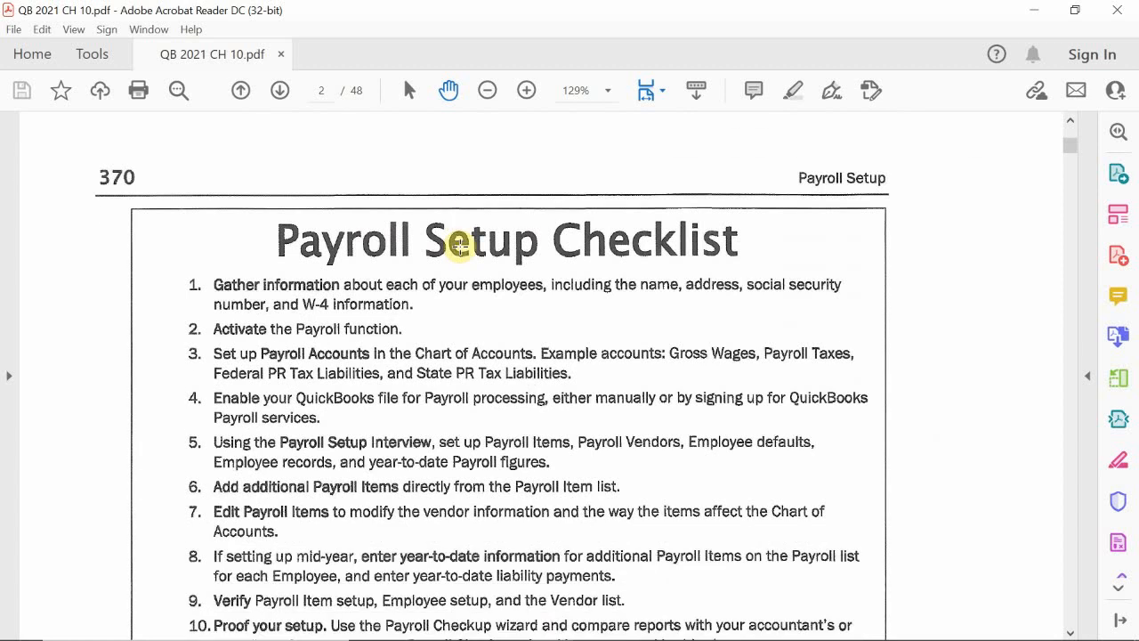
scroll(459, 245, "down", 1)
scroll(460, 246, "up", 2)
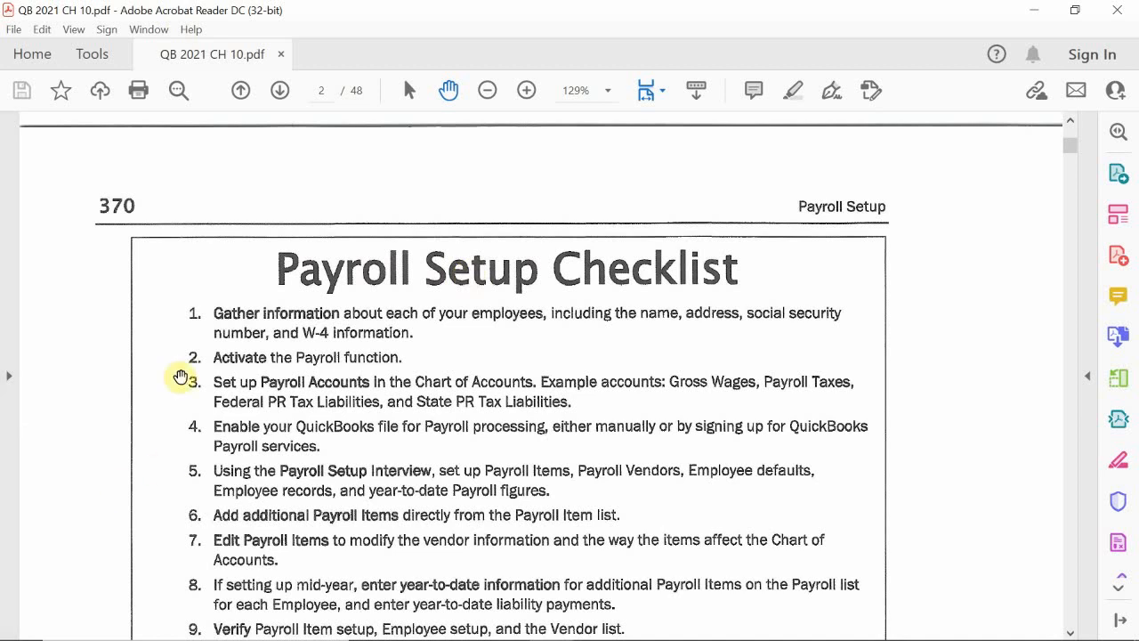
scroll(333, 418, "down", 1)
scroll(332, 418, "down", 3)
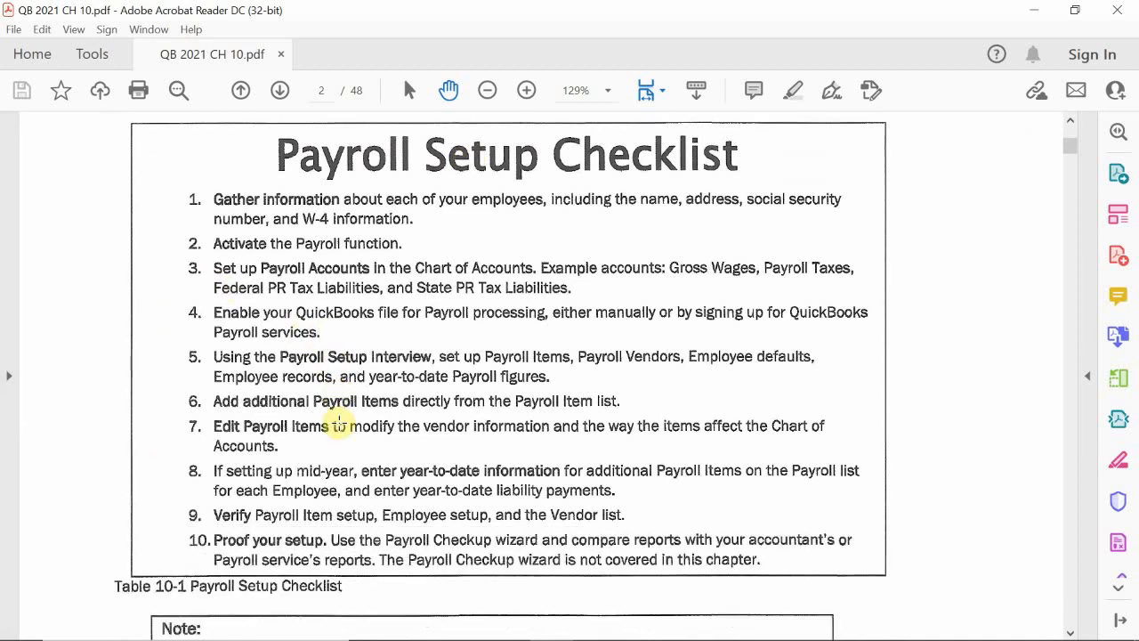
scroll(338, 424, "down", 5)
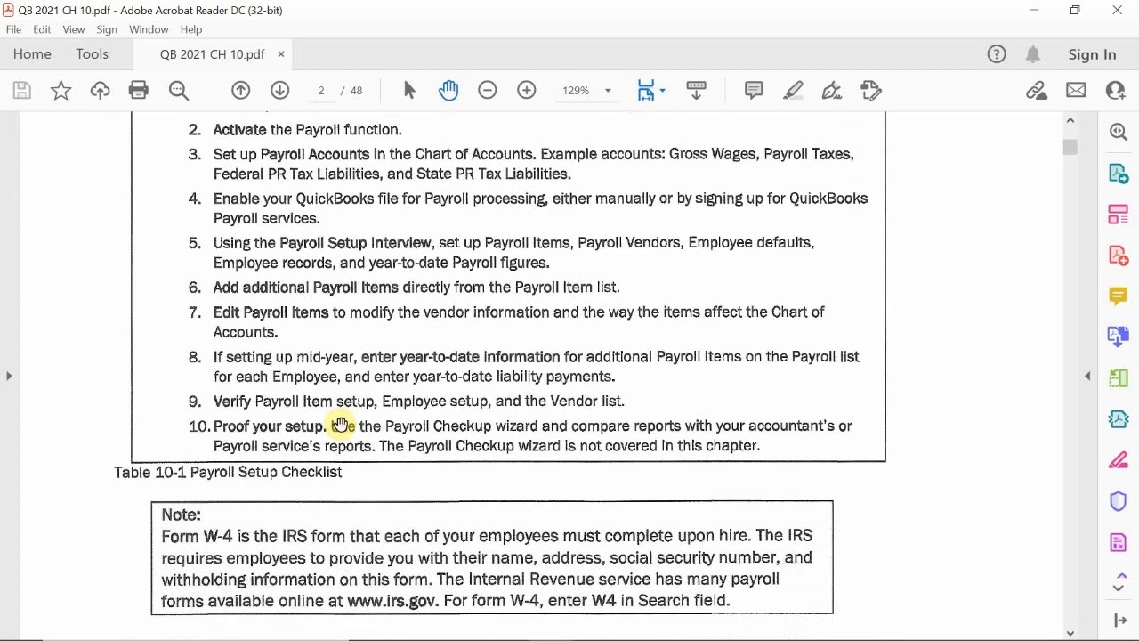
scroll(519, 378, "up", 3)
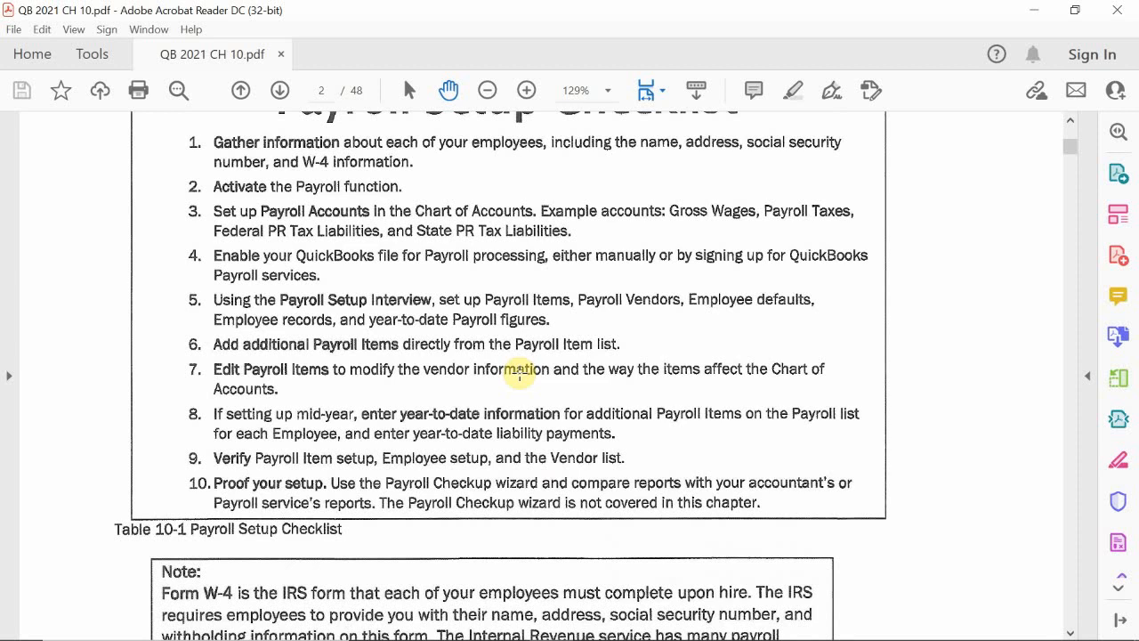
scroll(520, 374, "up", 3)
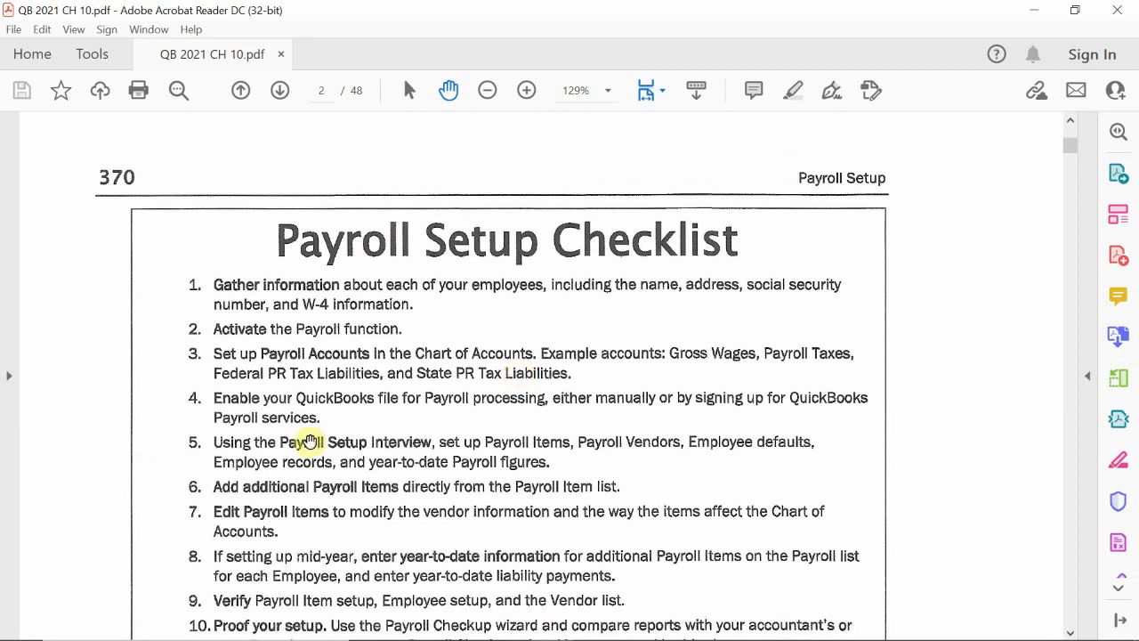
scroll(343, 432, "up", 3)
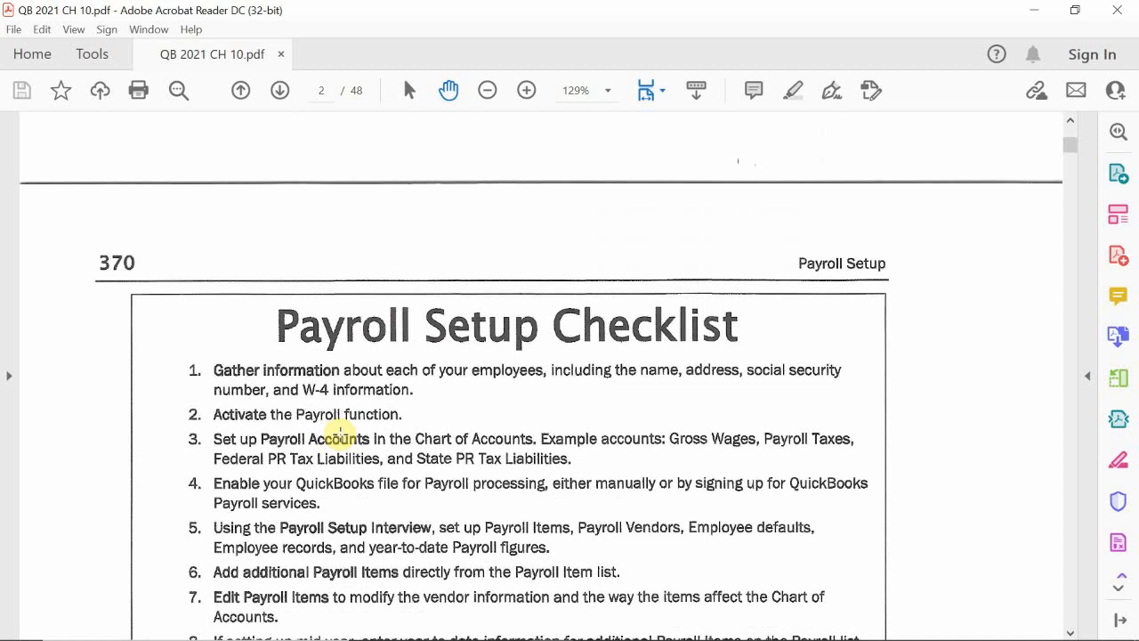
scroll(339, 433, "down", 5)
scroll(339, 432, "down", 2)
scroll(339, 433, "up", 5)
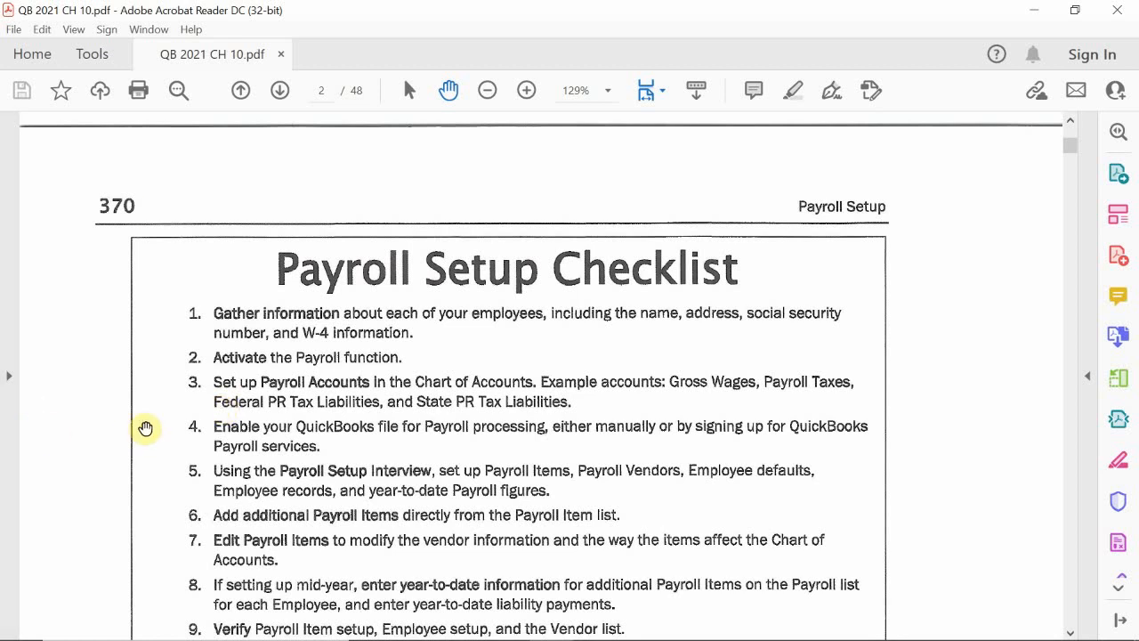
scroll(332, 432, "down", 5)
scroll(372, 425, "down", 4)
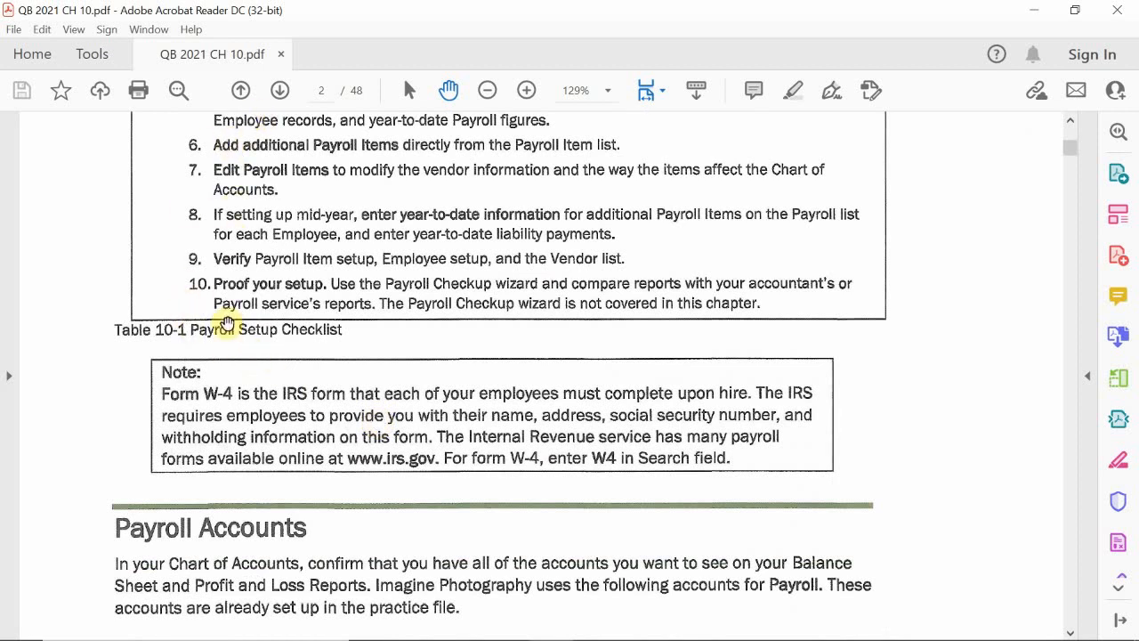
Step: Read the Payroll Accounts section with the liability accounts for payroll, comparing it with the setup checklist
scroll(276, 303, "down", 3)
scroll(293, 307, "down", 2)
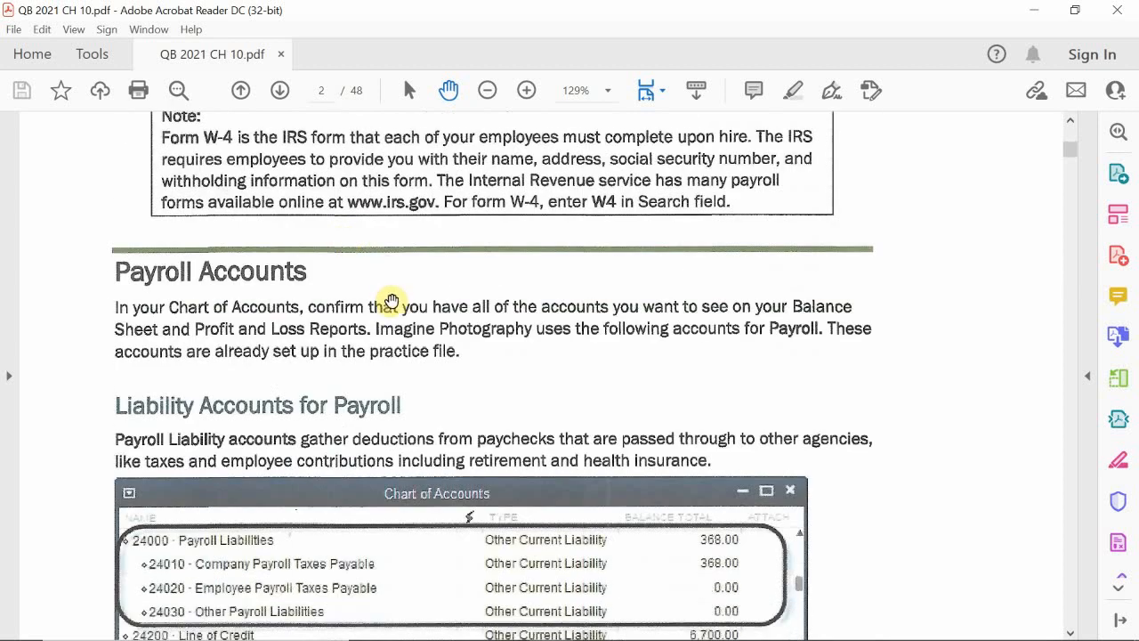
scroll(391, 300, "up", 2)
scroll(391, 301, "up", 10)
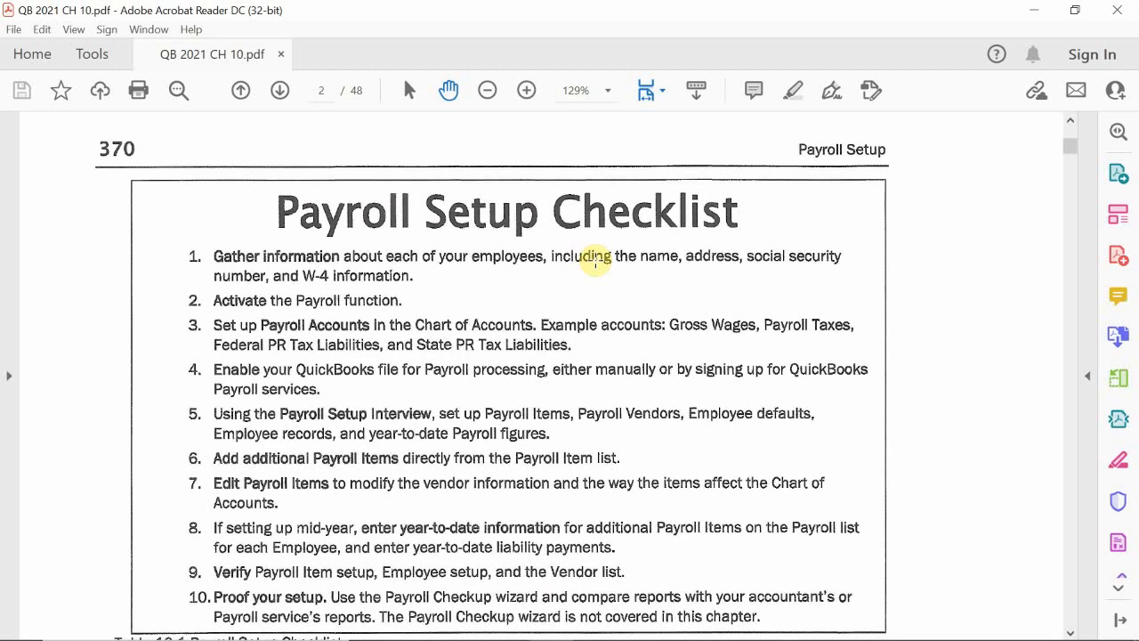
scroll(428, 406, "down", 4)
scroll(428, 406, "down", 7)
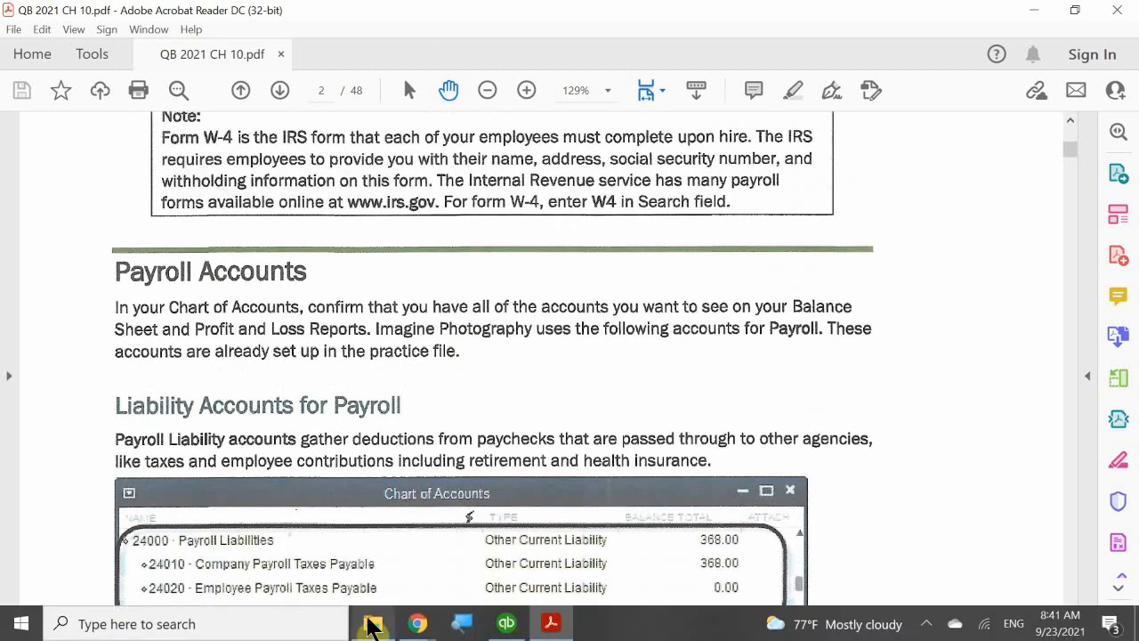
Step: Switch to QuickBooks, try to turn on payroll from the home page, and close the QuickBooks Payroll window
mouse_move(554, 629)
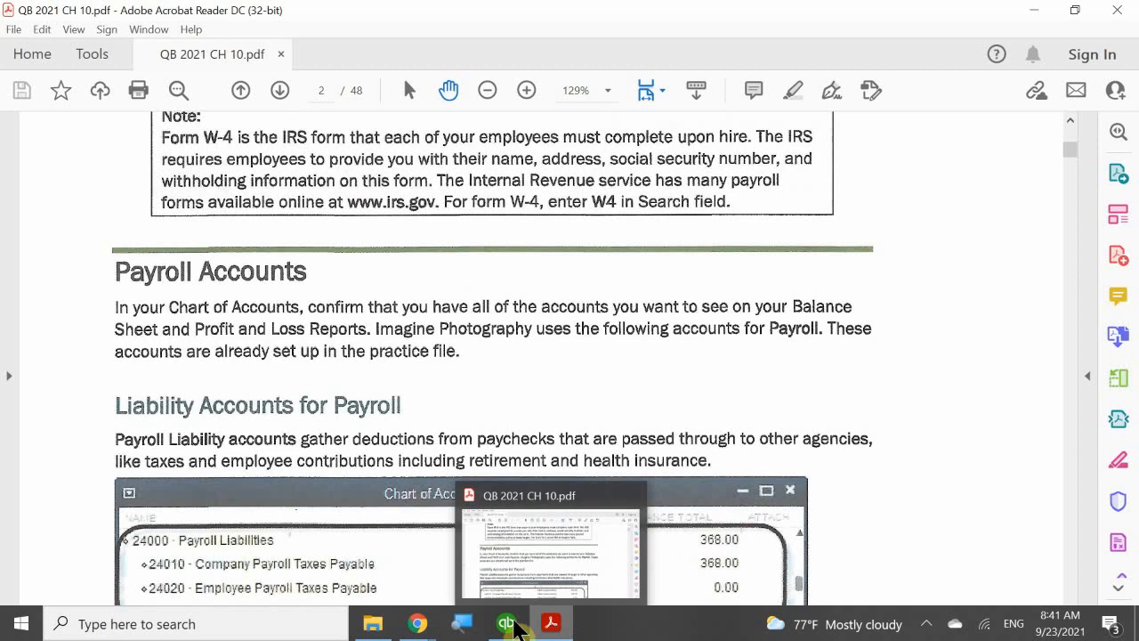
mouse_move(508, 623)
left_click(522, 579)
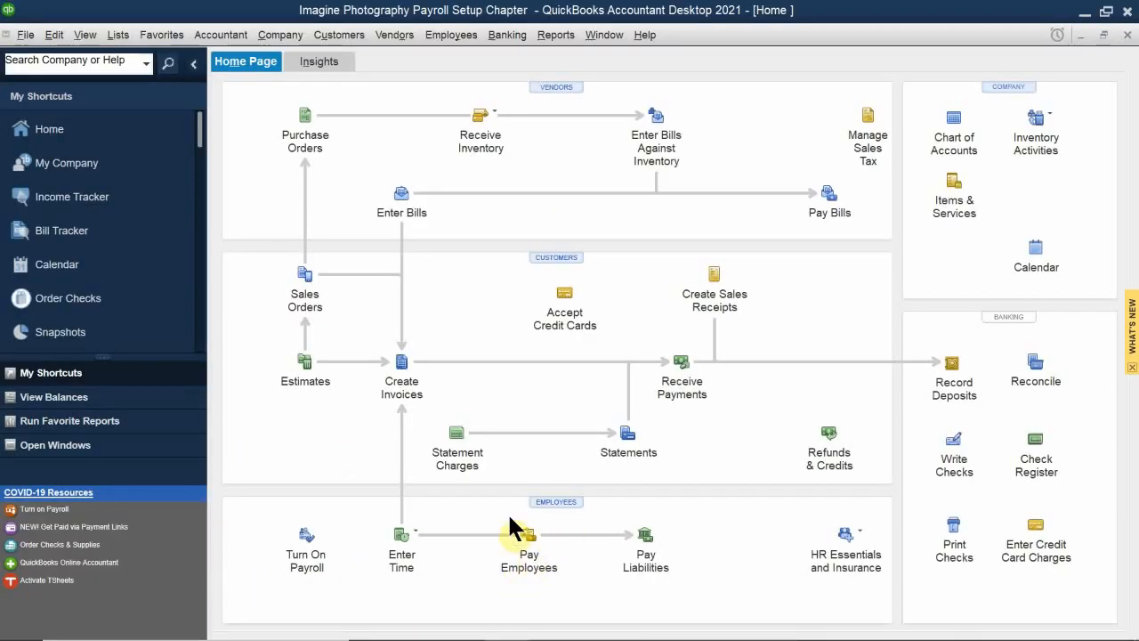
left_click(310, 566)
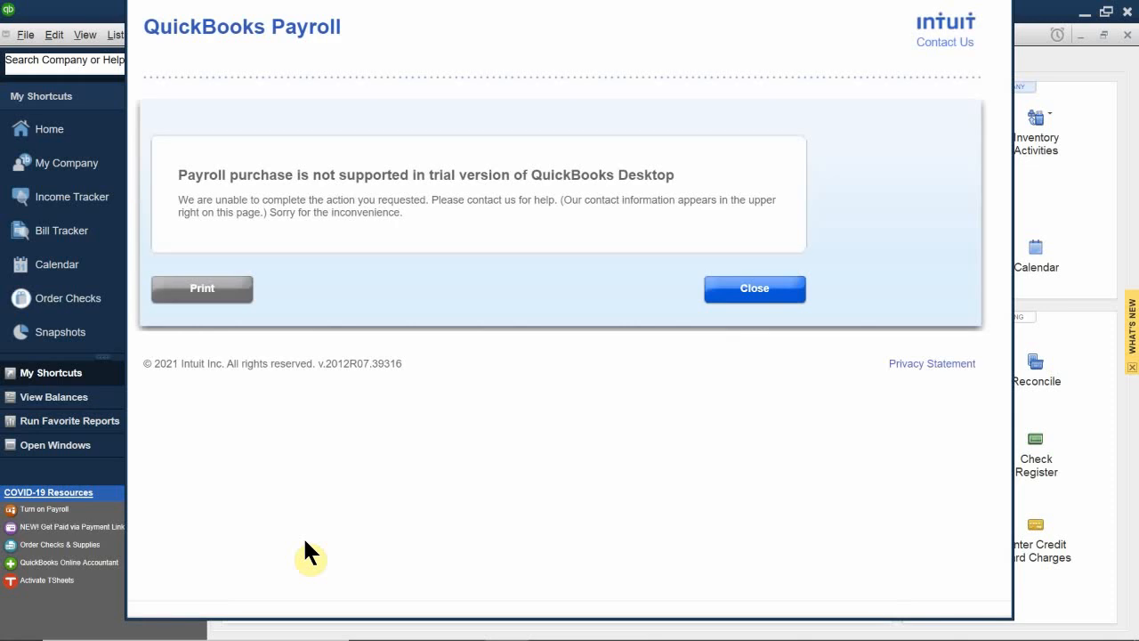
left_click(744, 294)
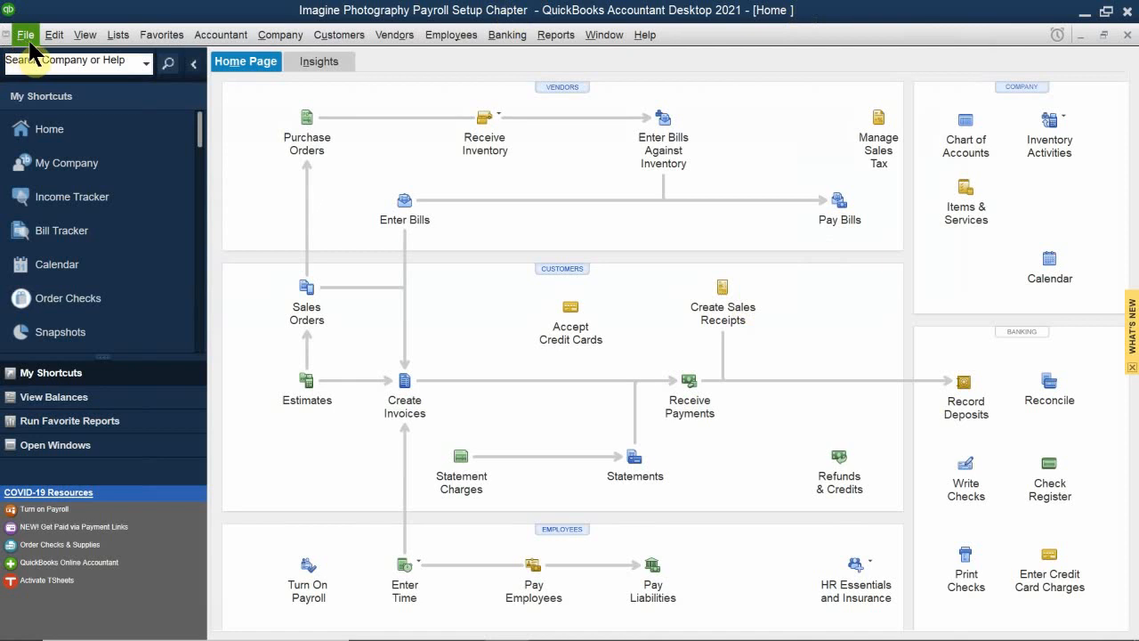
Step: Open the company preferences for Payroll & Employees, moving the Preferences window fully into view
left_click(55, 38)
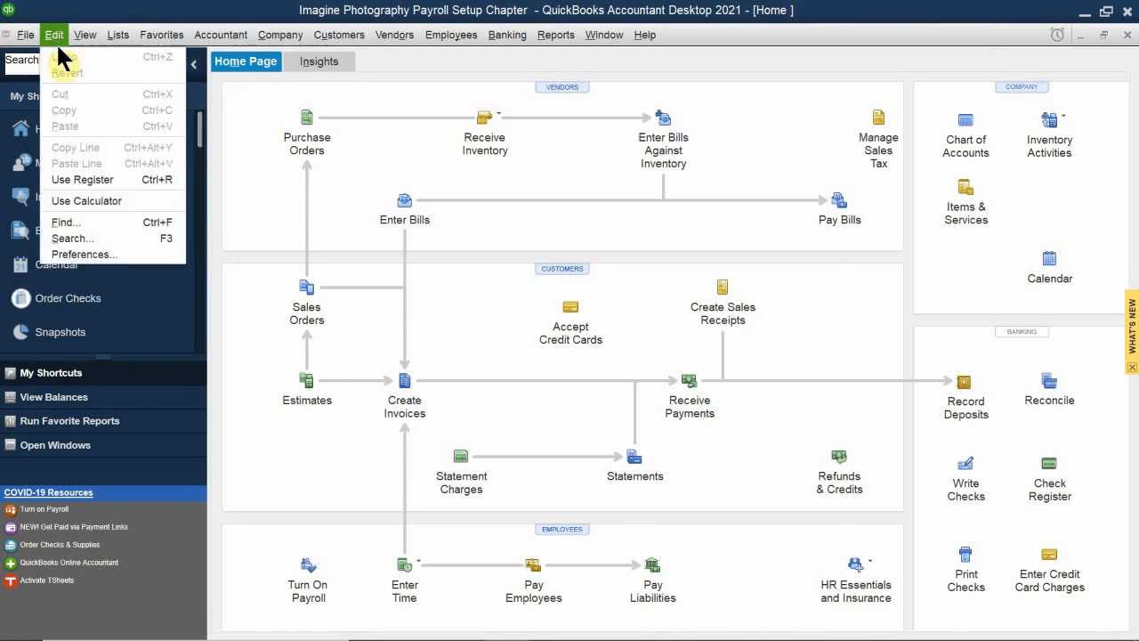
left_click(71, 254)
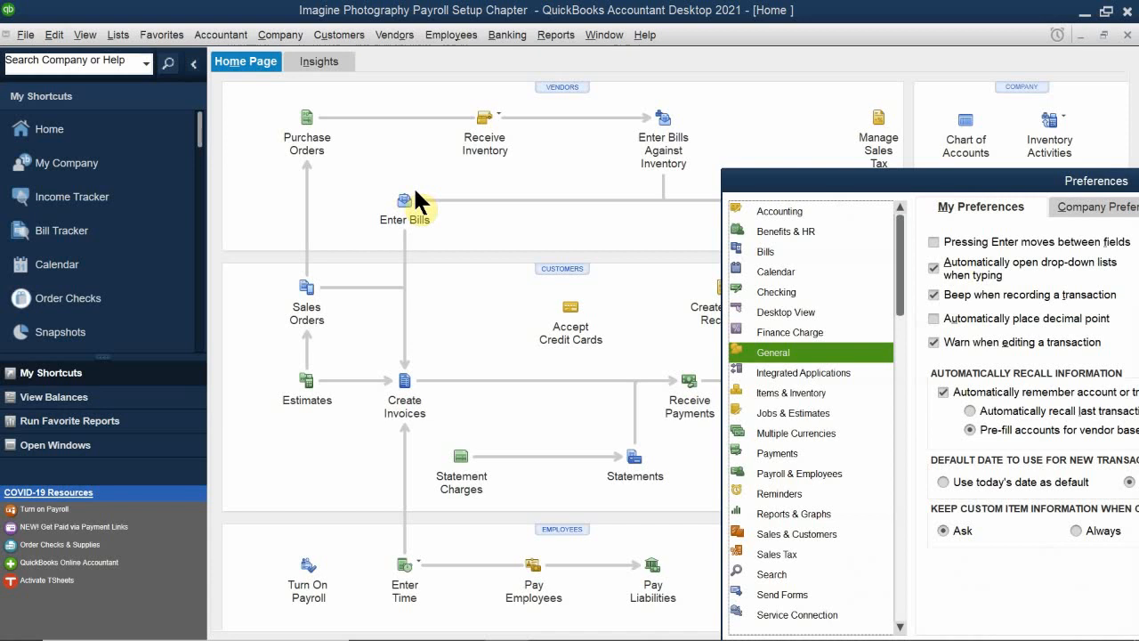
left_click_drag(796, 183, 343, 94)
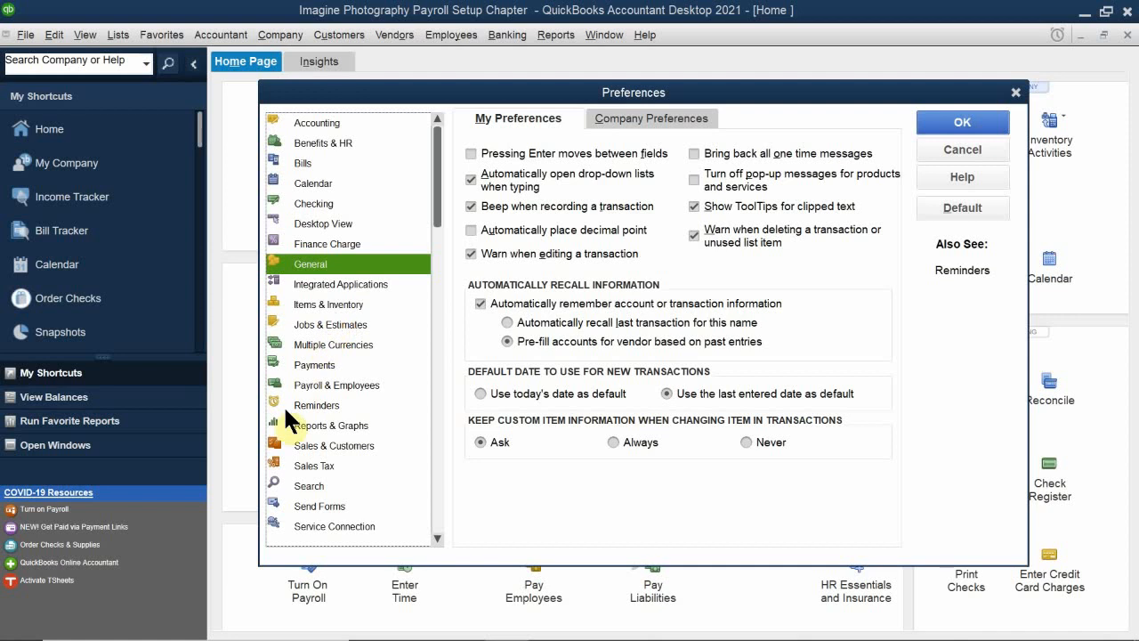
left_click(322, 381)
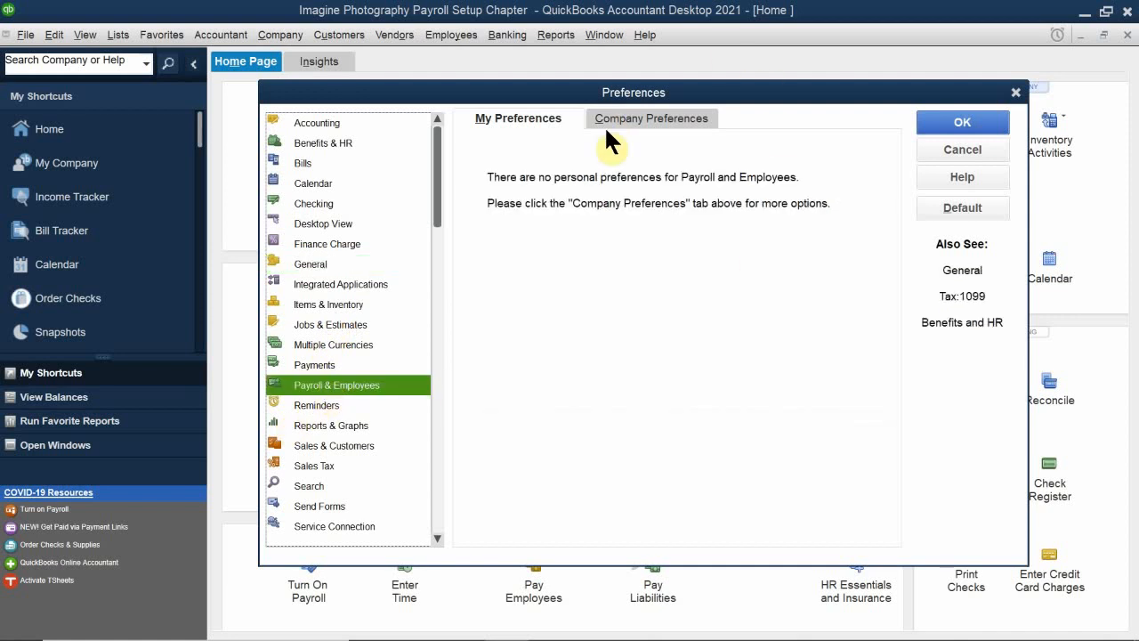
left_click(626, 114)
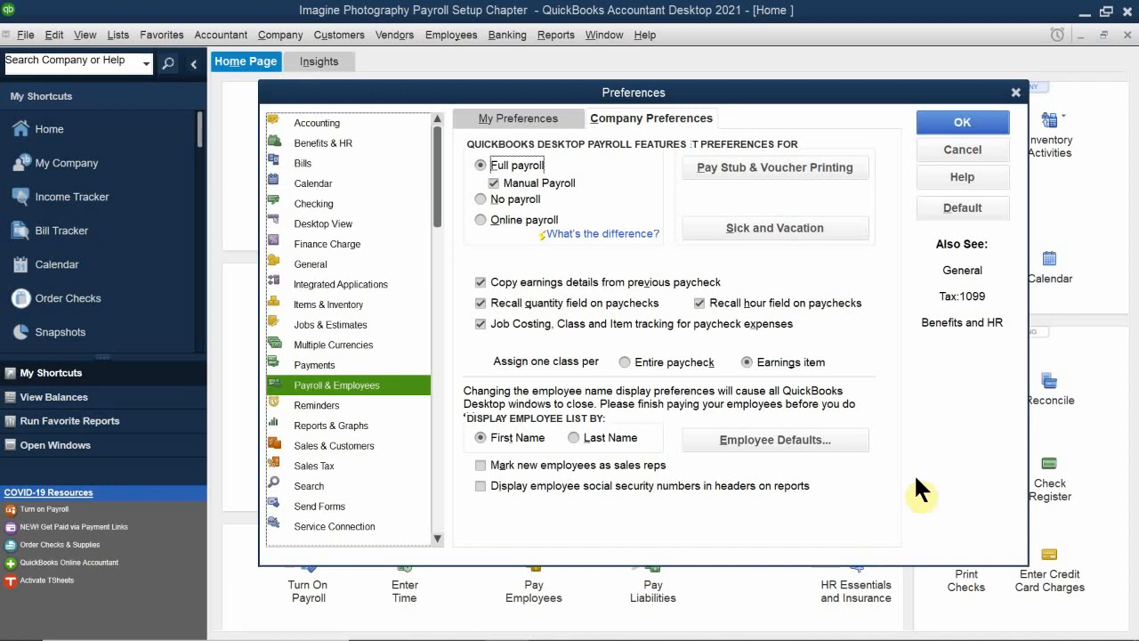
Step: Disable and reactivate Manual Payroll under Full payroll, and save the company preferences
left_click(479, 163)
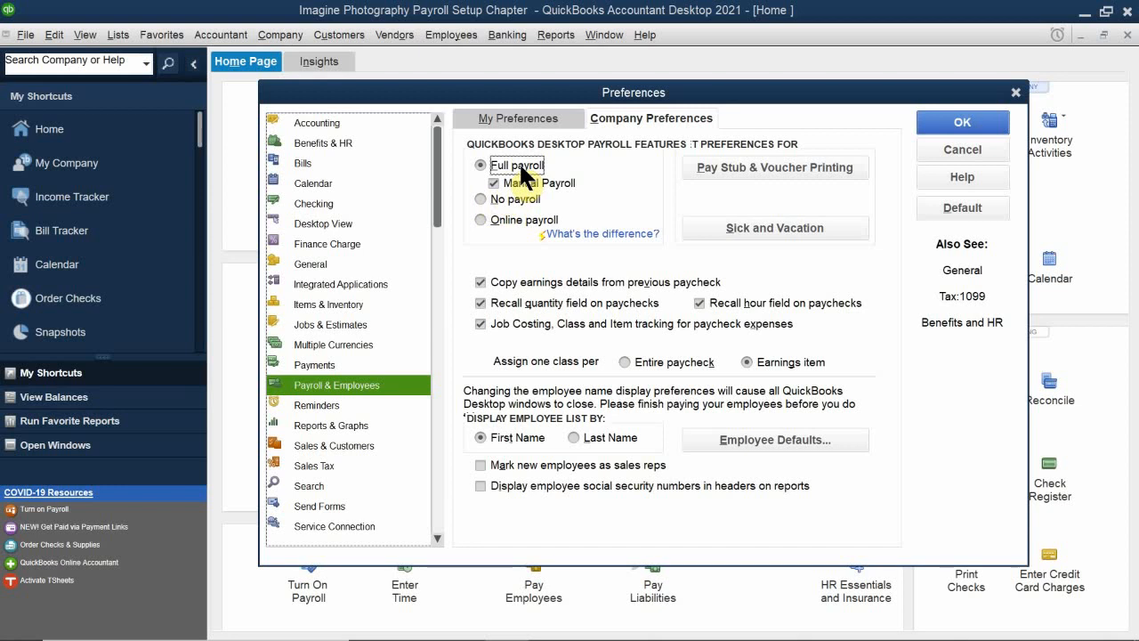
left_click(494, 183)
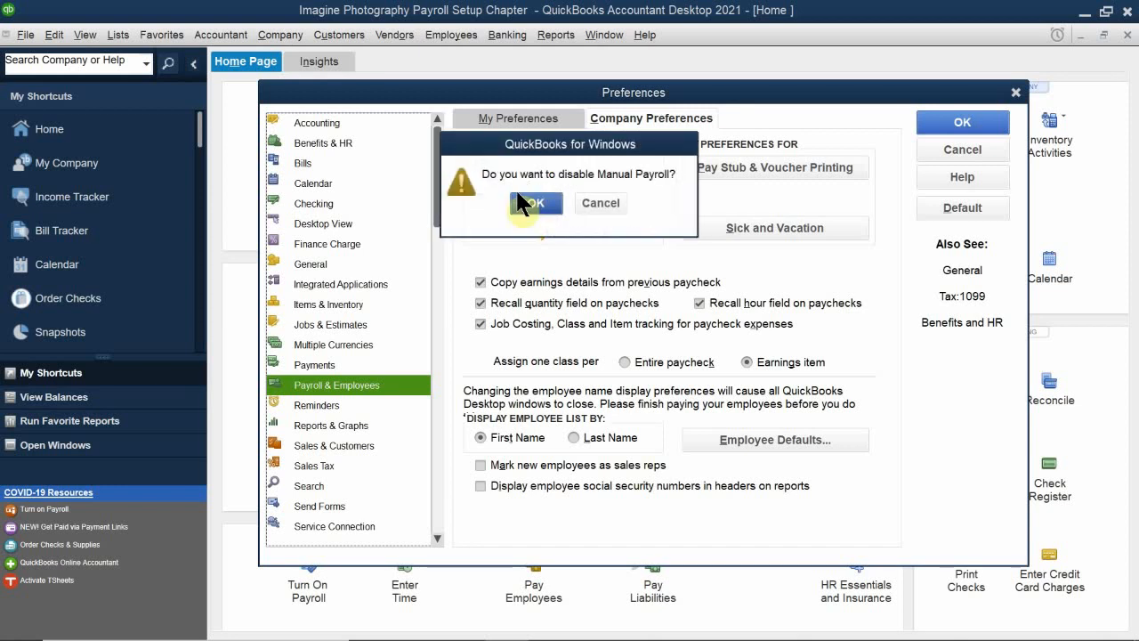
left_click(536, 203)
left_click(495, 183)
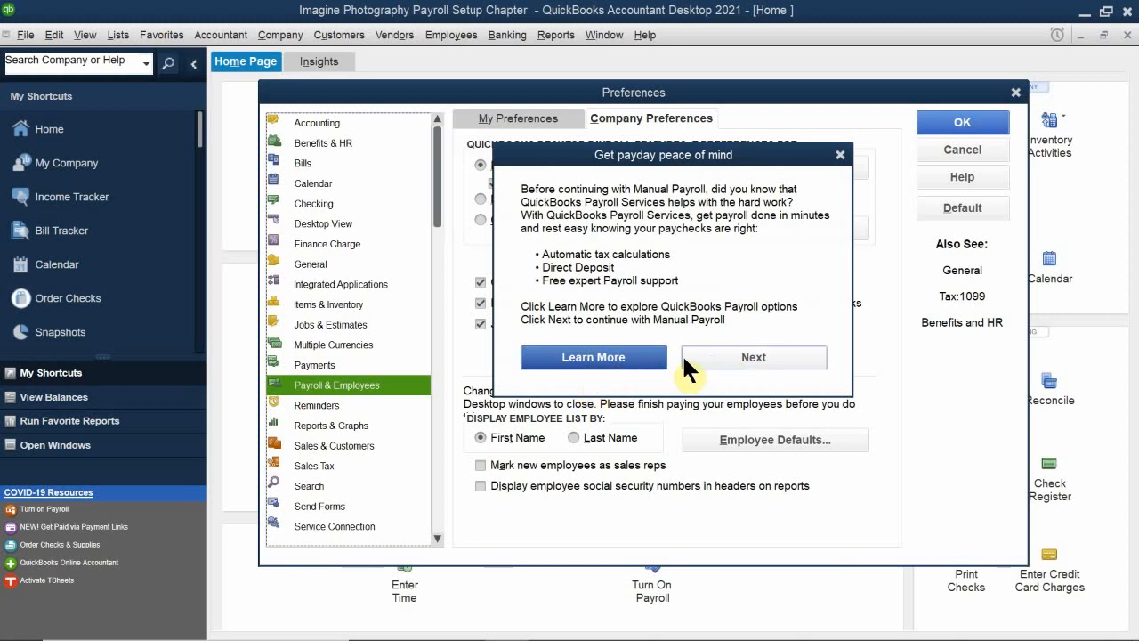
left_click(740, 356)
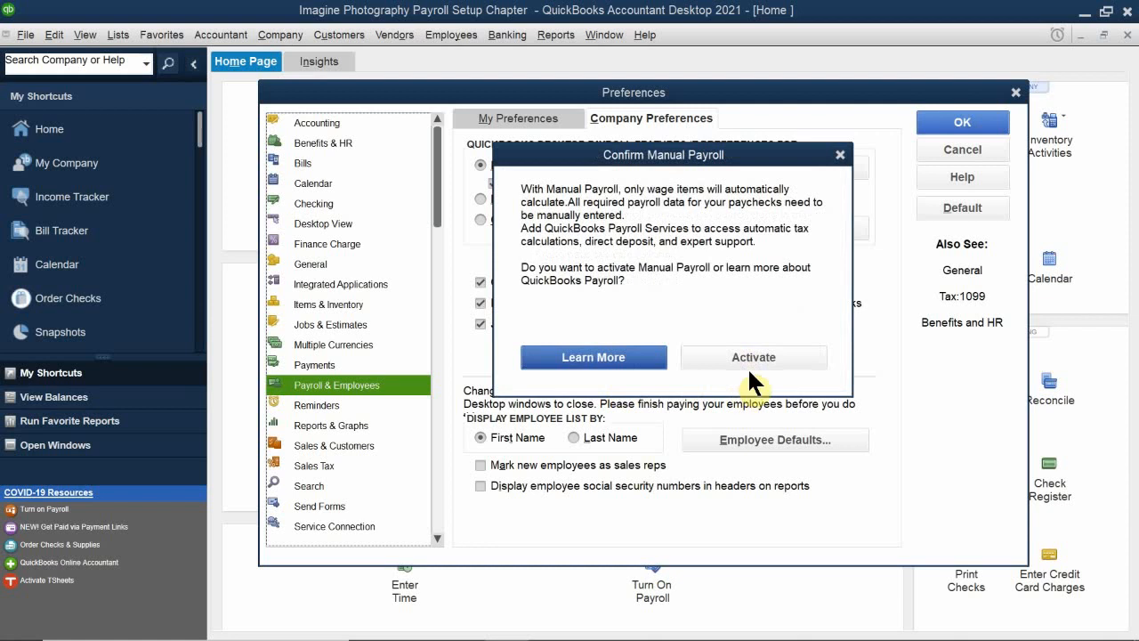
left_click(754, 356)
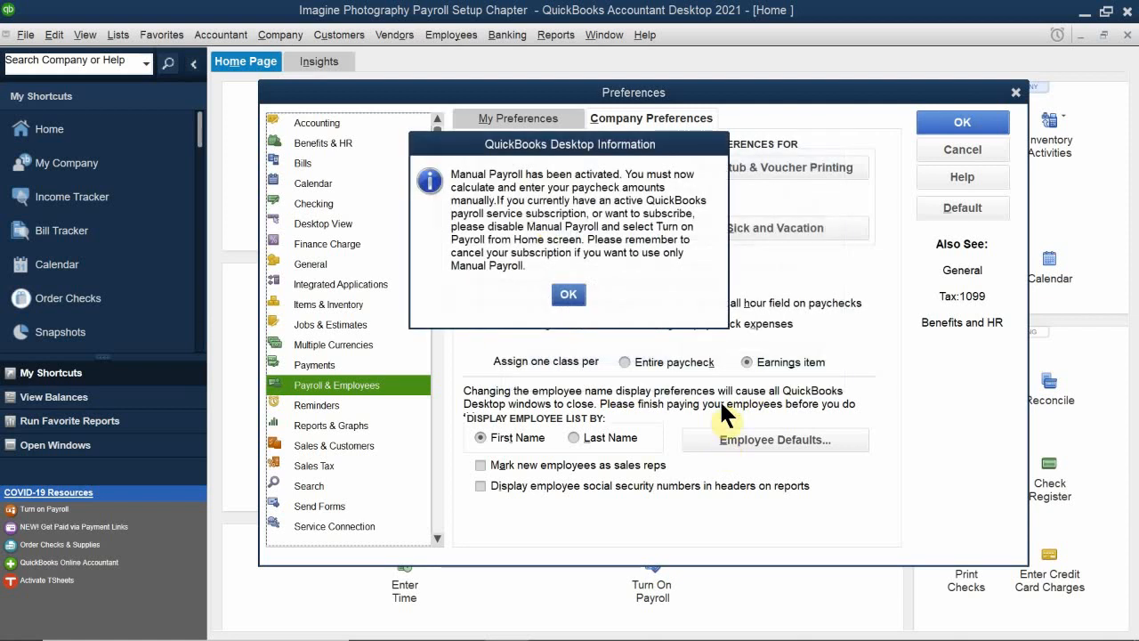
left_click(567, 295)
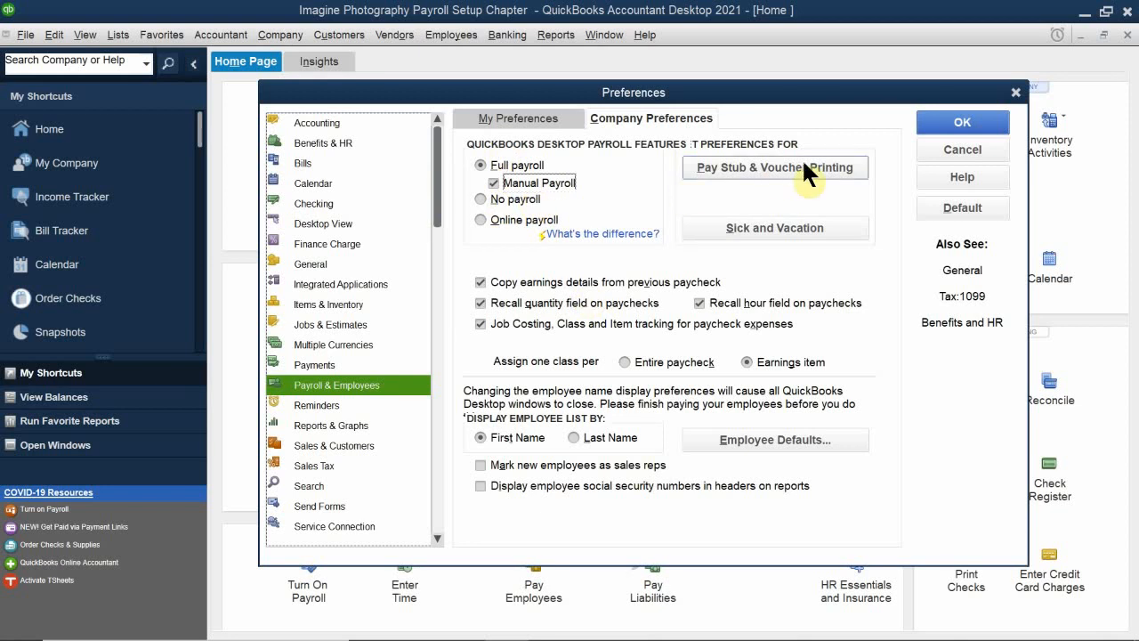
left_click(936, 122)
Step: Switch to the chapter PDF in Acrobat Reader and examine the payroll liability accounts in Figure 10-1
mouse_move(31, 627)
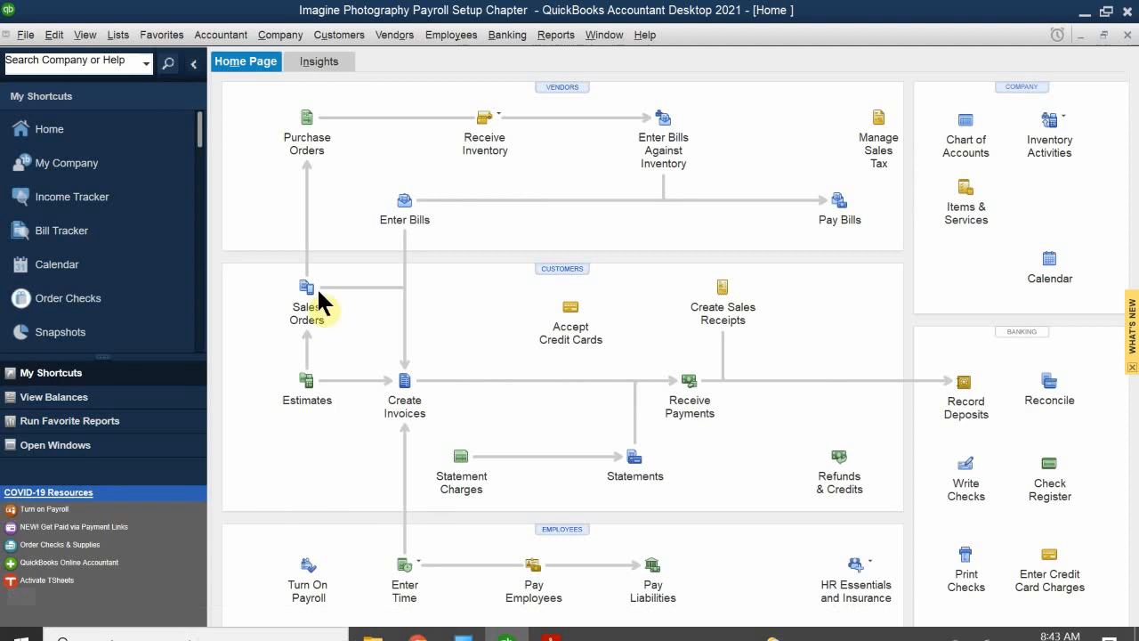
left_click(551, 623)
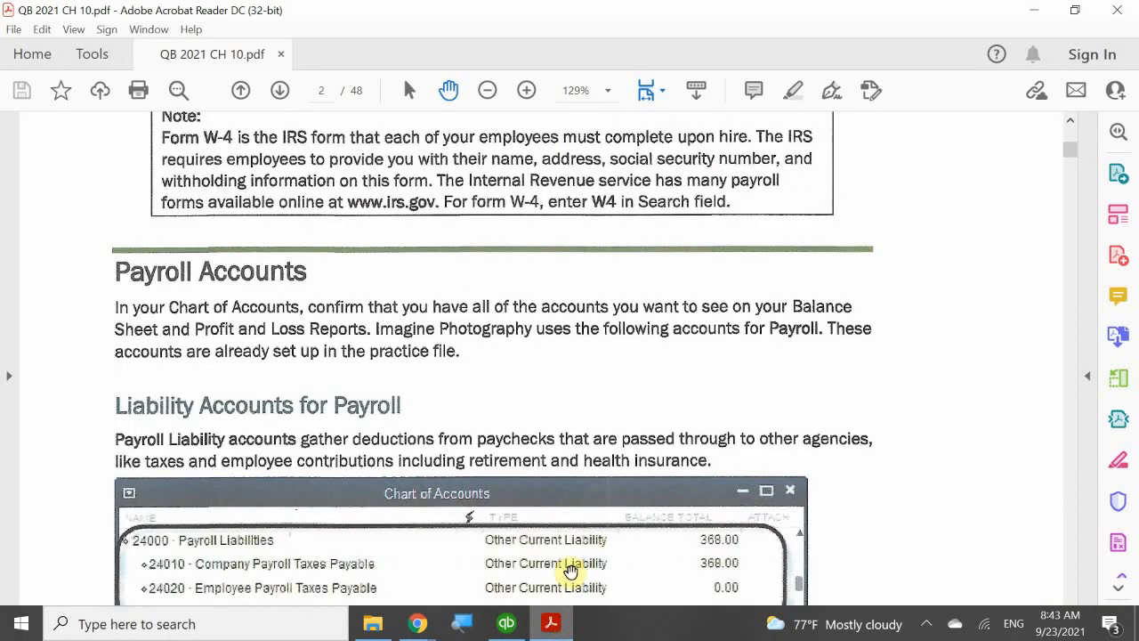
scroll(546, 494, "down", 3)
scroll(591, 496, "down", 3)
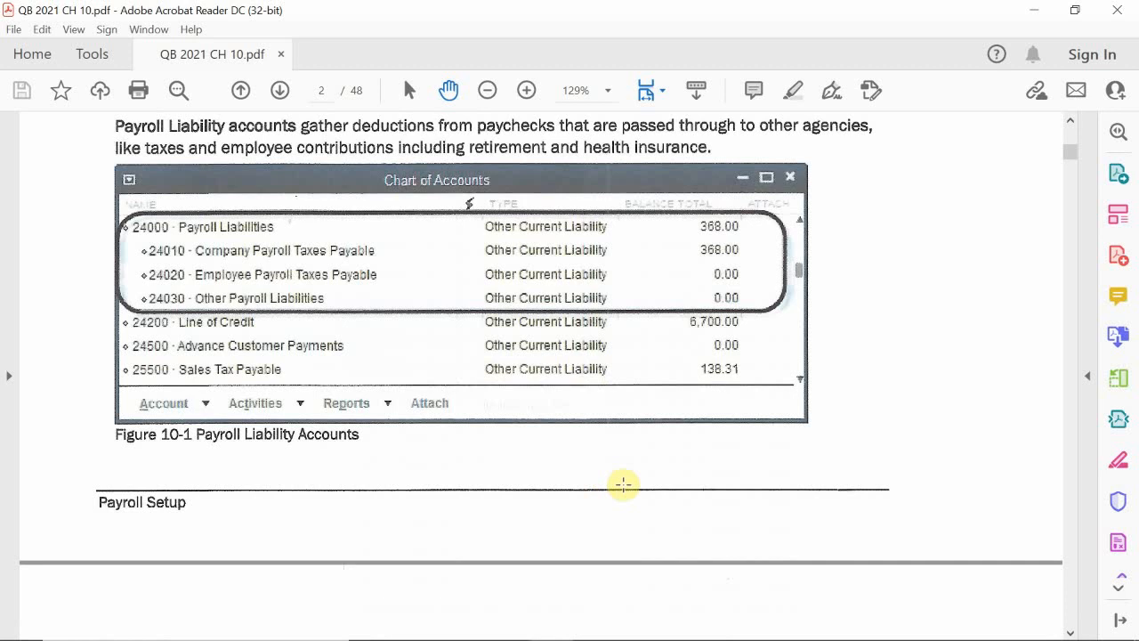
Step: Switch to QuickBooks, open the Chart of Accounts, and examine the payroll expense and payroll liability accounts with their subaccounts
mouse_move(621, 633)
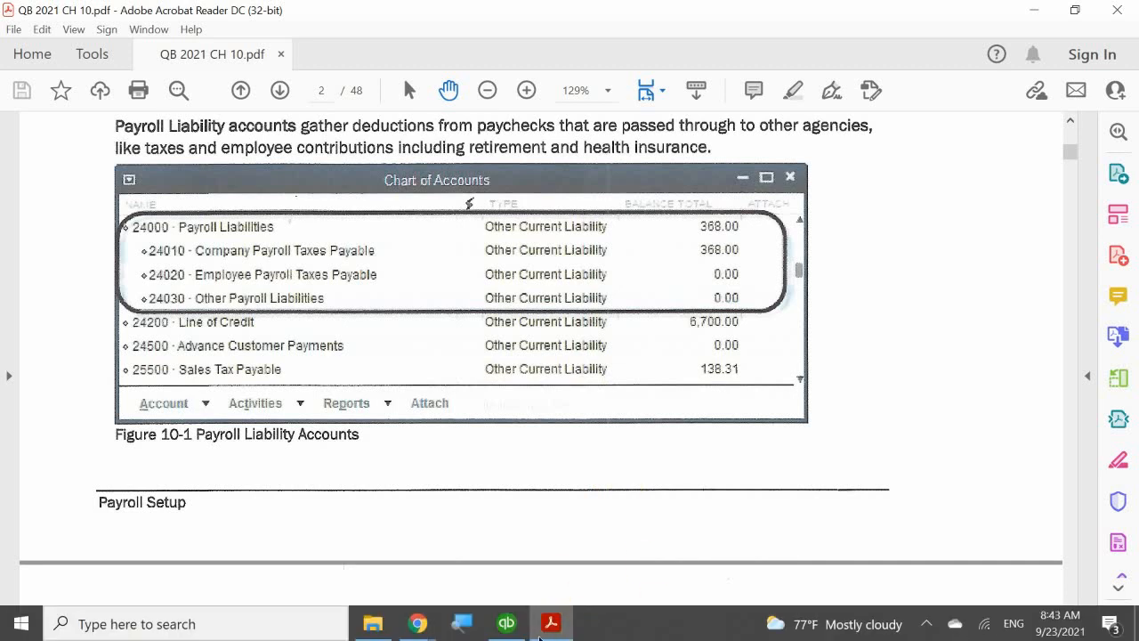
mouse_move(551, 623)
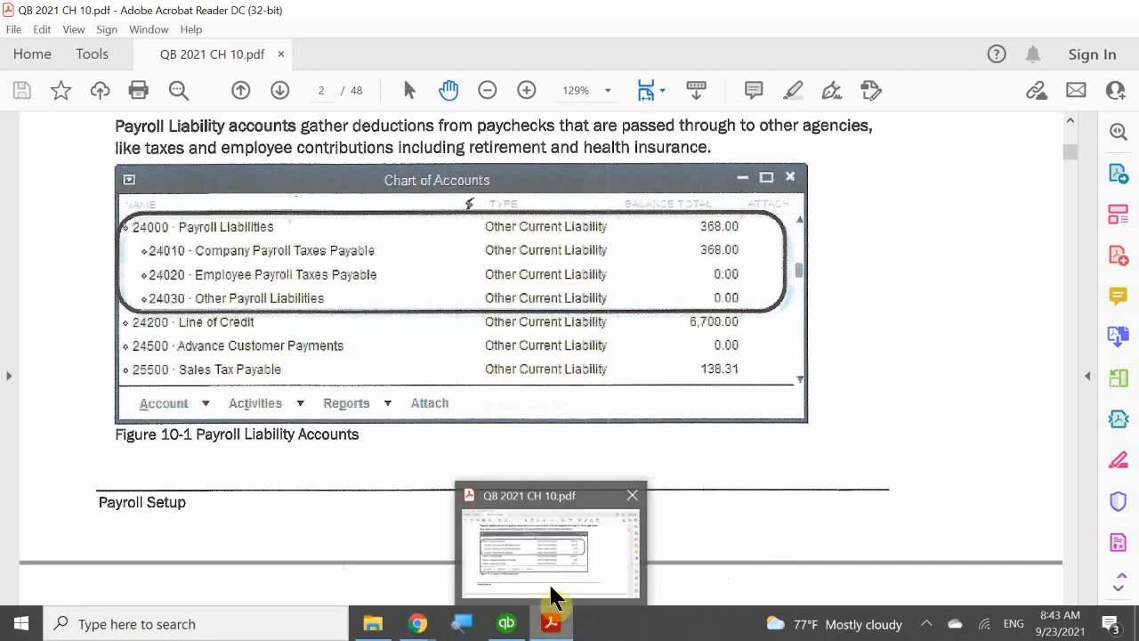
left_click(506, 623)
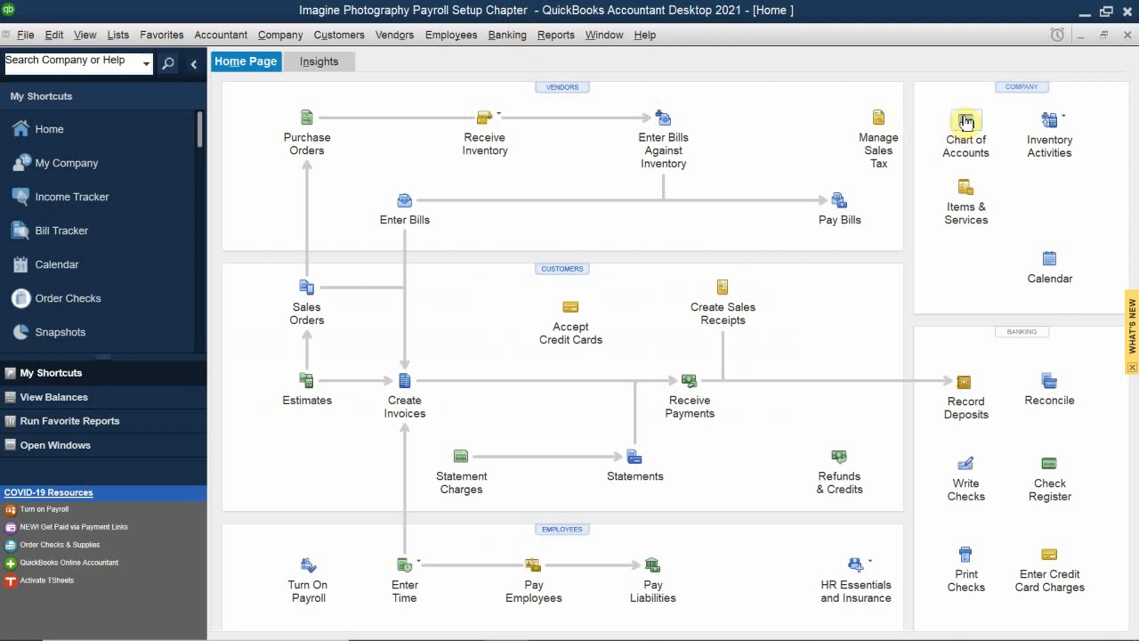
left_click(955, 146)
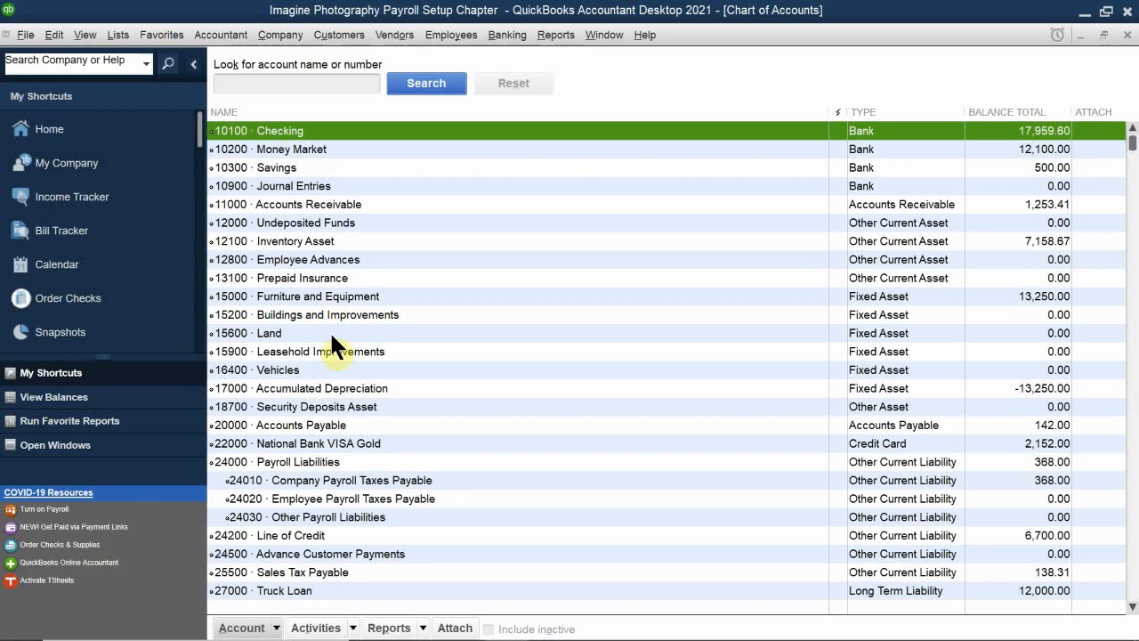
scroll(228, 354, "down", 20)
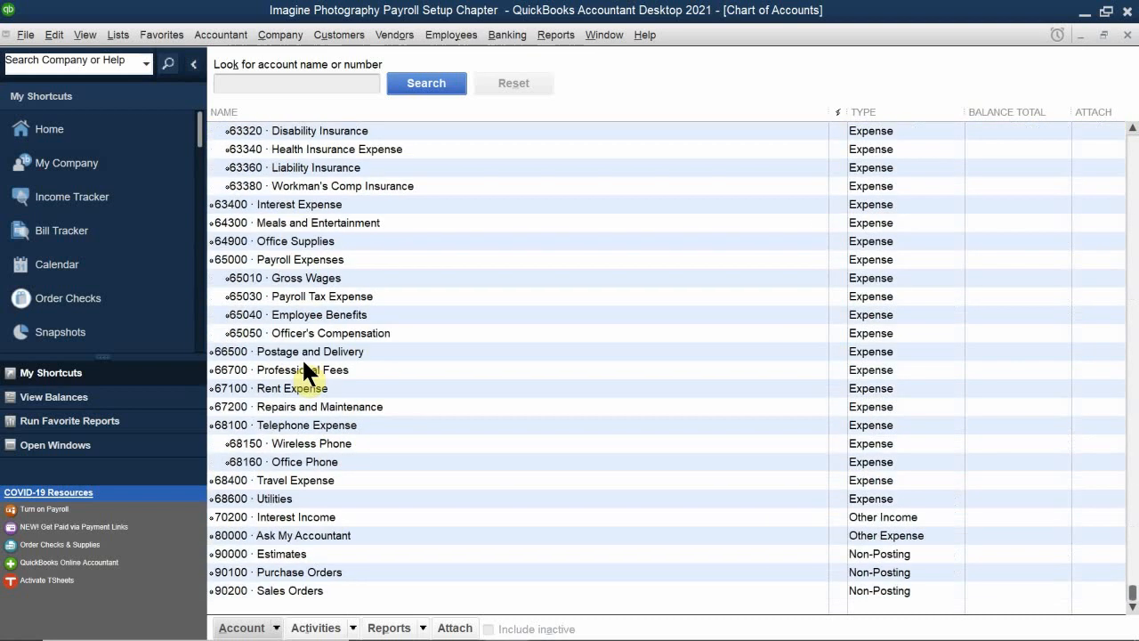
scroll(405, 387, "up", 1)
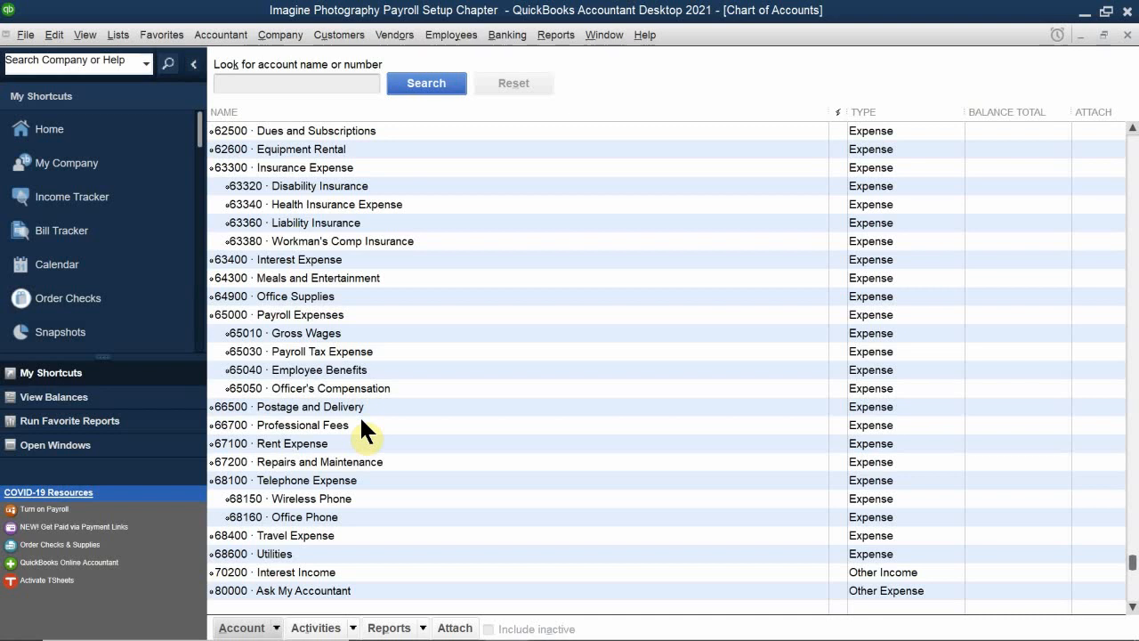
scroll(362, 427, "up", 15)
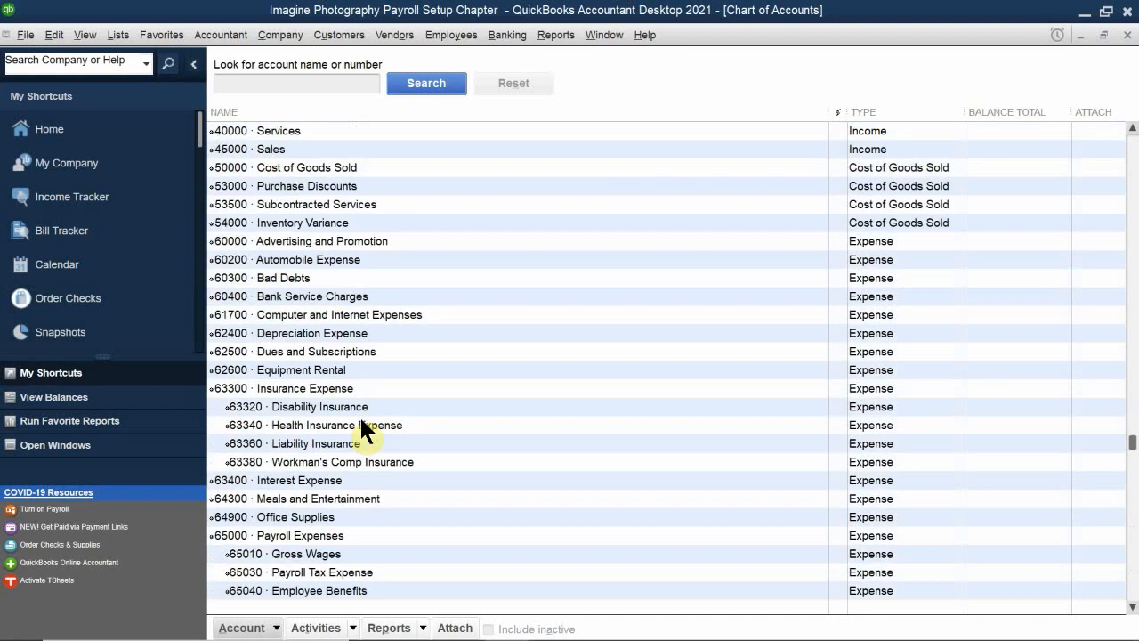
scroll(361, 427, "up", 2)
scroll(361, 427, "down", 2)
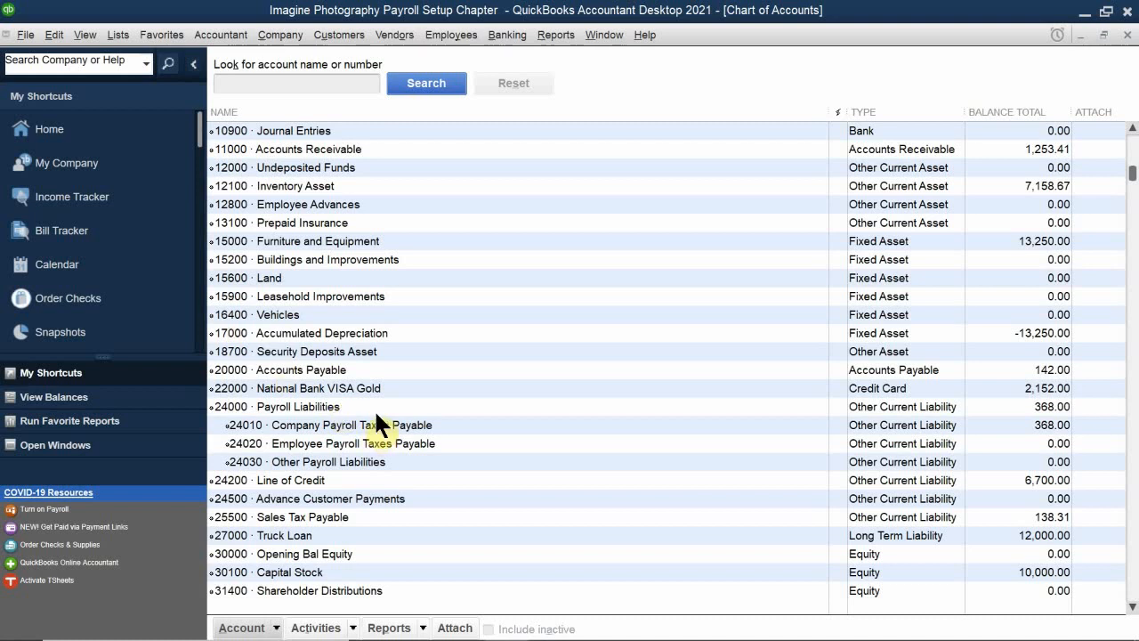
scroll(376, 415, "down", 1)
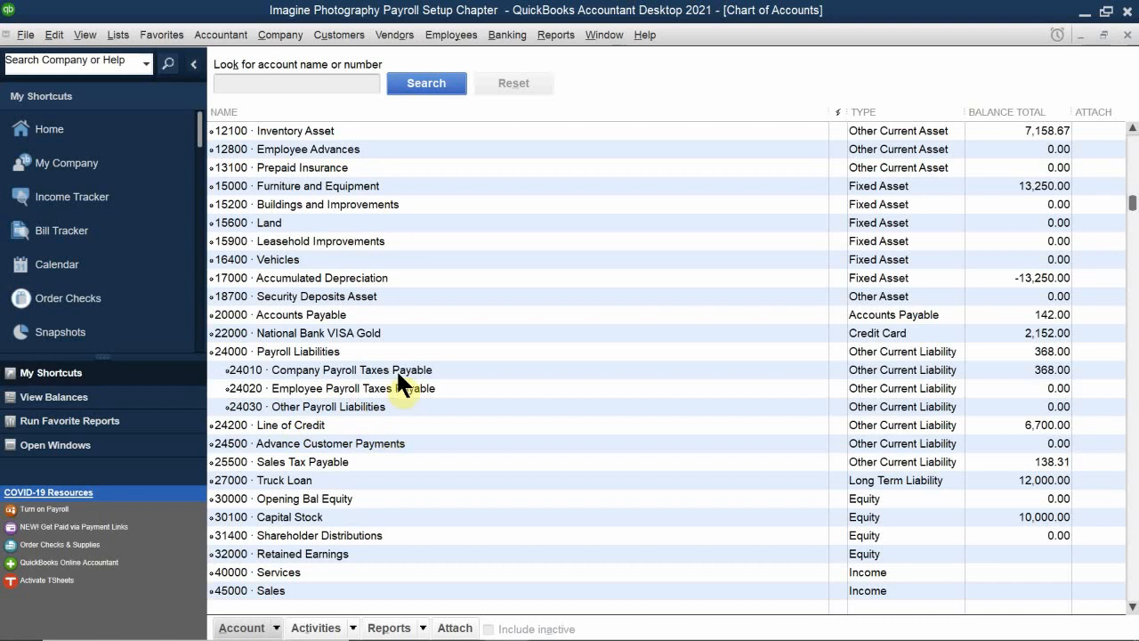
Step: Close the Chart of Accounts and maximize the Home window
left_click(1103, 34)
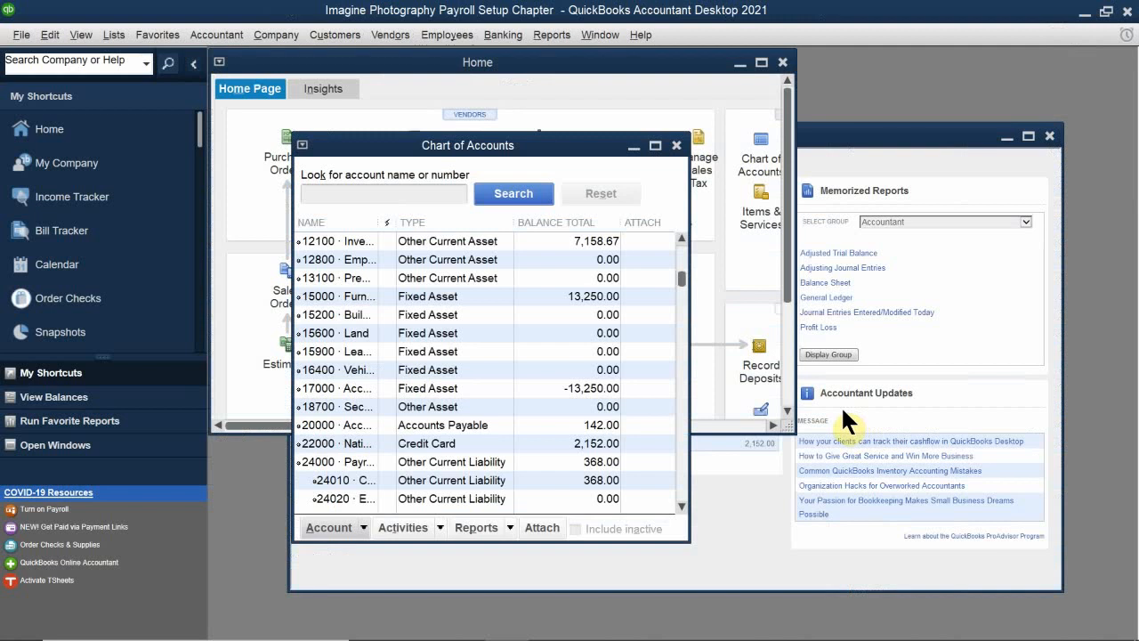
left_click(676, 146)
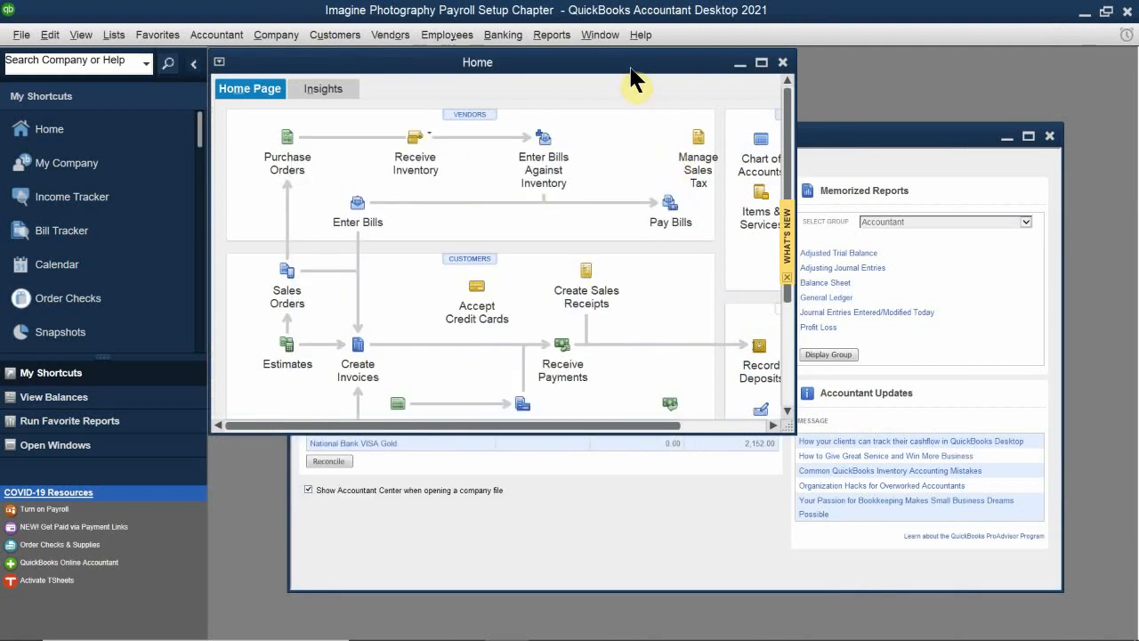
double_click(632, 66)
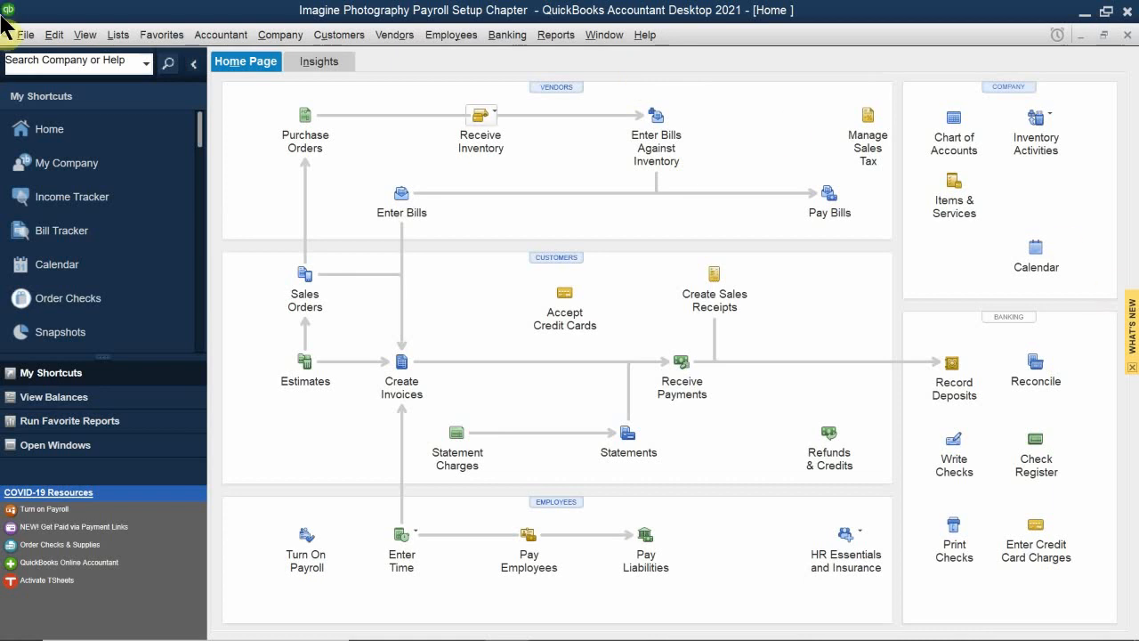
Step: Open the Payroll Item List to examine the federal tax items
left_click(85, 37)
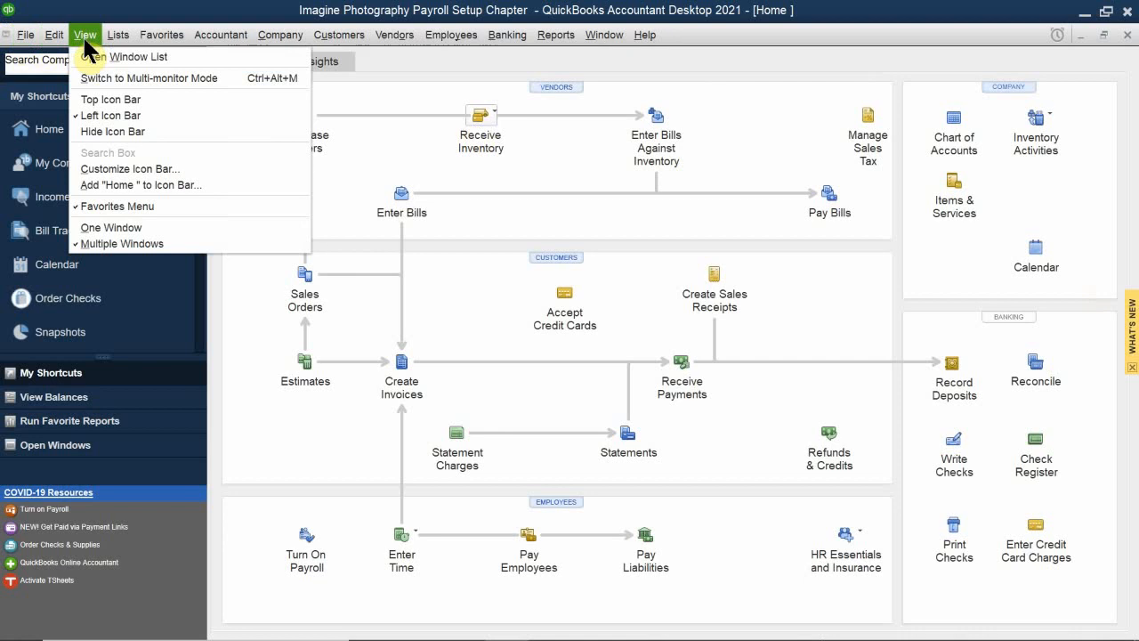
mouse_move(104, 40)
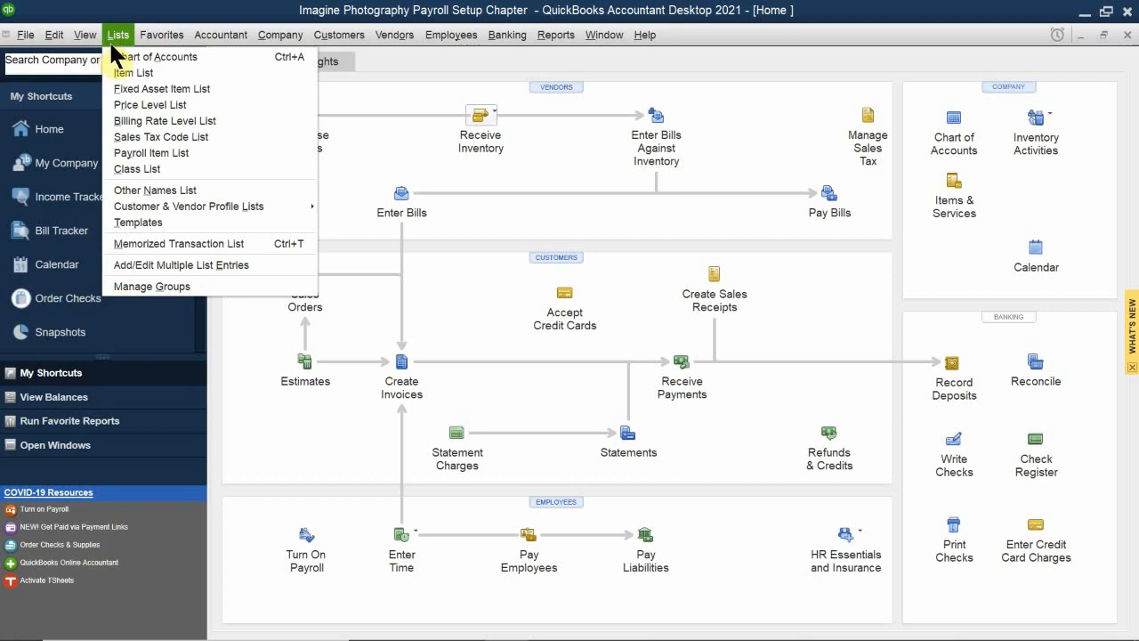
left_click(187, 153)
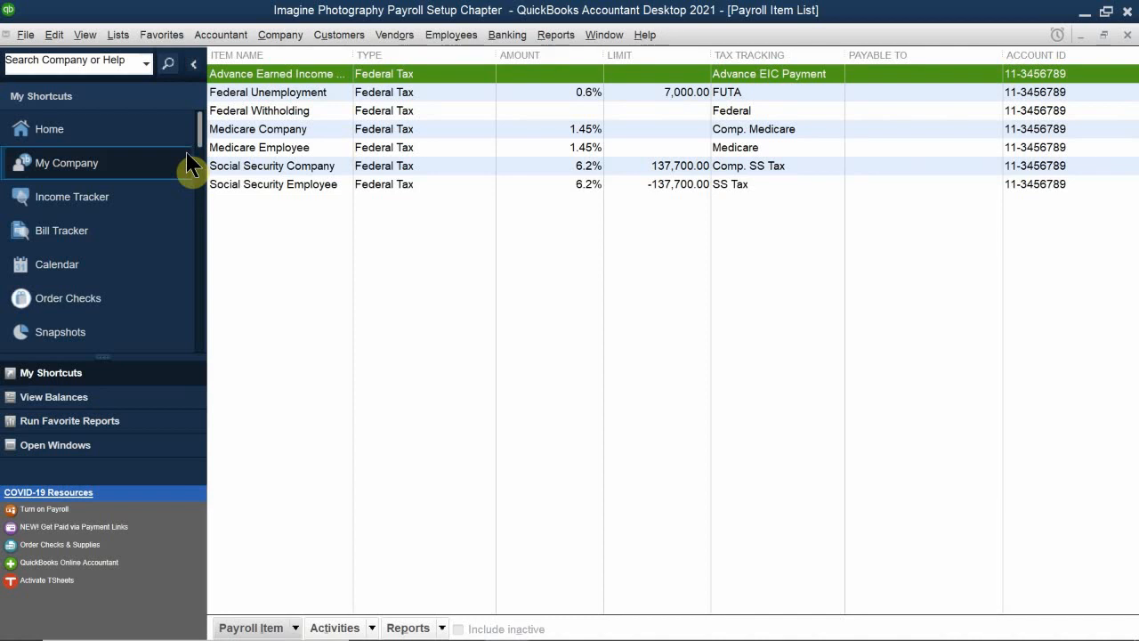
Step: Switch to the chapter PDF in Acrobat Reader and review the payroll expense accounts and Payroll Items sections on page 371
mouse_move(330, 625)
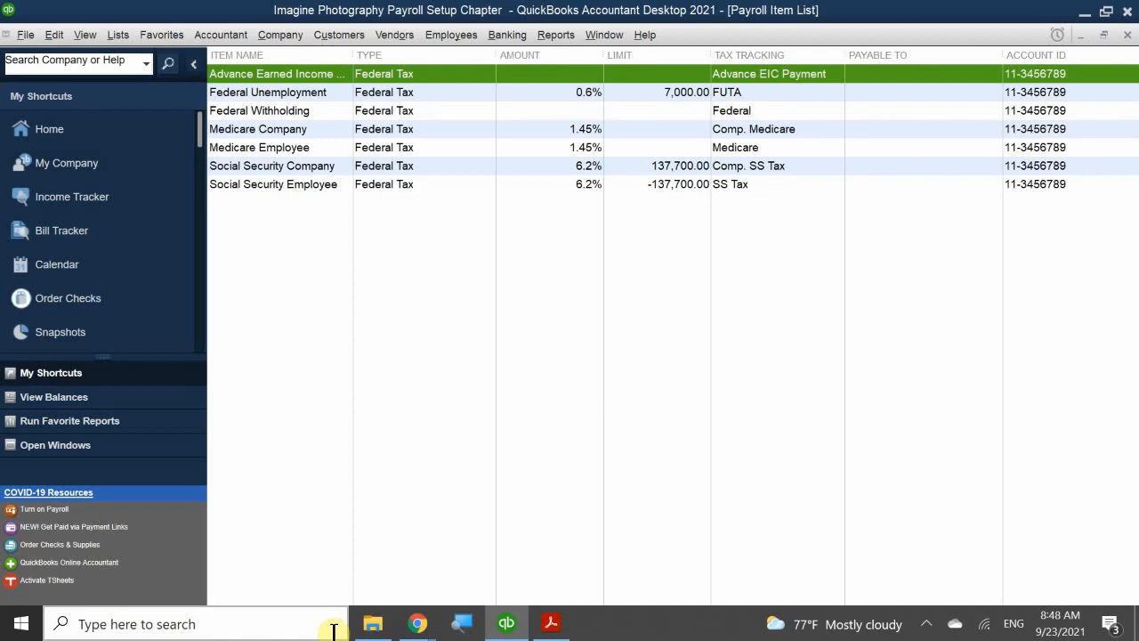
left_click(551, 623)
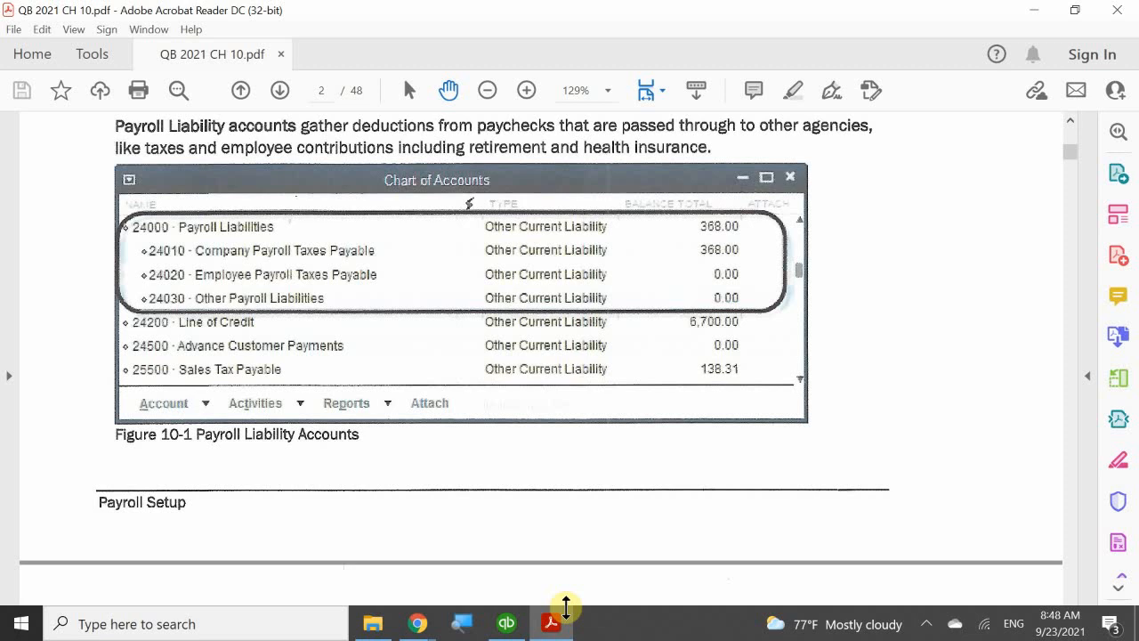
scroll(364, 584, "down", 3)
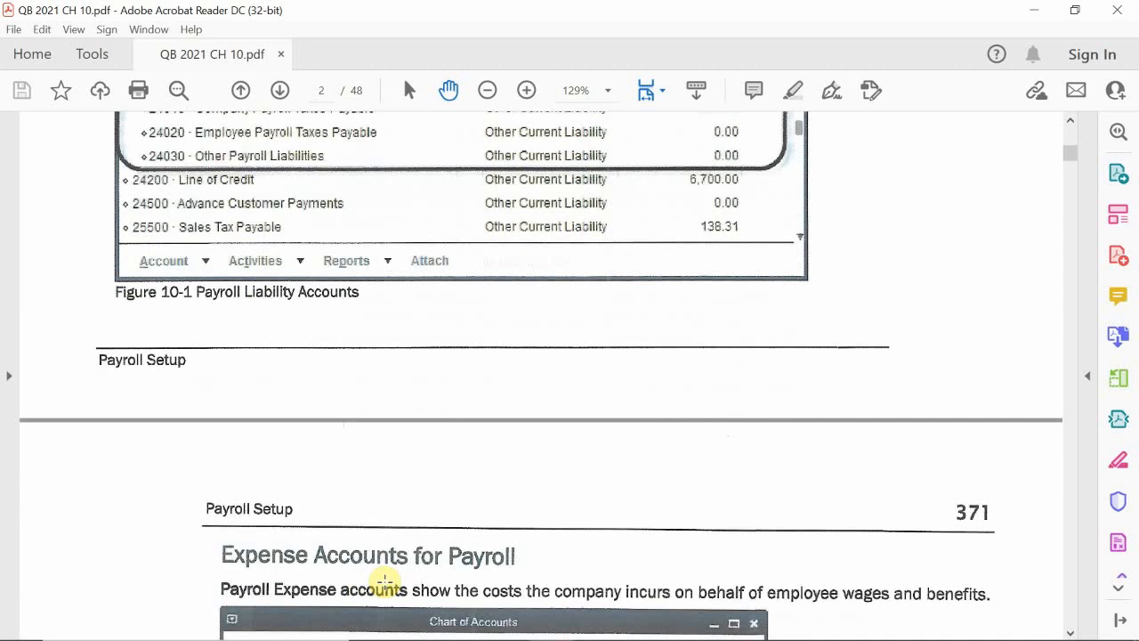
scroll(389, 504, "down", 6)
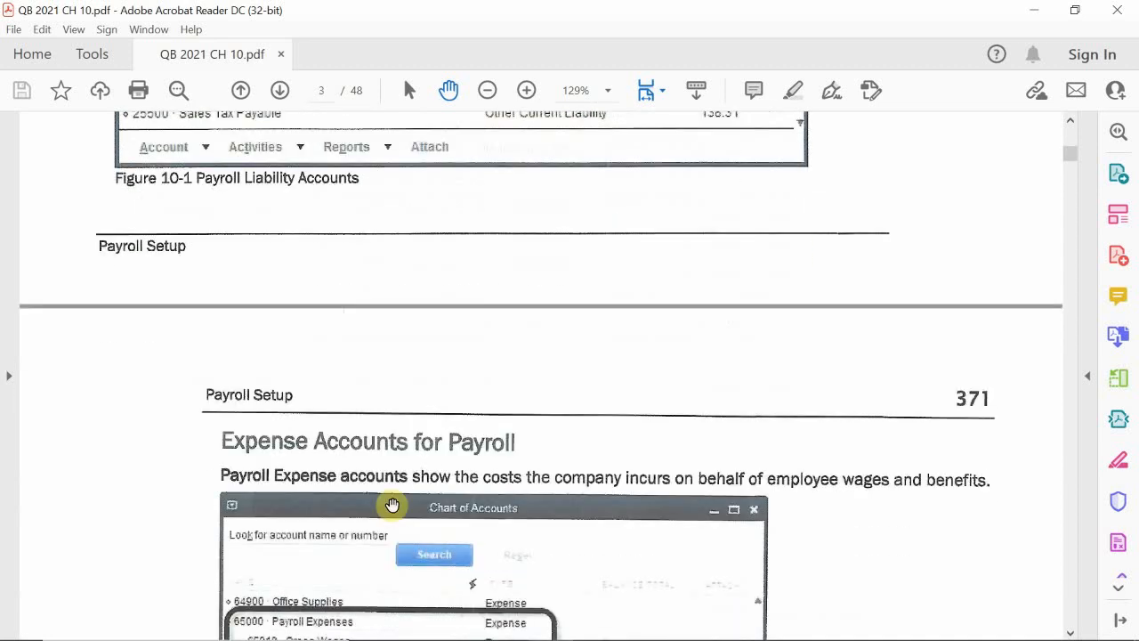
scroll(393, 505, "down", 10)
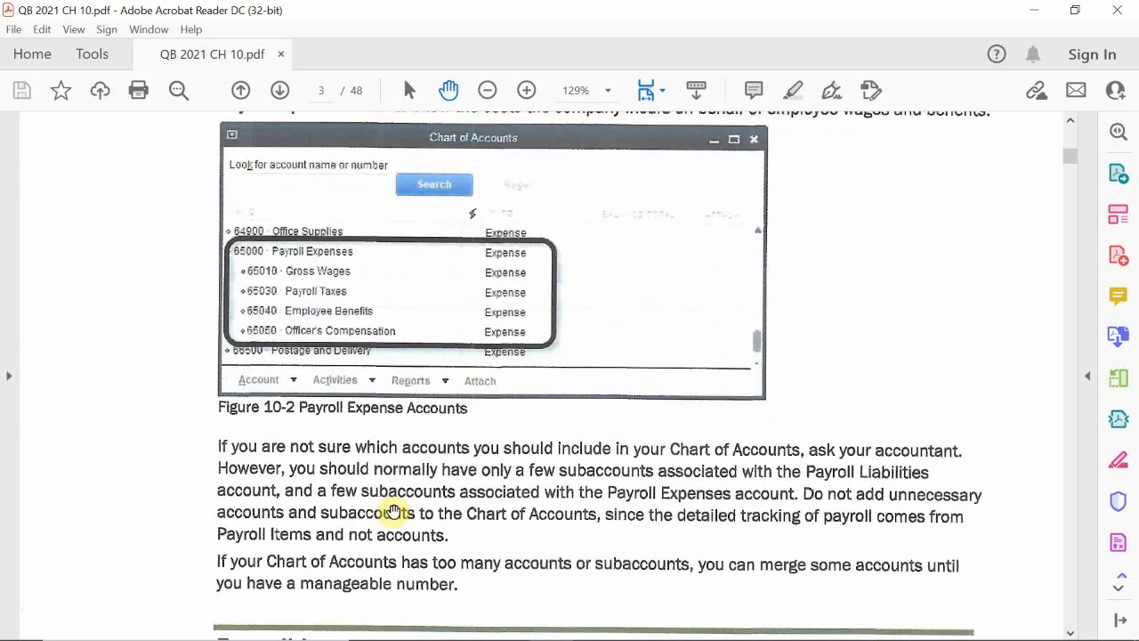
scroll(393, 514, "down", 1)
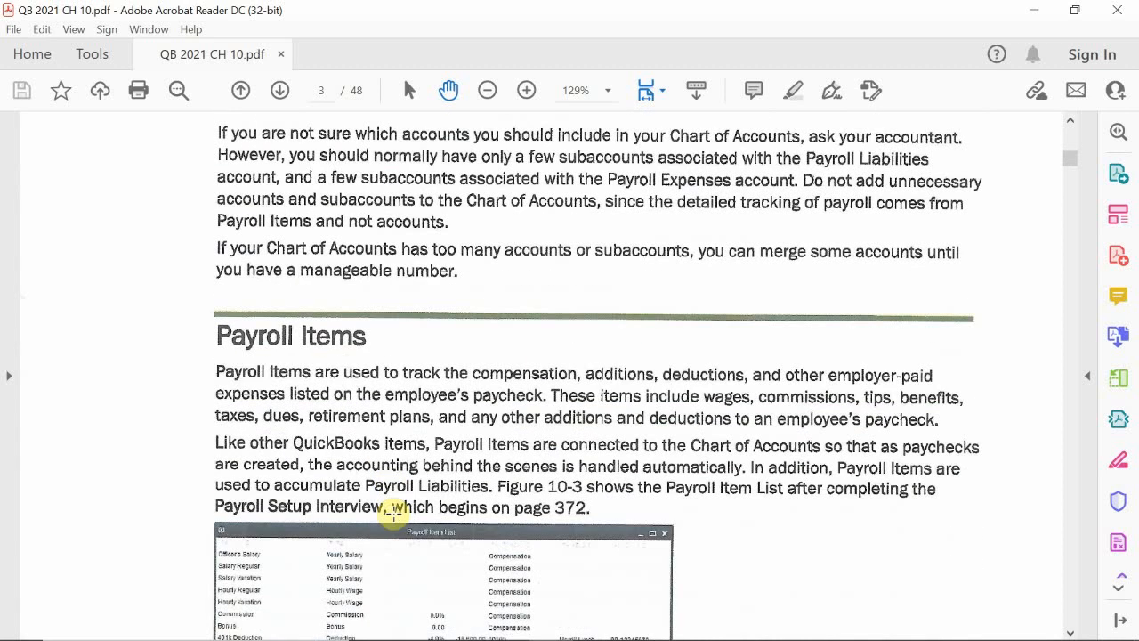
scroll(392, 513, "down", 12)
Step: Skim the payroll item explanations on pages 372 to 374, up to The Payroll Setup Interview section
scroll(412, 498, "down", 11)
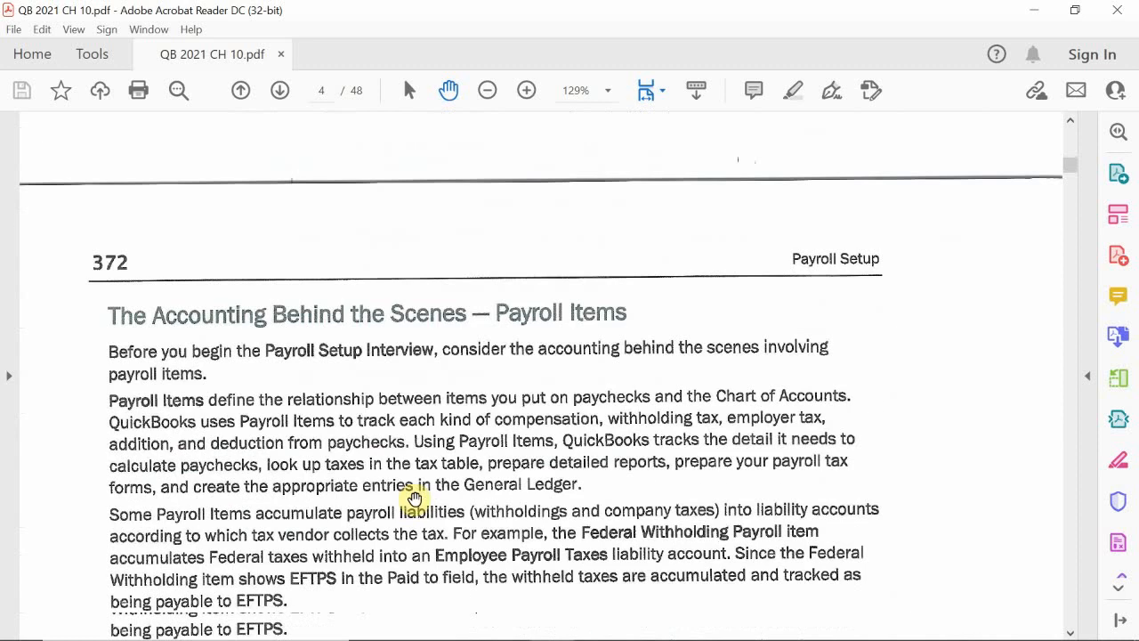
scroll(395, 496, "down", 6)
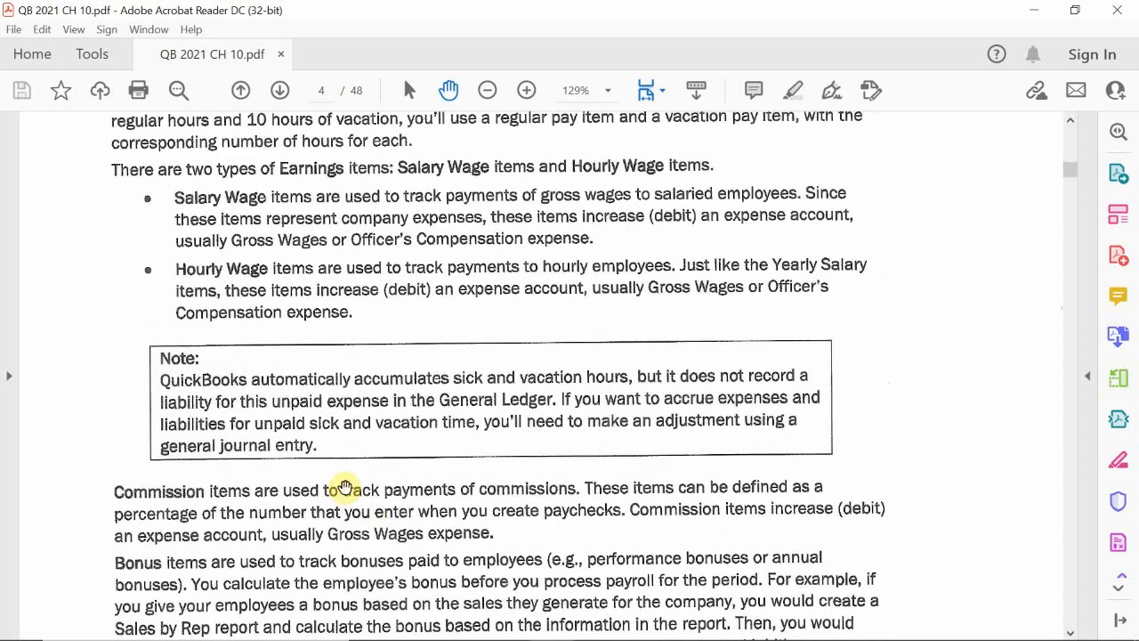
scroll(344, 490, "down", 7)
scroll(343, 485, "down", 4)
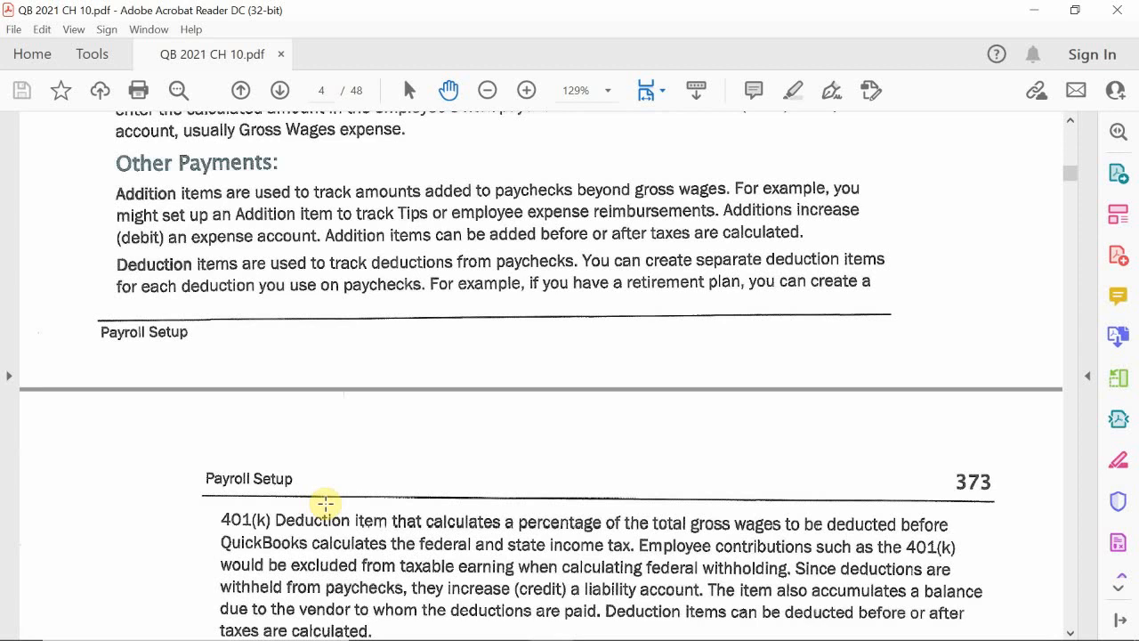
scroll(325, 504, "down", 6)
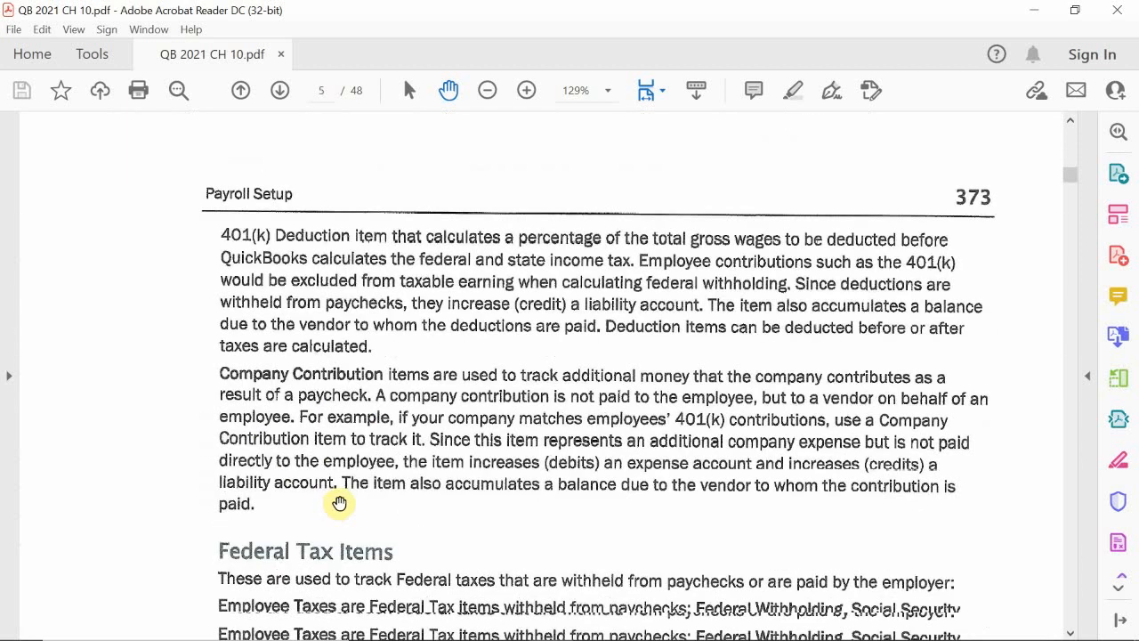
scroll(338, 504, "down", 8)
scroll(339, 504, "down", 15)
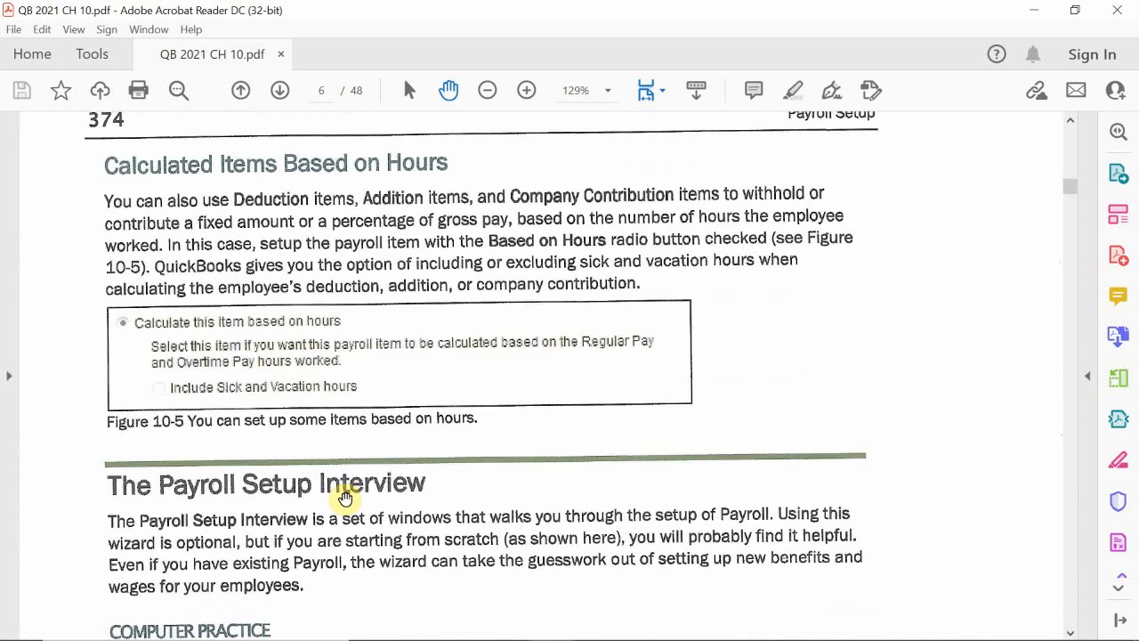
Step: Read The Payroll Setup Interview introduction and the first two Computer Practice steps on page 374 of the chapter
scroll(345, 497, "down", 3)
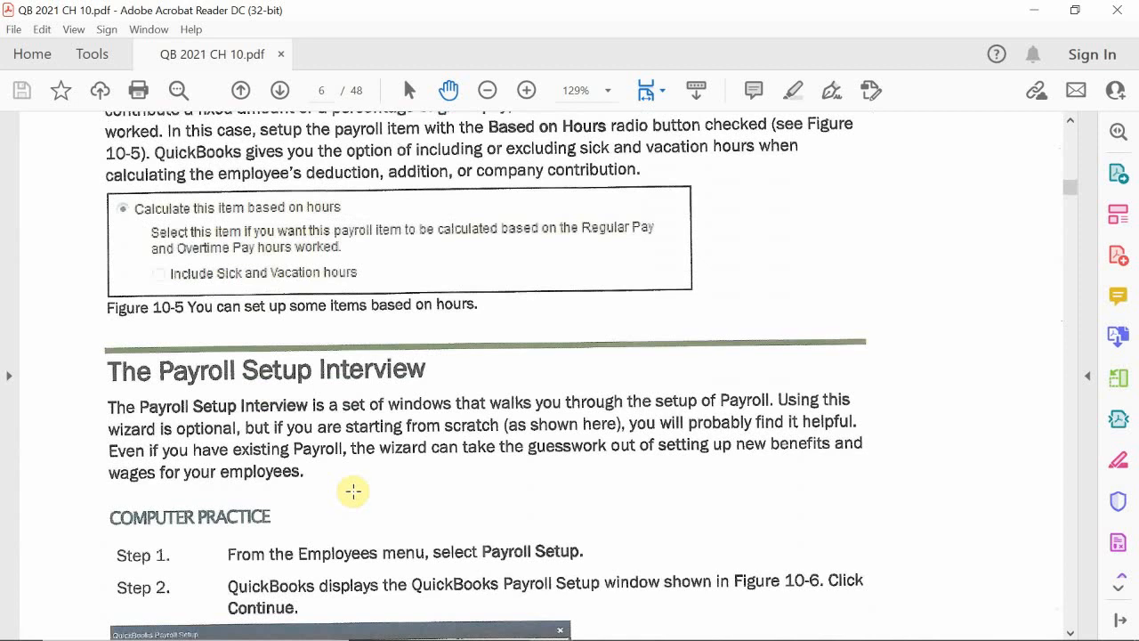
scroll(356, 489, "down", 5)
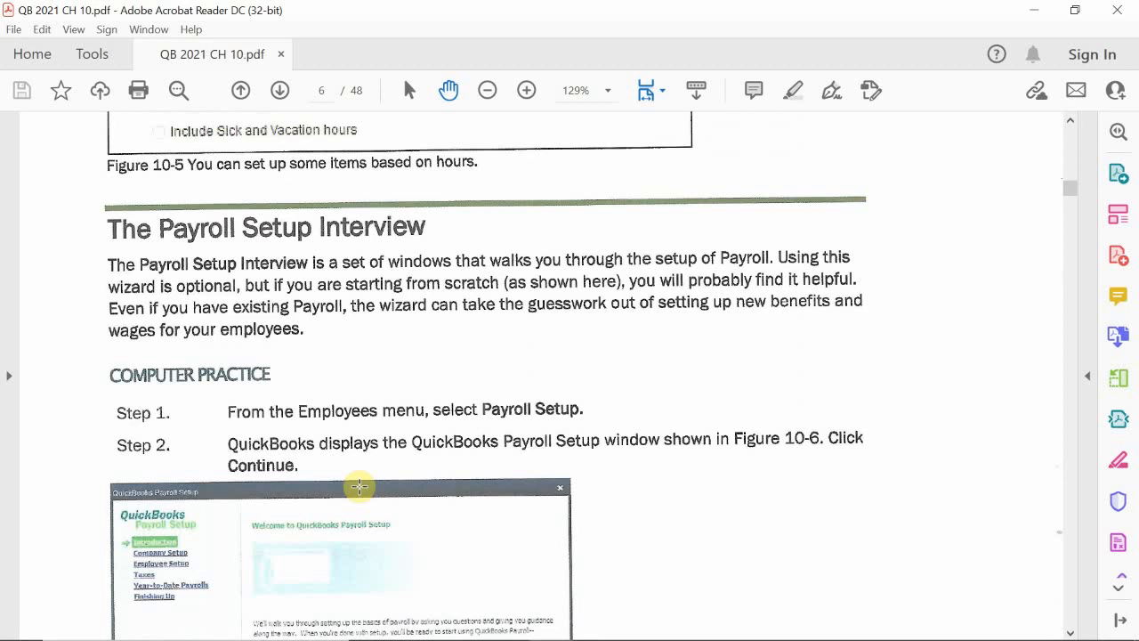
scroll(358, 486, "up", 2)
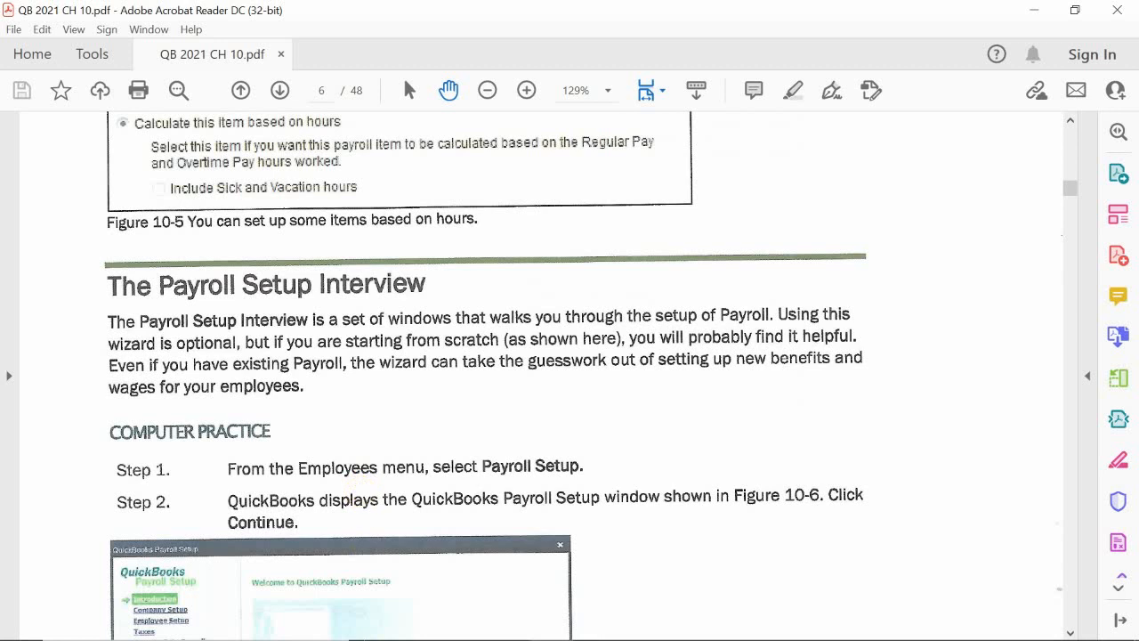
Step: Switch to QuickBooks, close the Payroll Item List and open the Employee Center
mouse_move(283, 637)
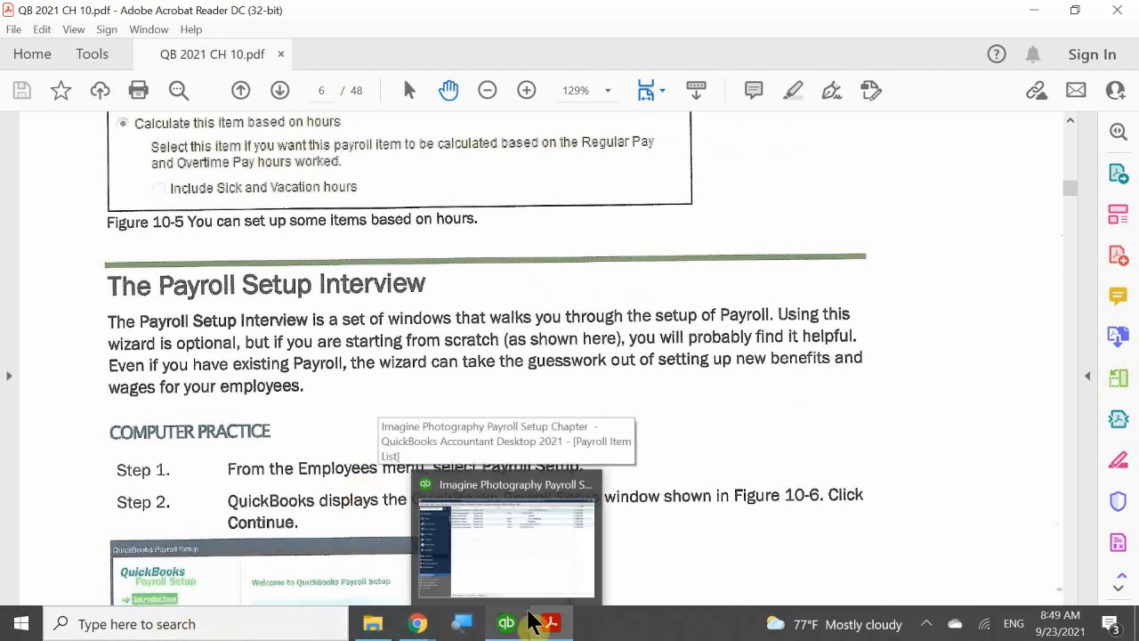
left_click(518, 630)
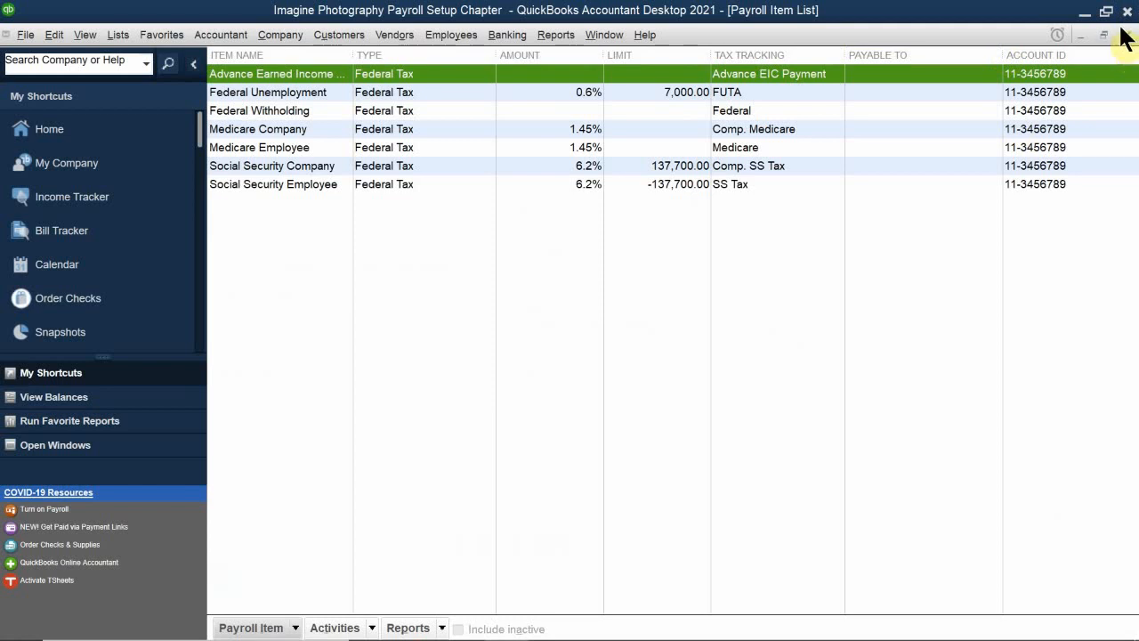
left_click(1124, 34)
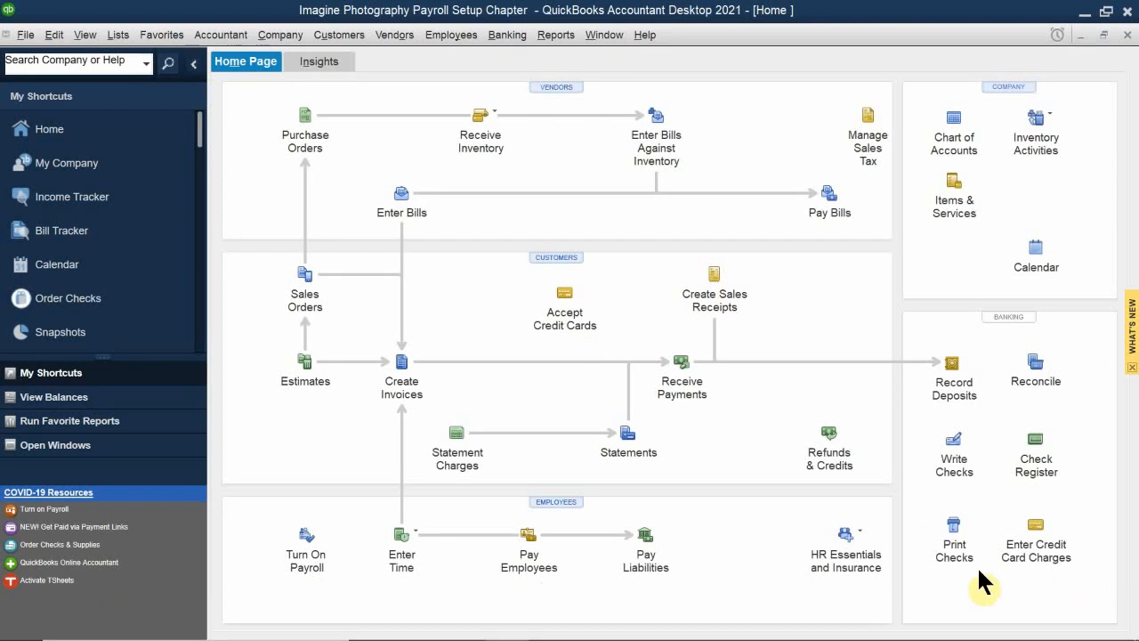
left_click(558, 501)
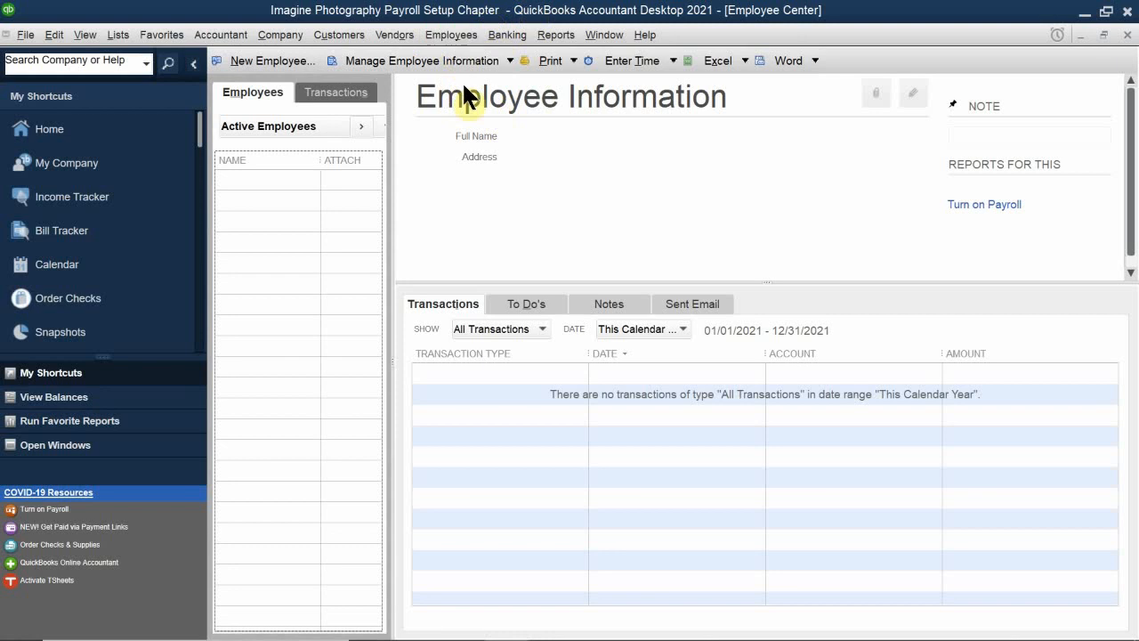
Step: Start the Payroll Setup interview and reposition its window so the whole Introduction page is in view
left_click(431, 37)
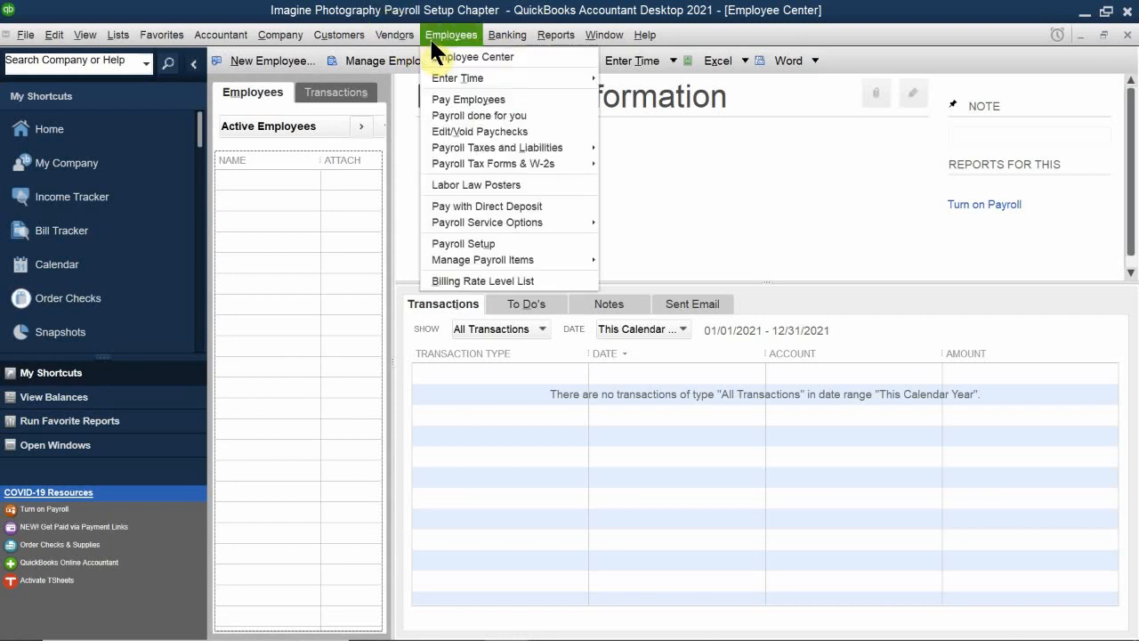
left_click(483, 241)
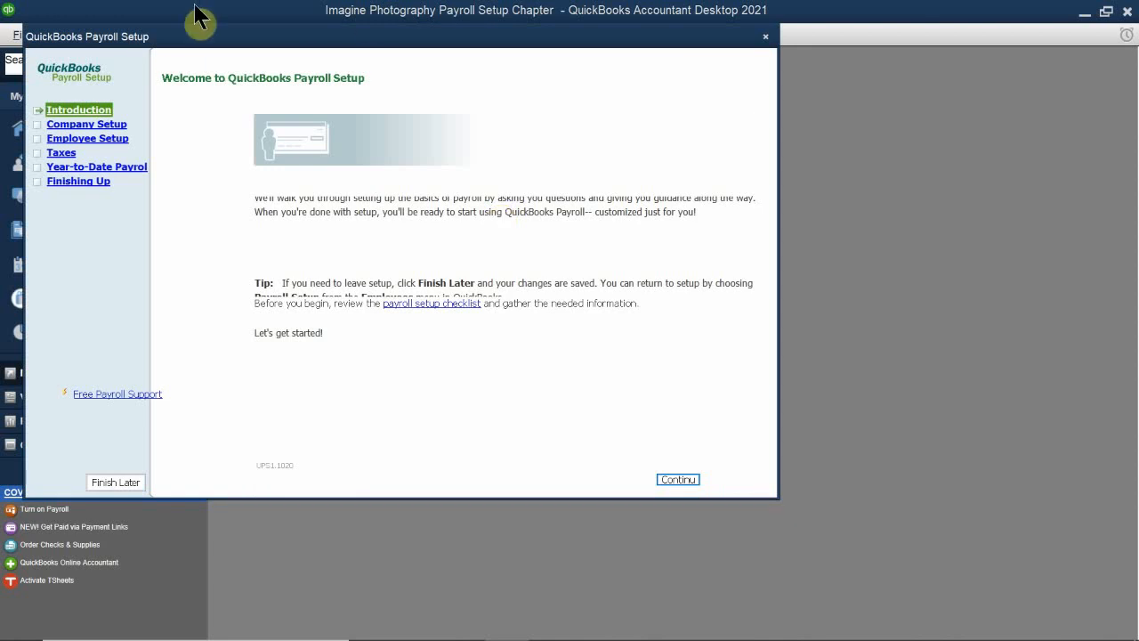
left_click_drag(211, 47, 343, 121)
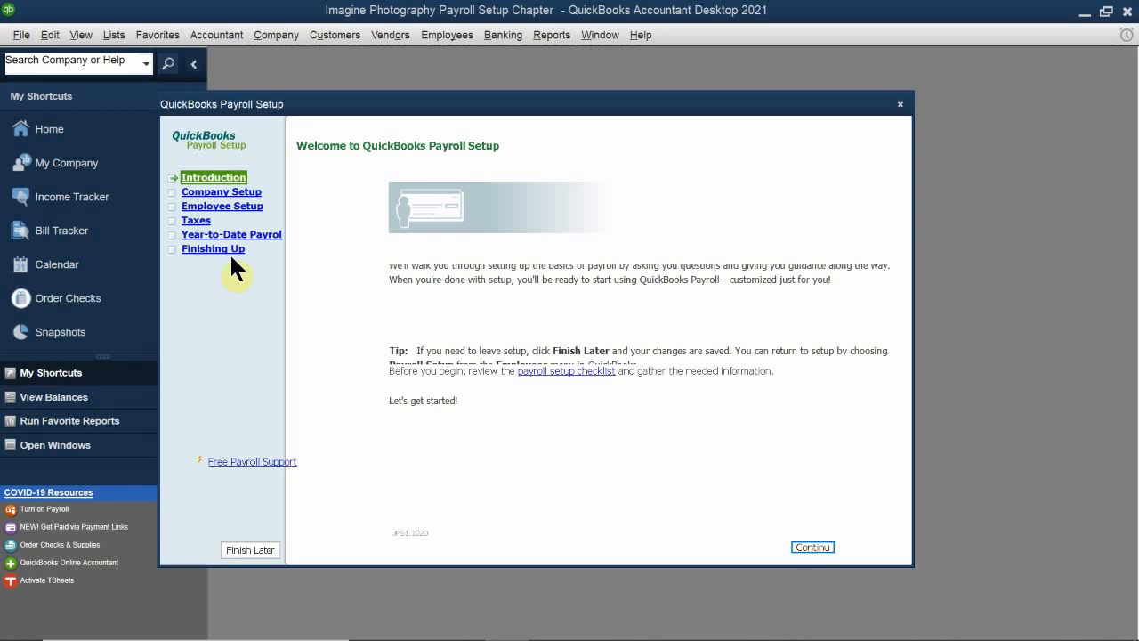
left_click_drag(400, 107, 483, 78)
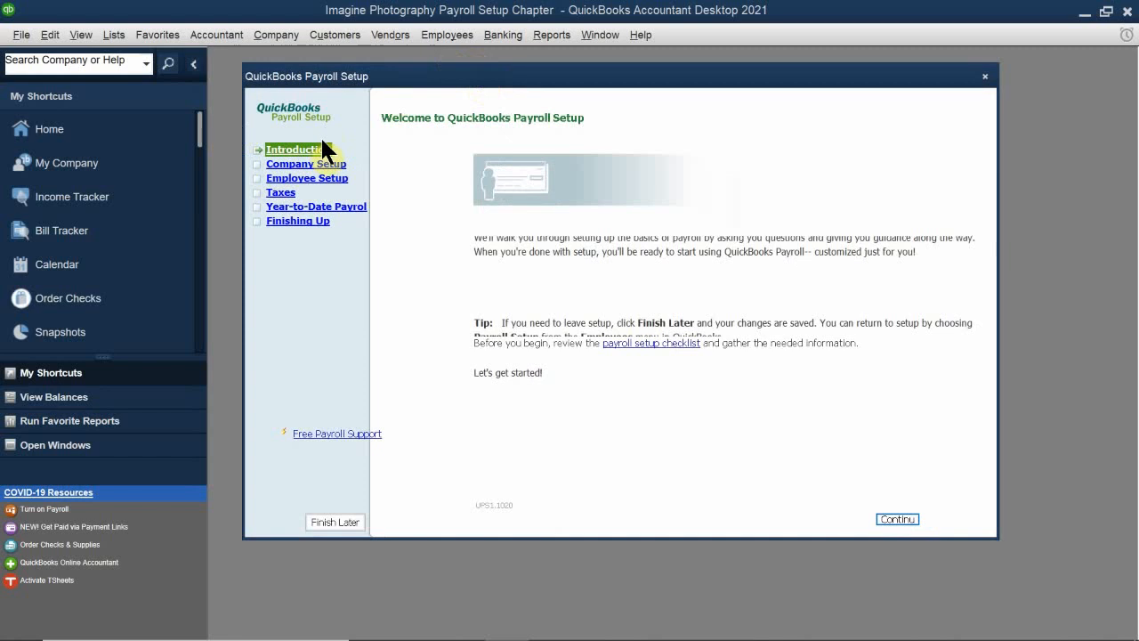
Step: Proceed to the Compensation section, select Commission and deselect Bonus, award, or one-time compensation, keeping Salary and Hourly wage and overtime
left_click(899, 519)
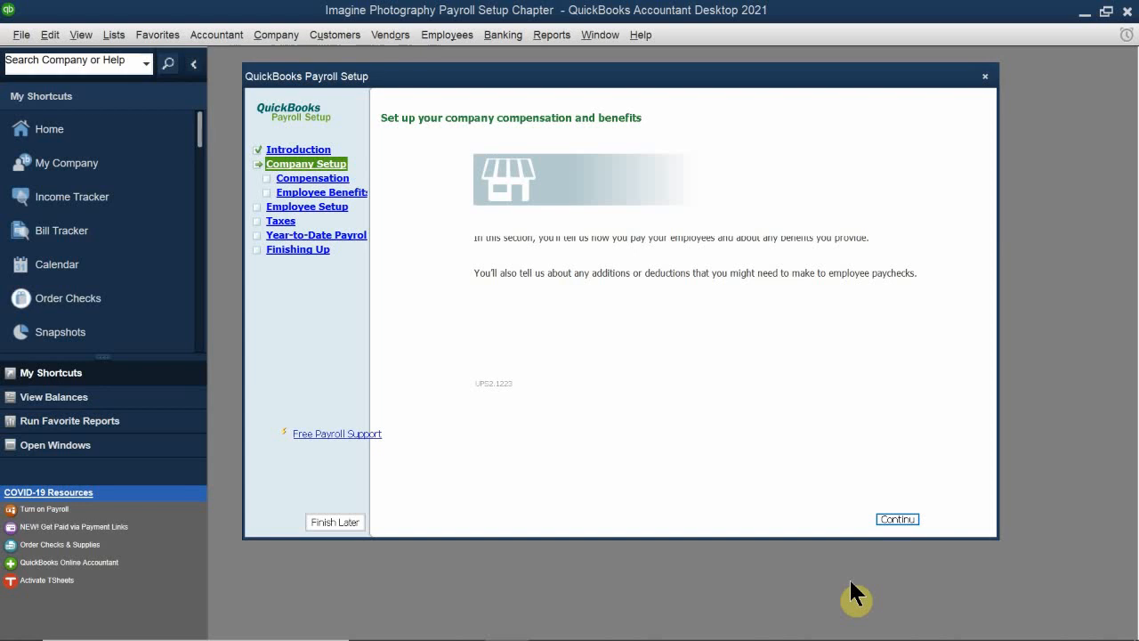
left_click(897, 516)
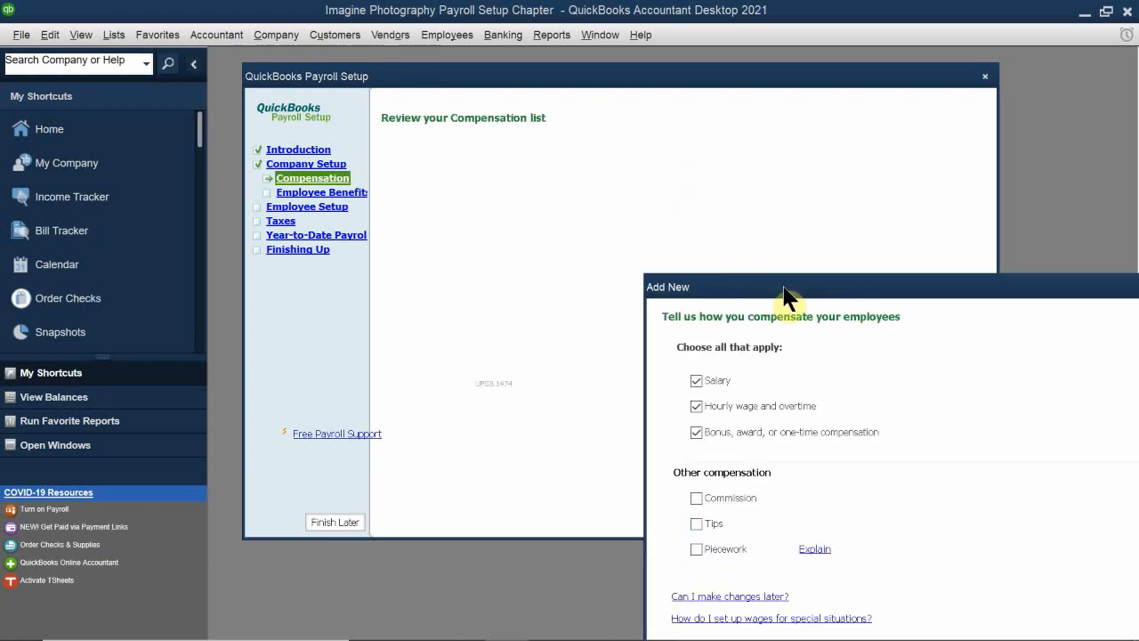
left_click_drag(778, 286, 541, 172)
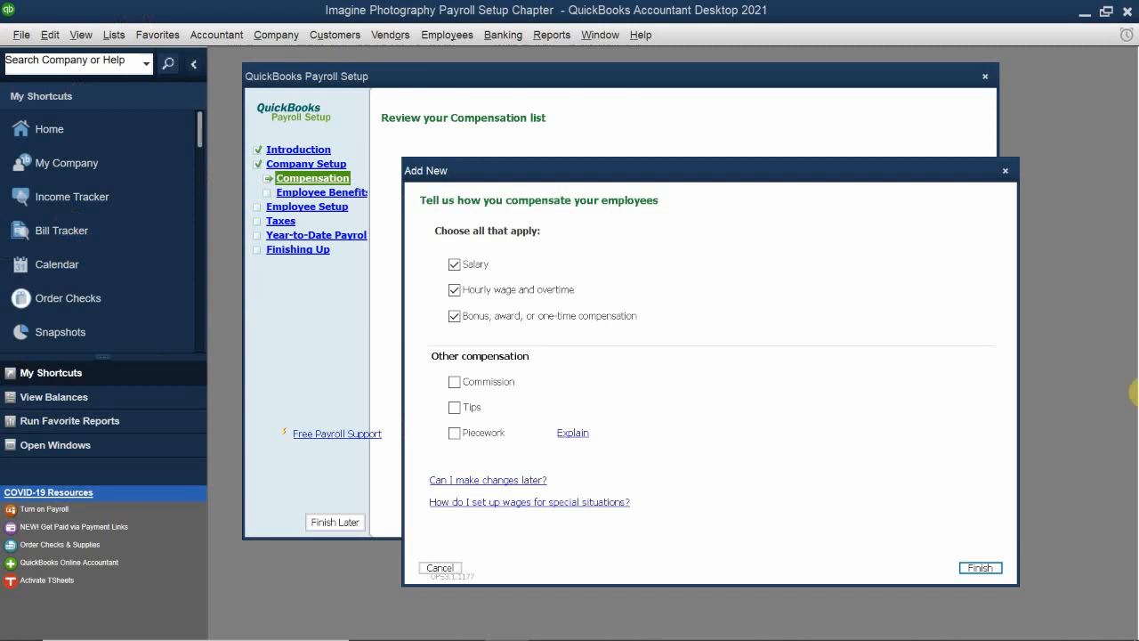
left_click(455, 383)
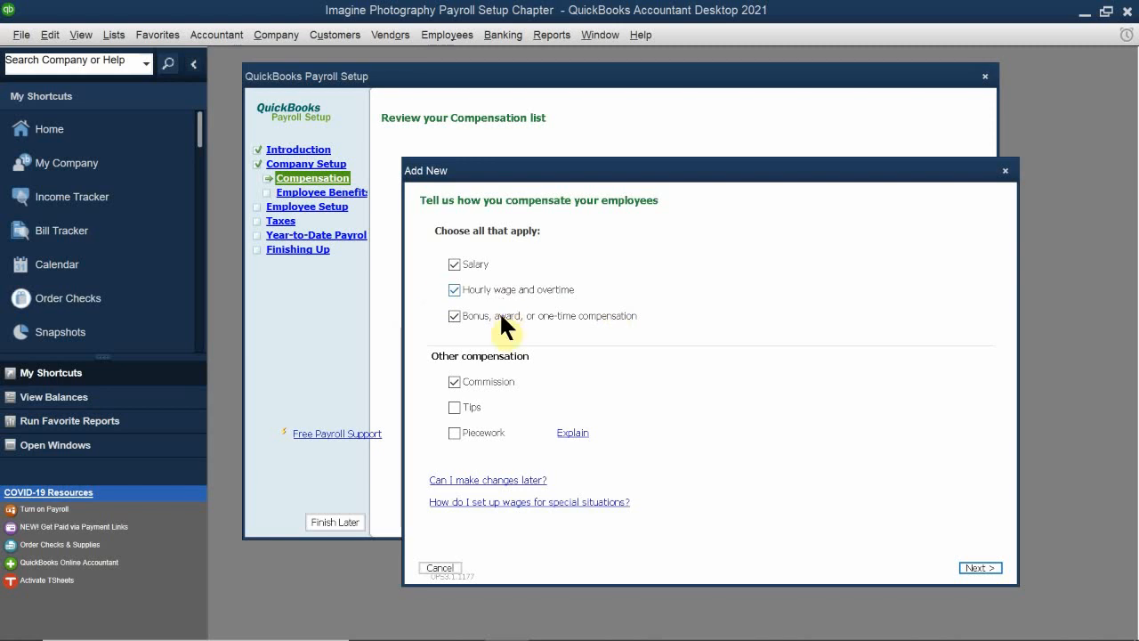
left_click(454, 315)
left_click_drag(517, 173, 523, 128)
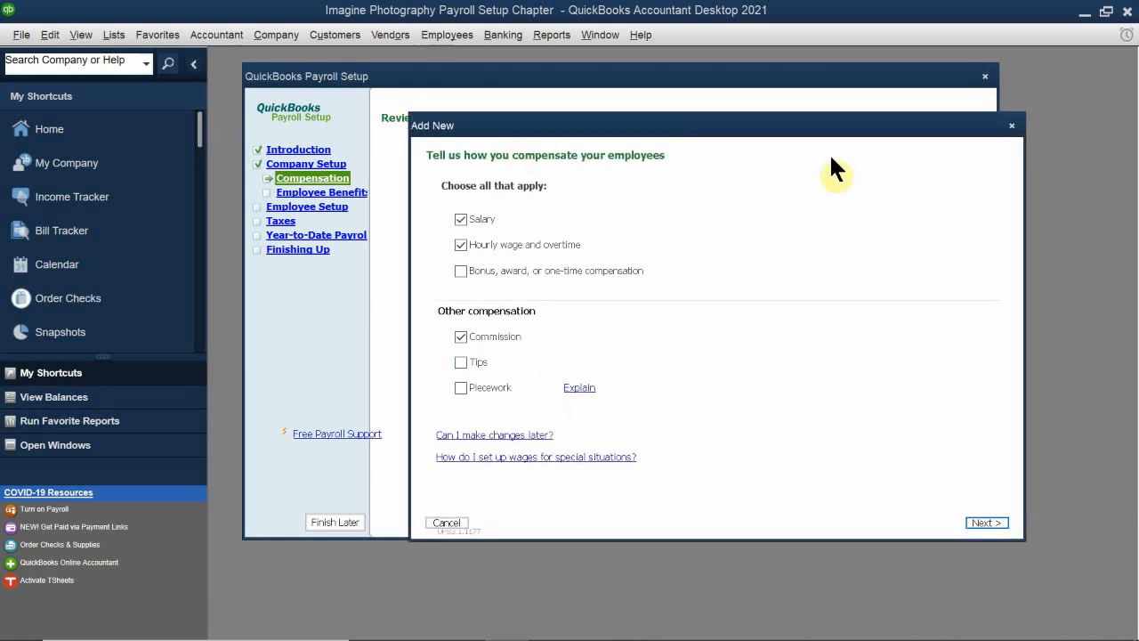
Step: Set commissions to be calculated as Percentage of sales (or other amount) and finish adding the compensation items
left_click(987, 525)
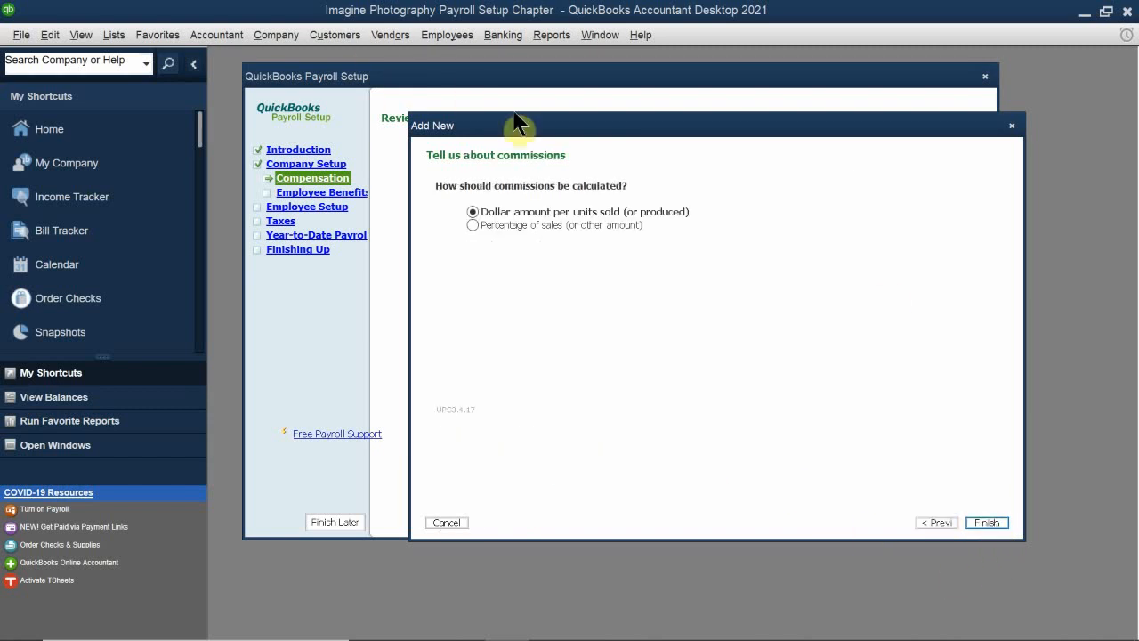
left_click_drag(522, 132, 498, 287)
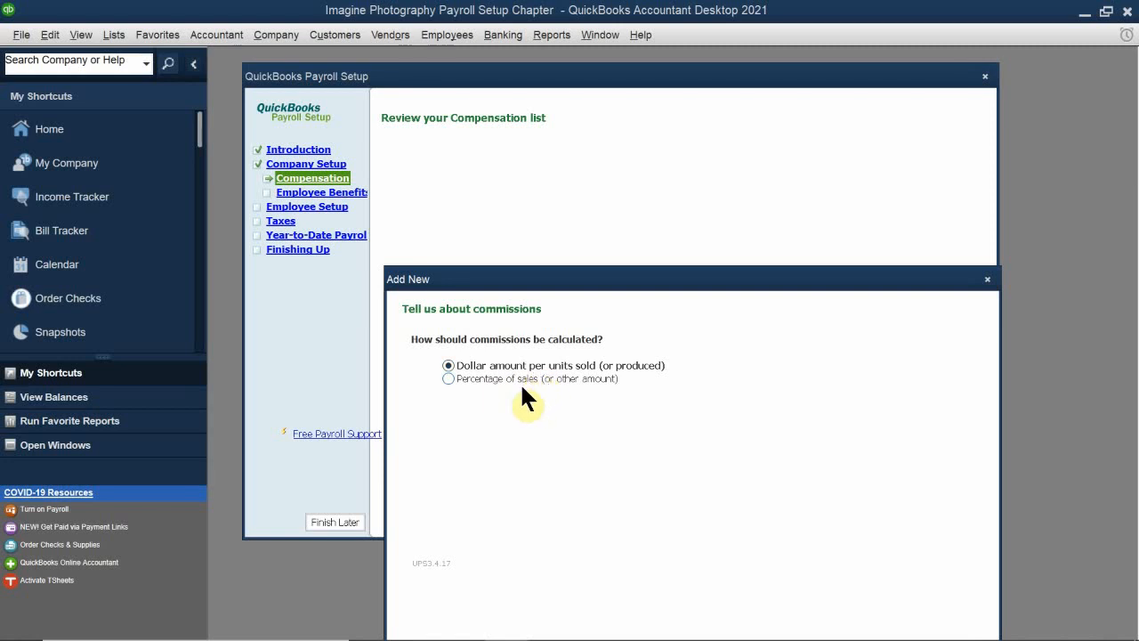
left_click(449, 379)
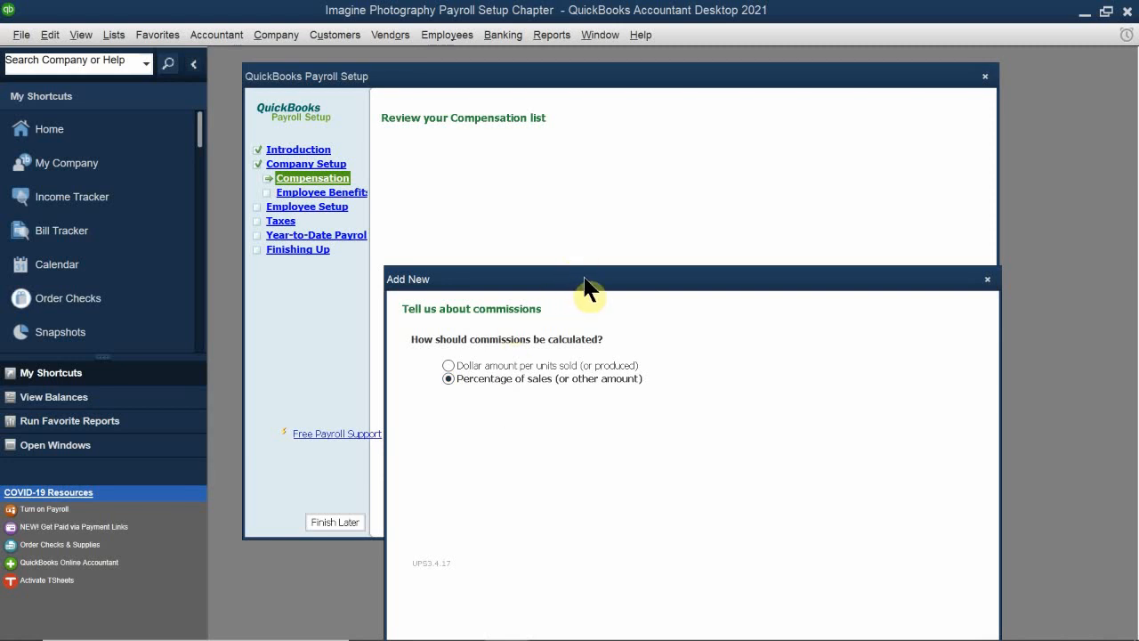
left_click_drag(585, 279, 590, 109)
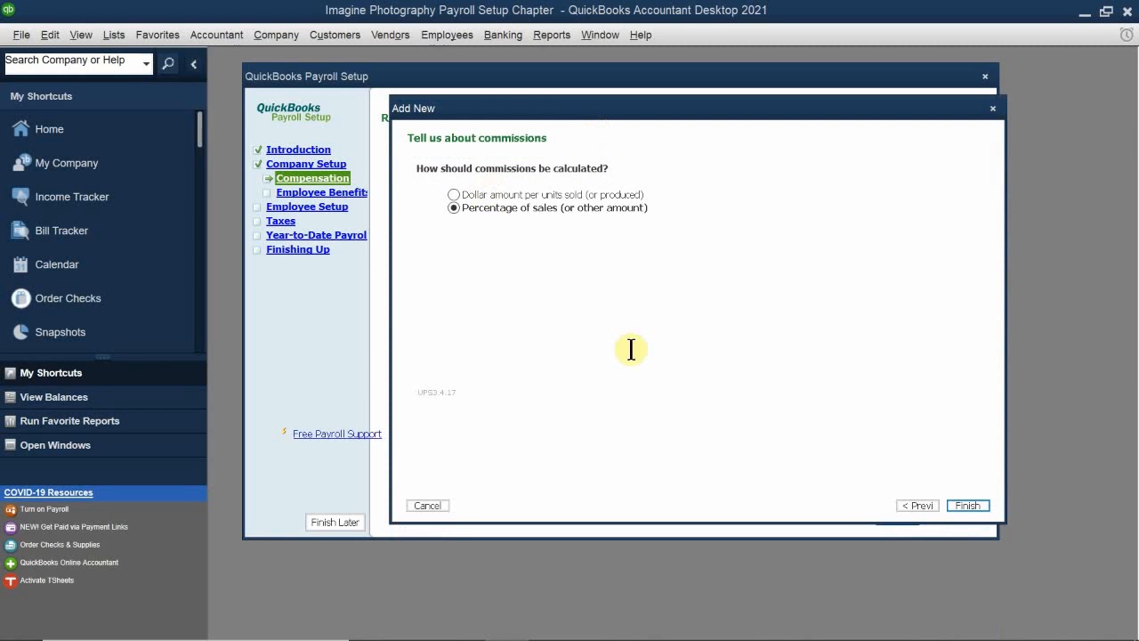
left_click(920, 505)
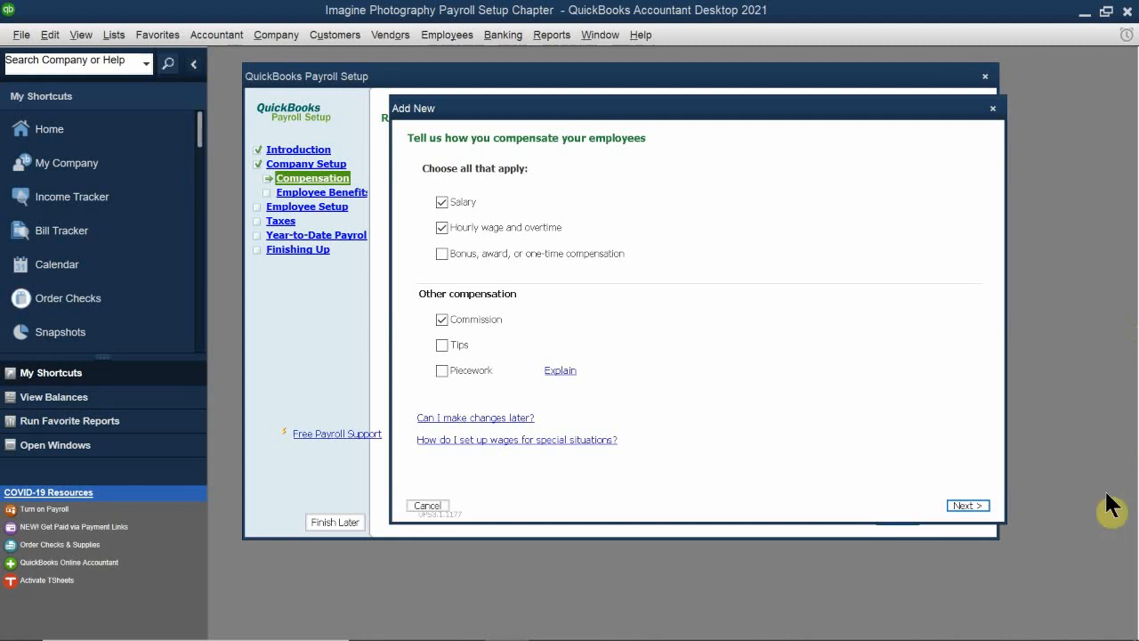
left_click(975, 505)
left_click(967, 505)
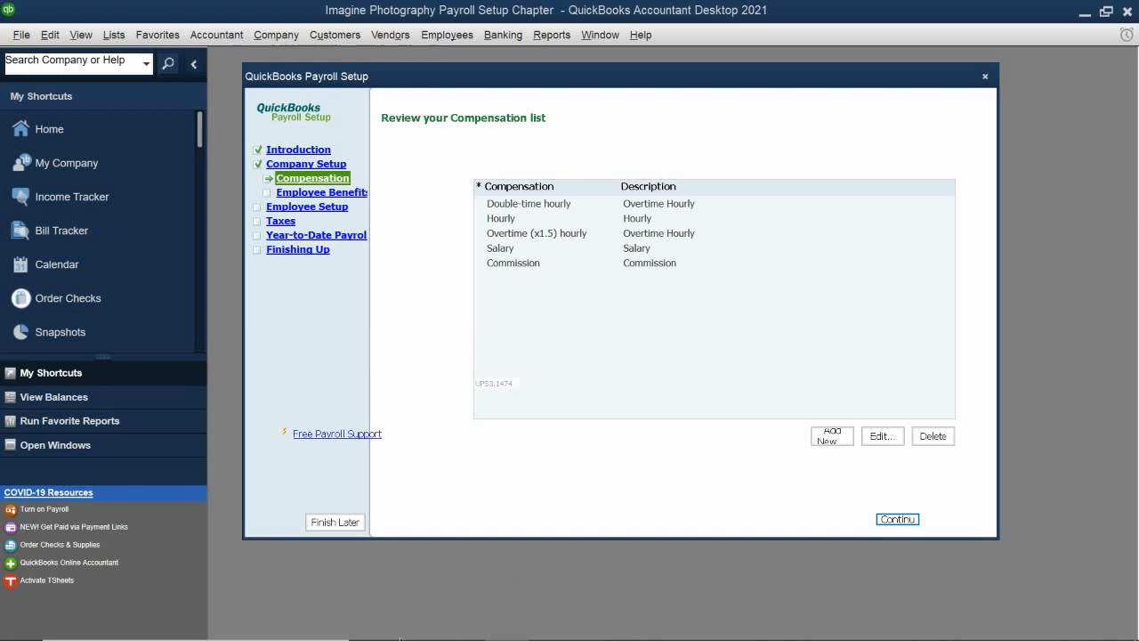
Step: Switch to the chapter PDF in Acrobat Reader and review the compensation steps through Table 10-2 on page 376
left_click(550, 623)
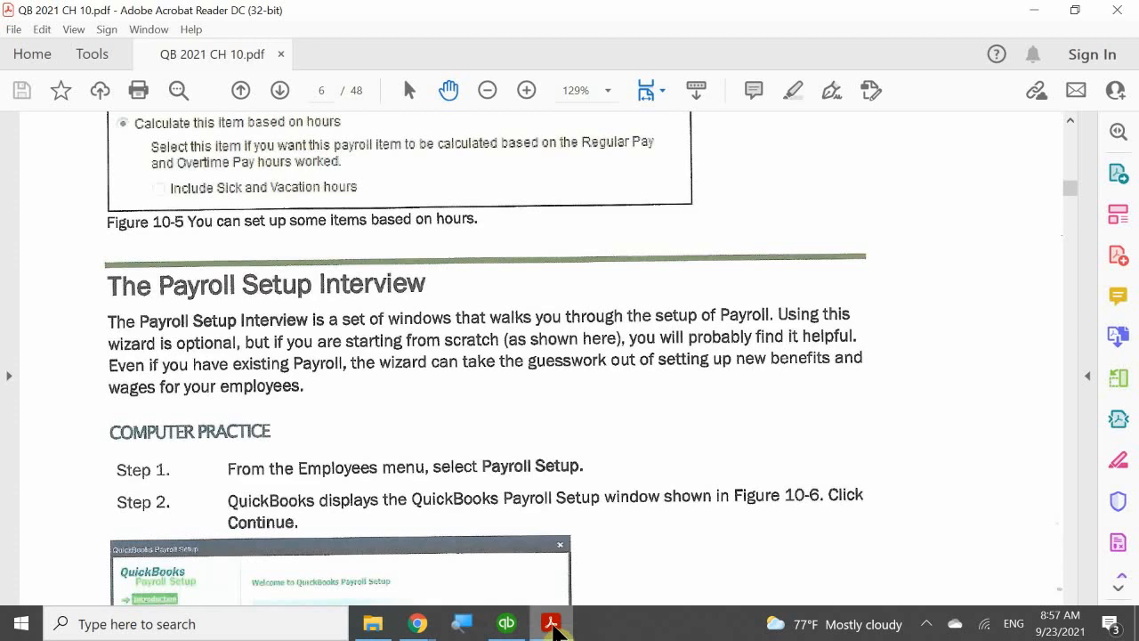
scroll(512, 449, "down", 6)
scroll(514, 451, "down", 20)
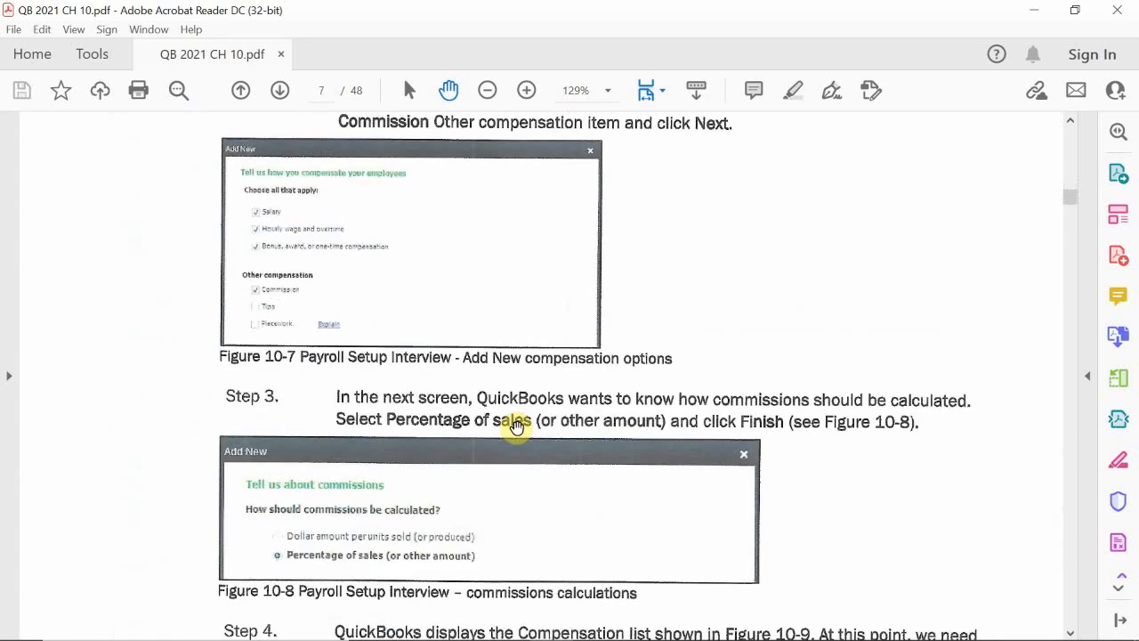
scroll(519, 430, "down", 15)
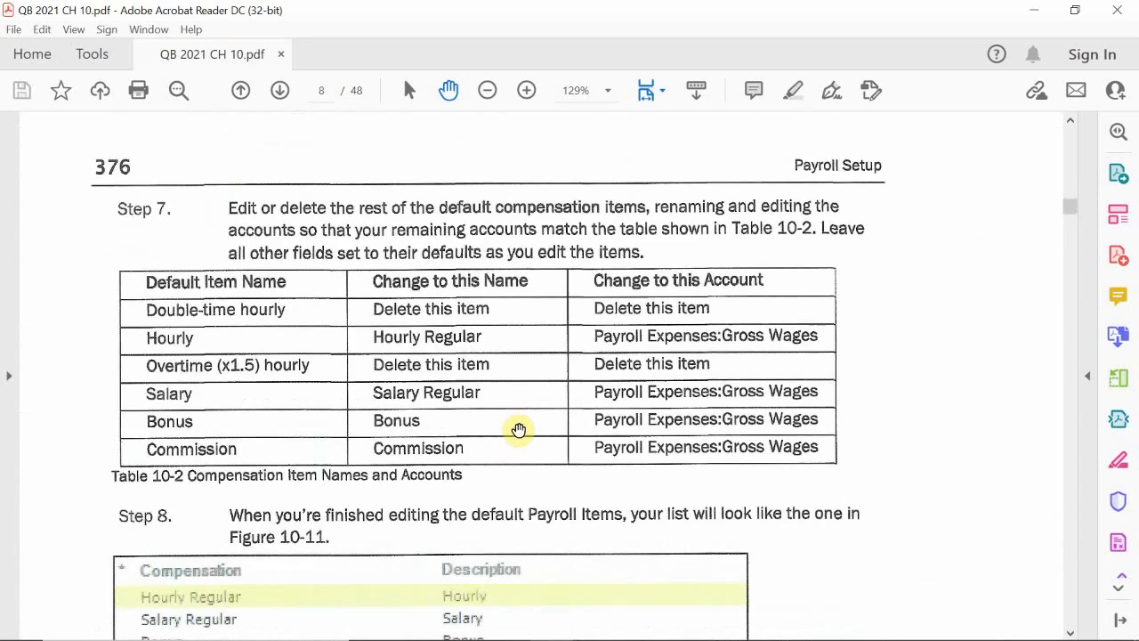
scroll(519, 430, "up", 1)
scroll(519, 430, "down", 2)
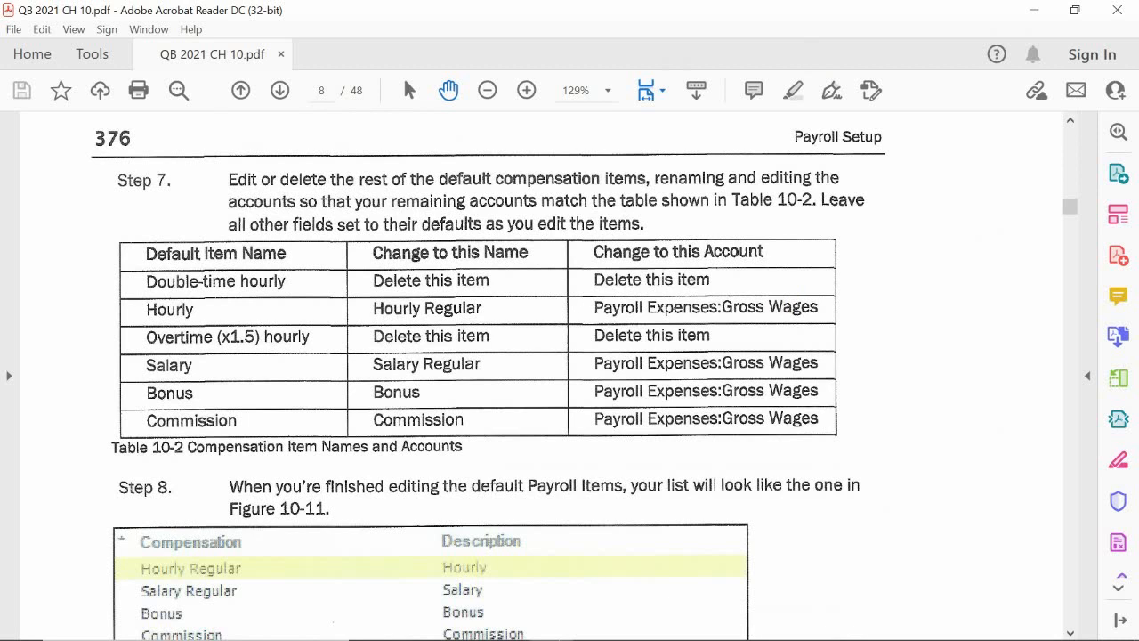
Step: Switch back to QuickBooks and begin adding new items to the Compensation list
left_click(550, 627)
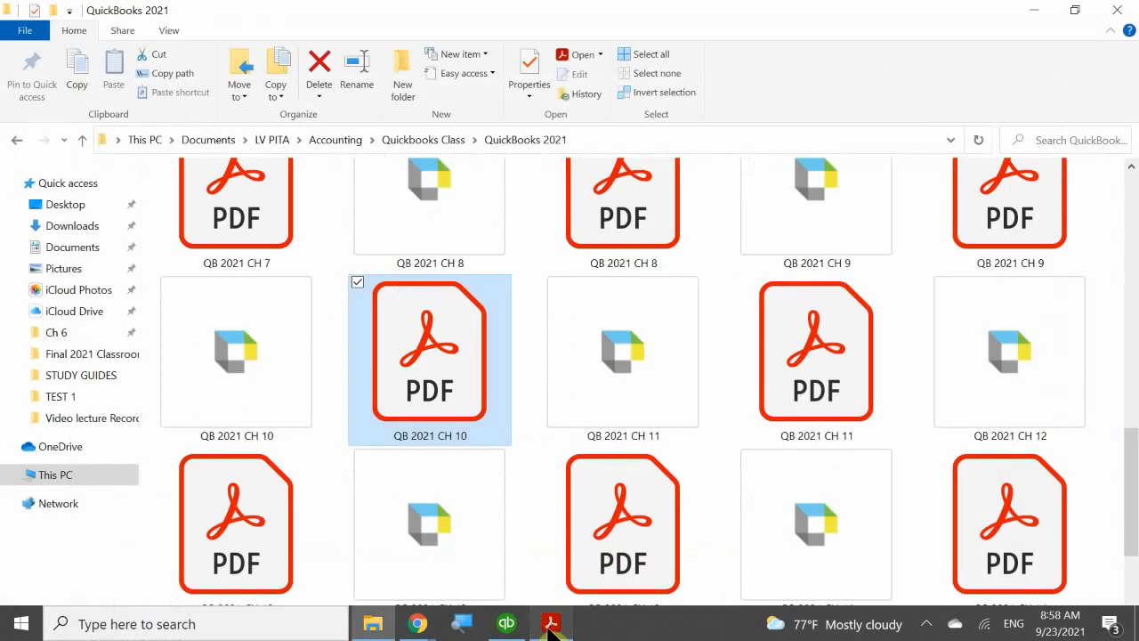
left_click(541, 624)
left_click(504, 626)
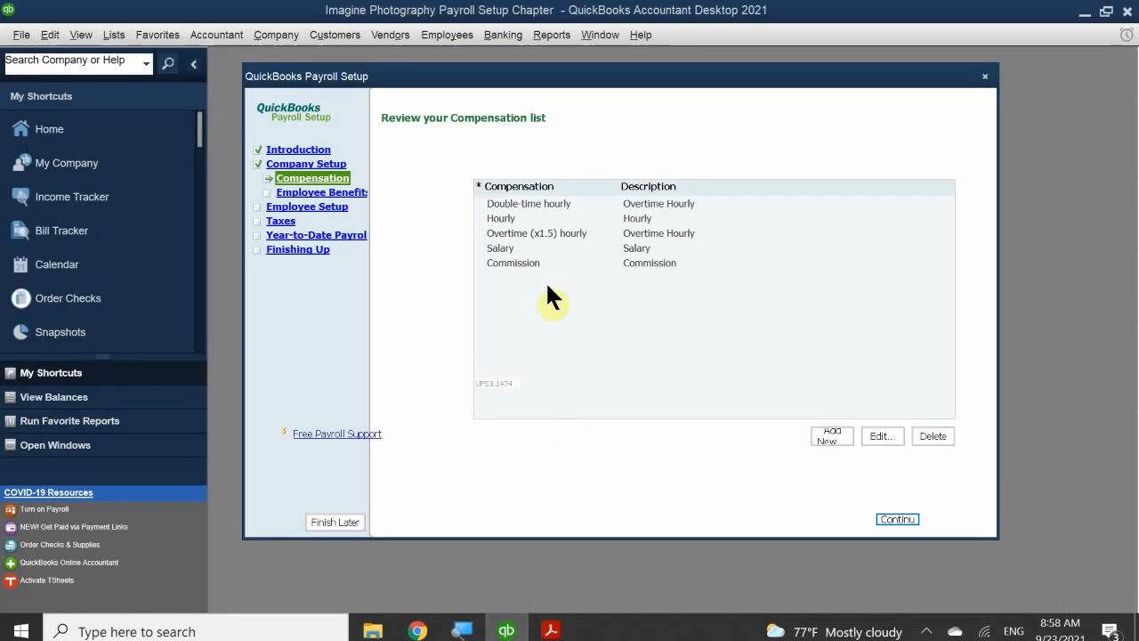
left_click(828, 434)
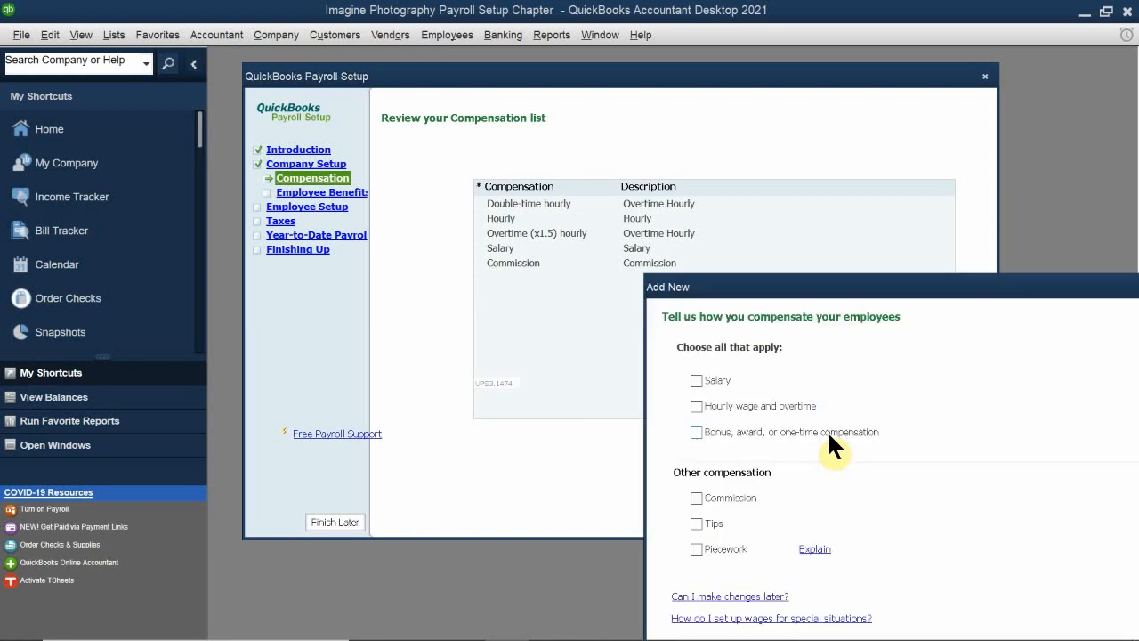
left_click_drag(785, 291, 516, 123)
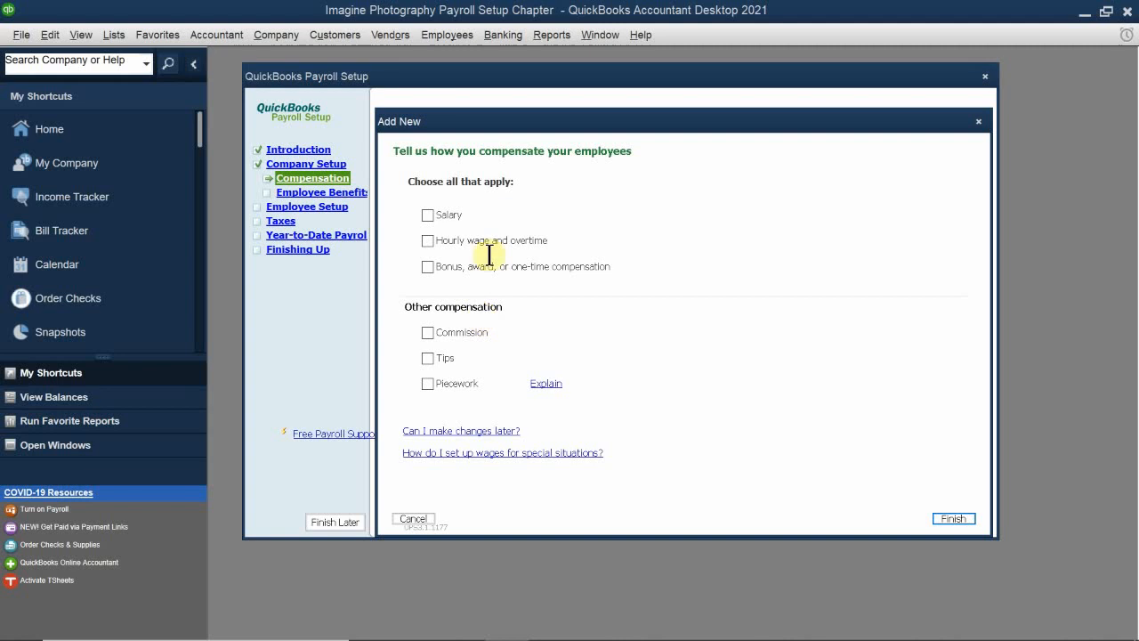
Step: Select Salary, Hourly wage and overtime, Bonus, award, or one-time compensation, and Commission, and proceed to the hourly compensation questions
left_click(457, 215)
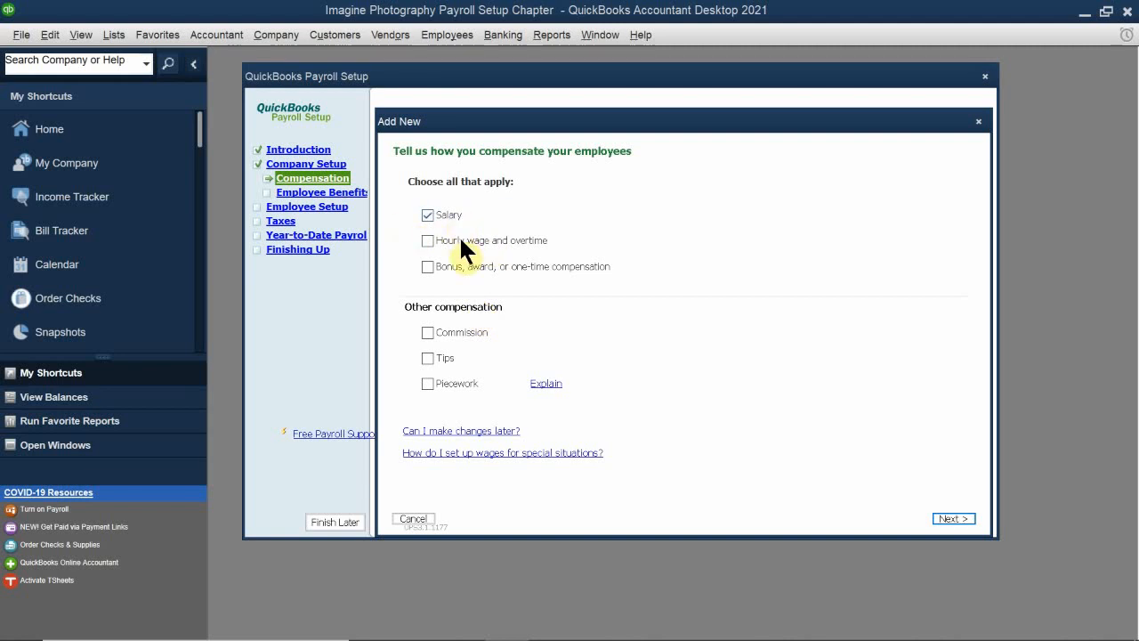
left_click(460, 241)
left_click(449, 266)
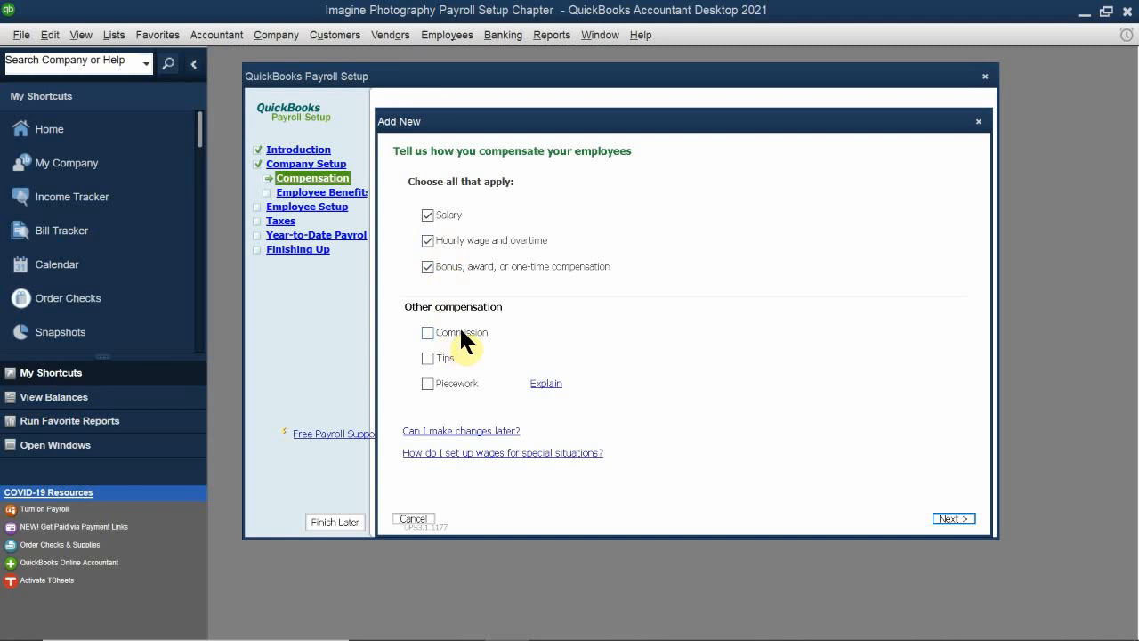
left_click(461, 332)
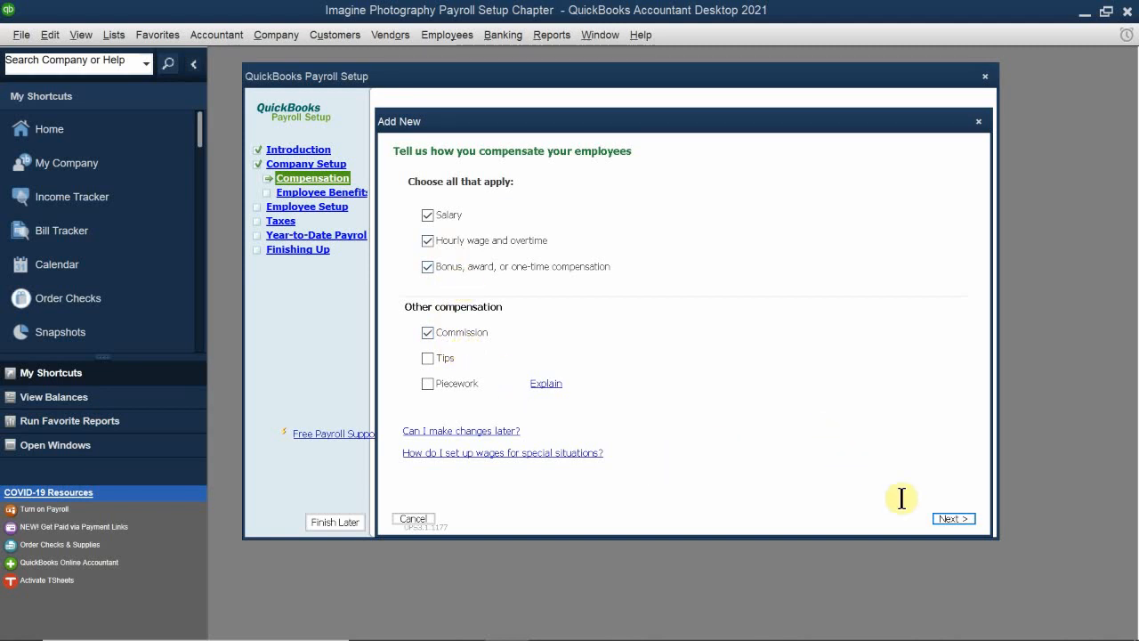
left_click(951, 519)
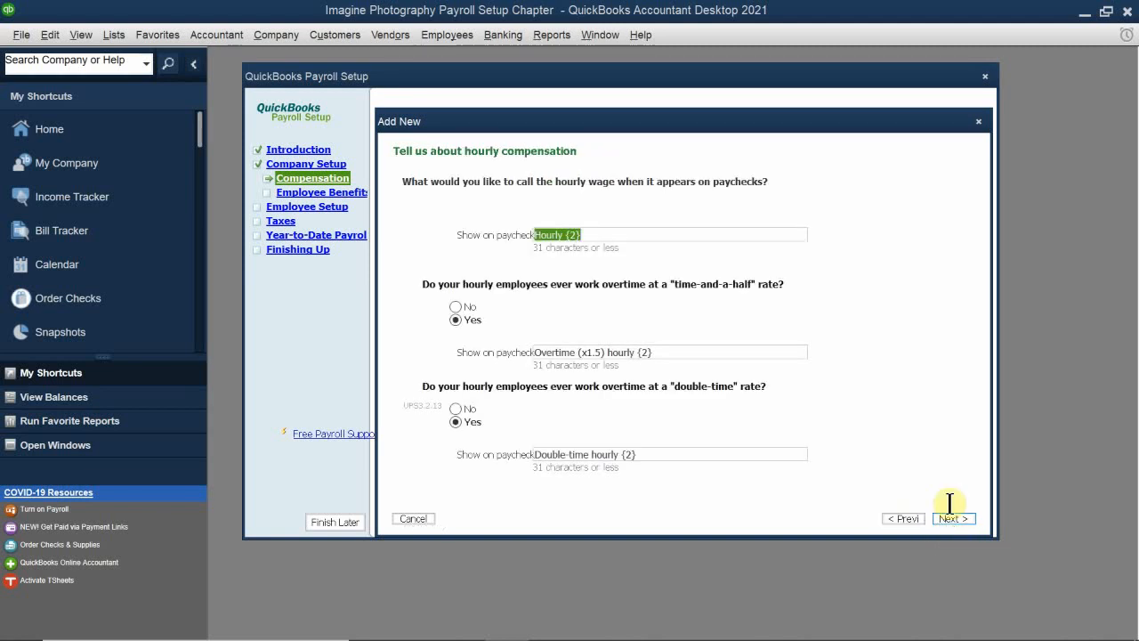
left_click_drag(503, 129, 491, 202)
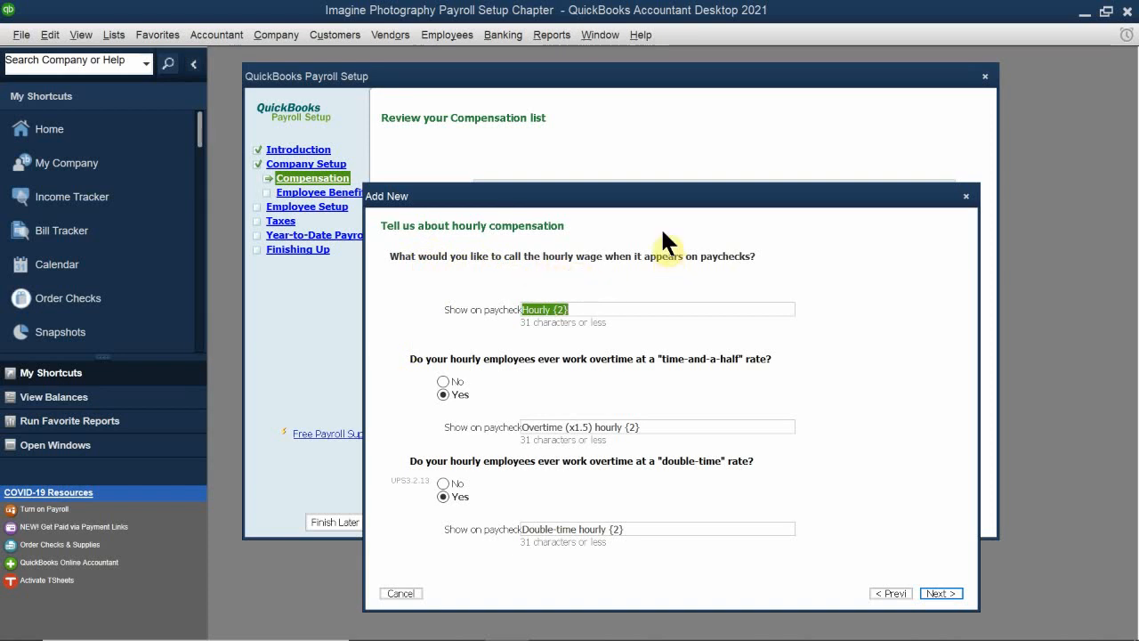
Step: Close the Add New window without adding the selected compensation items
left_click_drag(614, 199, 520, 156)
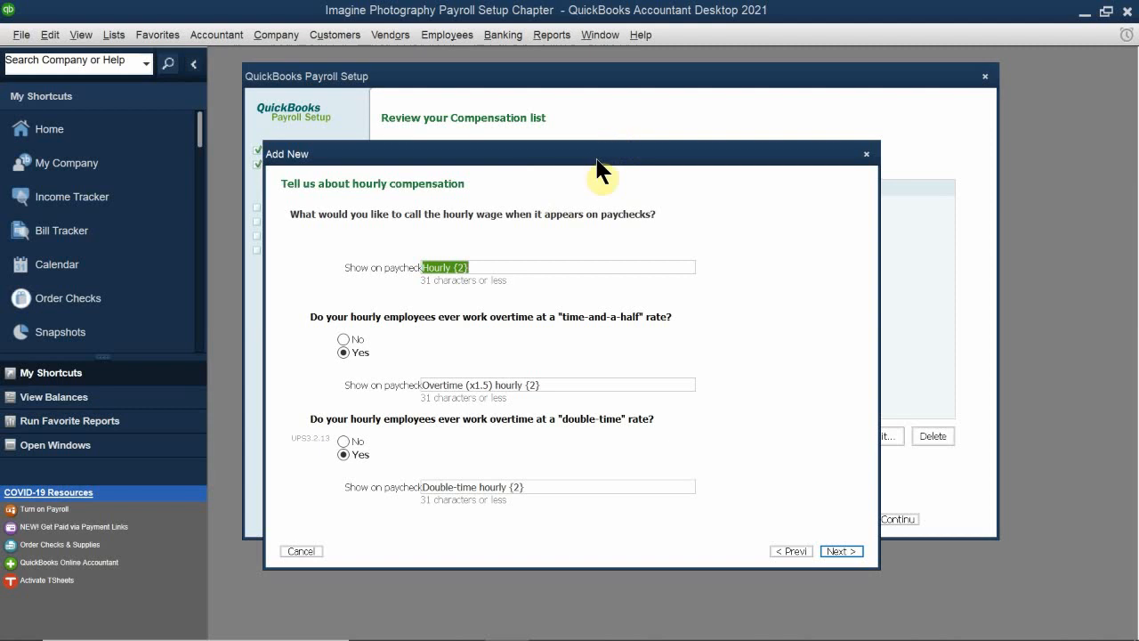
left_click(866, 155)
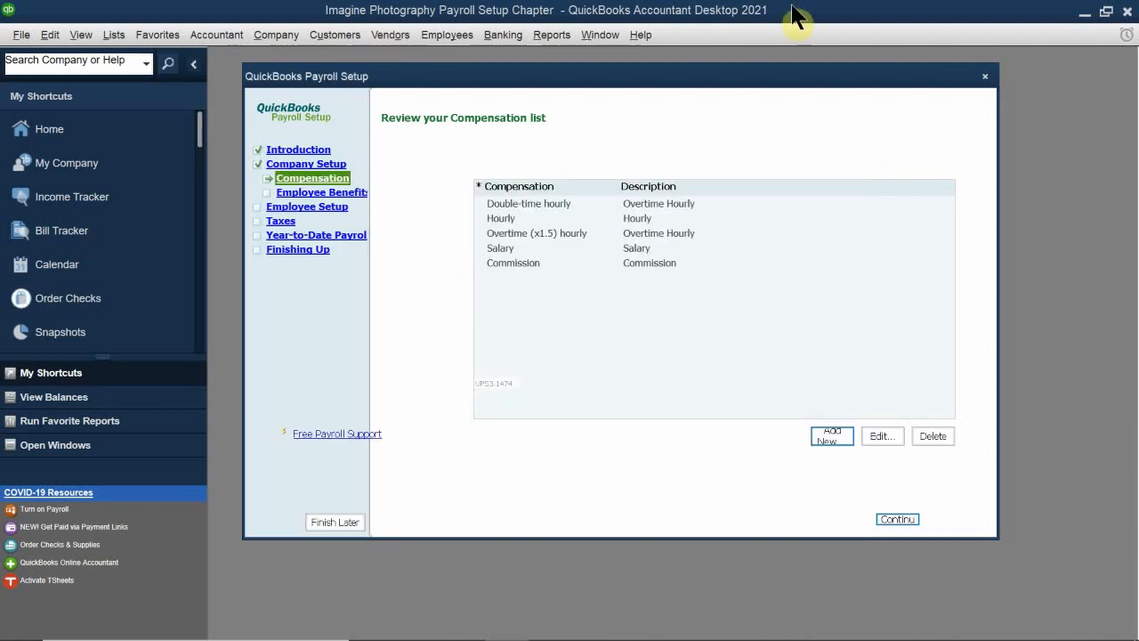
Step: Delete the Double-time hourly and Overtime (x1.5) hourly items from the Compensation list
left_click(541, 203)
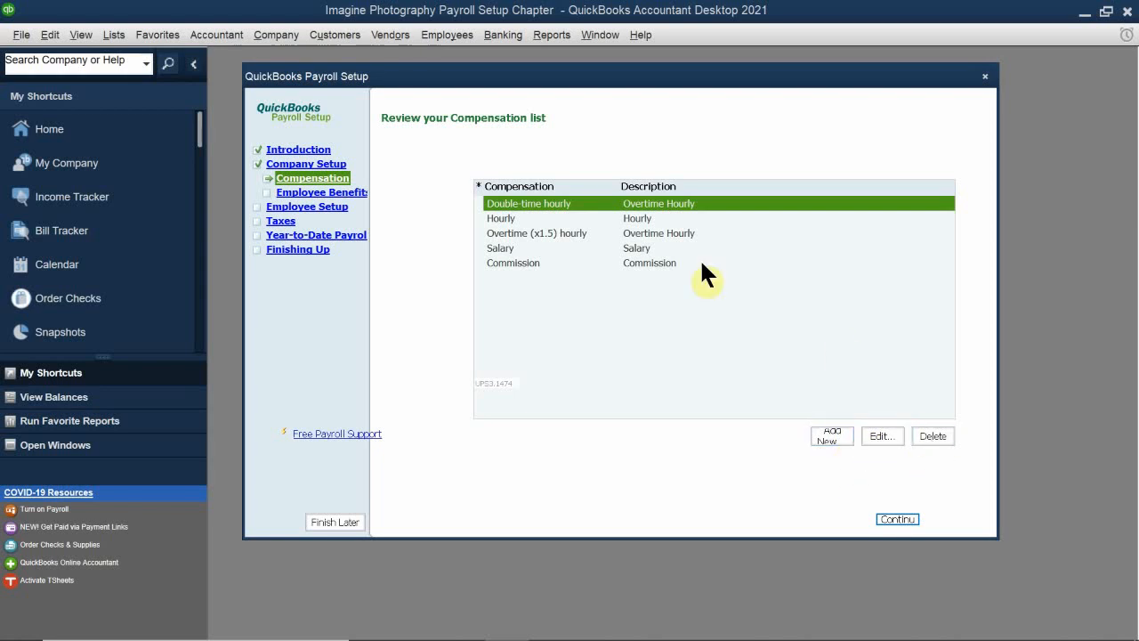
left_click(928, 436)
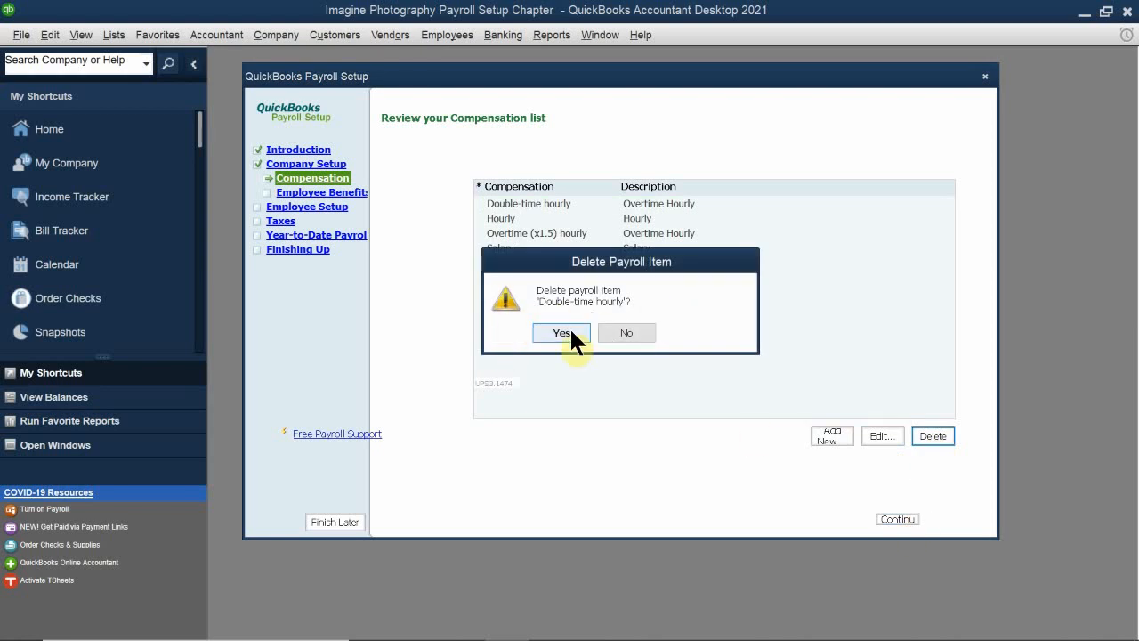
left_click(561, 332)
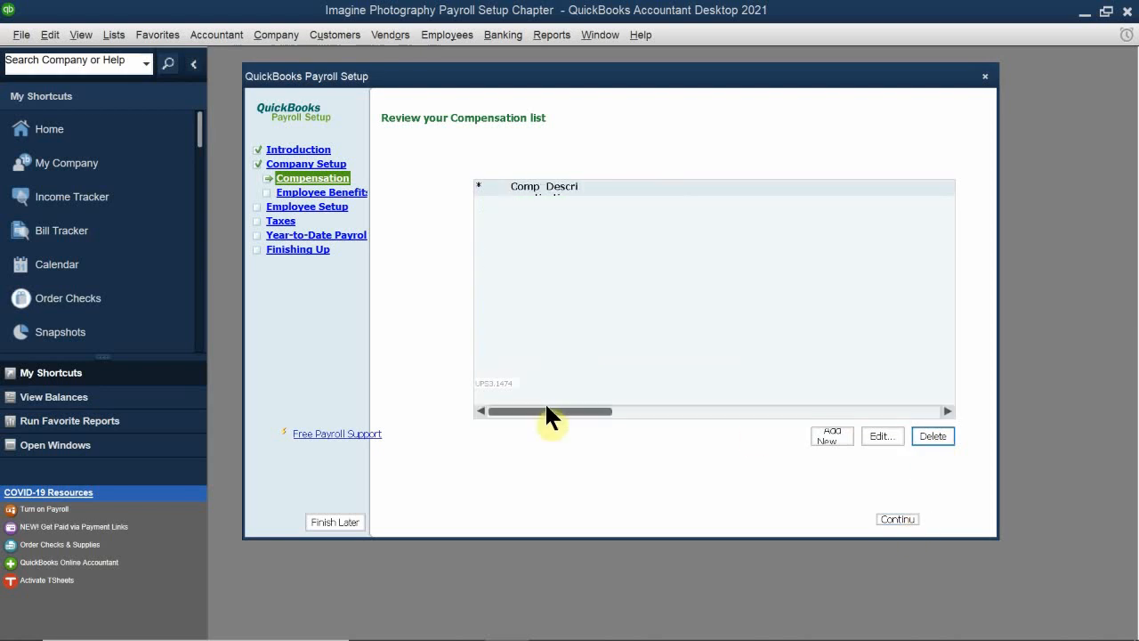
left_click(532, 218)
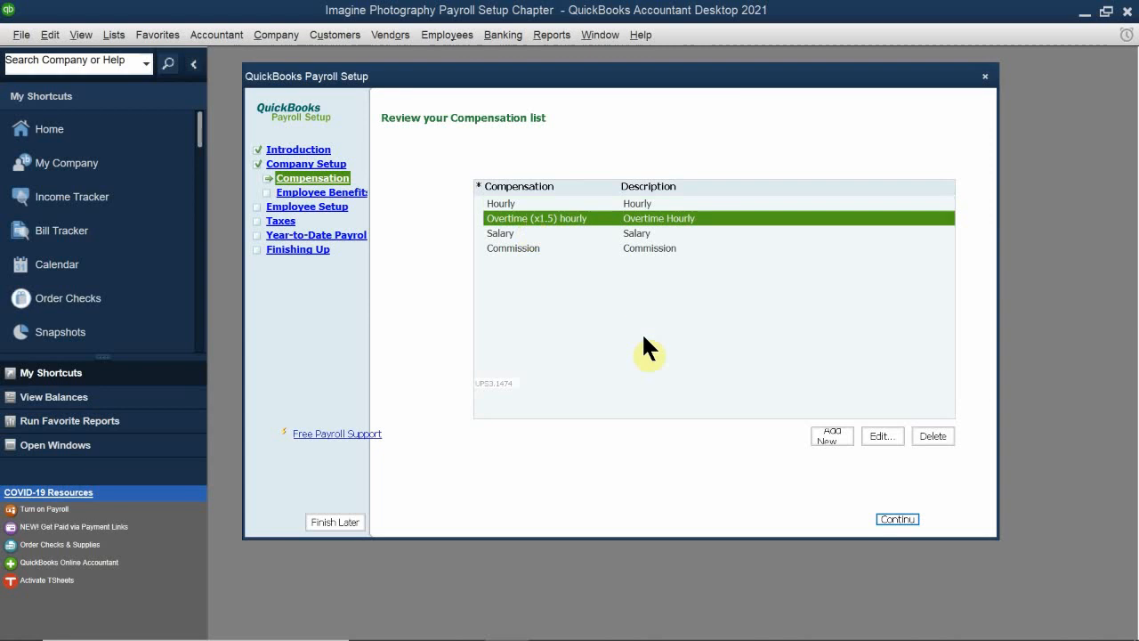
left_click(923, 436)
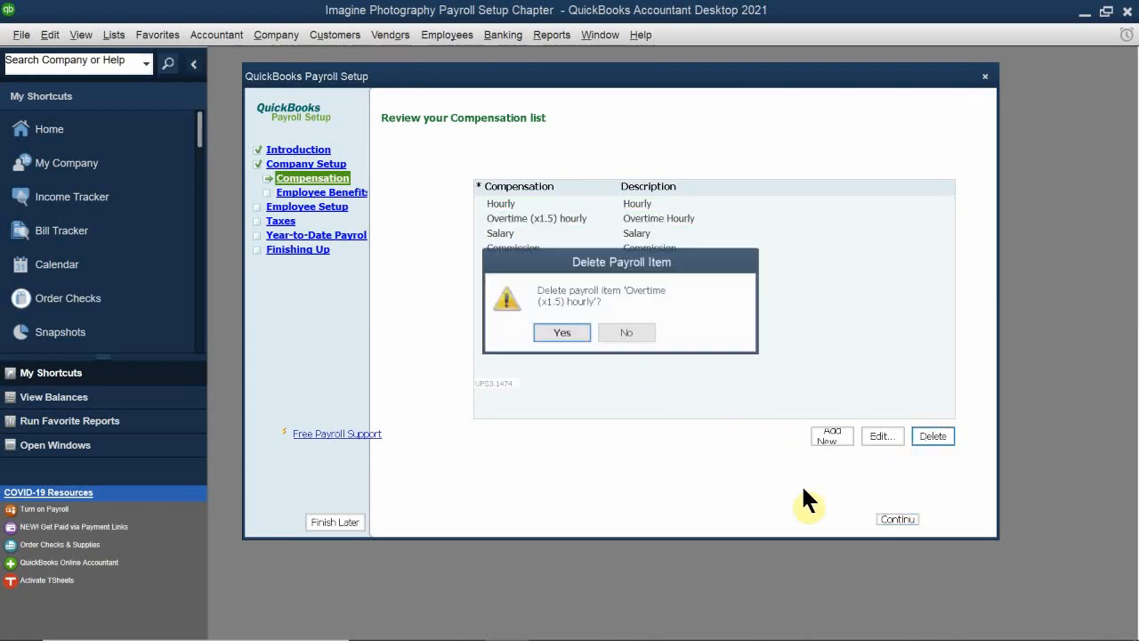
left_click(557, 336)
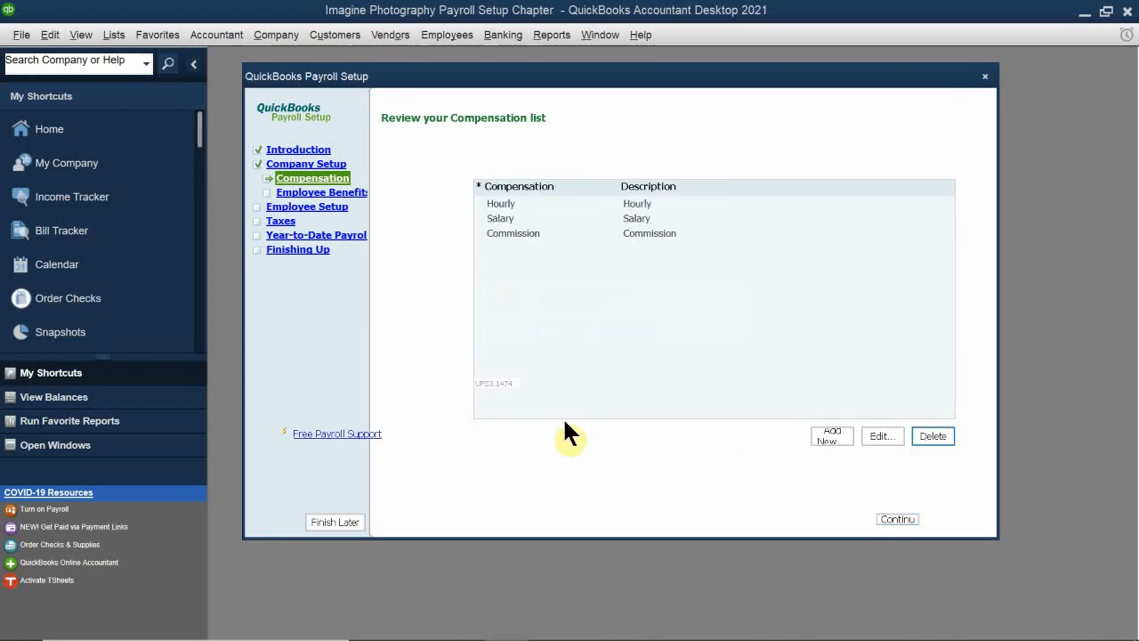
Step: Edit the Hourly compensation item to show on paychecks as Hourly Regular, and select its expense account name for editing
left_click(538, 202)
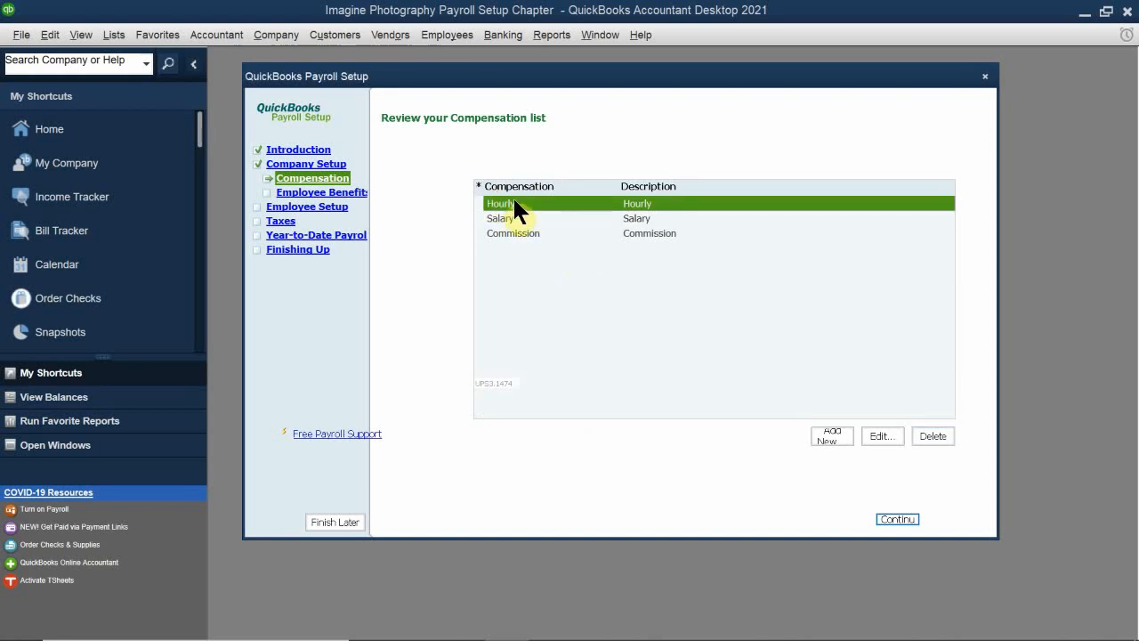
left_click(876, 435)
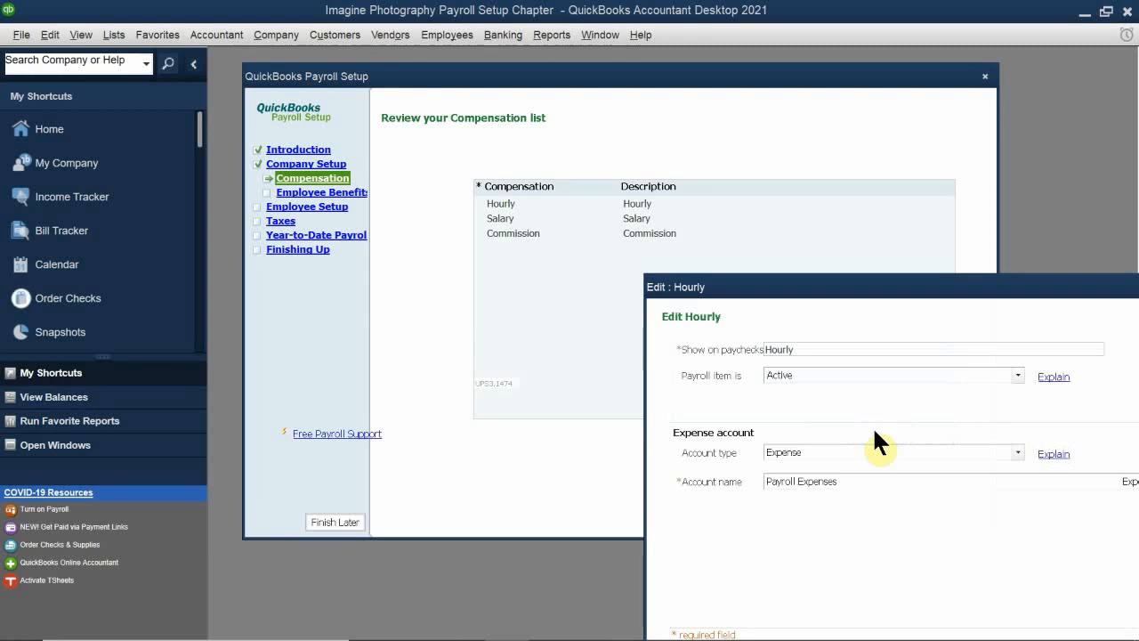
left_click_drag(755, 287, 447, 197)
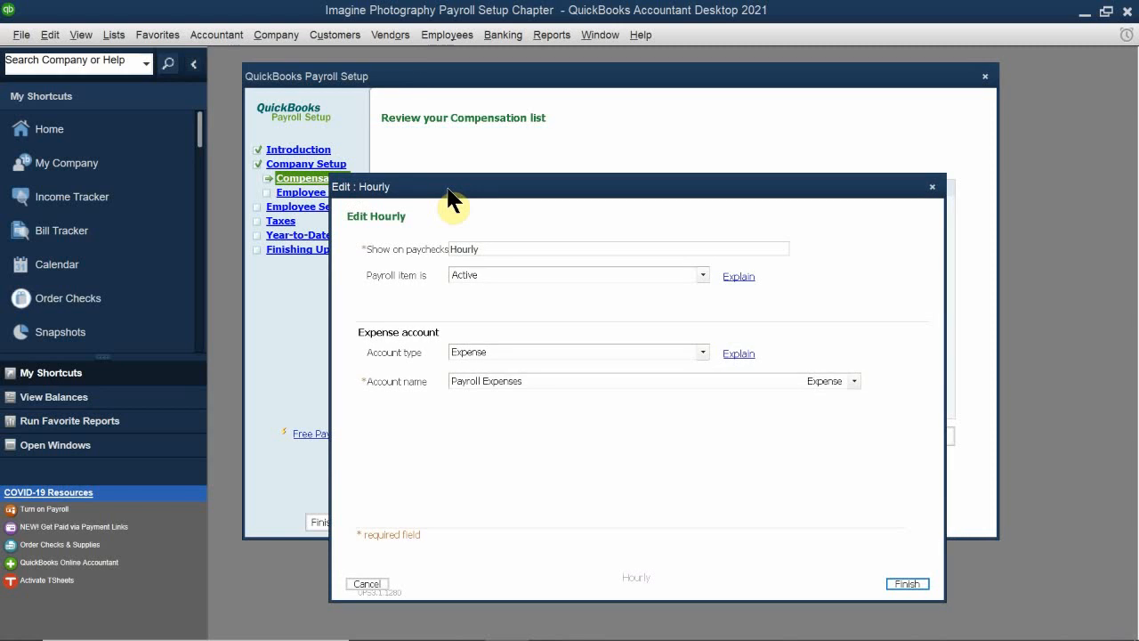
left_click(505, 249)
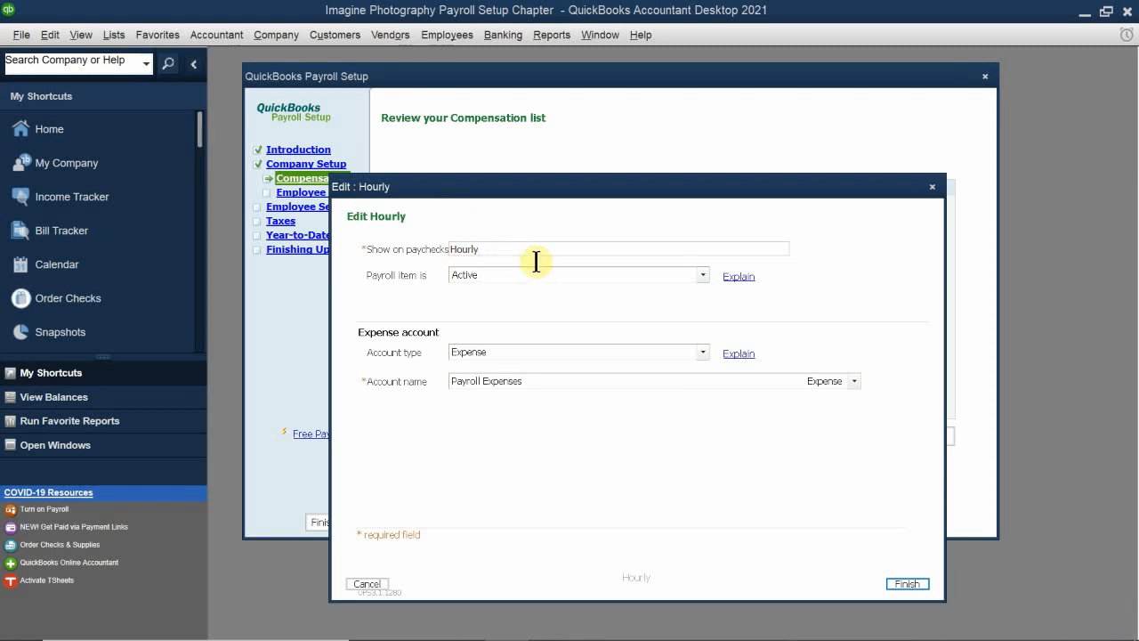
type("Regu")
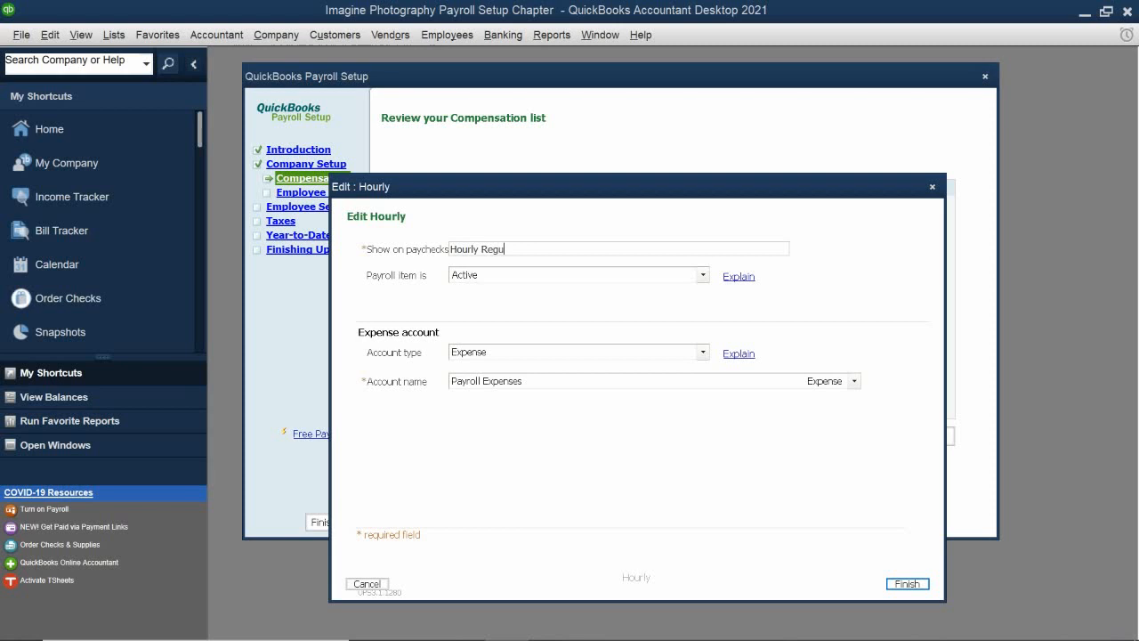
key("BackSpace")
type("y")
type("lar")
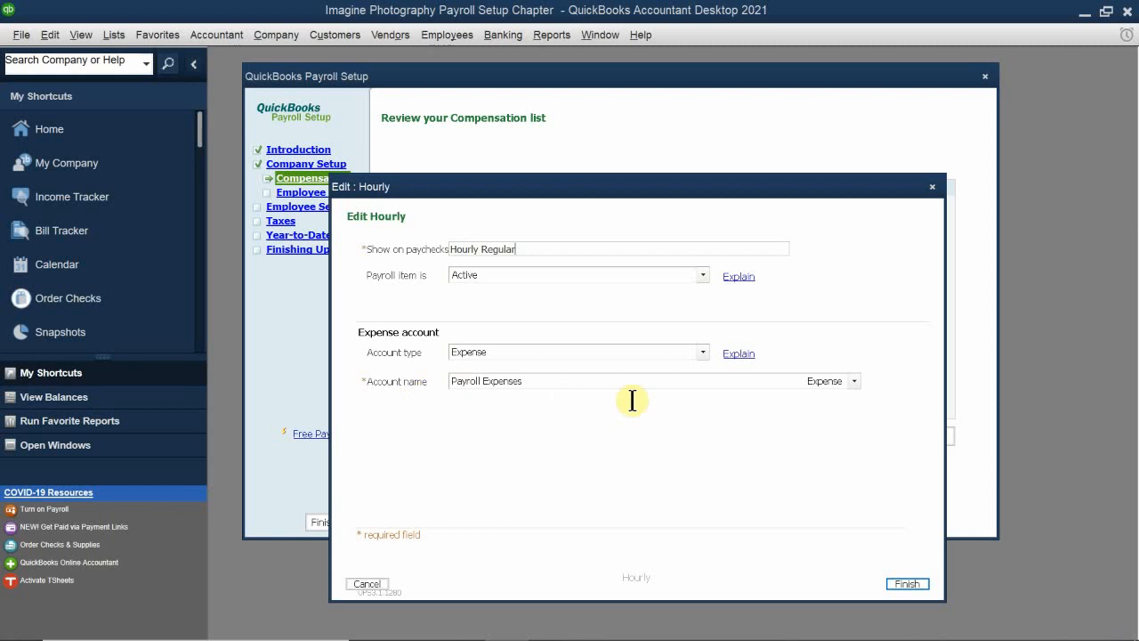
left_click(780, 380)
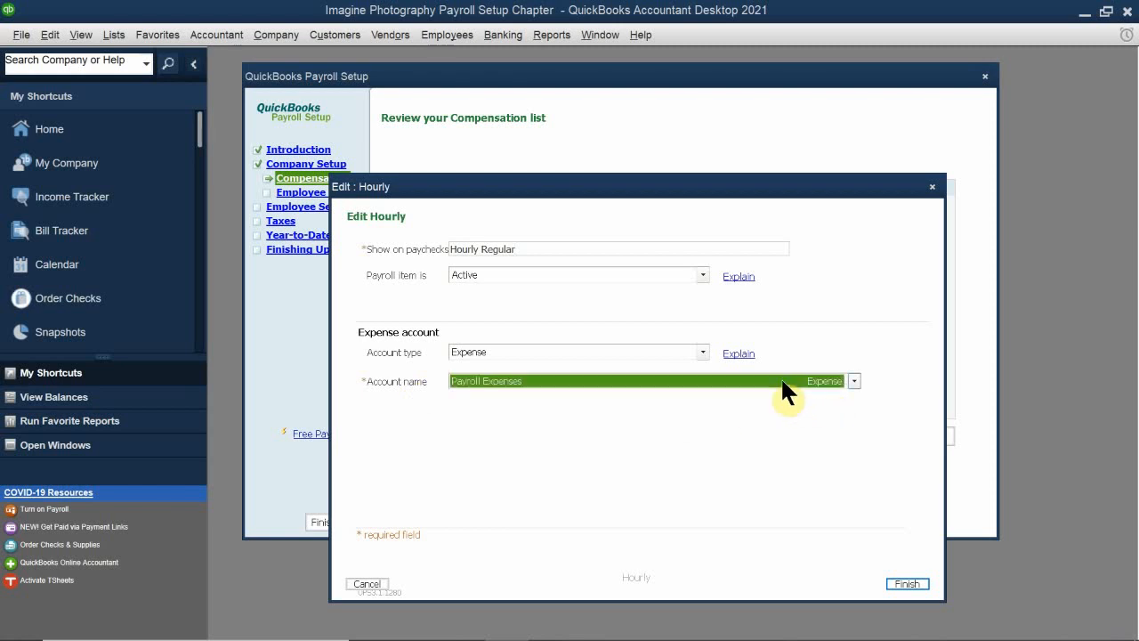
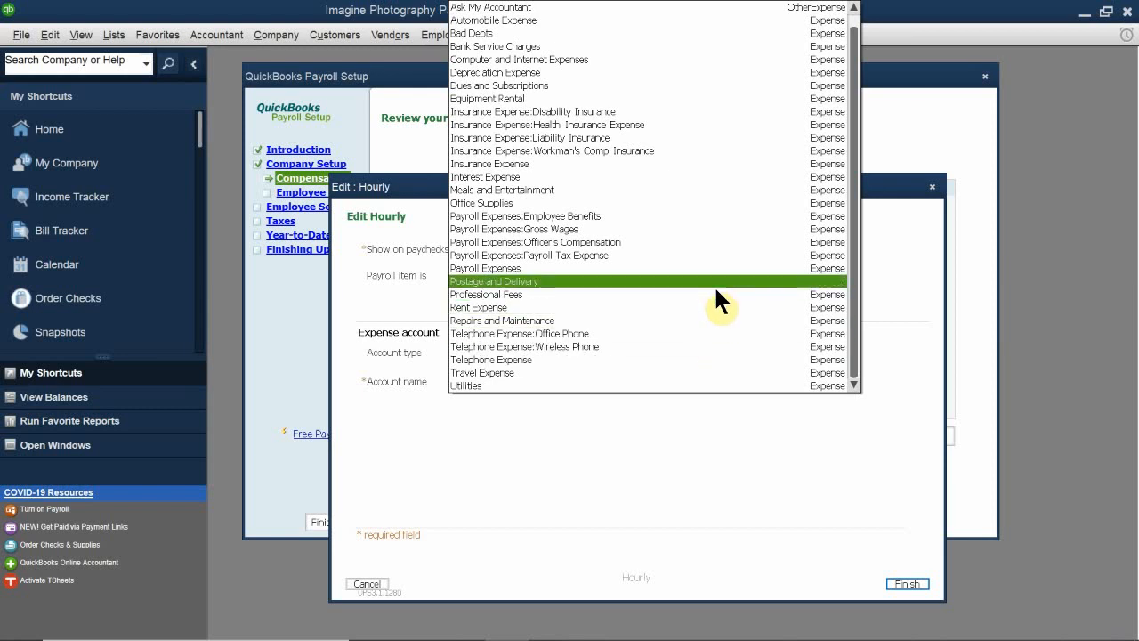
Step: Assign the Hourly Regular item to the Payroll Expenses:Gross Wages account and save the item
left_click(702, 229)
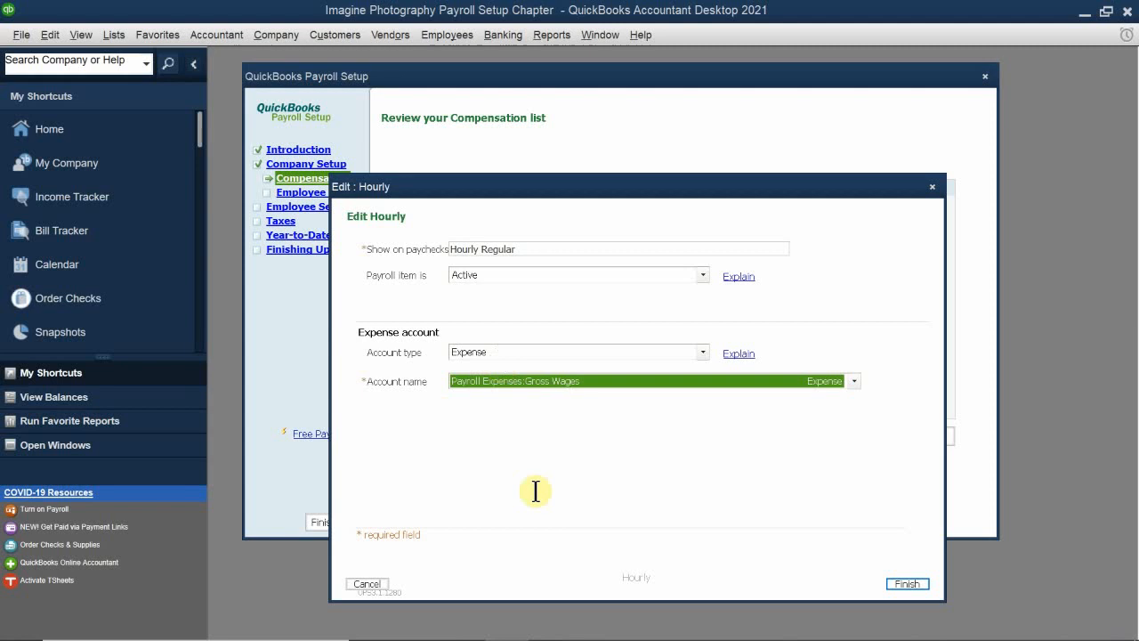
left_click(903, 580)
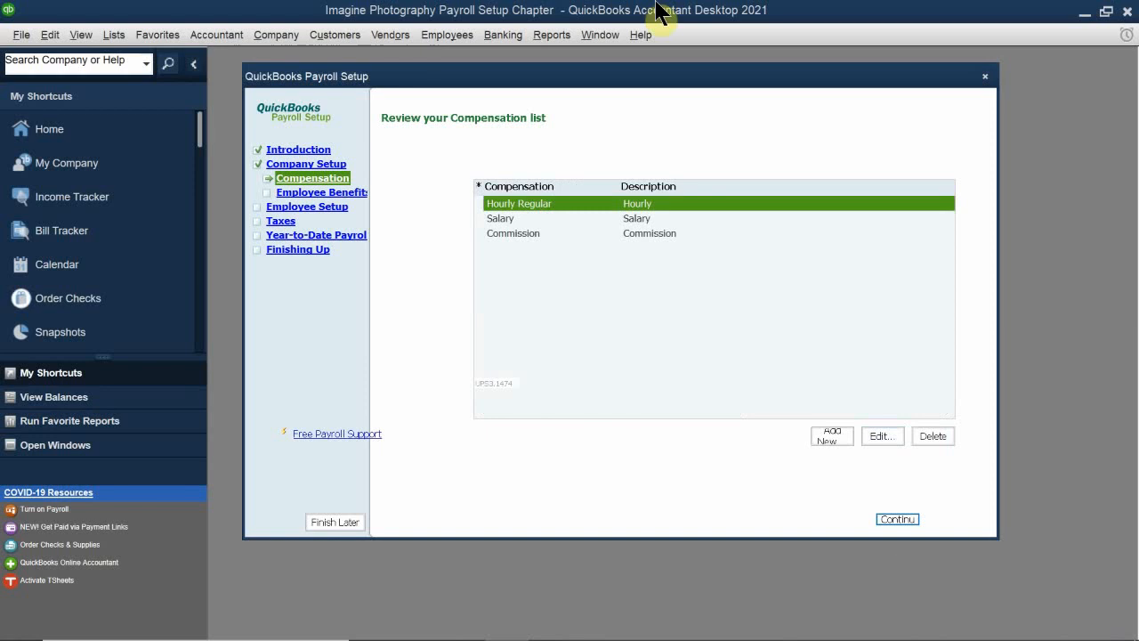
Step: Edit the Salary compensation item so that it shows on paychecks as Salary Regular
left_click(509, 219)
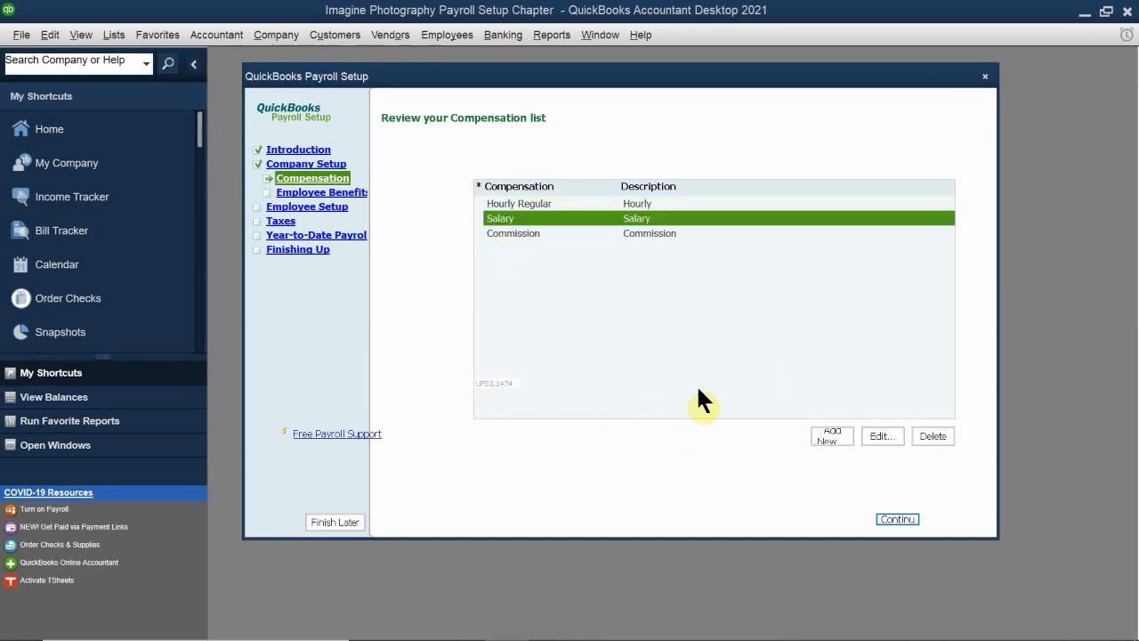
left_click(885, 434)
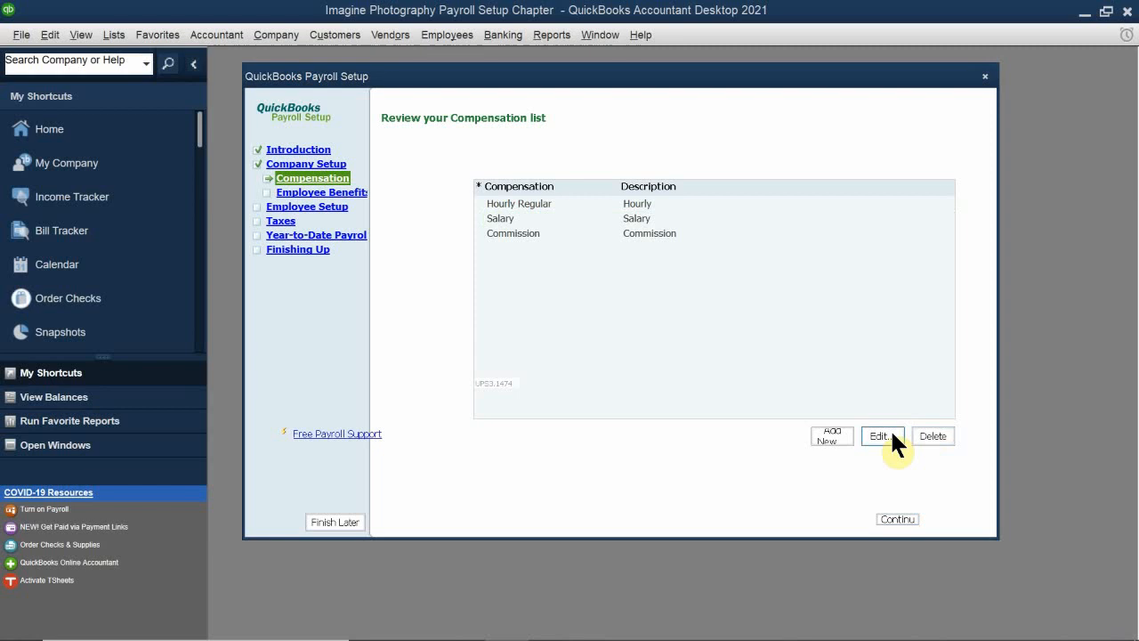
left_click_drag(734, 299, 496, 211)
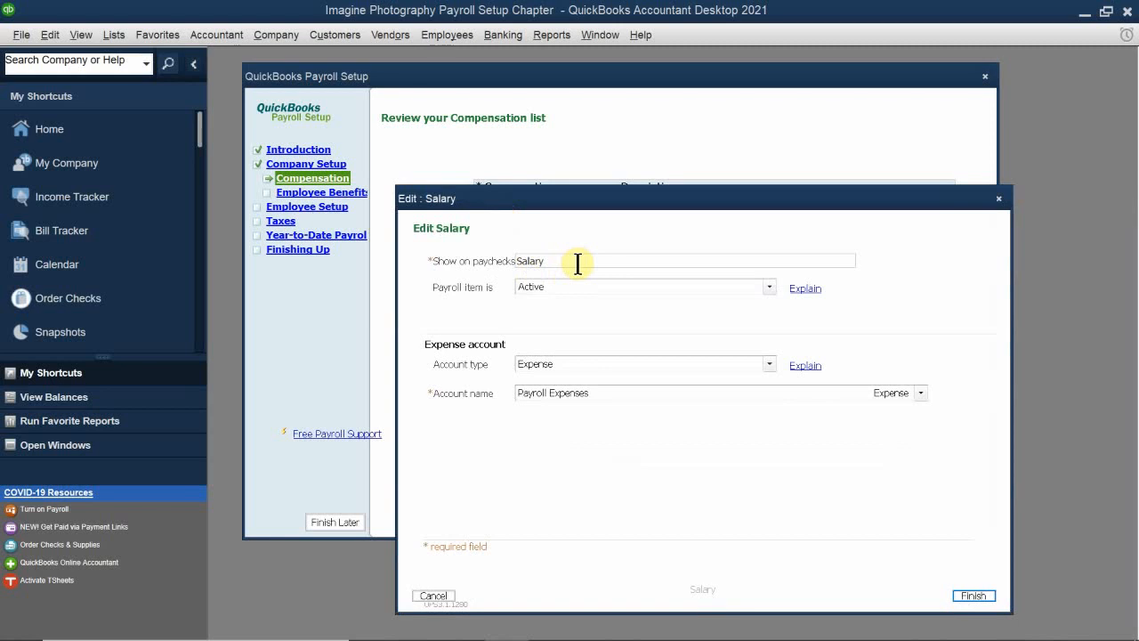
left_click(543, 263)
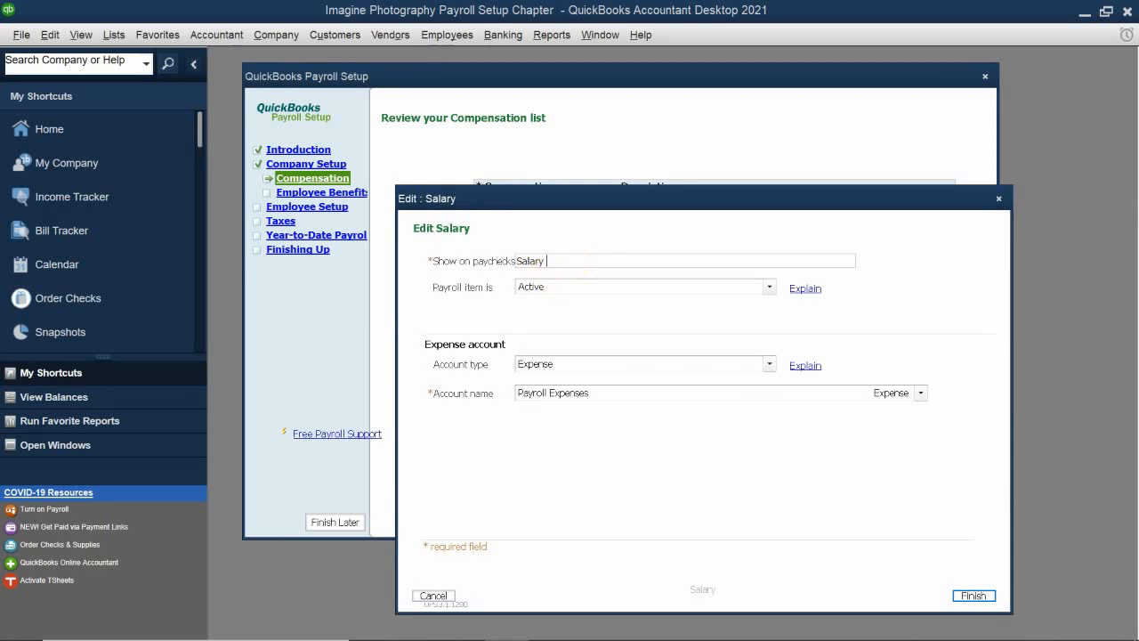
type("Regukar")
key("BackSpace")
key("BackSpace")
key("BackSpace")
type("lar")
Step: Assign the Salary item's expense account to Payroll Expenses:Gross Wages and save the item
left_click(595, 390)
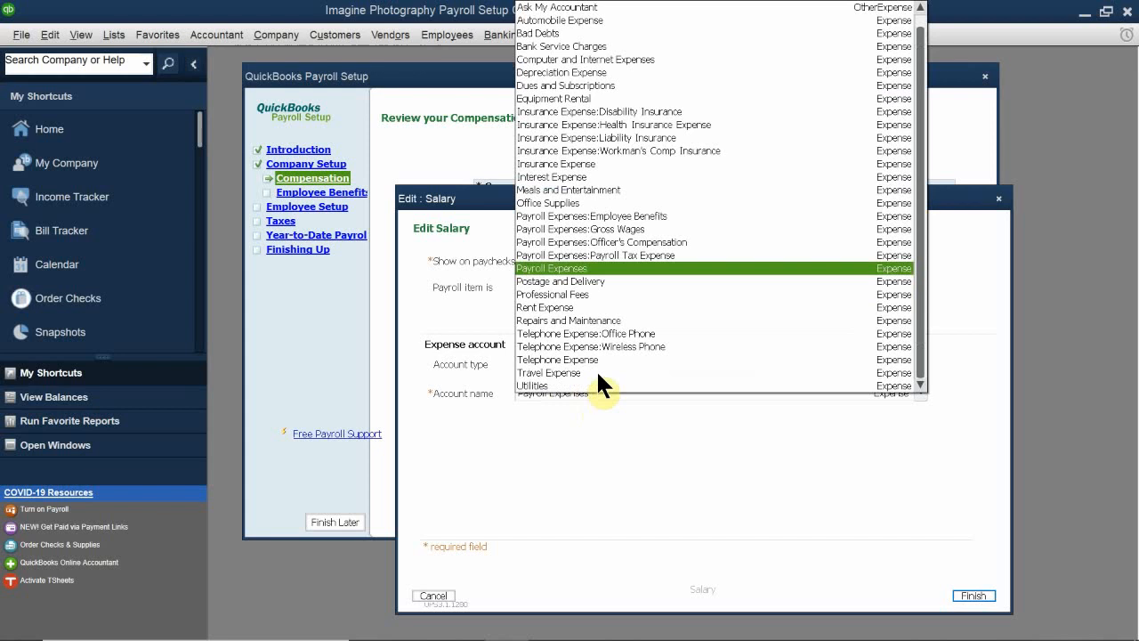
left_click(614, 229)
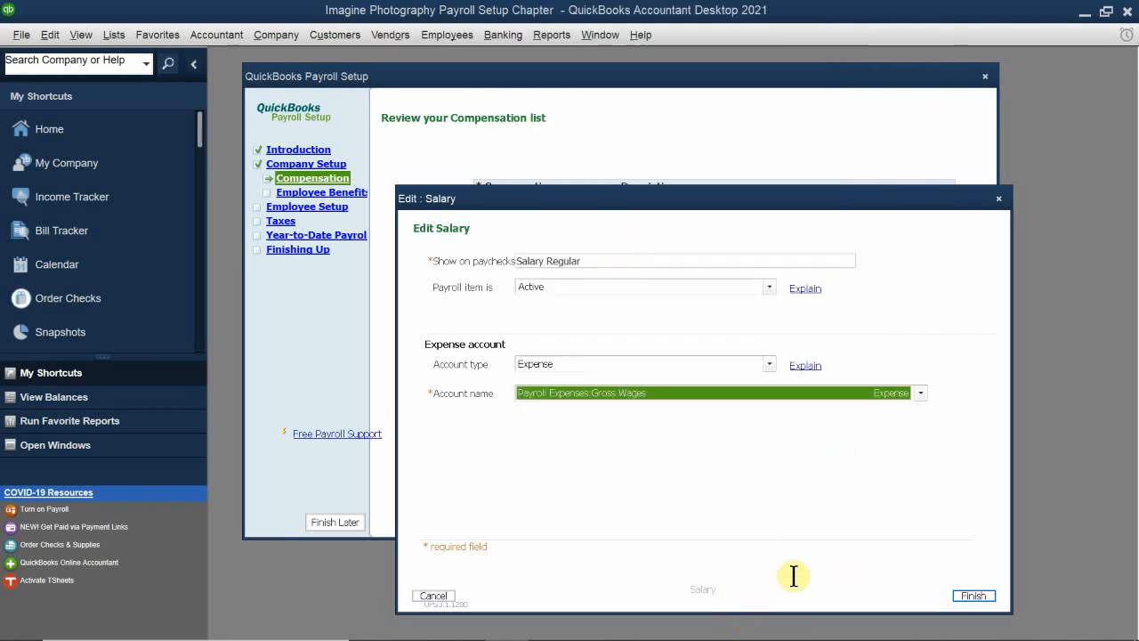
left_click(977, 597)
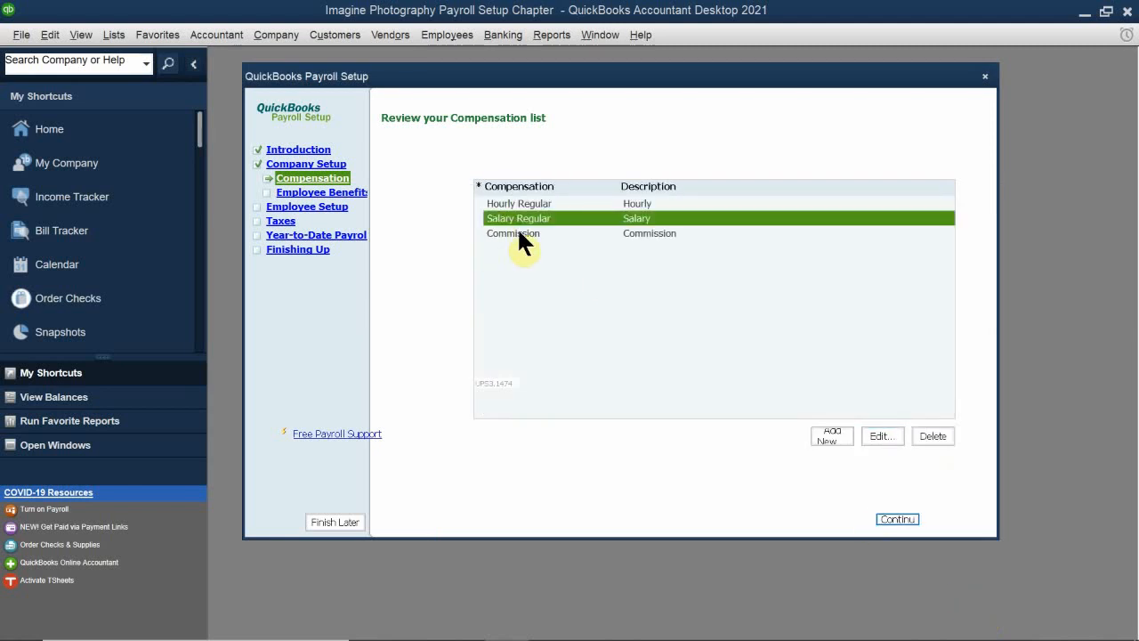
Step: Edit the Commission item to use the Payroll Expenses:Gross Wages account and proceed to its default rate question
left_click(515, 233)
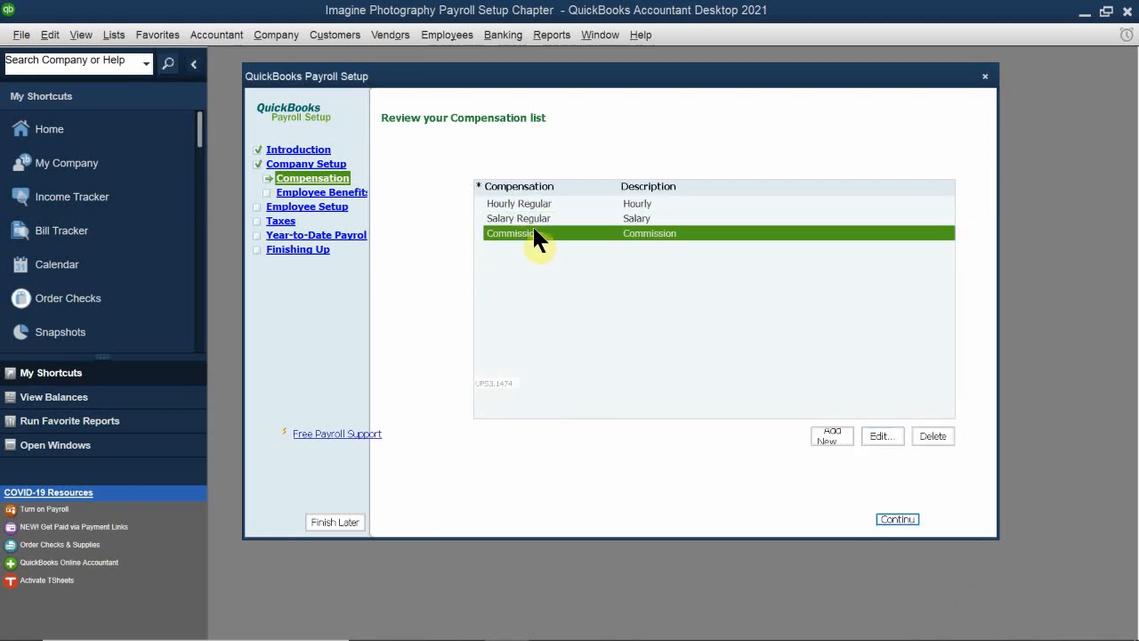
left_click(878, 435)
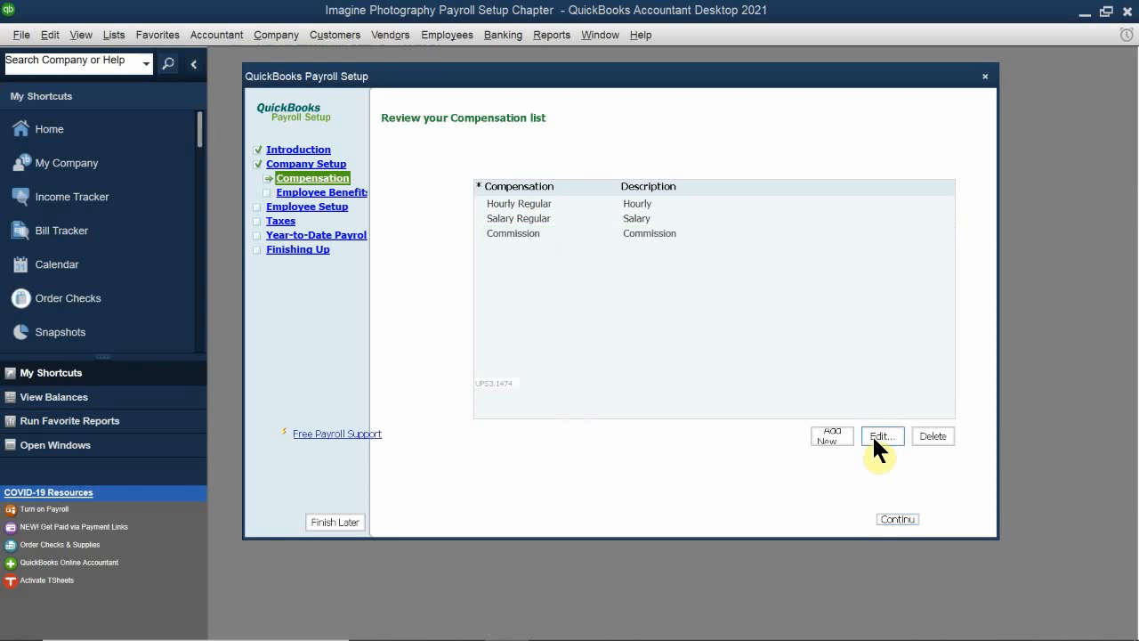
left_click_drag(686, 287, 429, 216)
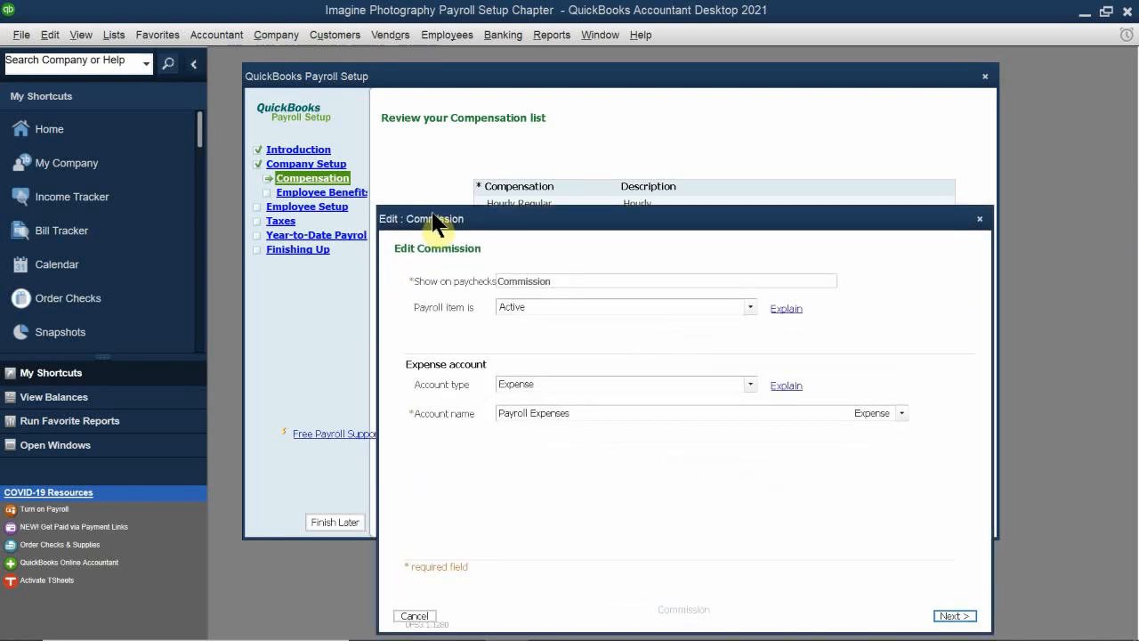
left_click(576, 411)
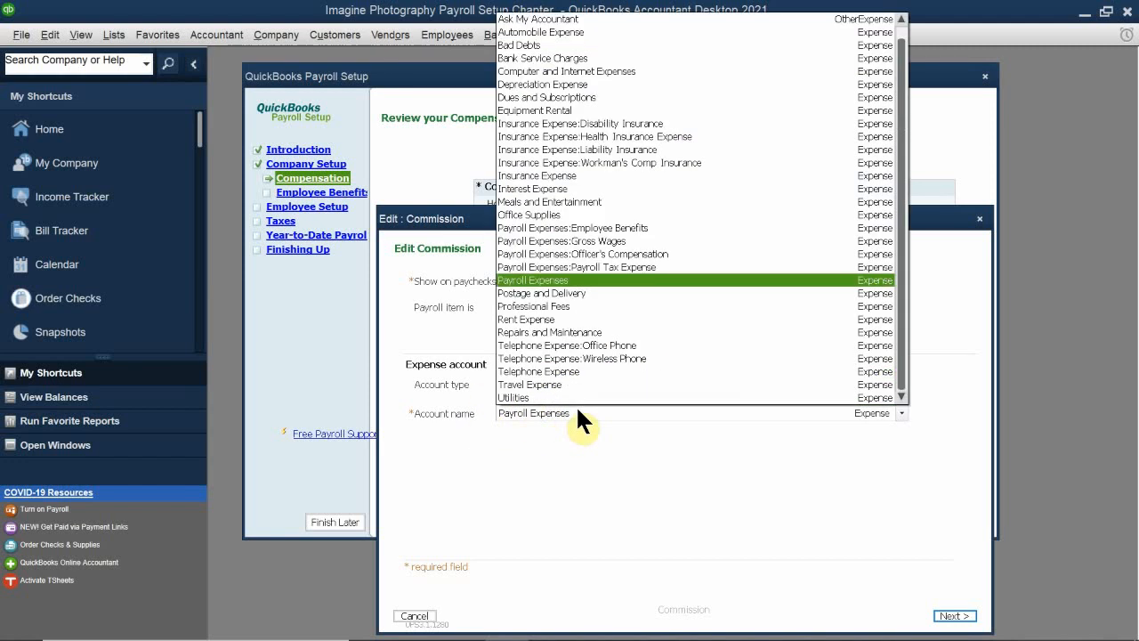
left_click(695, 241)
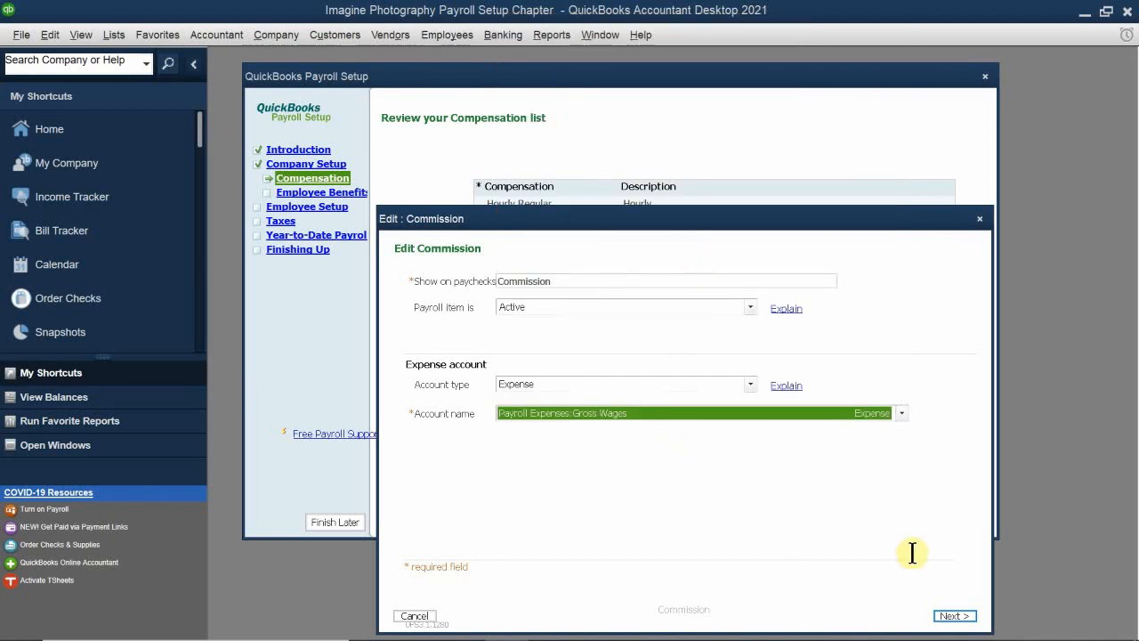
left_click(953, 616)
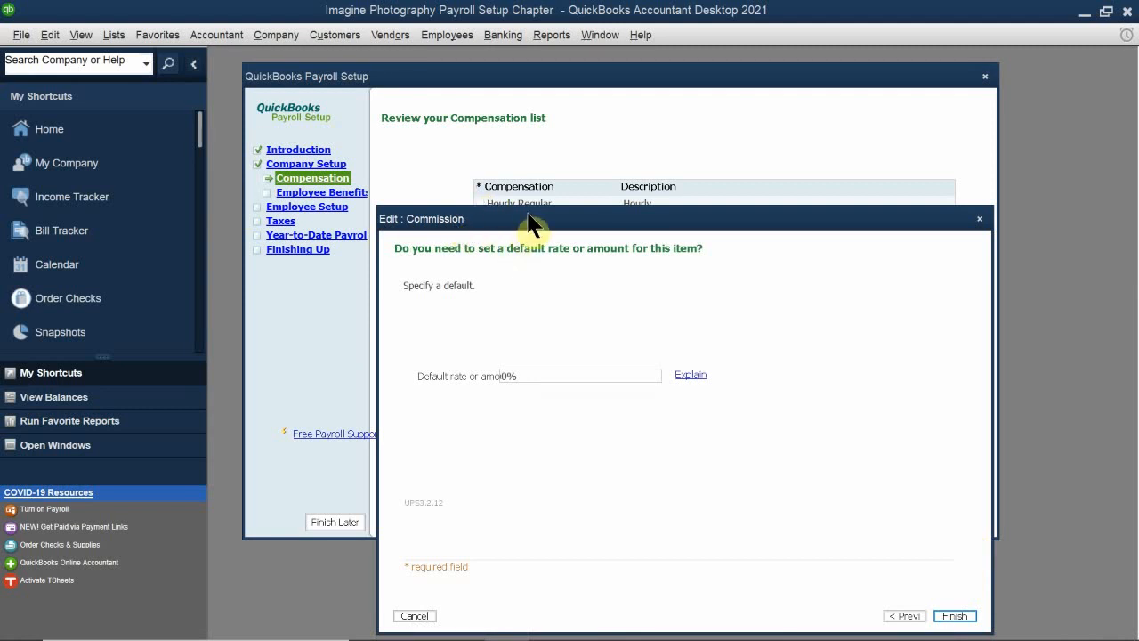
Step: Switch to the chapter PDF in Acrobat Reader to check the Commission item against Table 10-2, and return to QuickBooks
left_click_drag(529, 224, 548, 294)
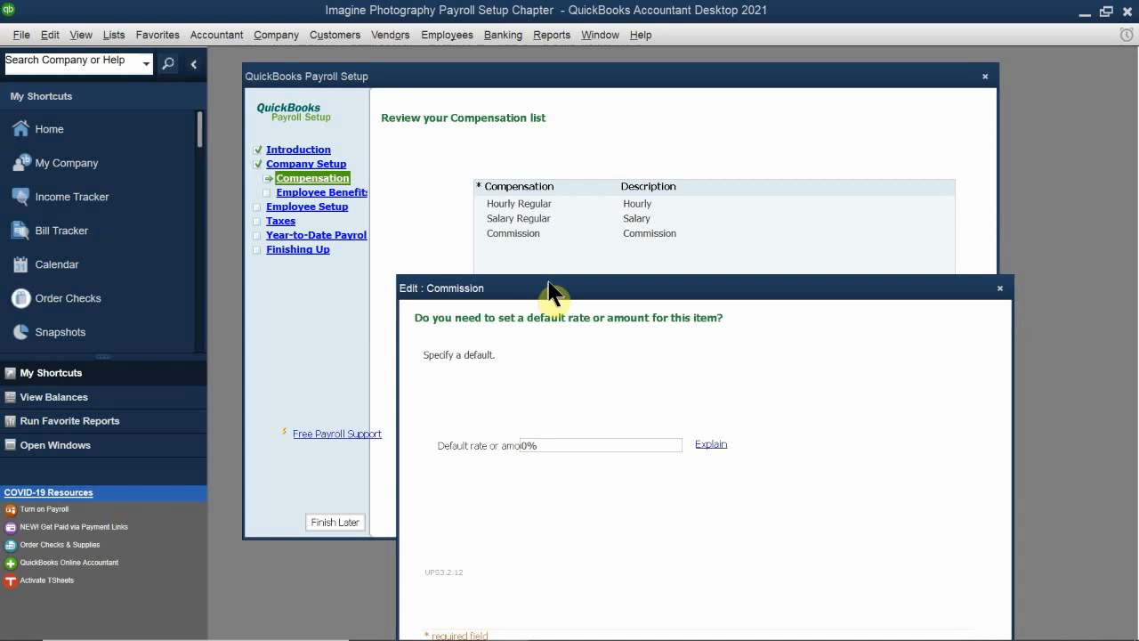
left_click_drag(548, 293, 523, 183)
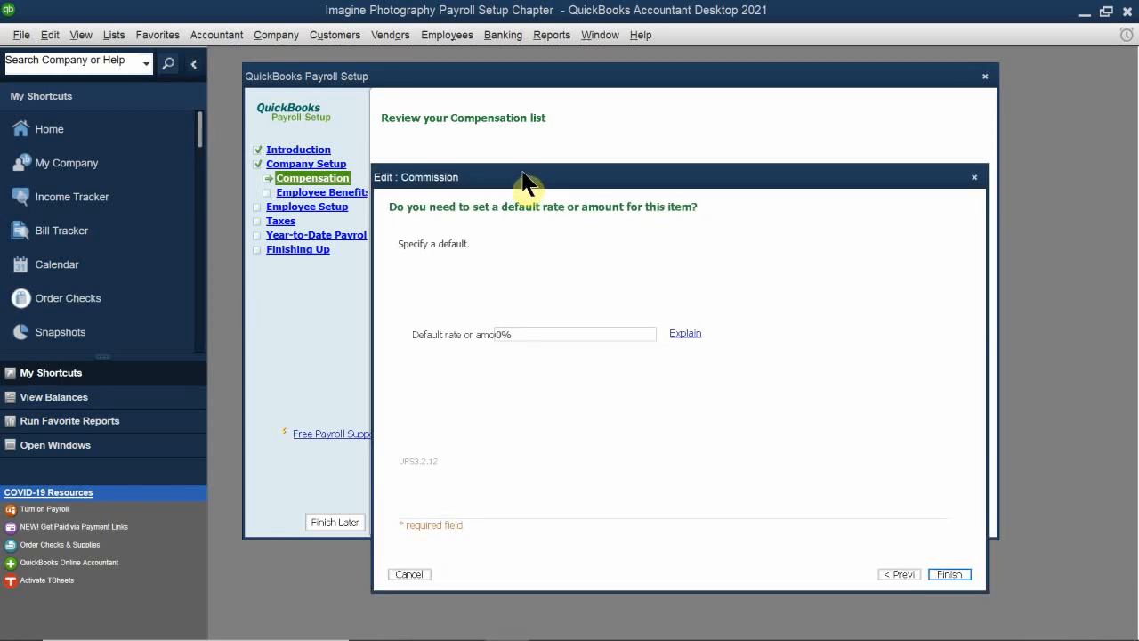
left_click_drag(522, 174, 516, 169)
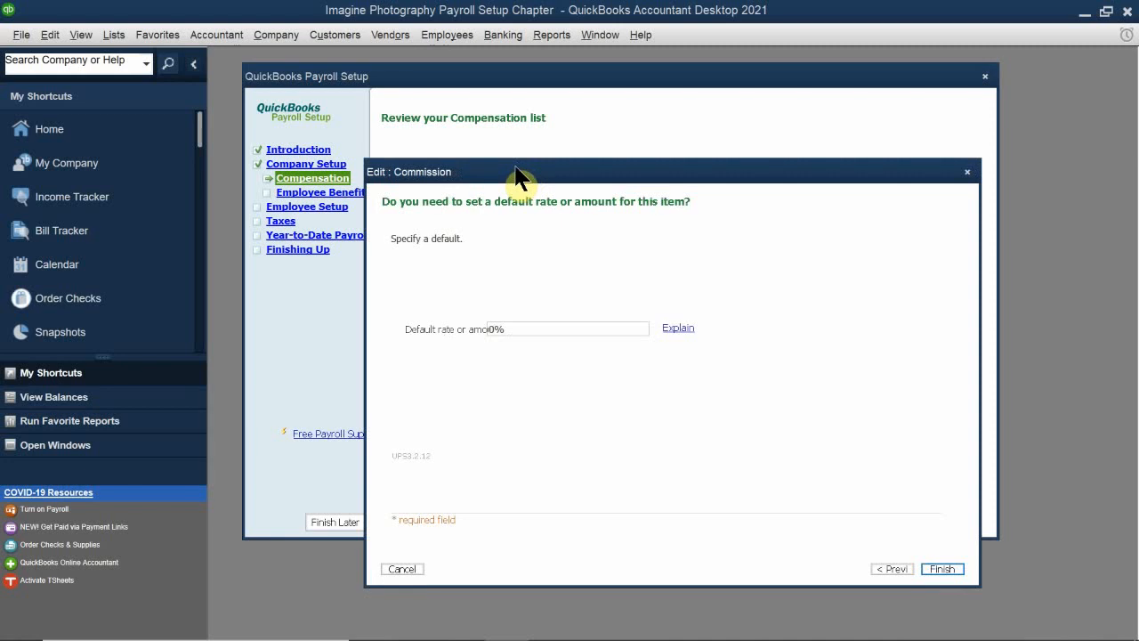
left_click(549, 624)
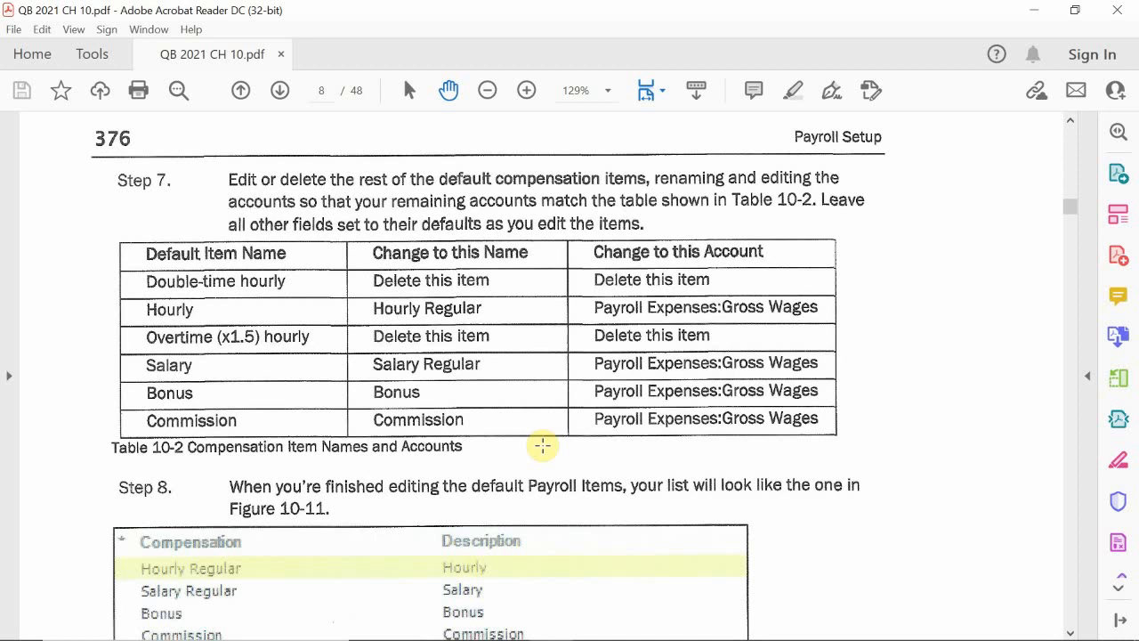
mouse_move(497, 637)
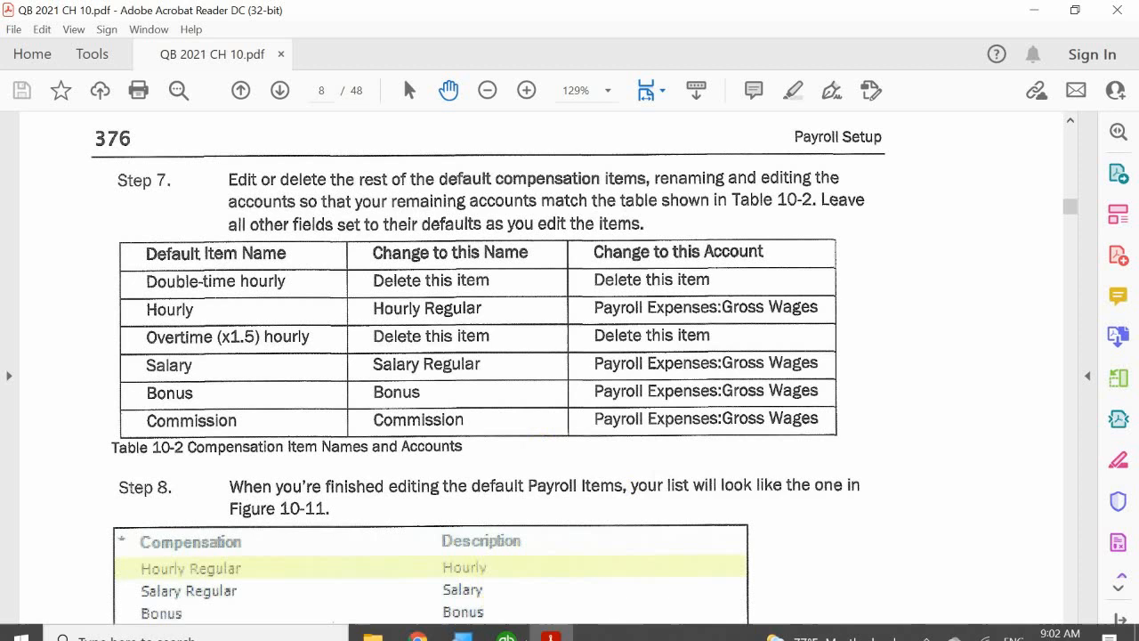
mouse_move(550, 623)
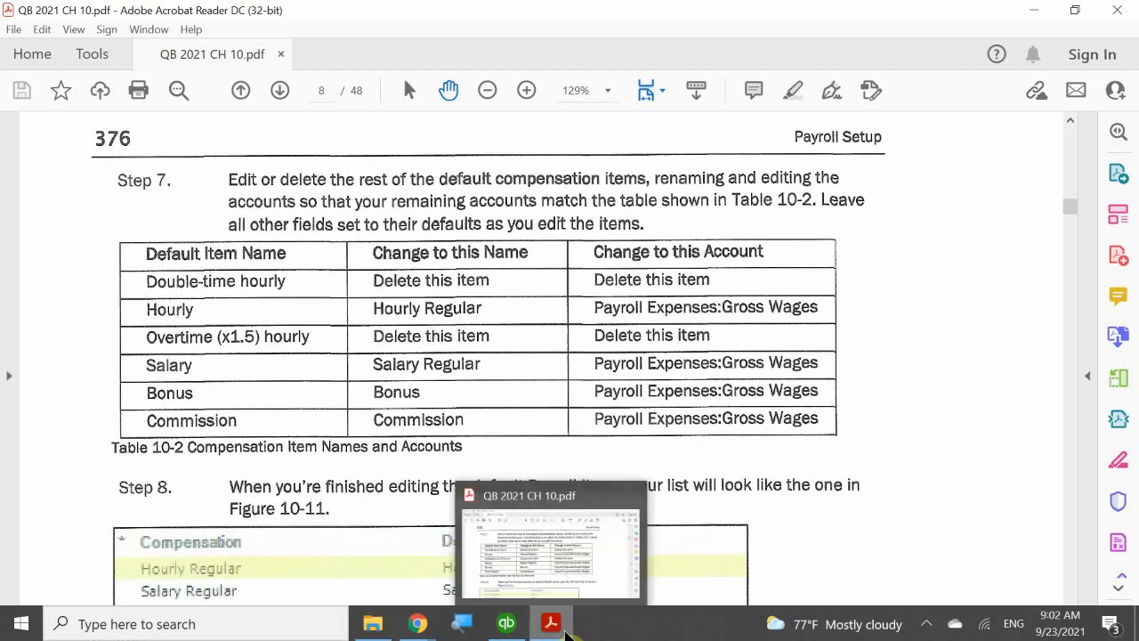
left_click(587, 587)
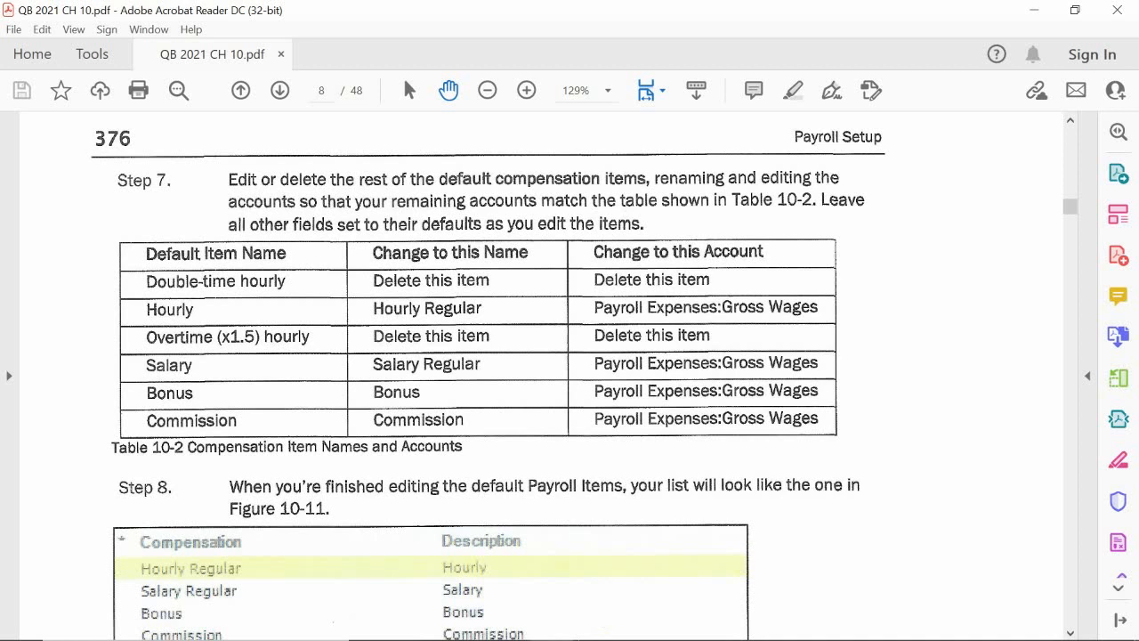
mouse_move(479, 638)
left_click(505, 622)
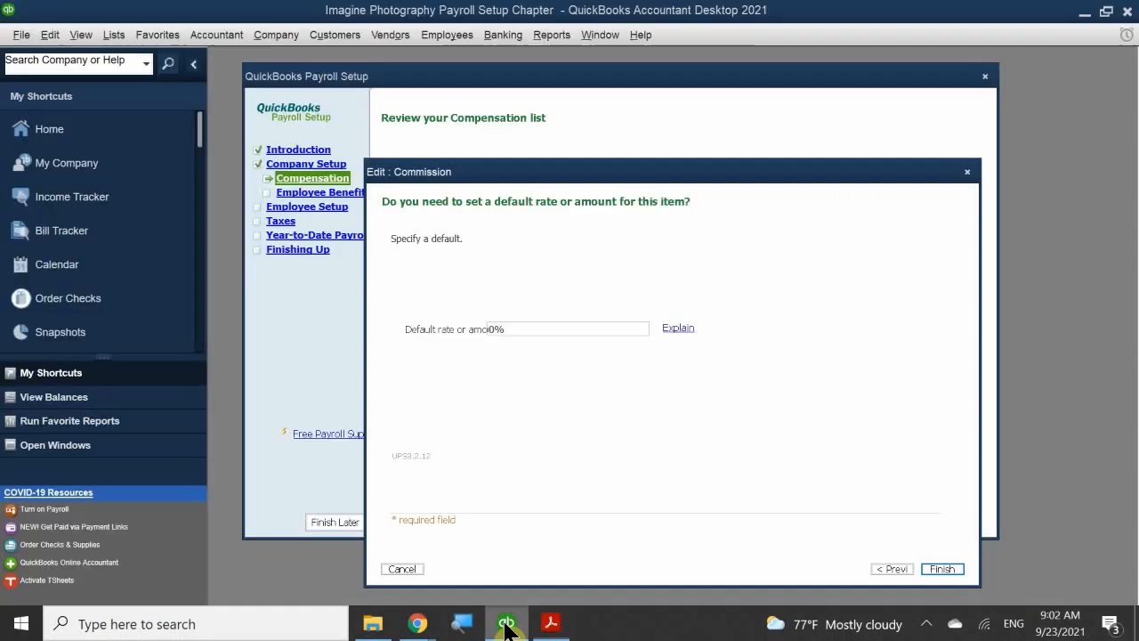
Step: Set the Commission item's default rate to 10% and save the item
left_click(527, 327)
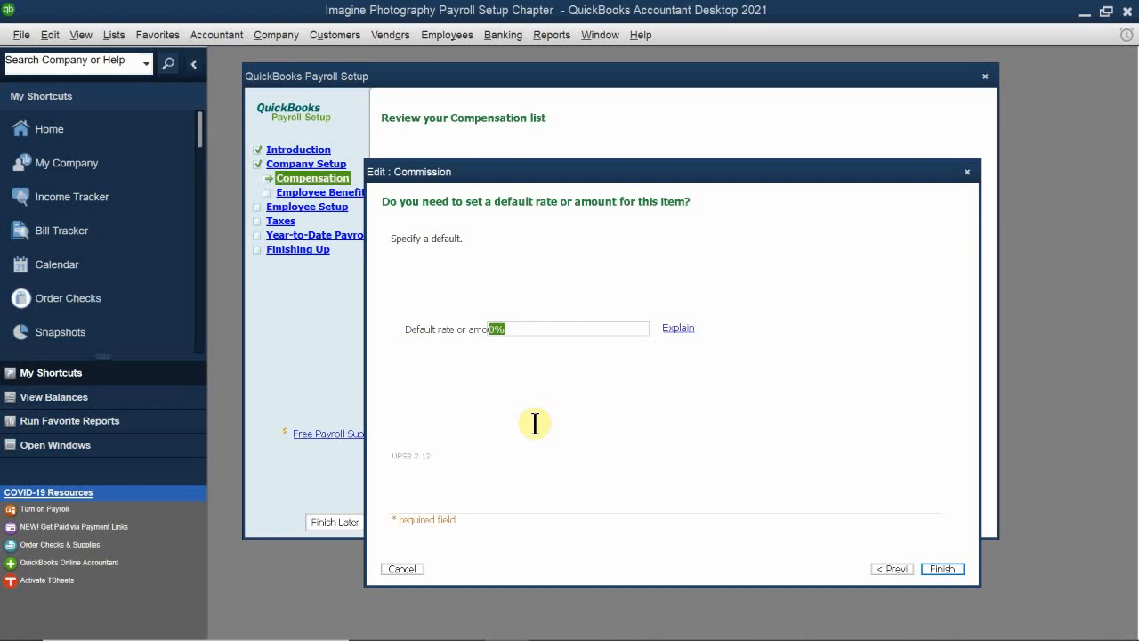
type("10")
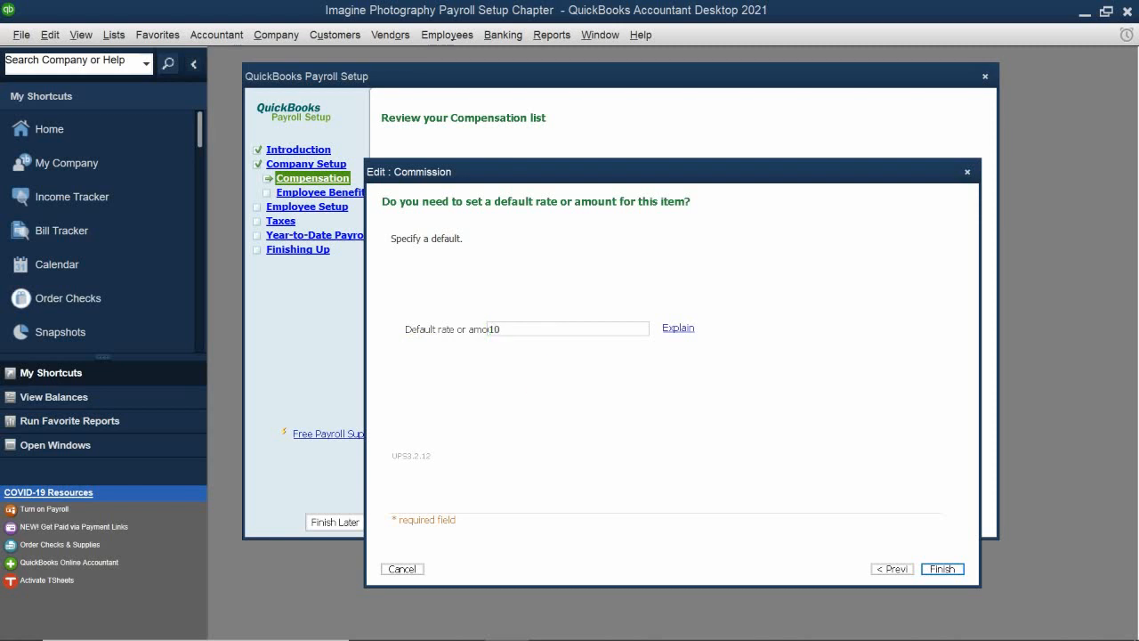
type("%")
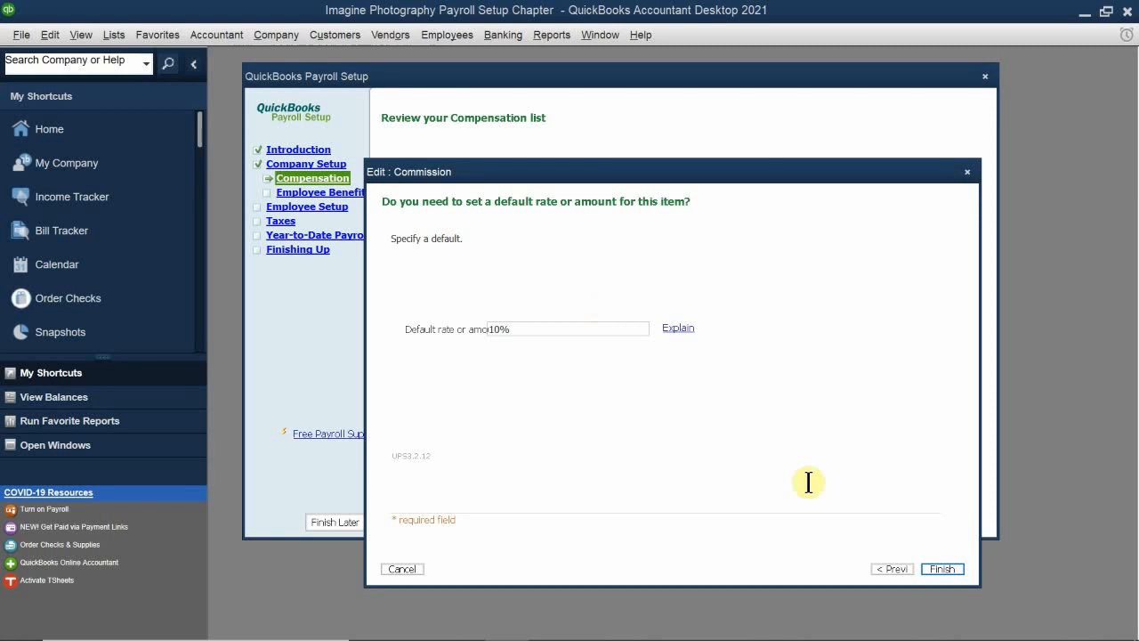
left_click(953, 564)
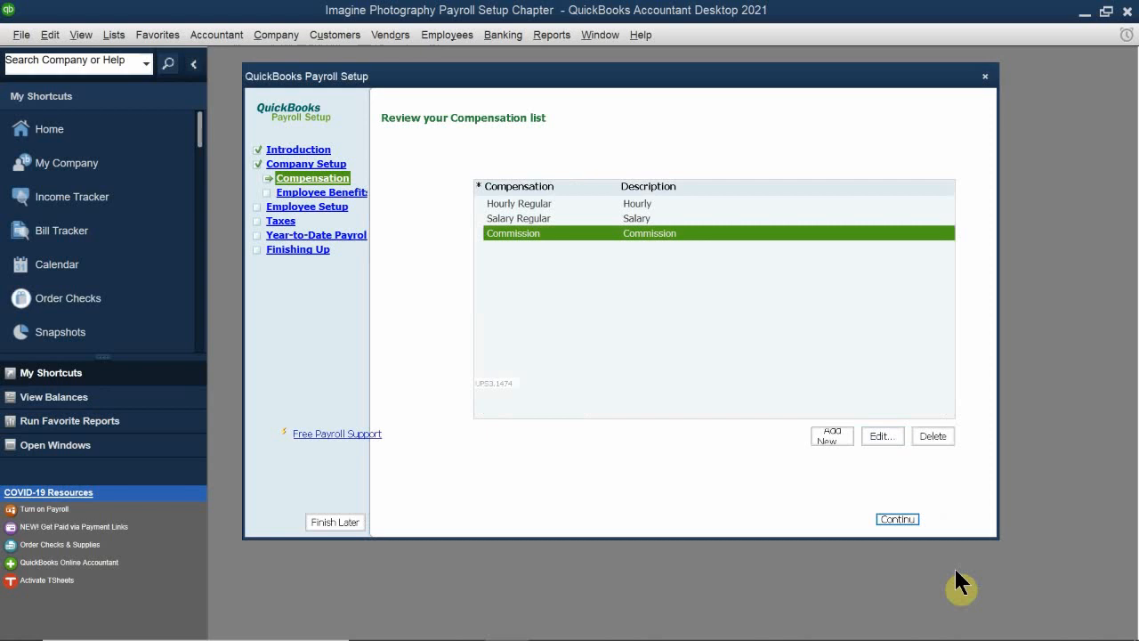
Step: Proceed from the Compensation list to the insurance benefits setup, select Health insurance, and continue to its payment questions
left_click(898, 522)
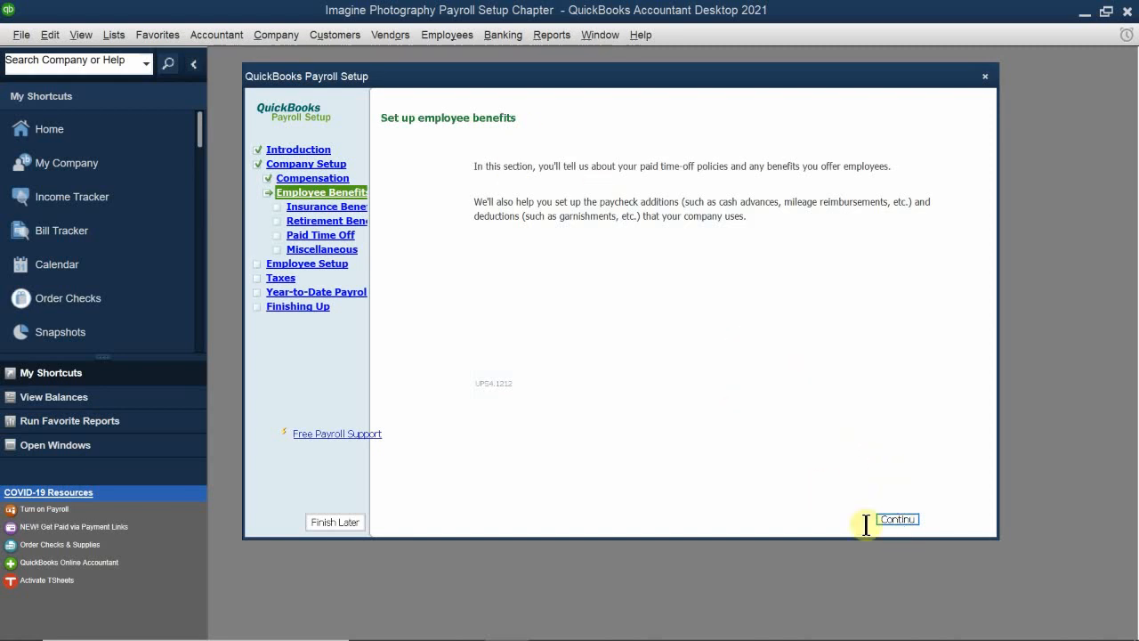
left_click(900, 519)
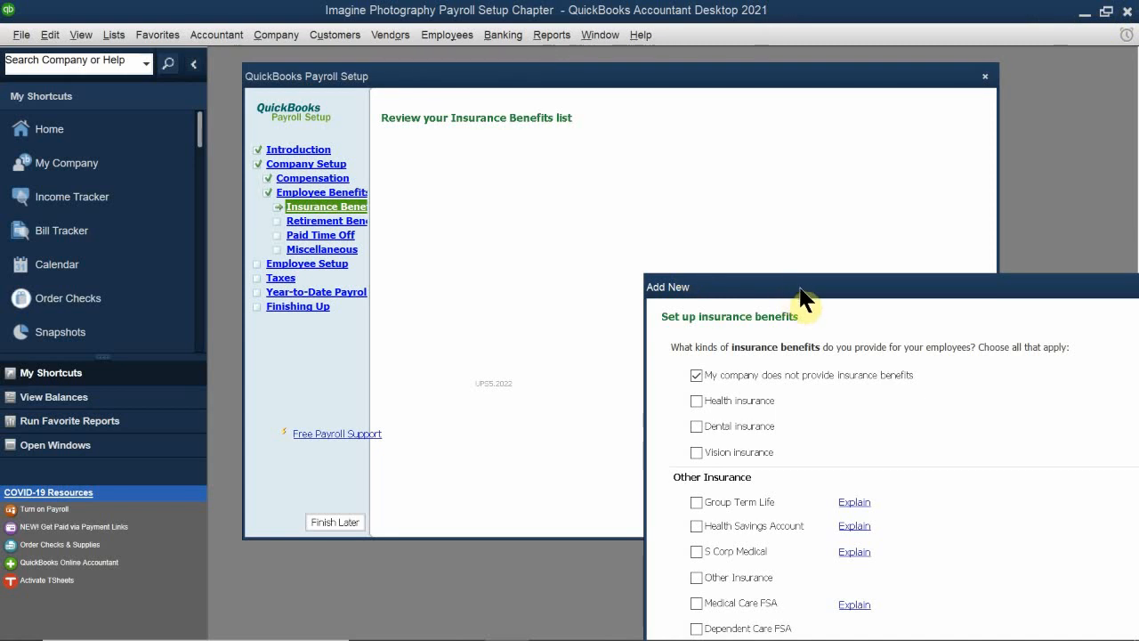
left_click_drag(801, 294, 496, 175)
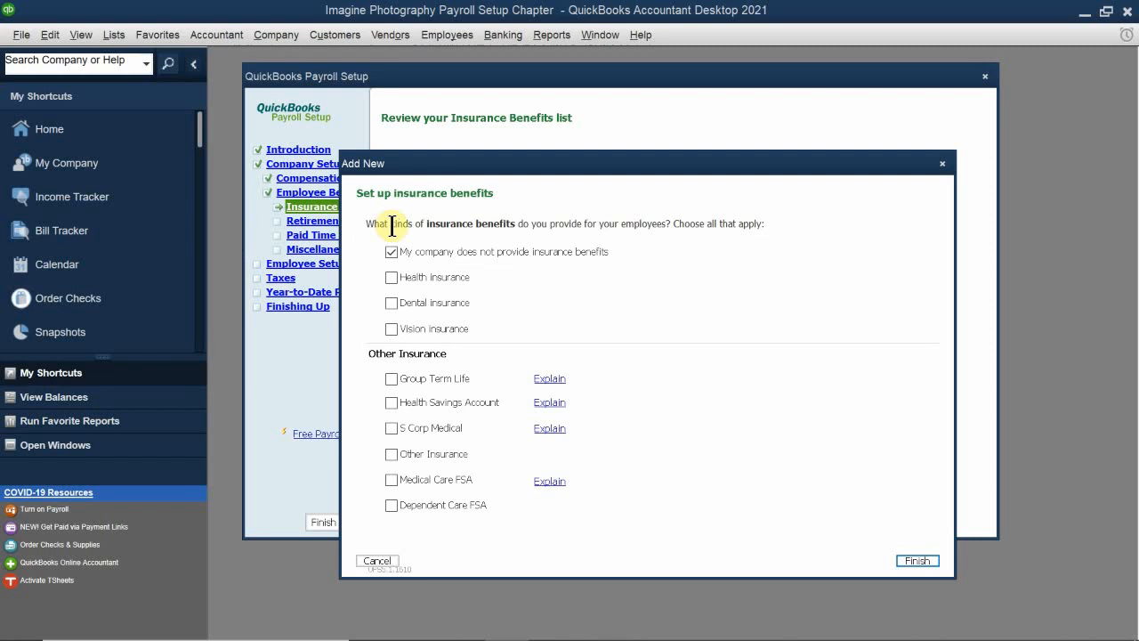
left_click(390, 276)
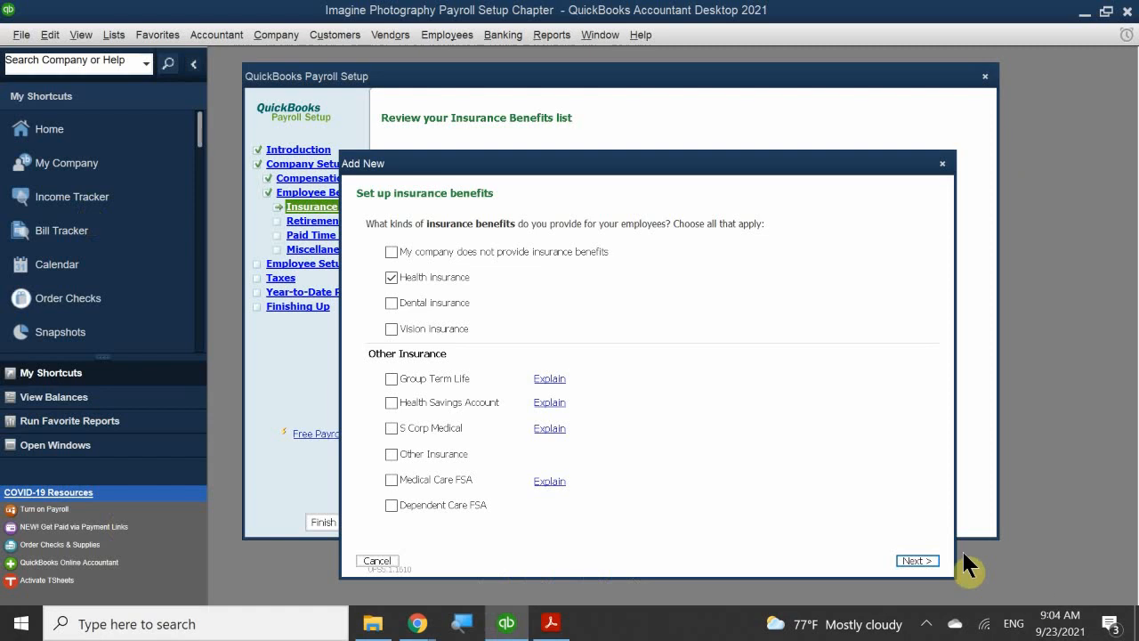
left_click(917, 562)
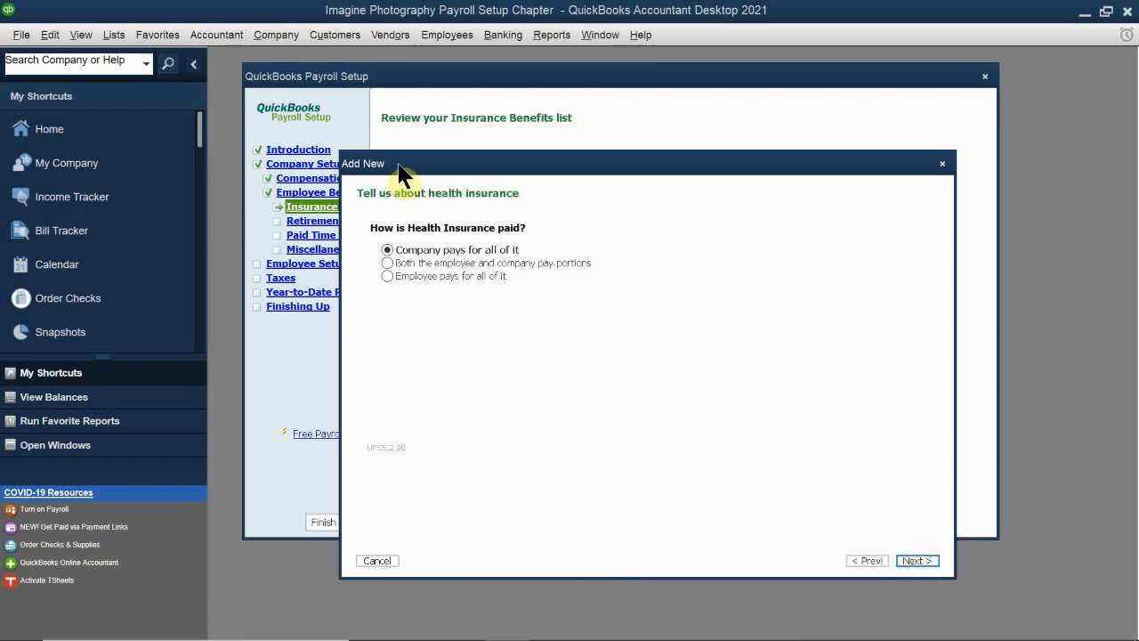
Step: Specify that both the employee and company pay portions of health insurance, and proceed to the payment schedule
left_click_drag(432, 163, 465, 167)
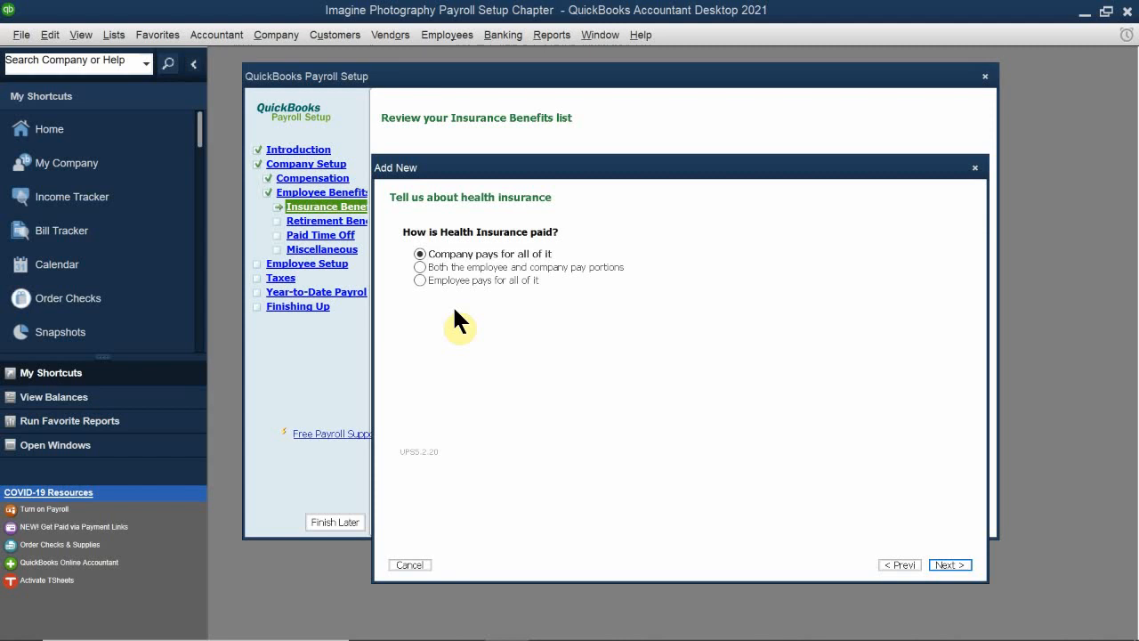
left_click(429, 266)
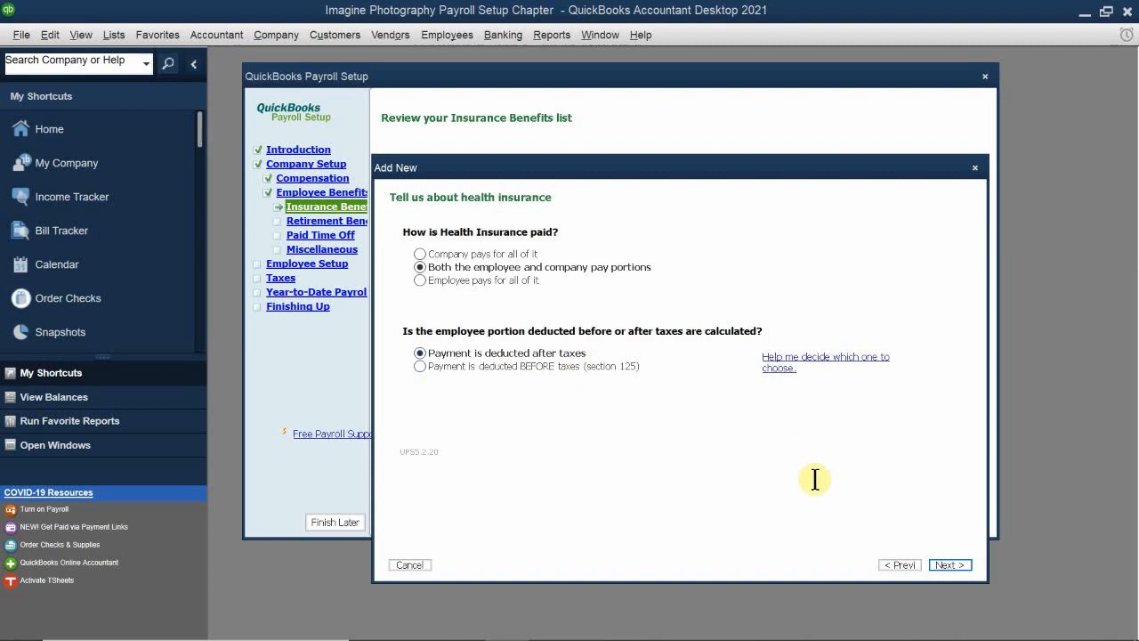
left_click(948, 565)
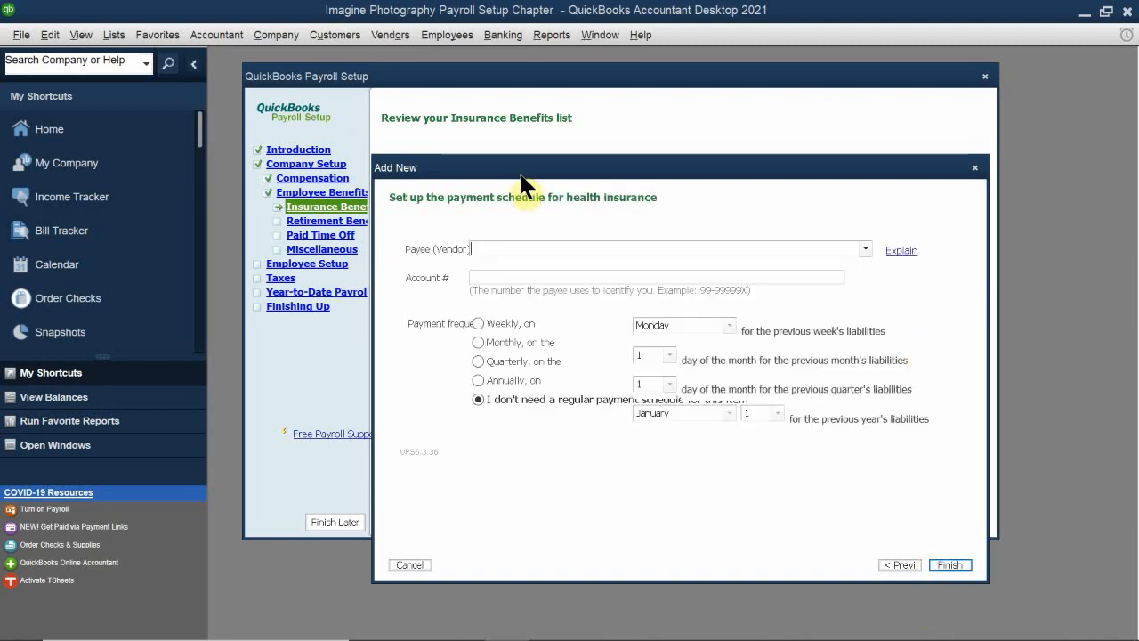
left_click_drag(518, 170, 480, 124)
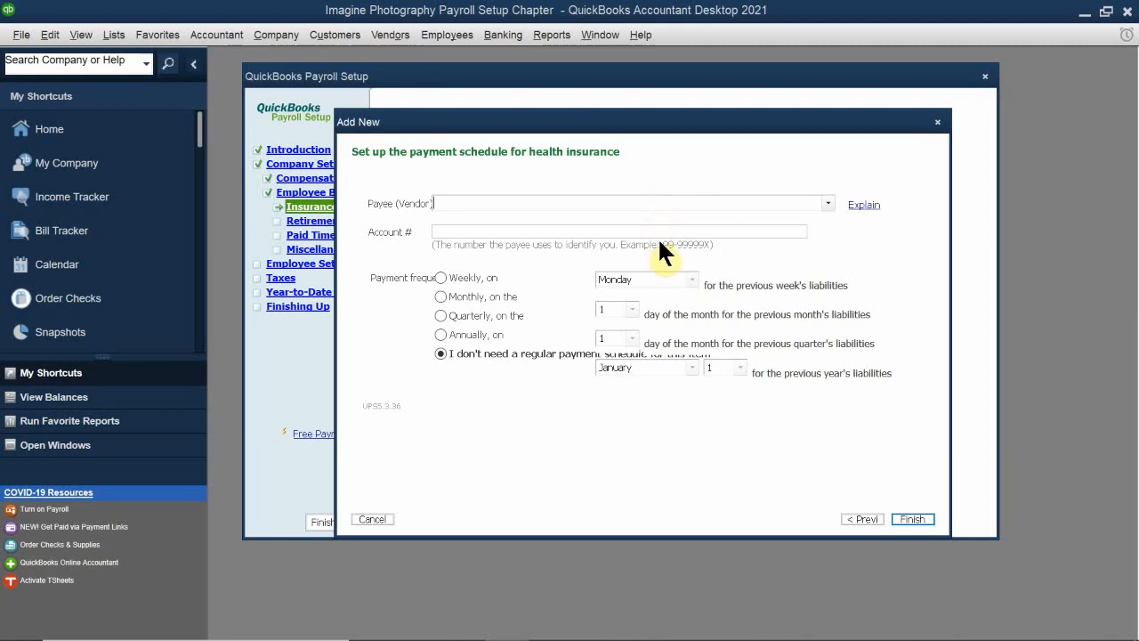
Step: Finish the health insurance setup without a regular payment schedule, and delete the Health Insurance (company paid) item
left_click(912, 518)
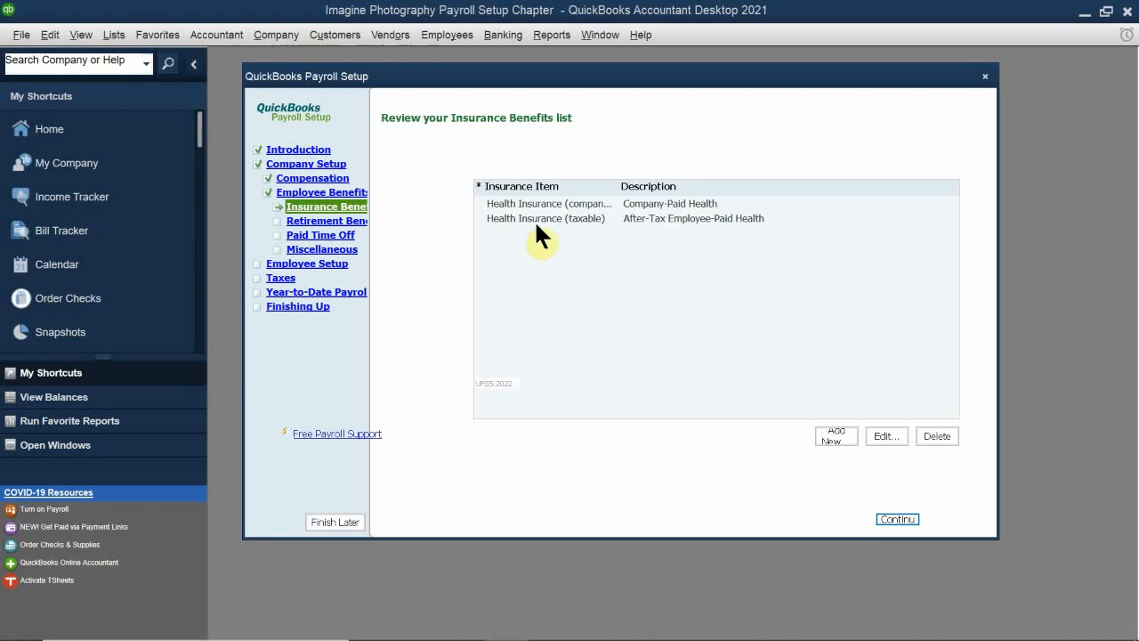
left_click(567, 204)
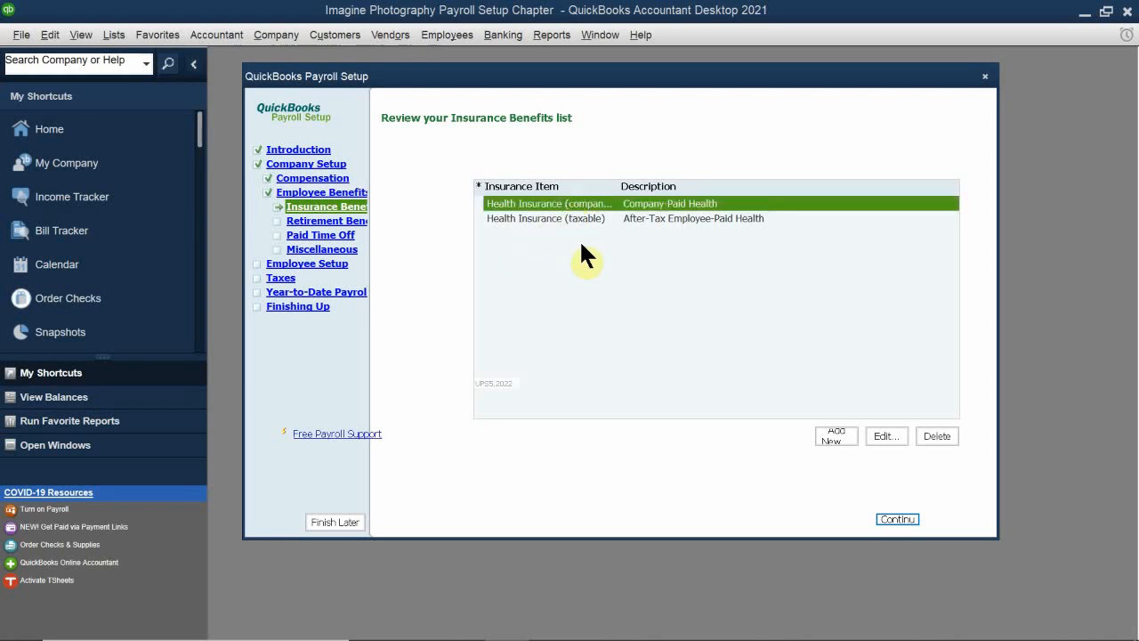
left_click(939, 434)
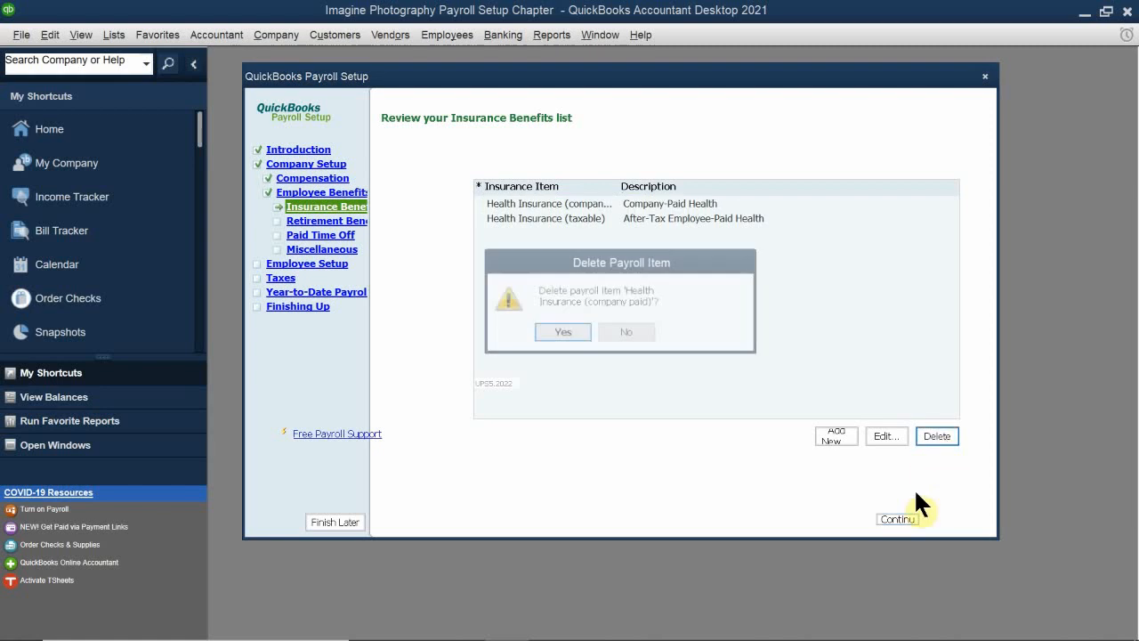
left_click(560, 333)
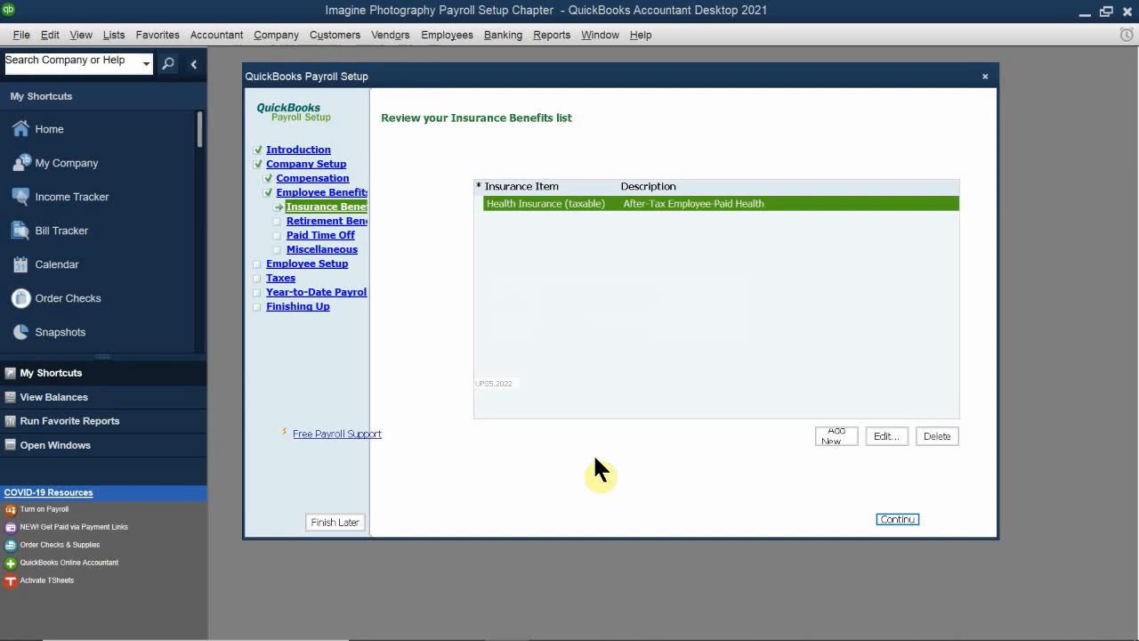
Step: Edit the Health Insurance (taxable) item, rename it Medical Insurance on paychecks, and proceed to its payment schedule
double_click(539, 203)
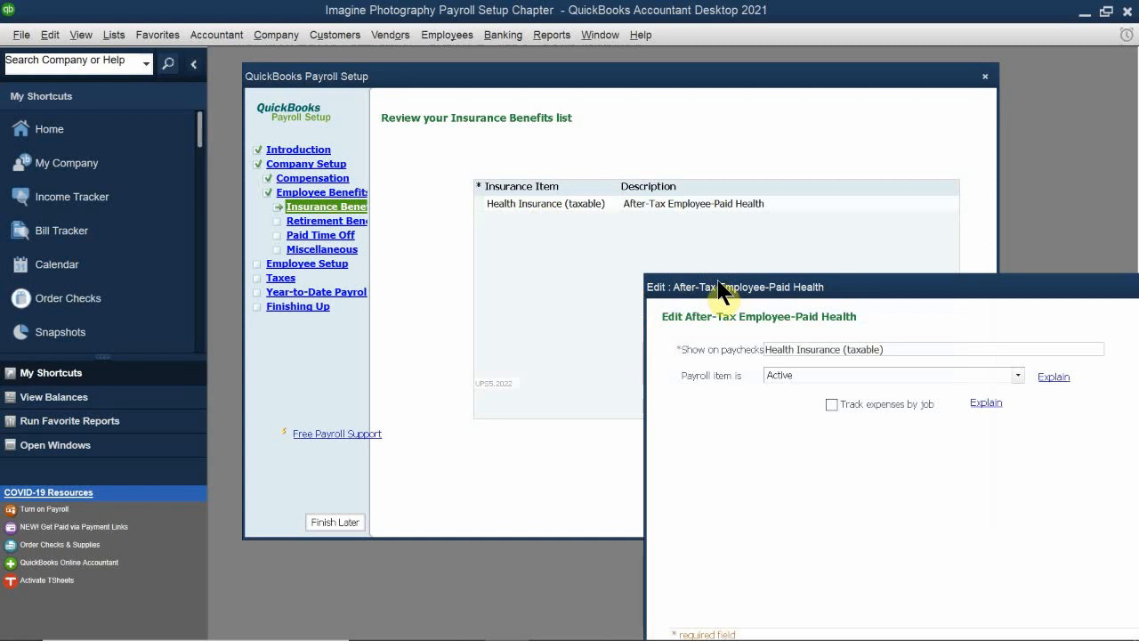
left_click_drag(719, 285, 648, 254)
left_click_drag(578, 221, 452, 169)
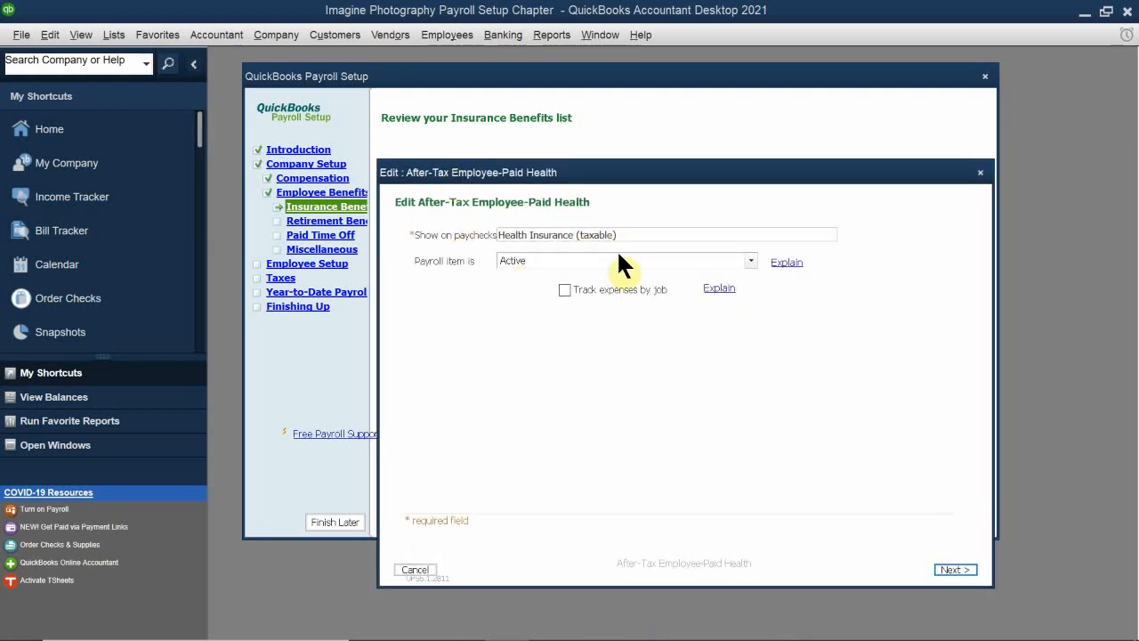
left_click_drag(620, 237, 460, 236)
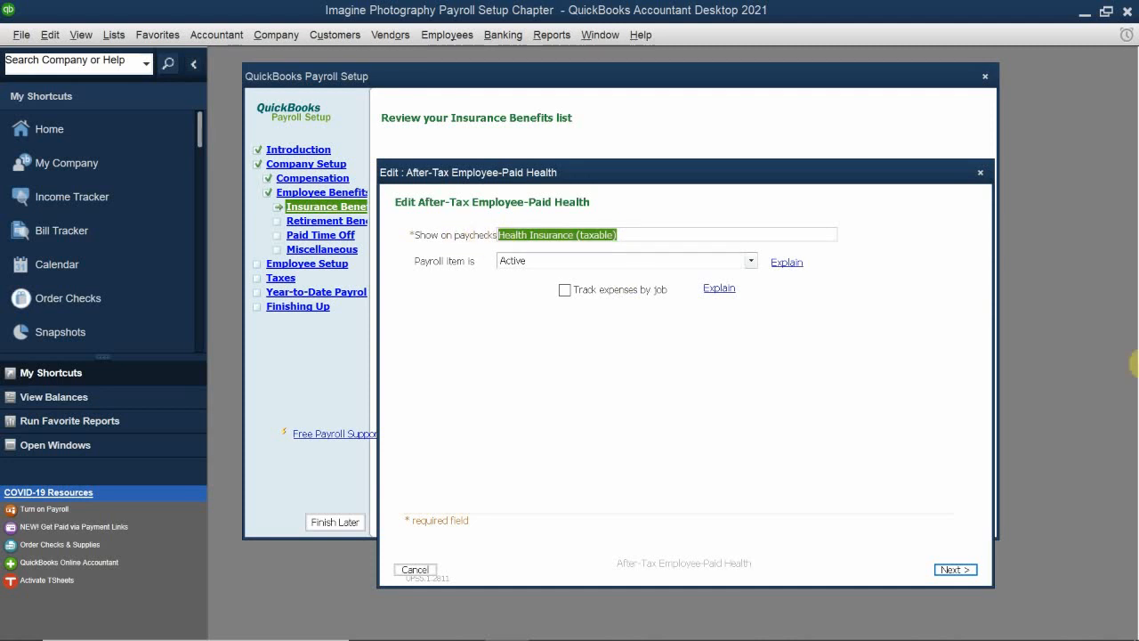
type("Medical ")
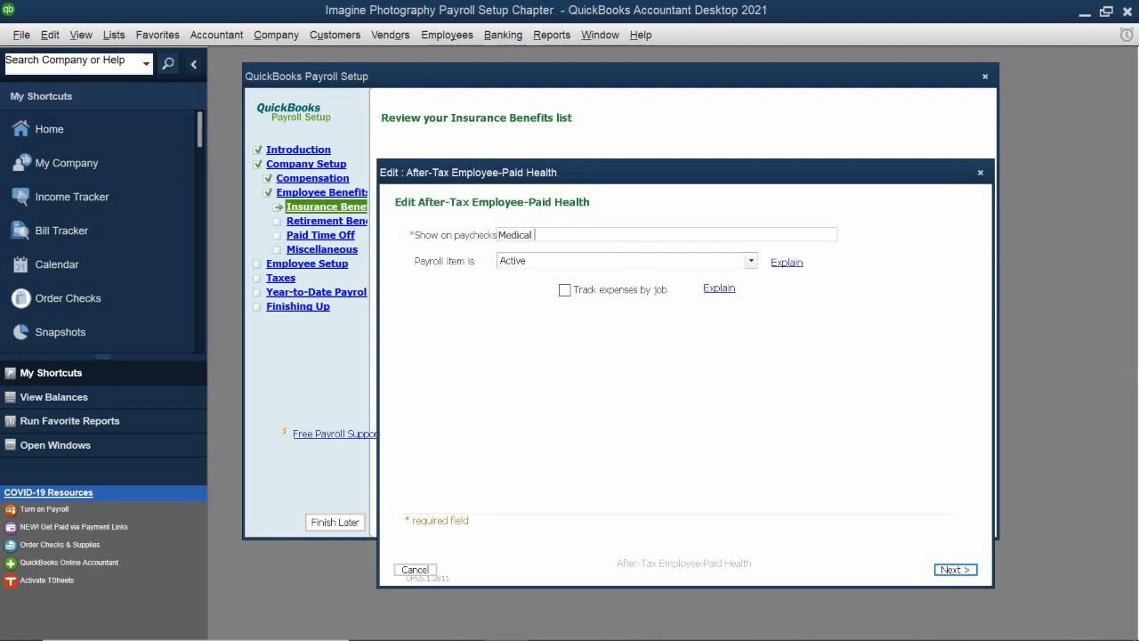
type("Insurance")
left_click(955, 569)
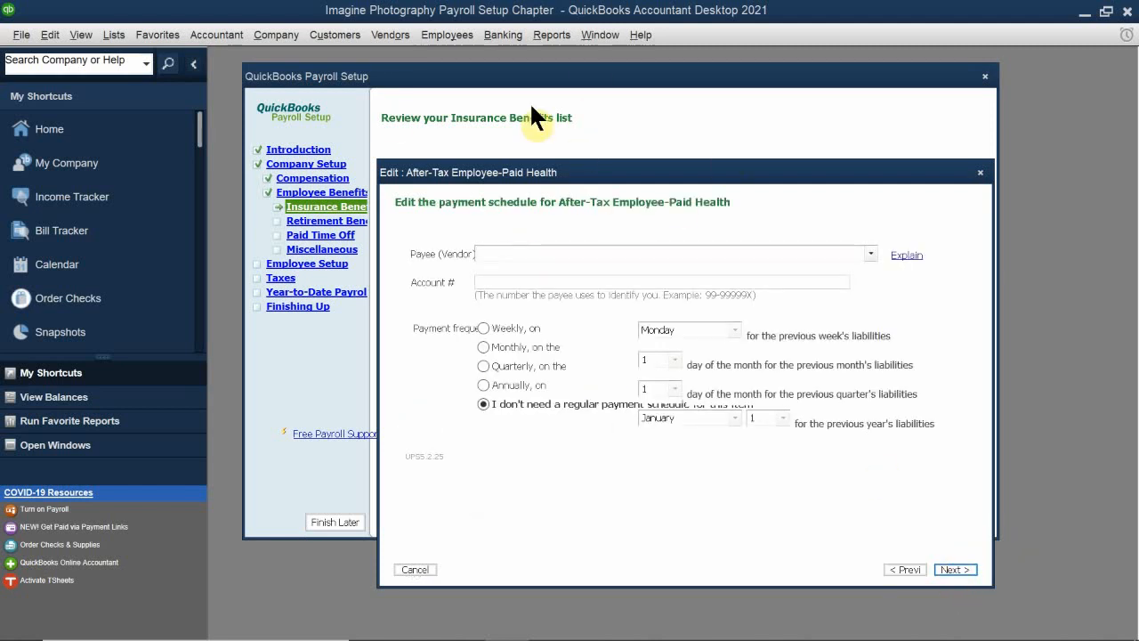
Step: Leave Medical Insurance without a regular payment schedule, assign it the Expense account Insurance Expense:Health Insurance Expense, and accept the standard tax settings
left_click_drag(549, 173, 538, 116)
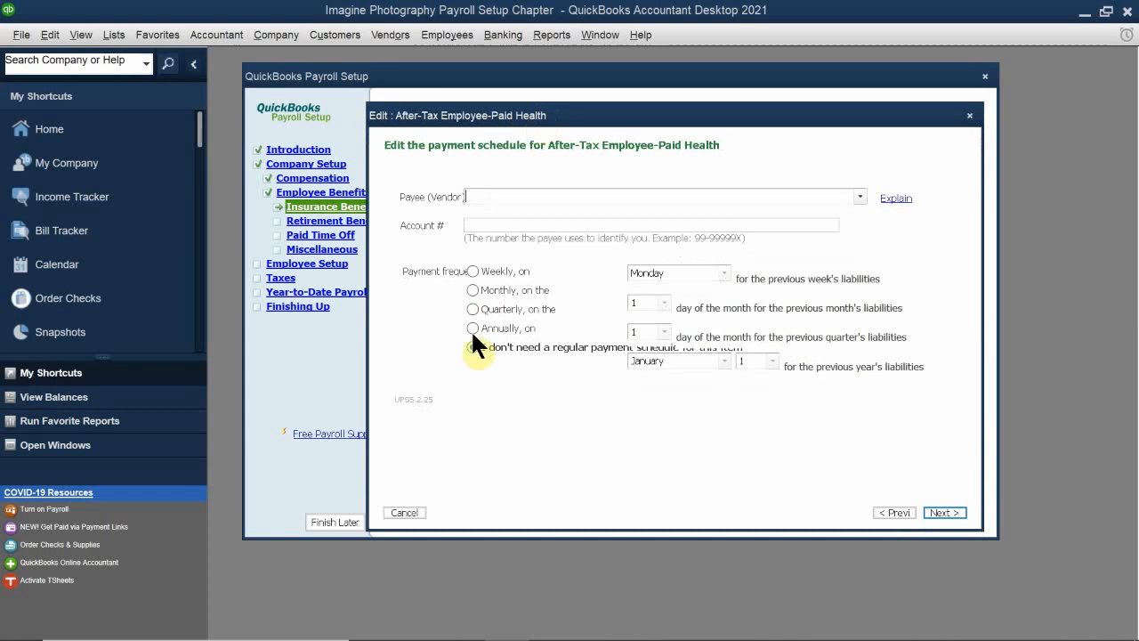
left_click(943, 511)
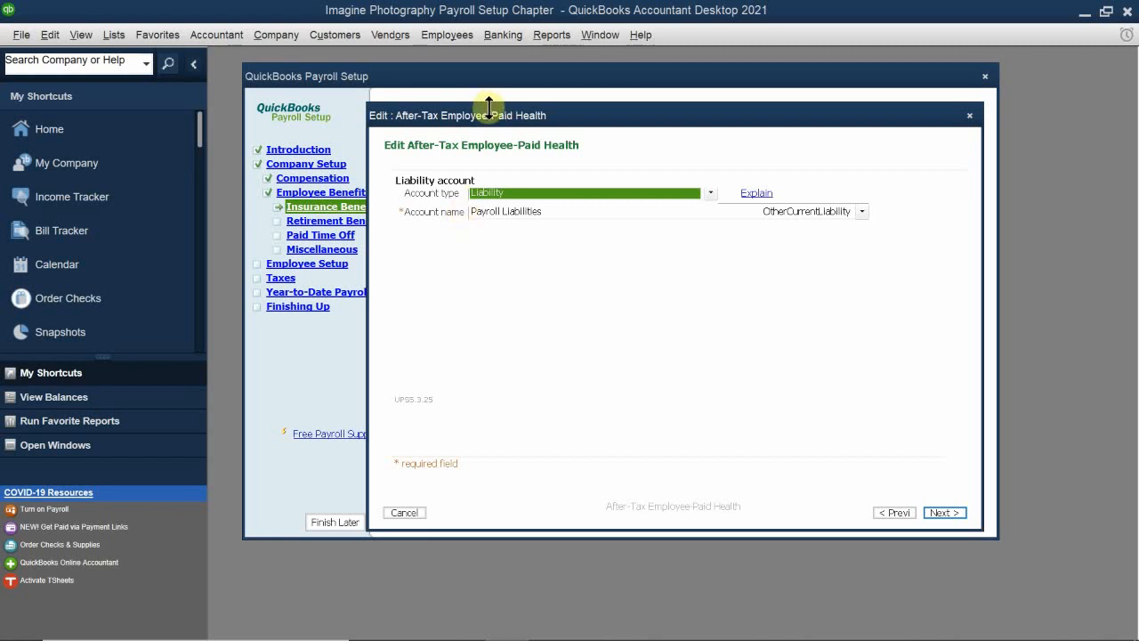
left_click_drag(489, 106, 484, 195)
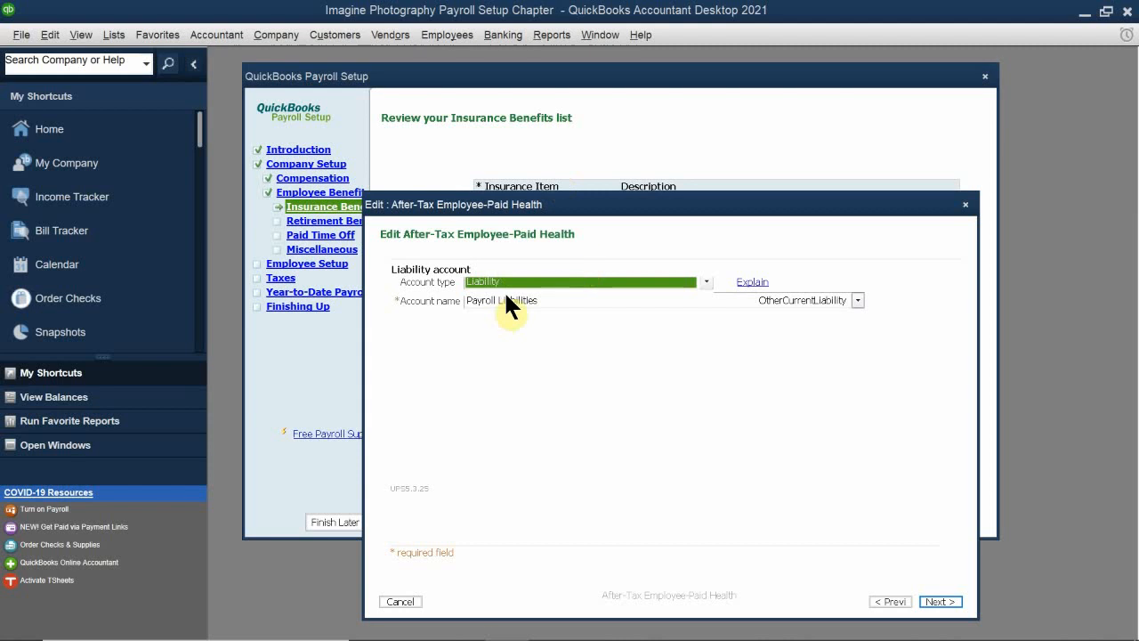
left_click(525, 281)
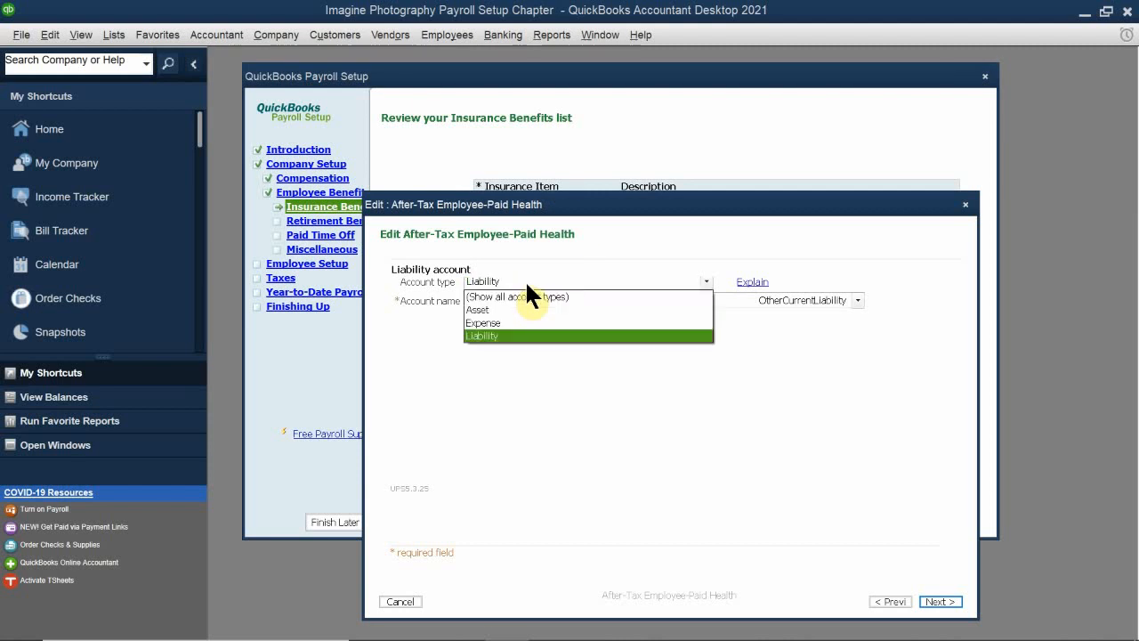
left_click(519, 323)
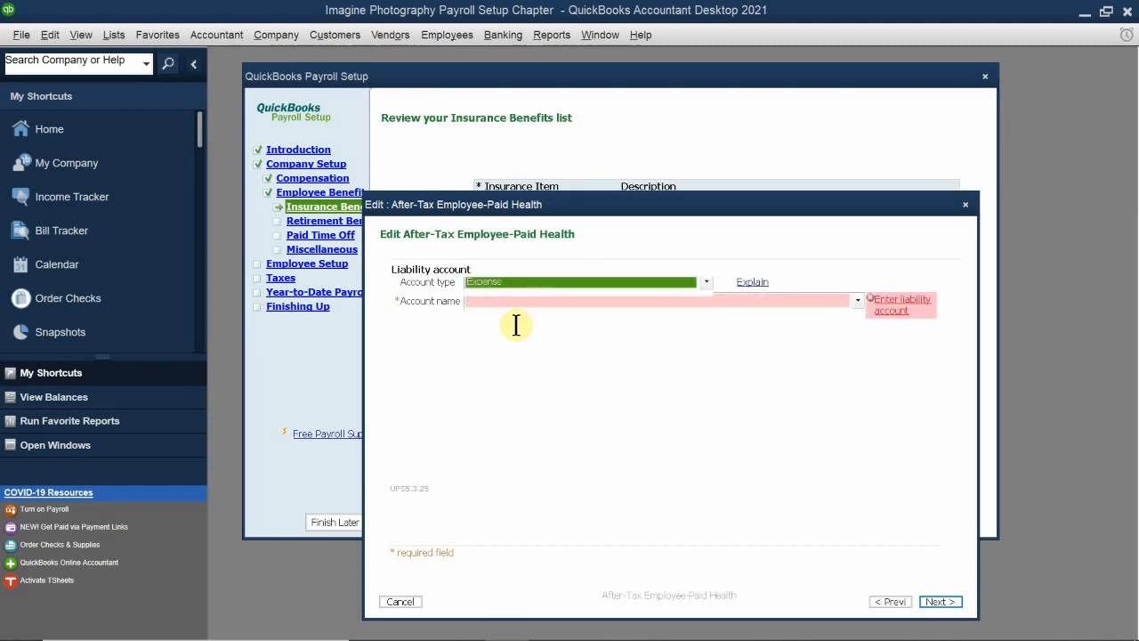
left_click(480, 304)
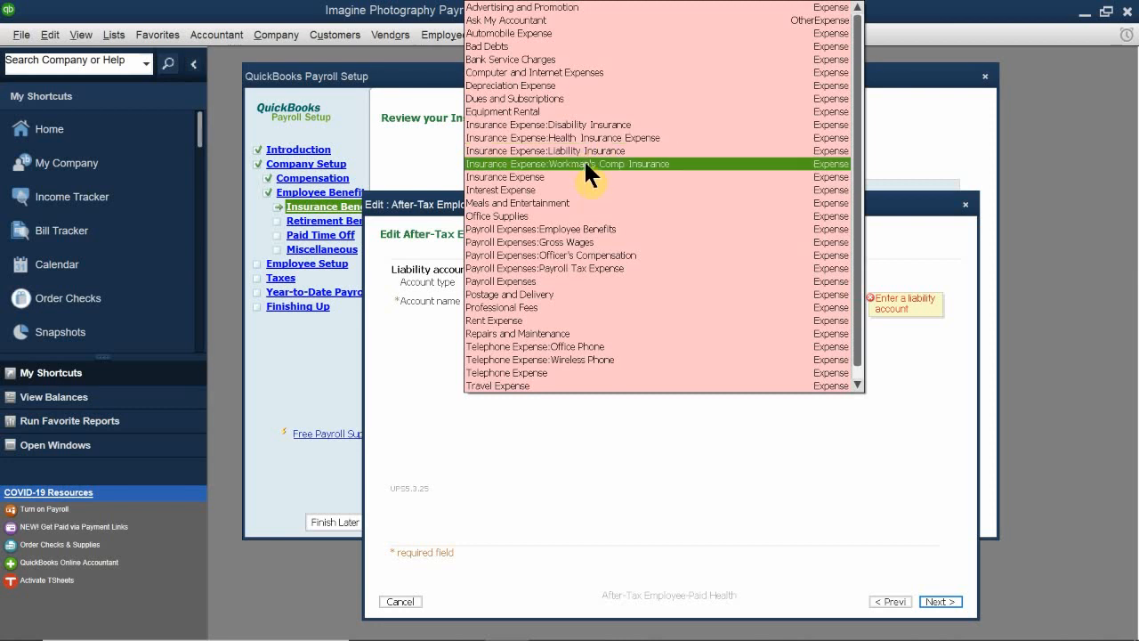
left_click(596, 138)
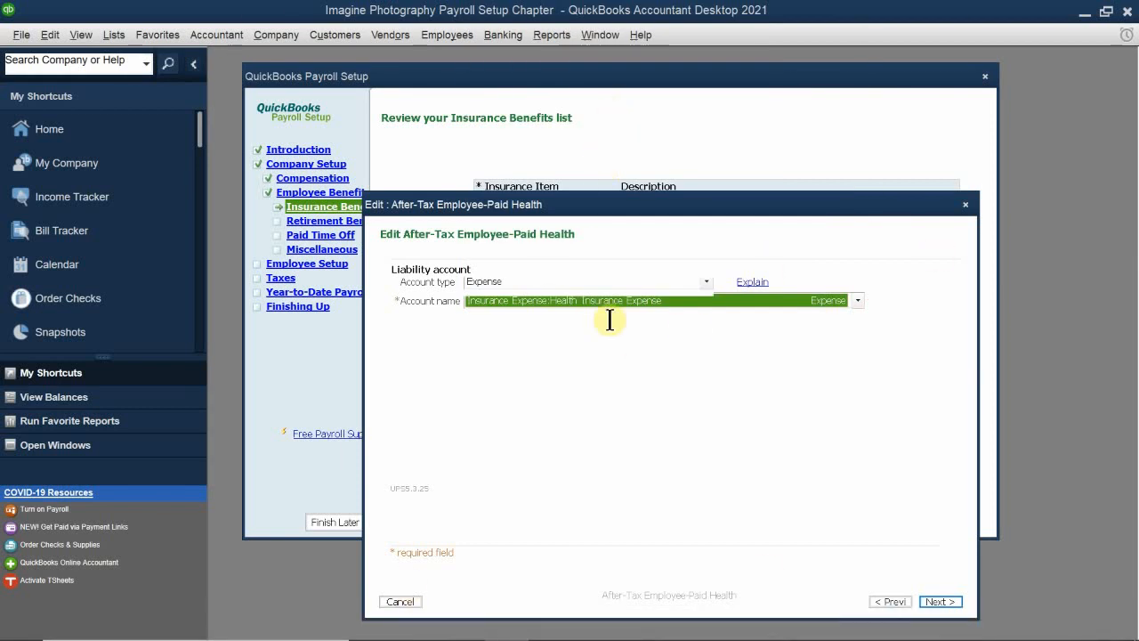
mouse_move(575, 204)
left_mouse_down()
mouse_move(565, 152)
mouse_move(548, 138)
mouse_move(548, 149)
left_mouse_up()
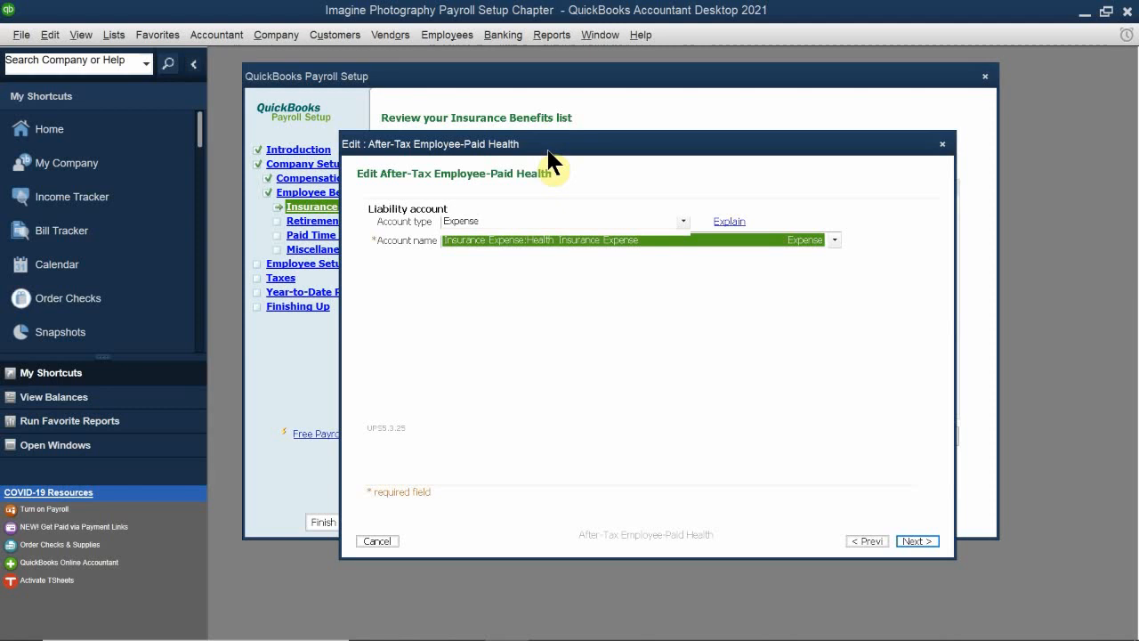
left_click(918, 538)
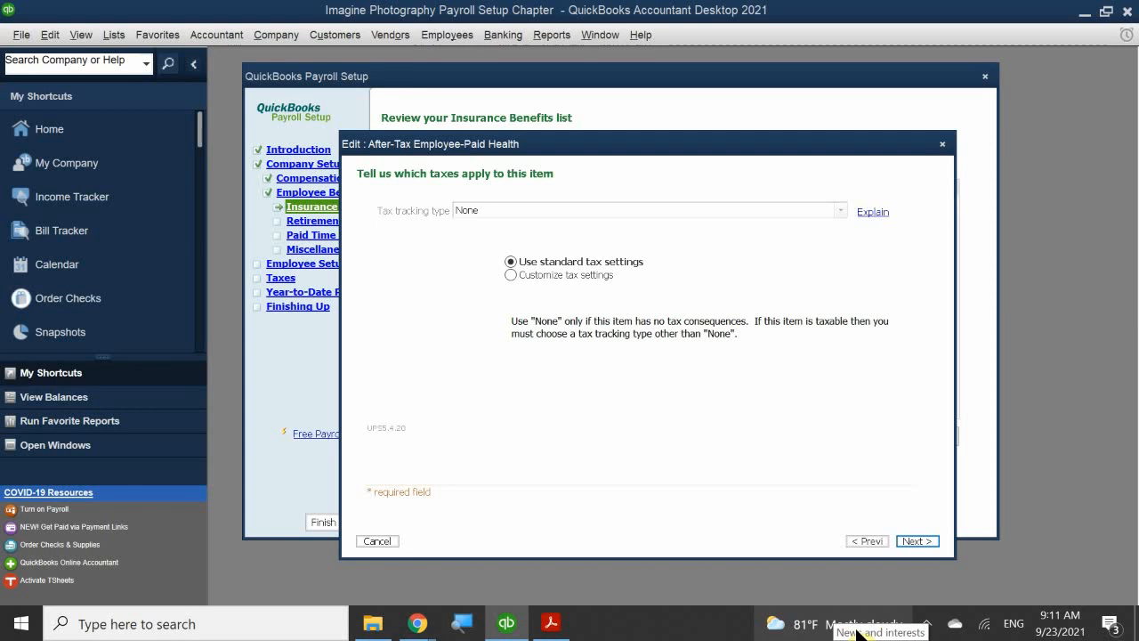
left_click(917, 539)
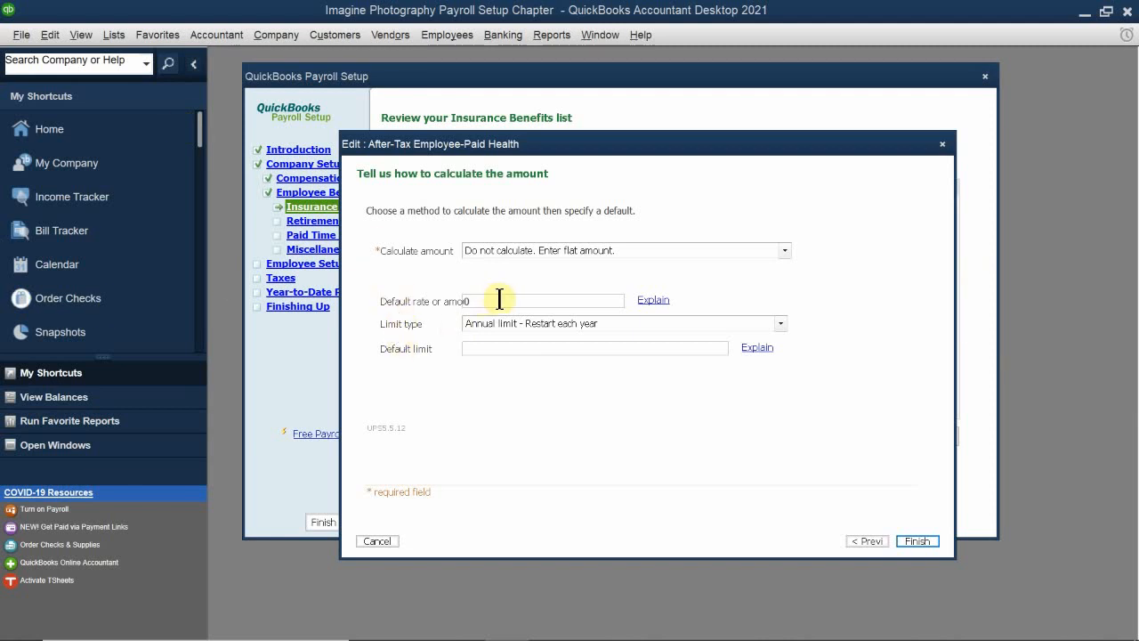
Step: Set the Medical Insurance default amount to $100 with a monthly limit restarting each month, leave the default limit blank, and save the item
left_click_drag(501, 299, 378, 289)
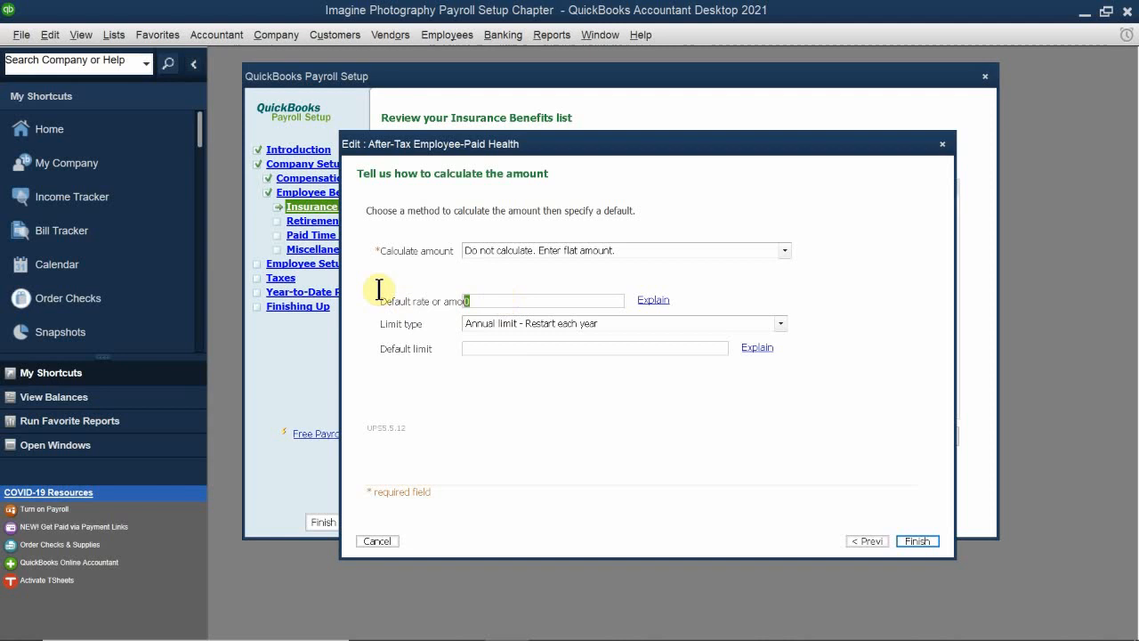
type("100.00")
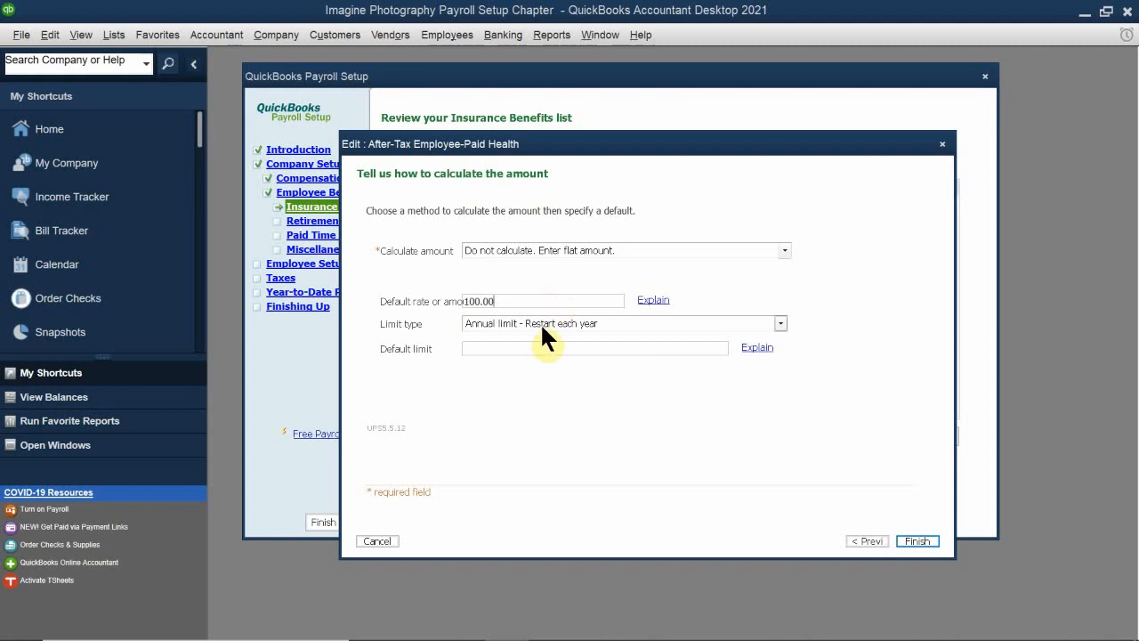
left_click(594, 324)
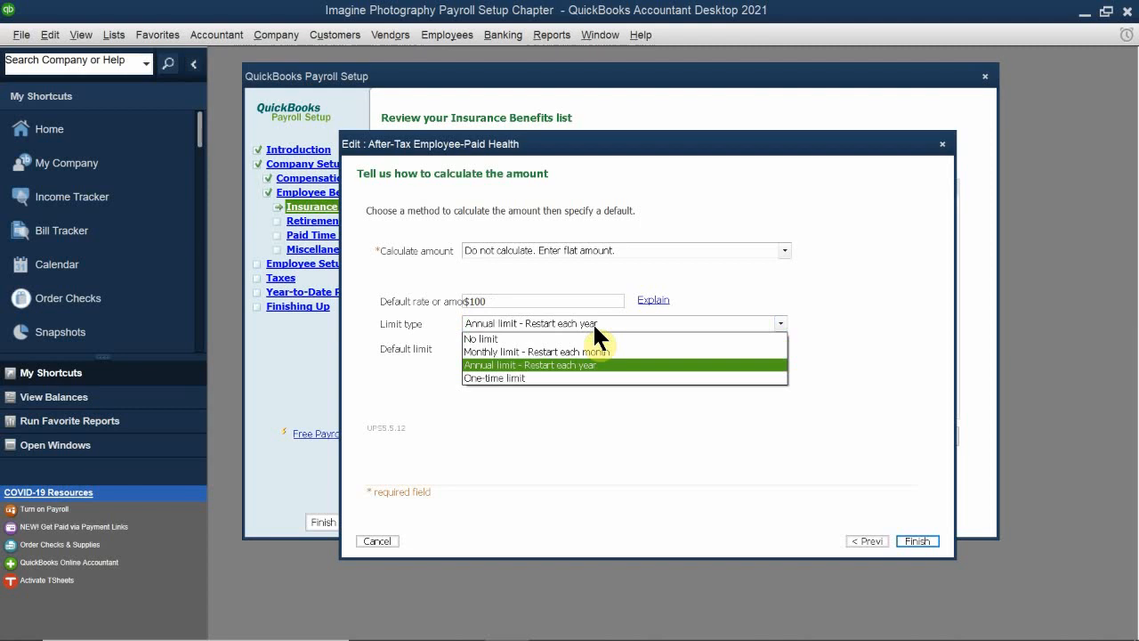
left_click(531, 352)
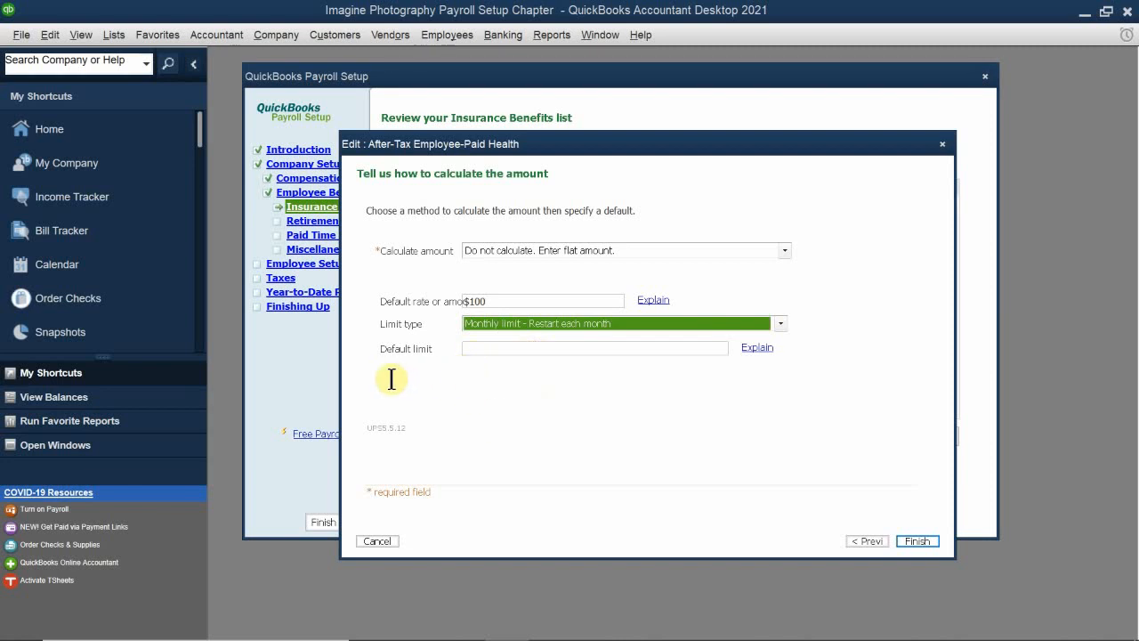
left_click(478, 353)
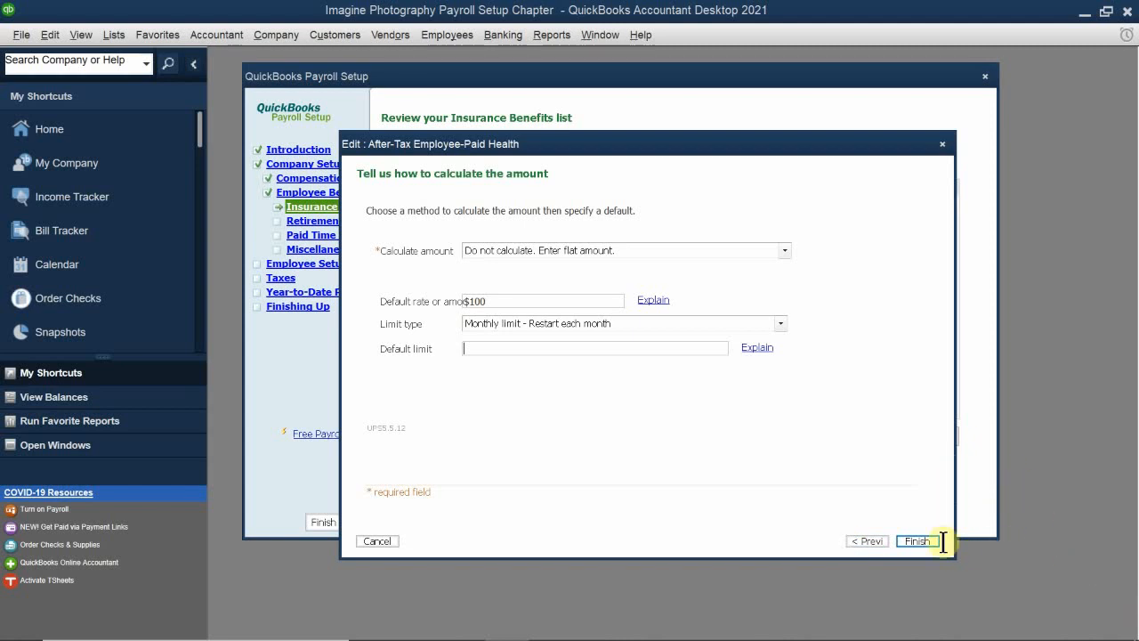
left_click(915, 542)
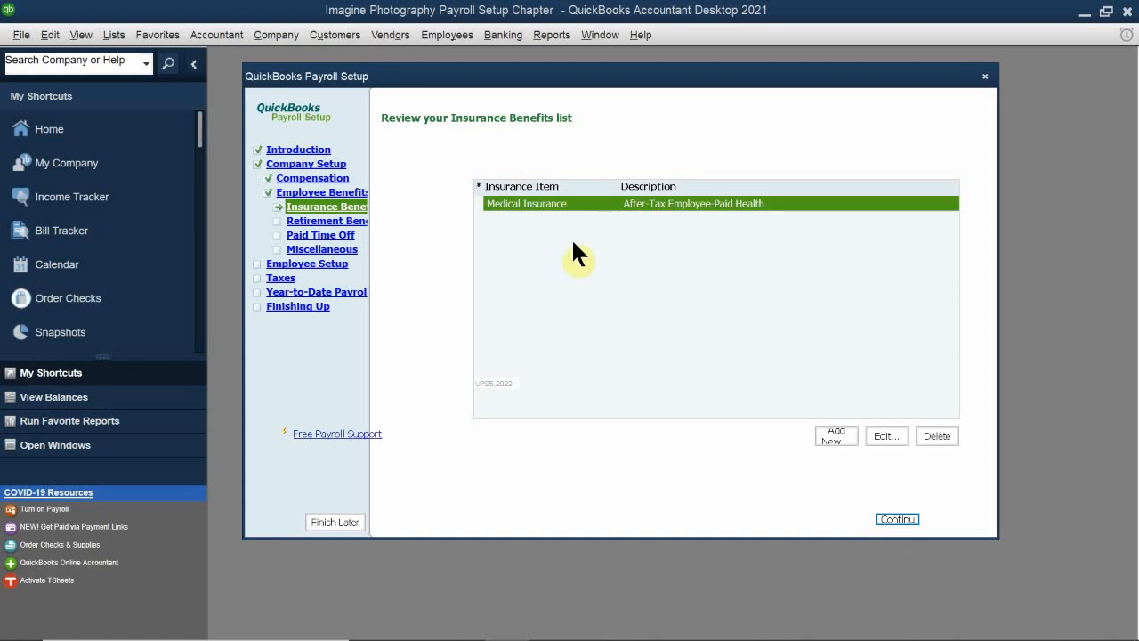
Step: Proceed to retirement benefits, select 401(k) as the provided plan, and finish its setup without a regular payment schedule
left_click(897, 517)
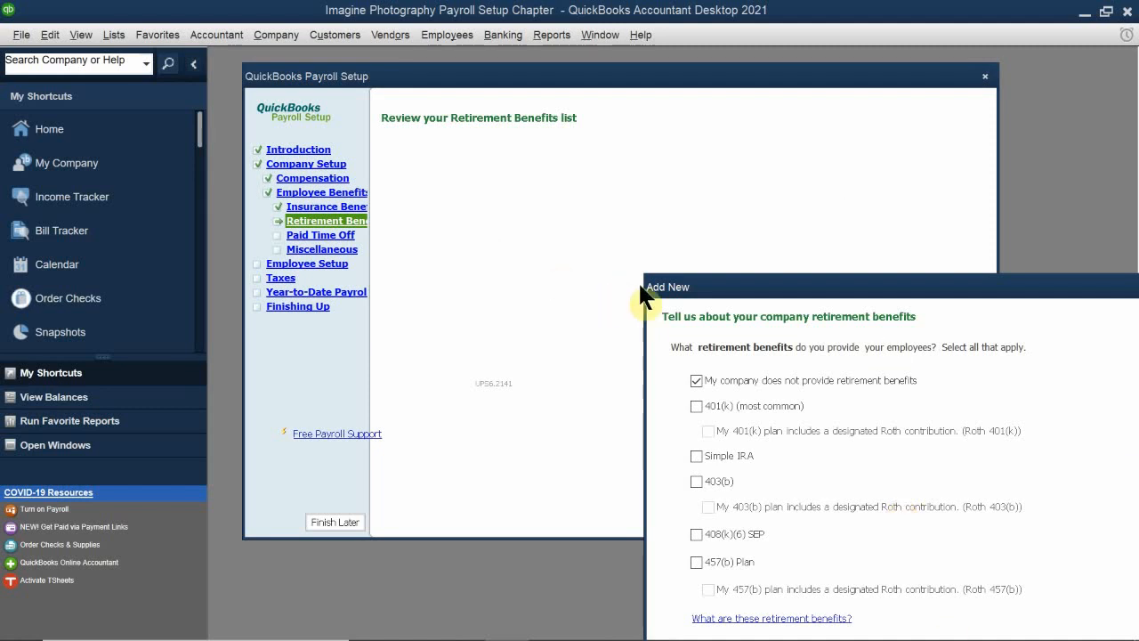
left_click_drag(728, 290, 485, 185)
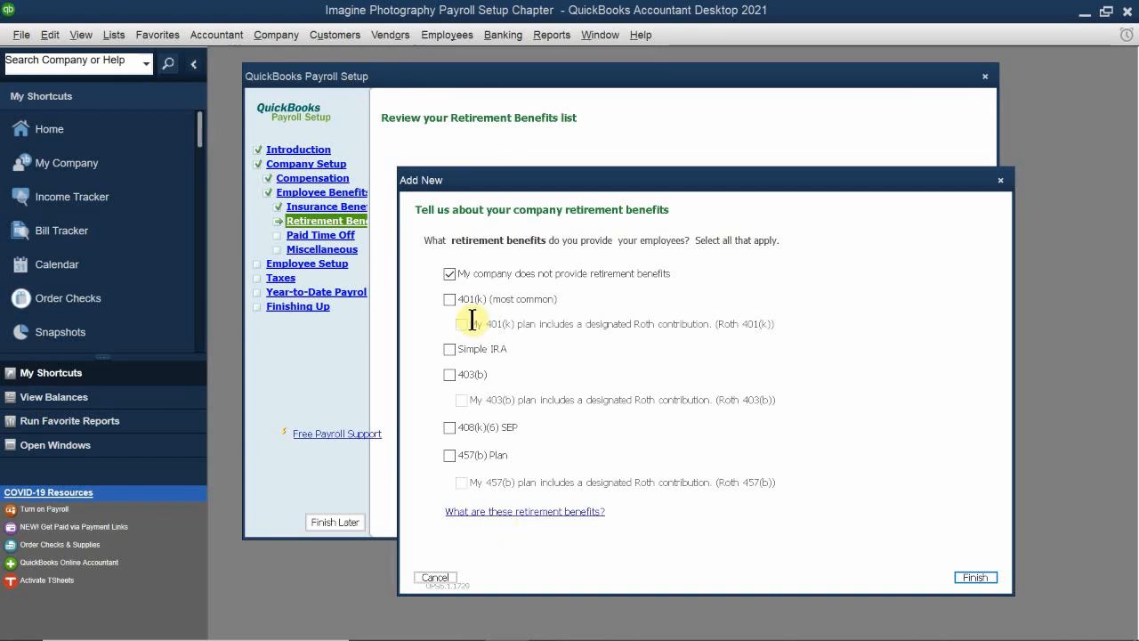
left_click(448, 295)
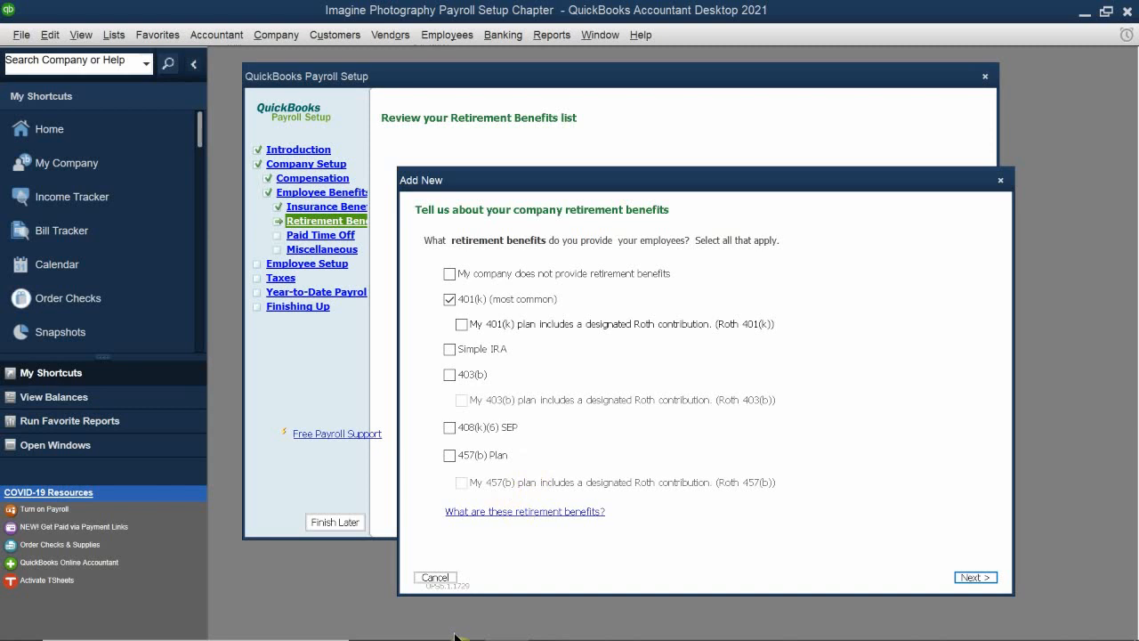
left_click(973, 577)
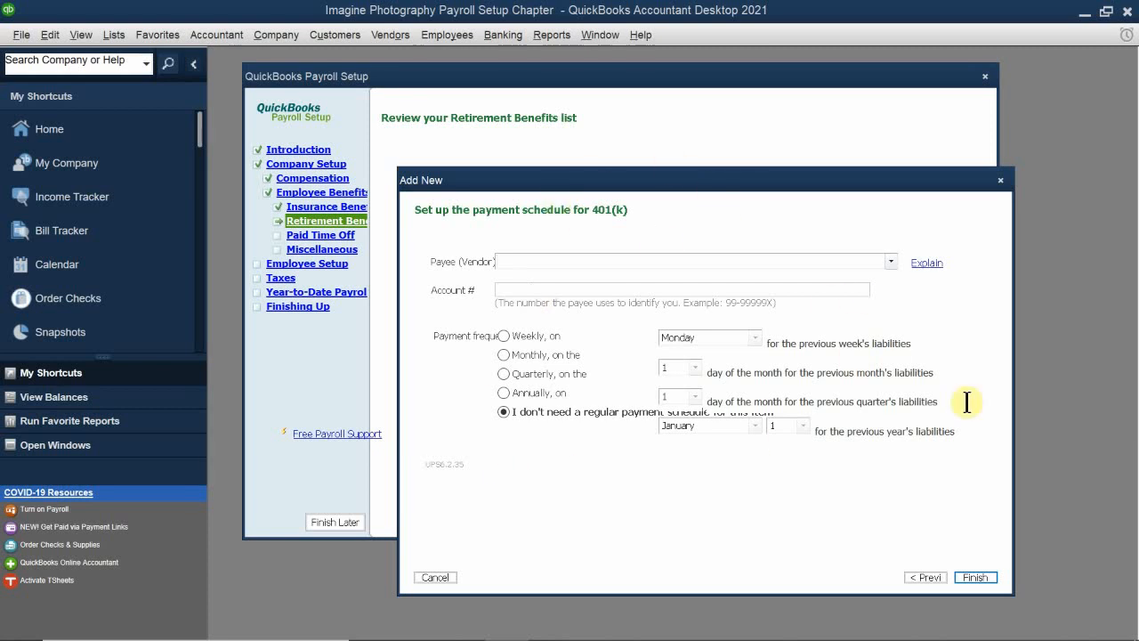
left_click(970, 576)
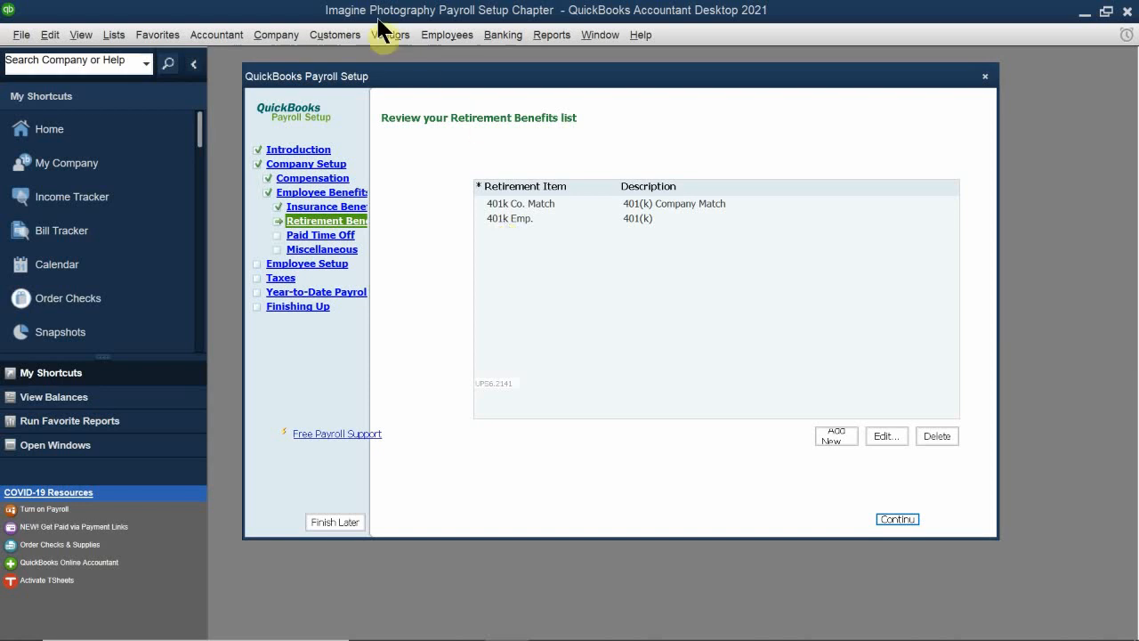
Step: Edit the 401(k) Company Match item, rename it Match 401K on paychecks, and proceed to its payment schedule
left_click(535, 204)
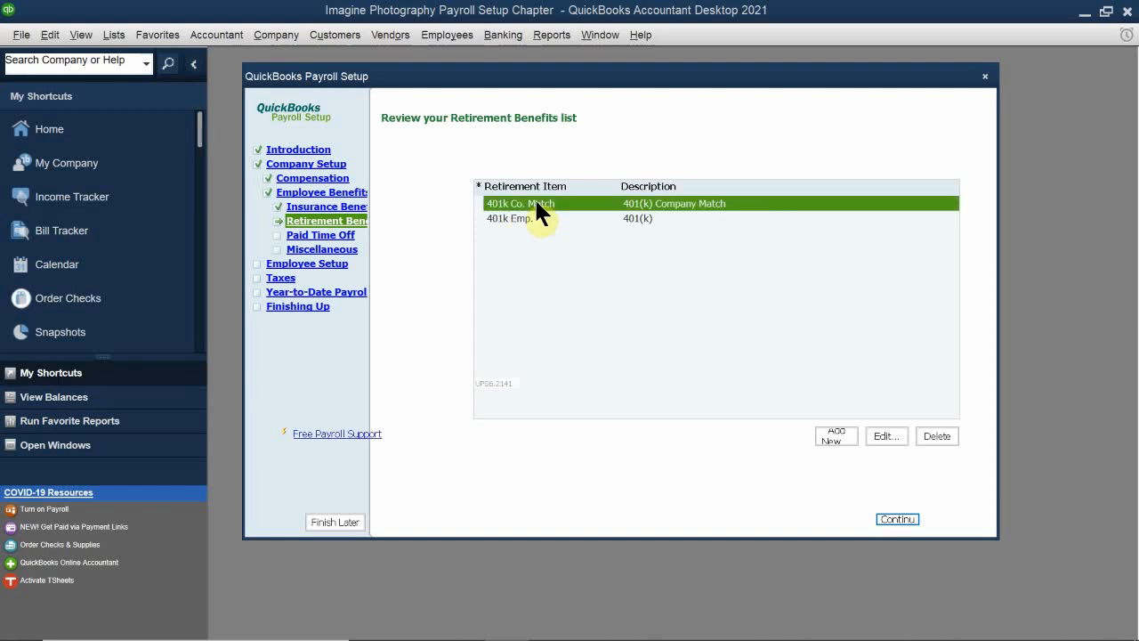
left_click(887, 434)
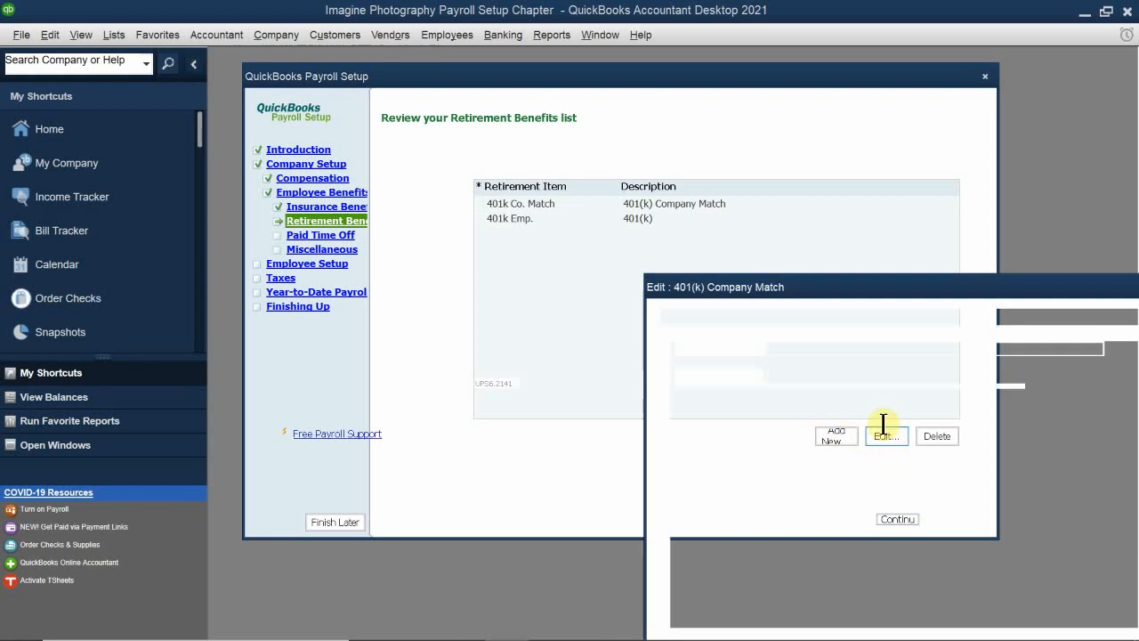
left_click_drag(825, 294, 585, 129)
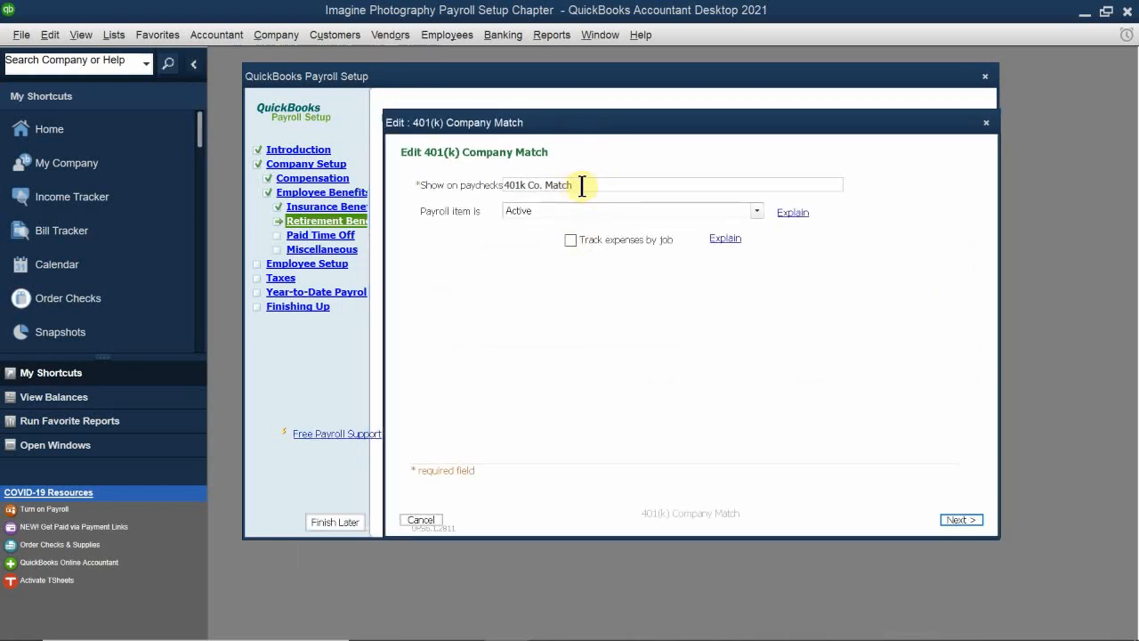
left_click_drag(553, 185, 394, 203)
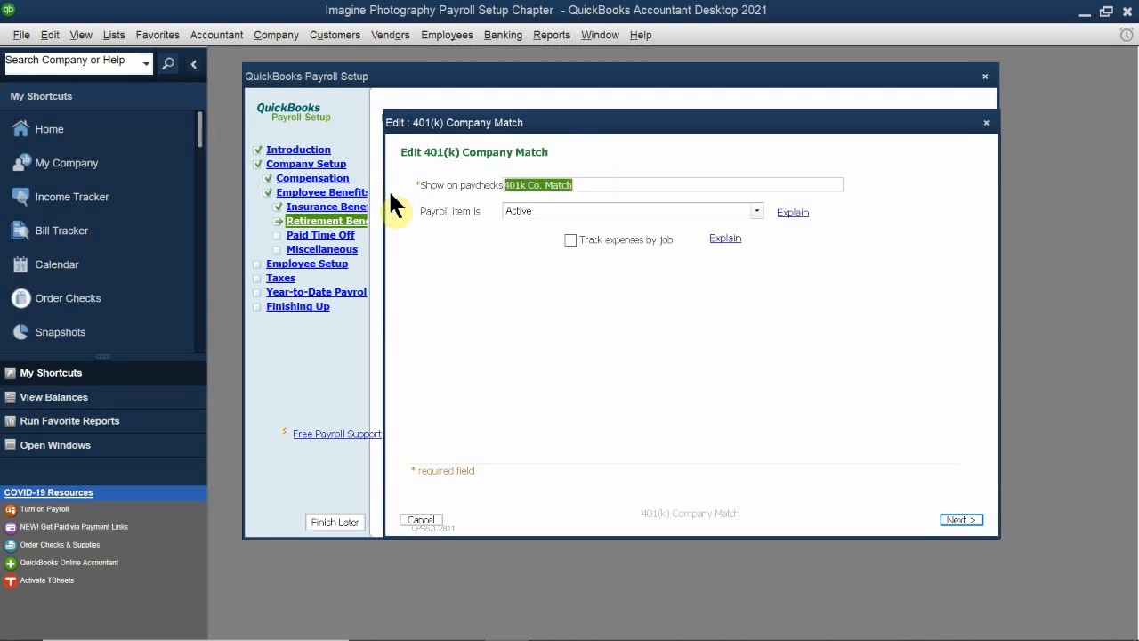
key("BackSpace")
type("Mat")
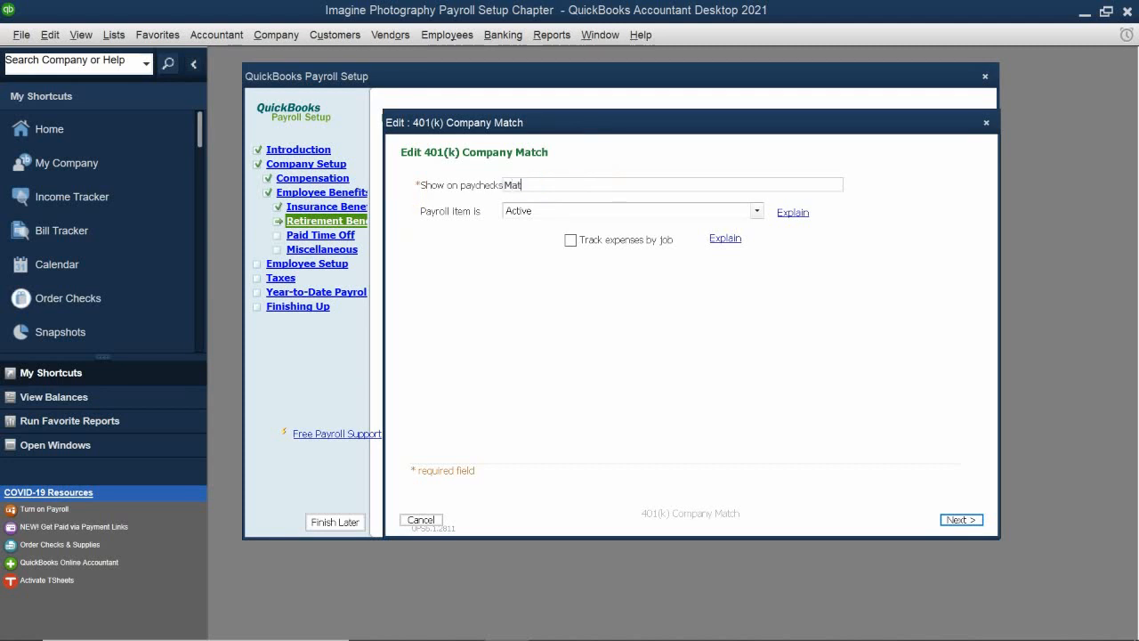
type("ch 401K")
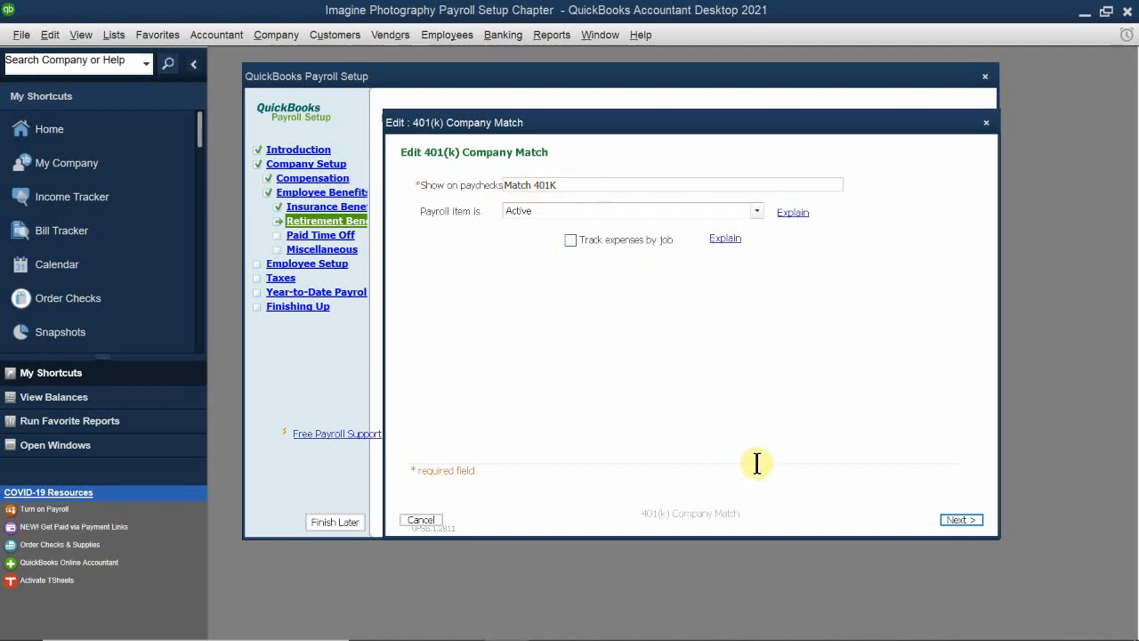
left_click(961, 518)
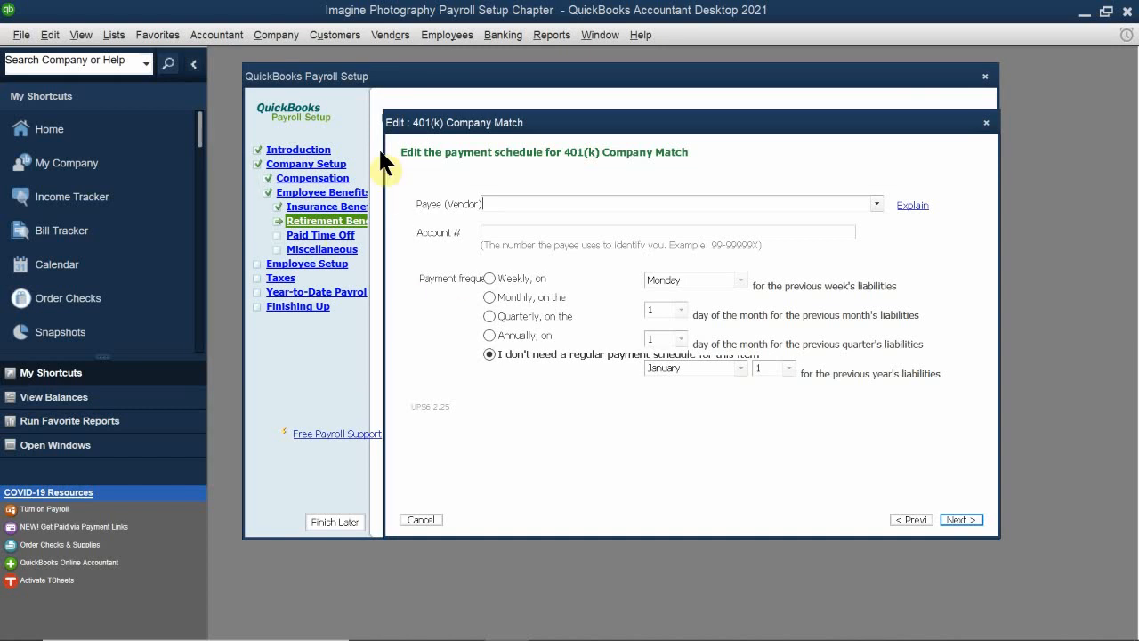
Step: Assign the company match to Payroll Expenses:Employee Benefits and Payroll Liabilities:Other Payroll Liabilities, leaving it without a regular payment schedule and with standard tax settings
left_click(969, 519)
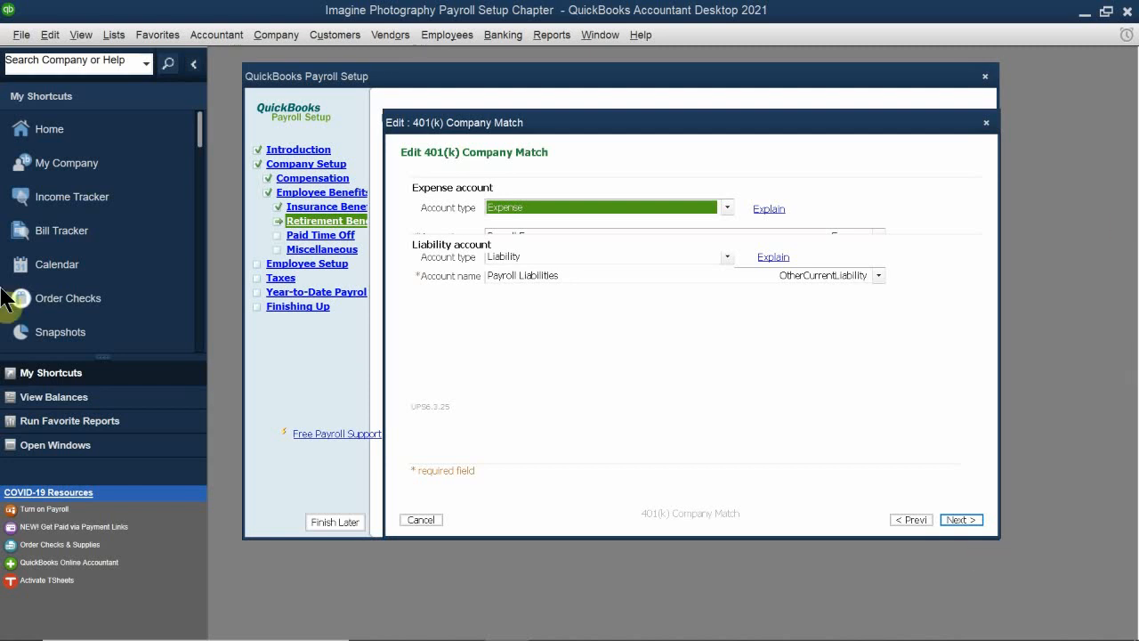
left_click(509, 227)
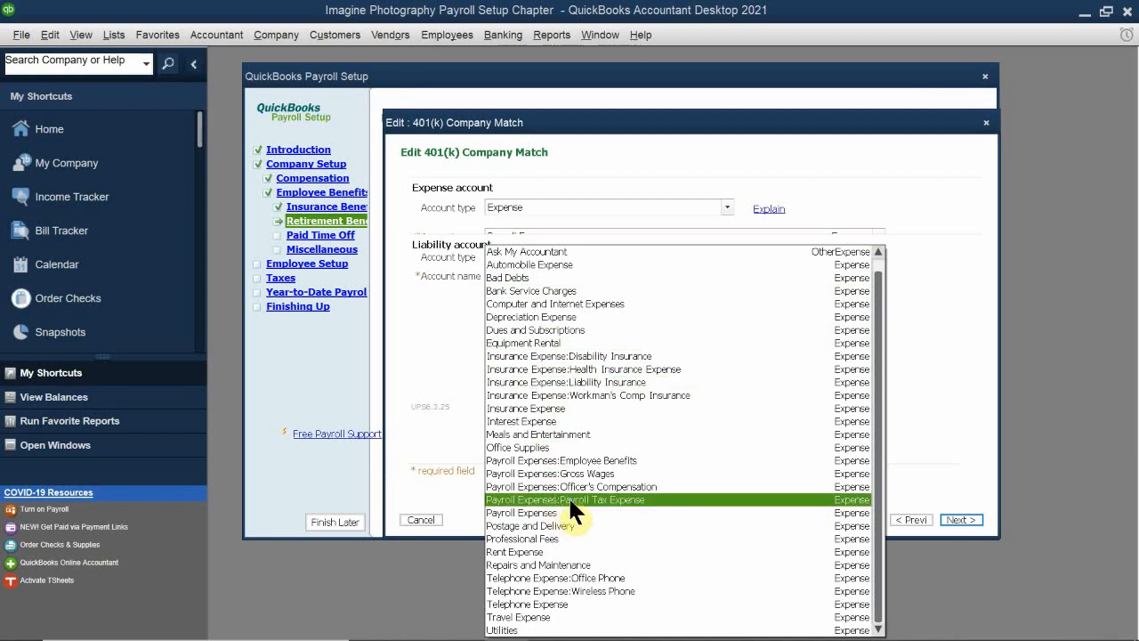
left_click(628, 460)
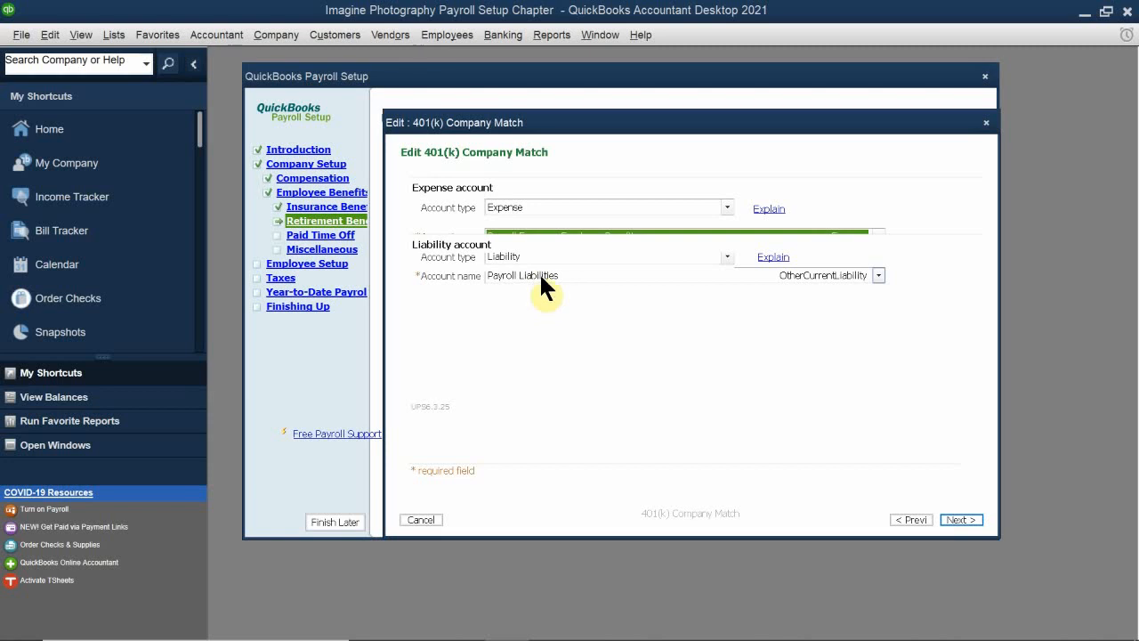
left_click(592, 276)
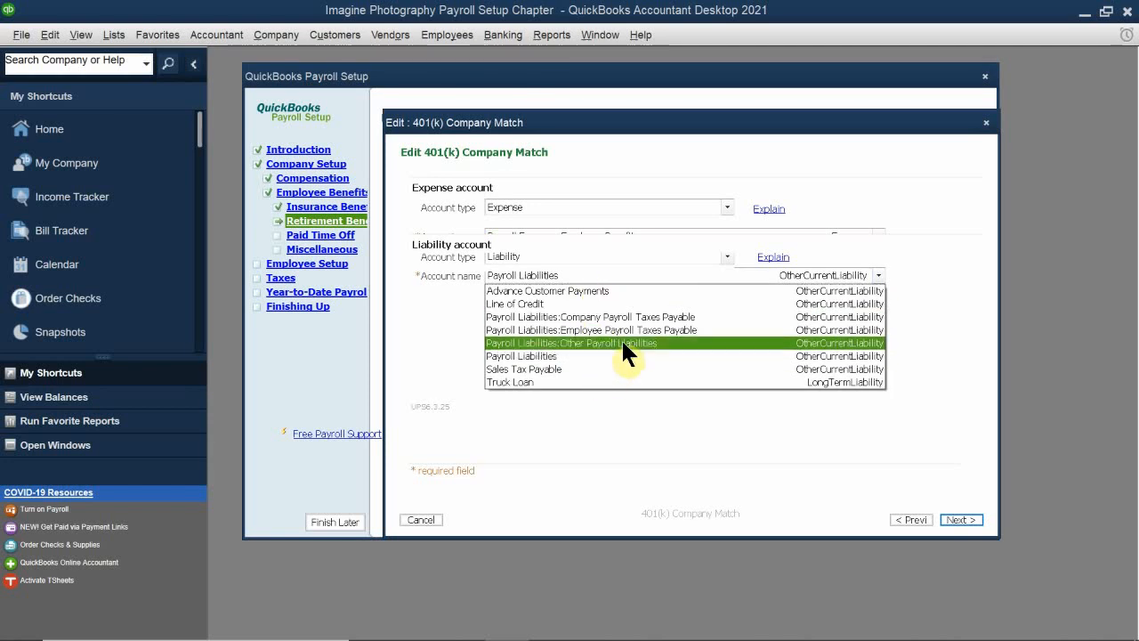
left_click(621, 342)
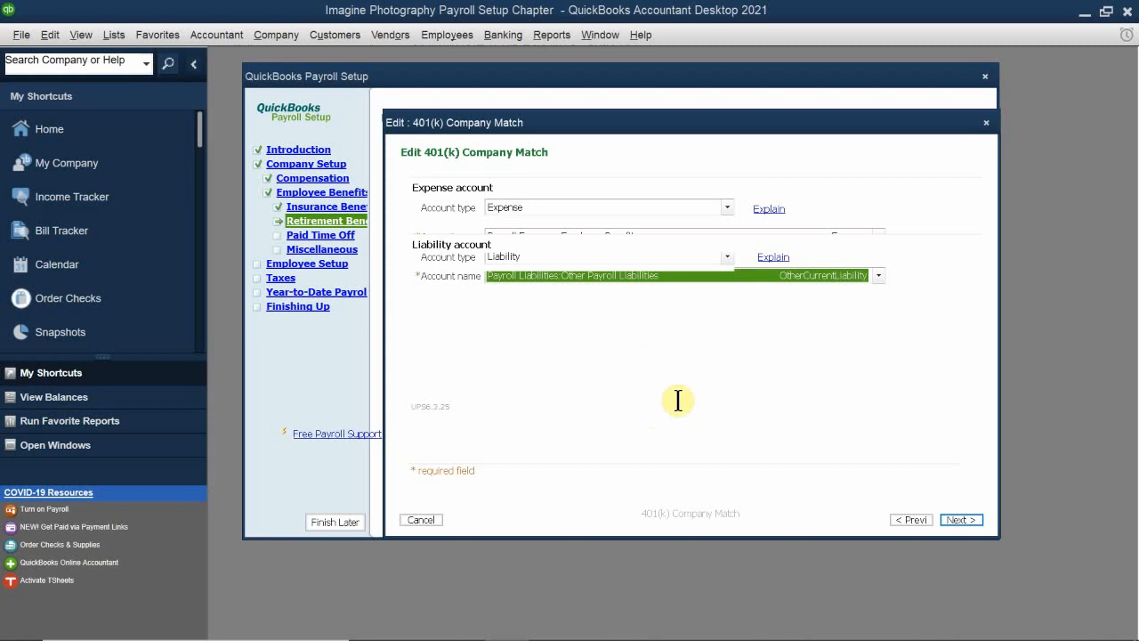
left_click(965, 521)
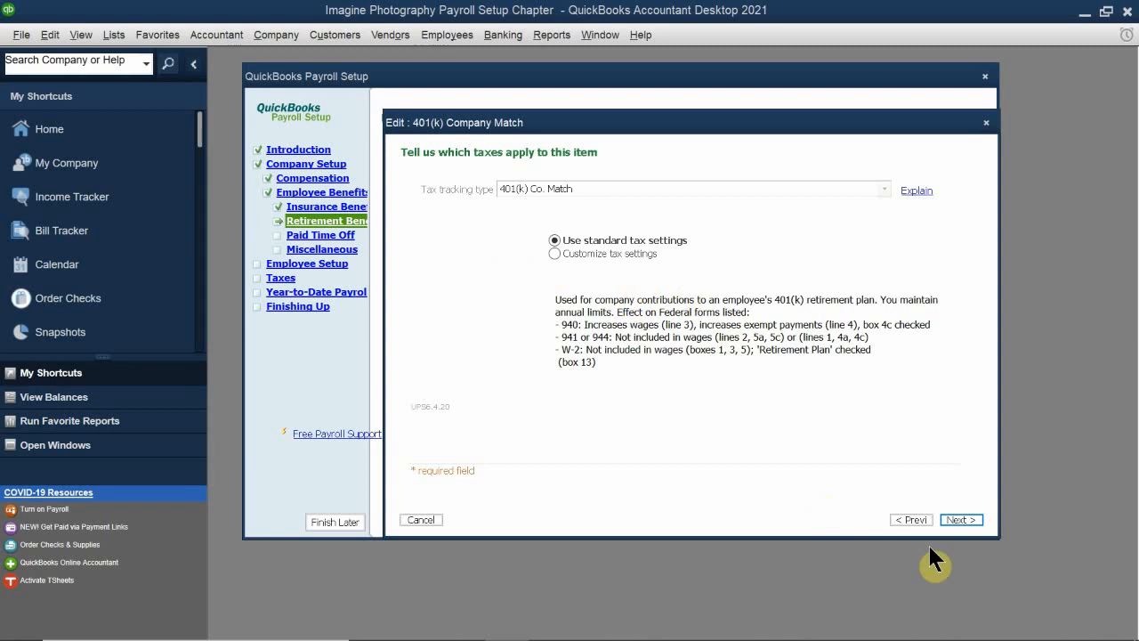
left_click(963, 521)
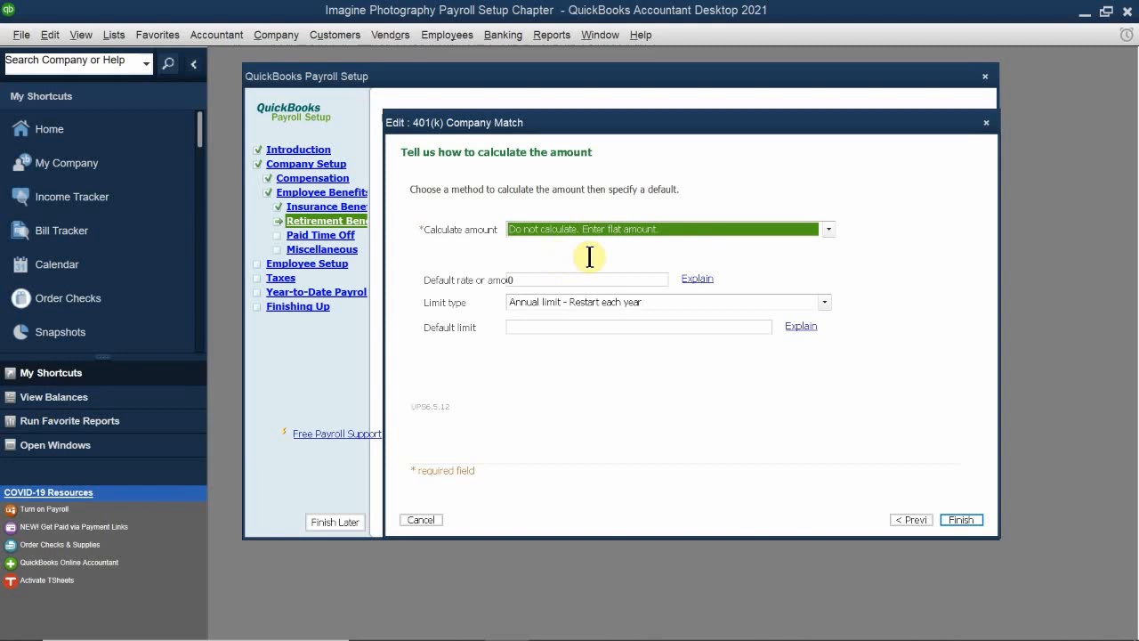
Step: Calculate the 401(k) company match as a percentage of pay with a default rate of 2%
left_click(554, 229)
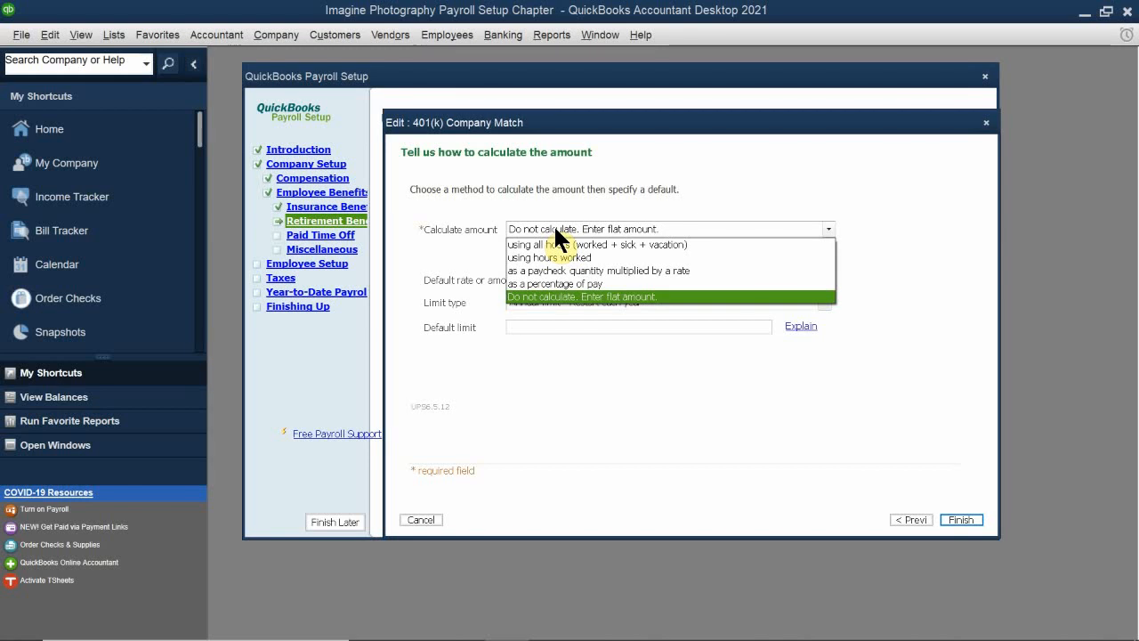
left_click(540, 282)
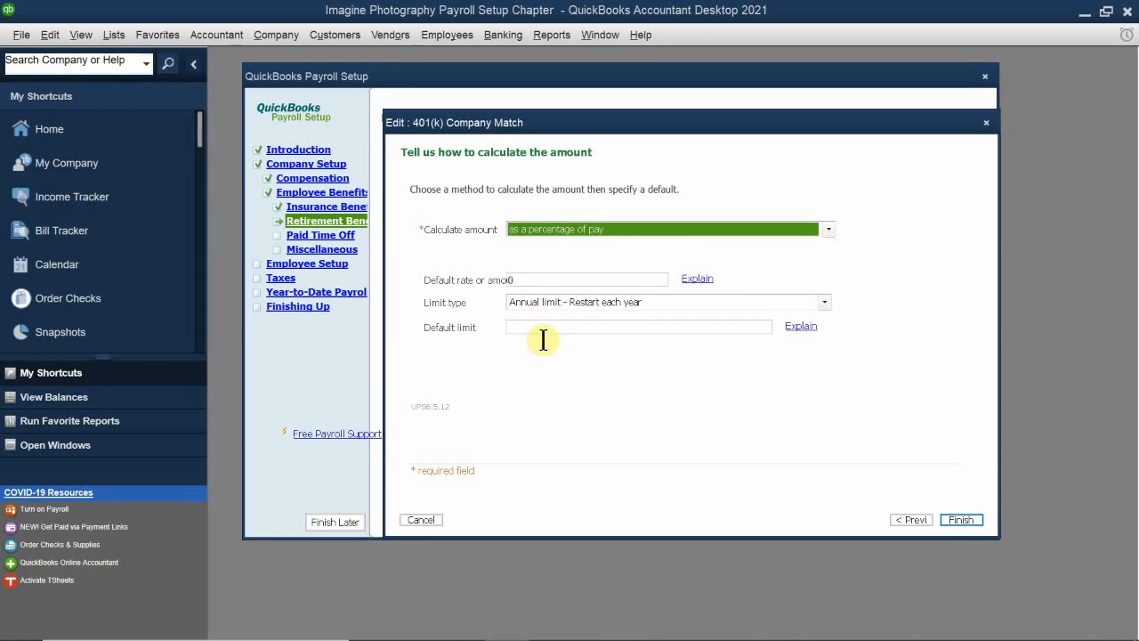
left_click(546, 280)
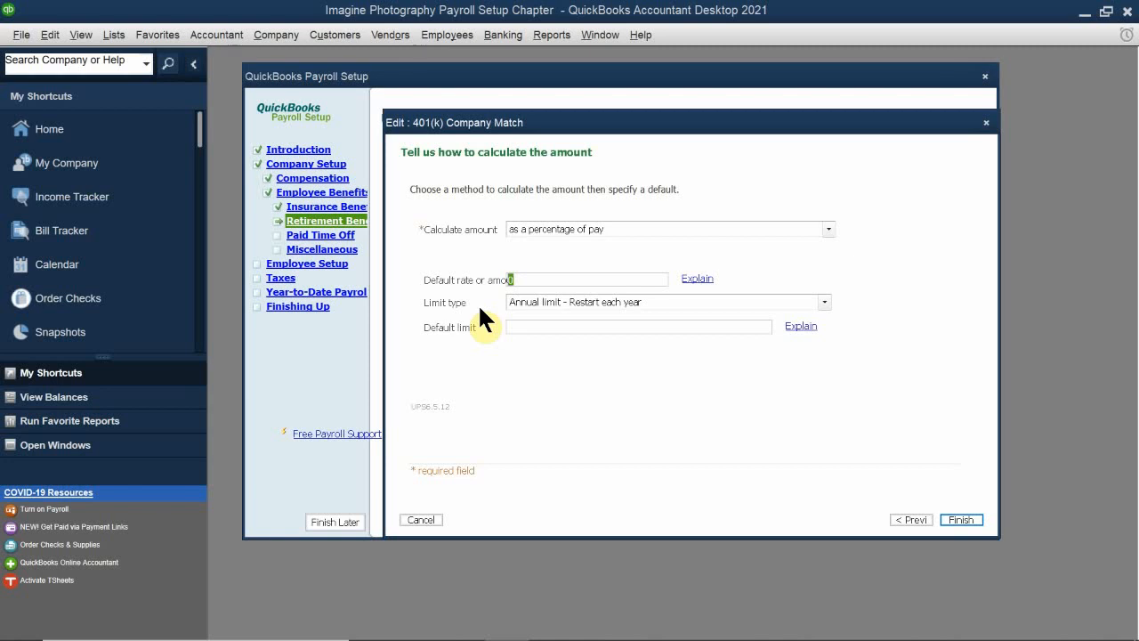
type("2")
type("%^")
key("BackSpace")
key("BackSpace")
type("*")
key("BackSpace")
type("%")
Step: Give the company match an annual limit restarting each year with a default limit of 5500, and save the item
left_click(555, 302)
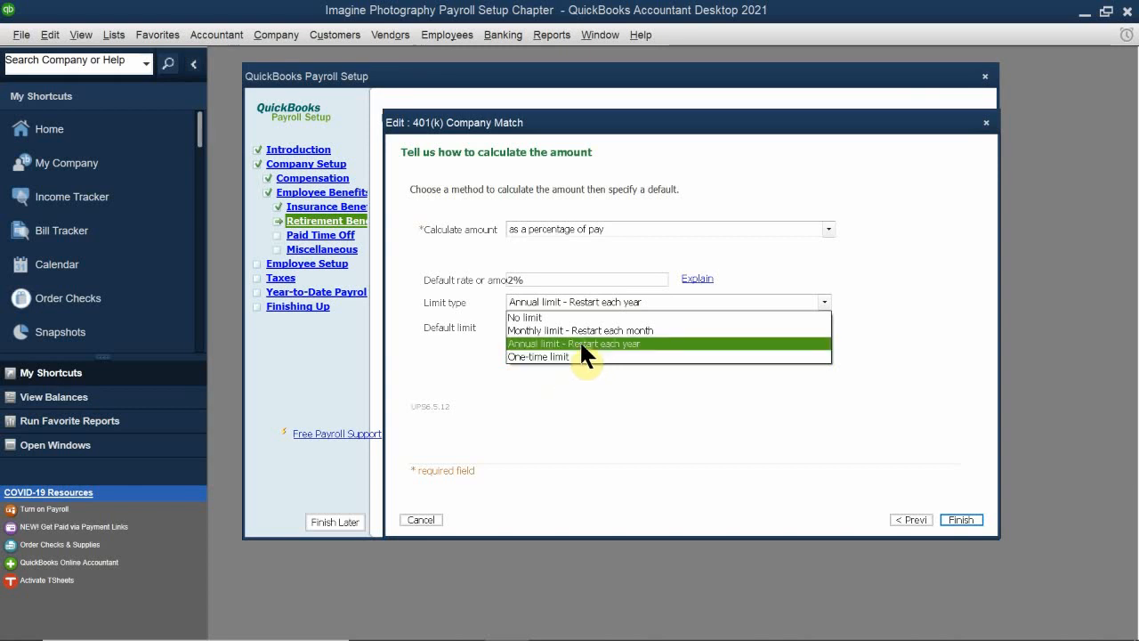
left_click(581, 343)
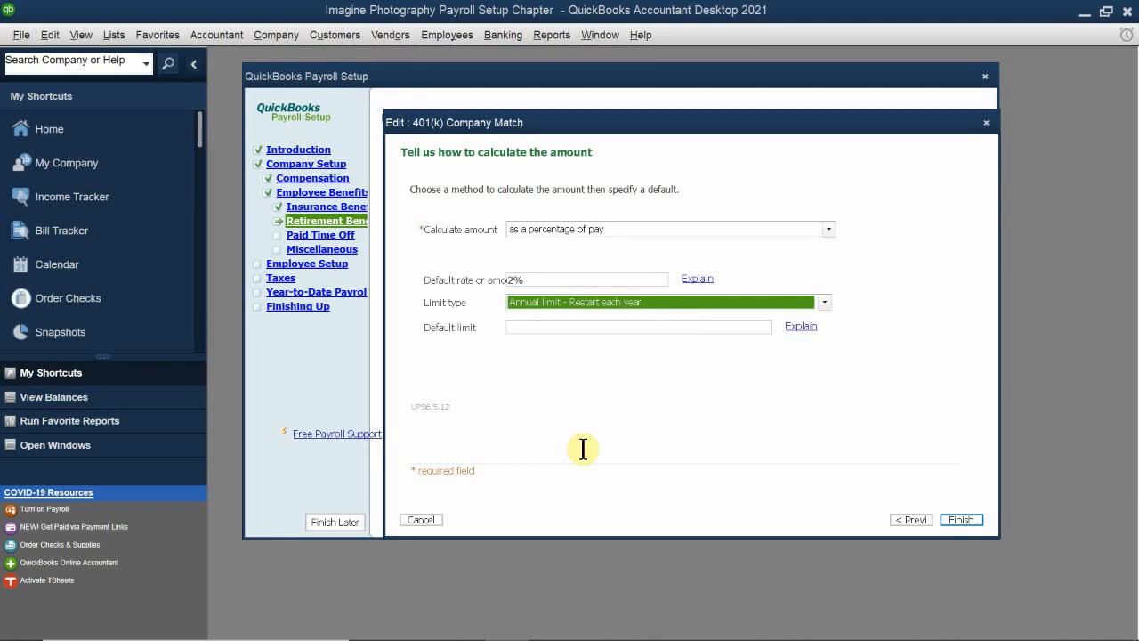
left_click(523, 328)
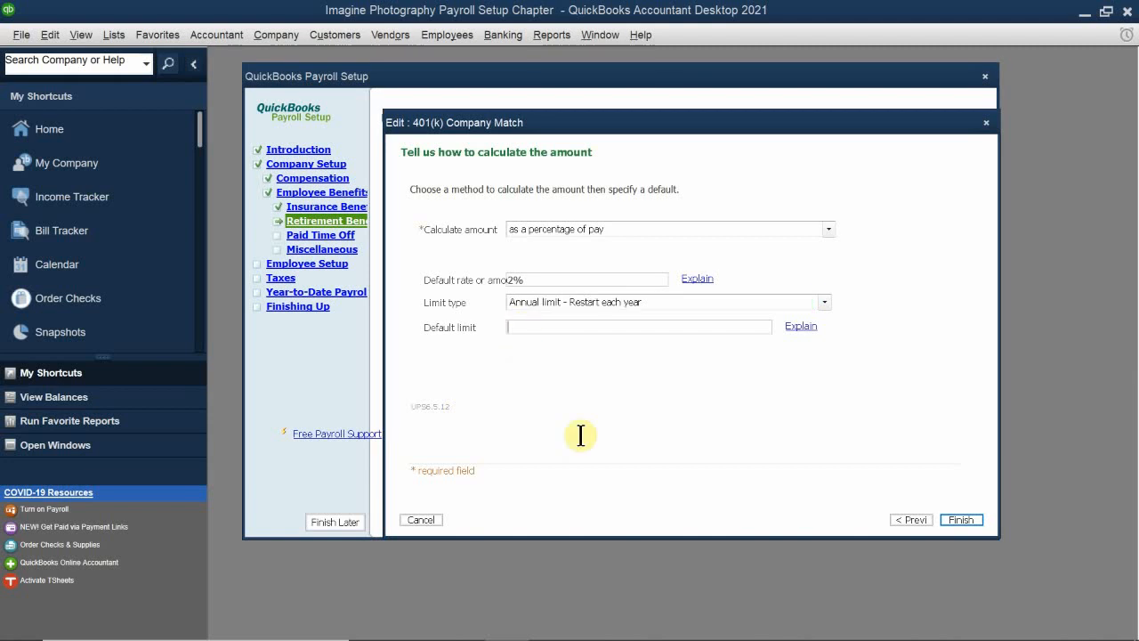
type("5")
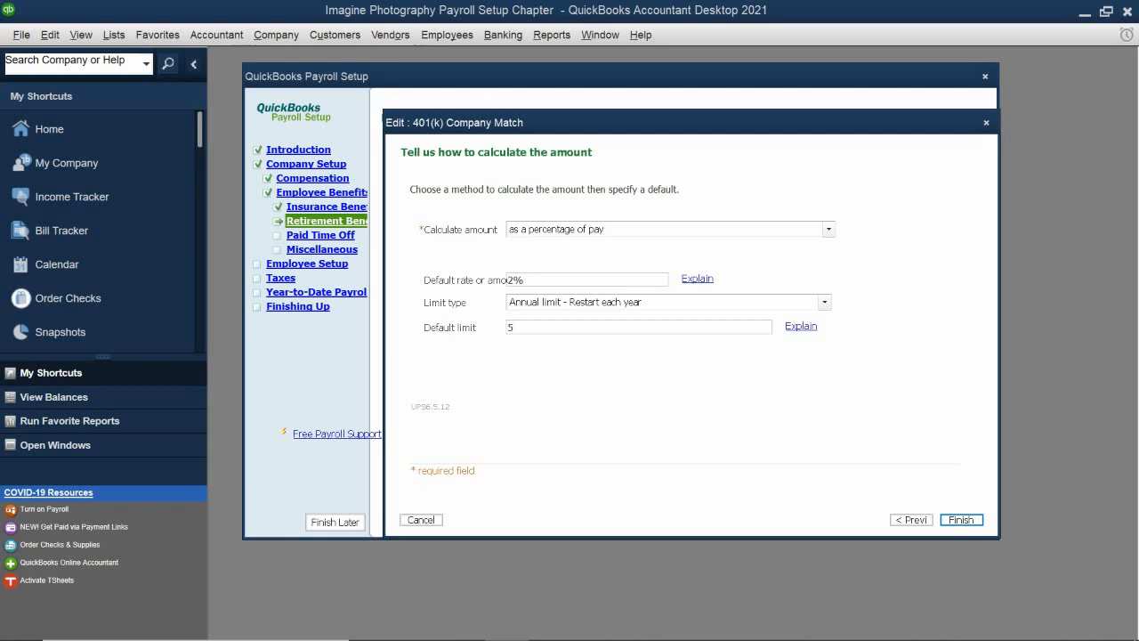
type("500")
left_click(976, 523)
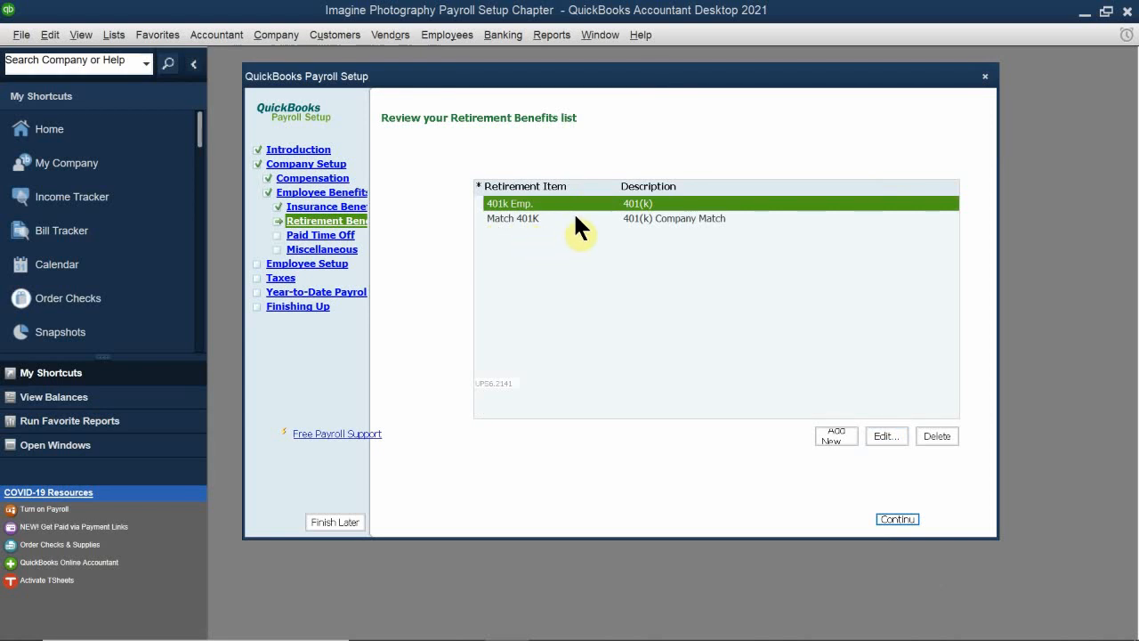
Step: Edit the employee 401(k) item, rename it 401K Deduction on paychecks, and proceed to its payment schedule
left_click(884, 436)
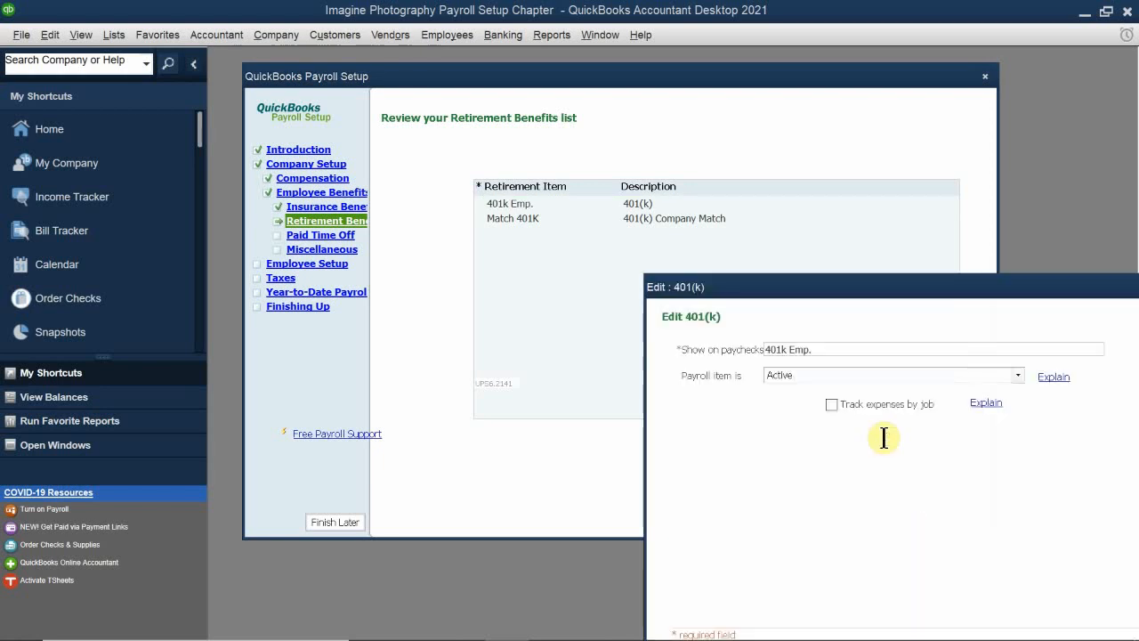
left_click_drag(792, 289, 501, 193)
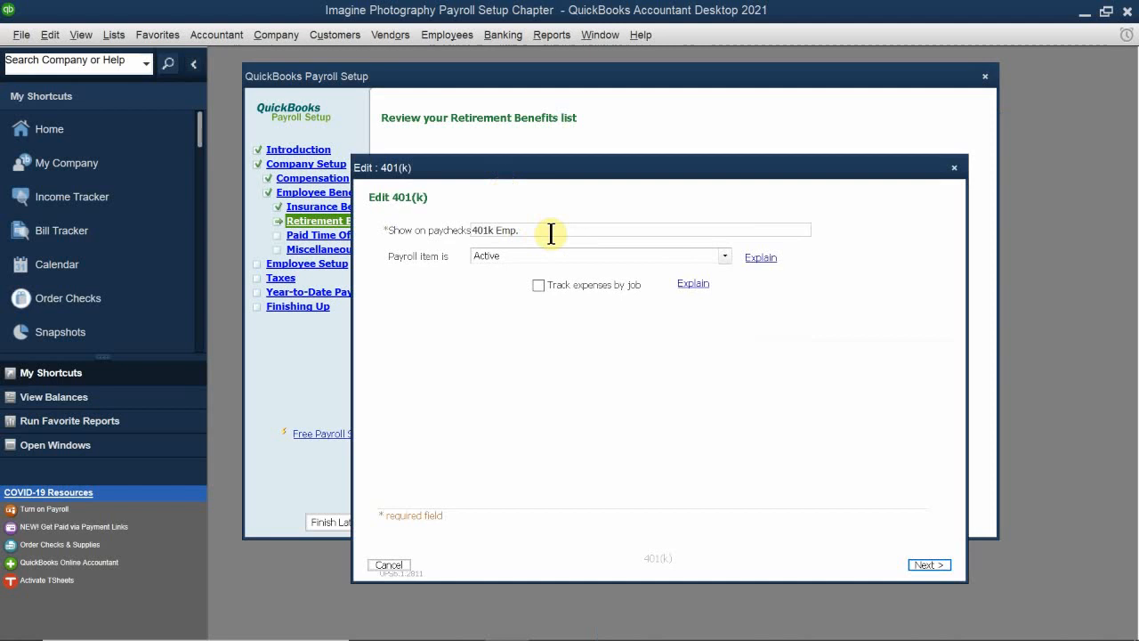
left_click_drag(552, 229, 368, 202)
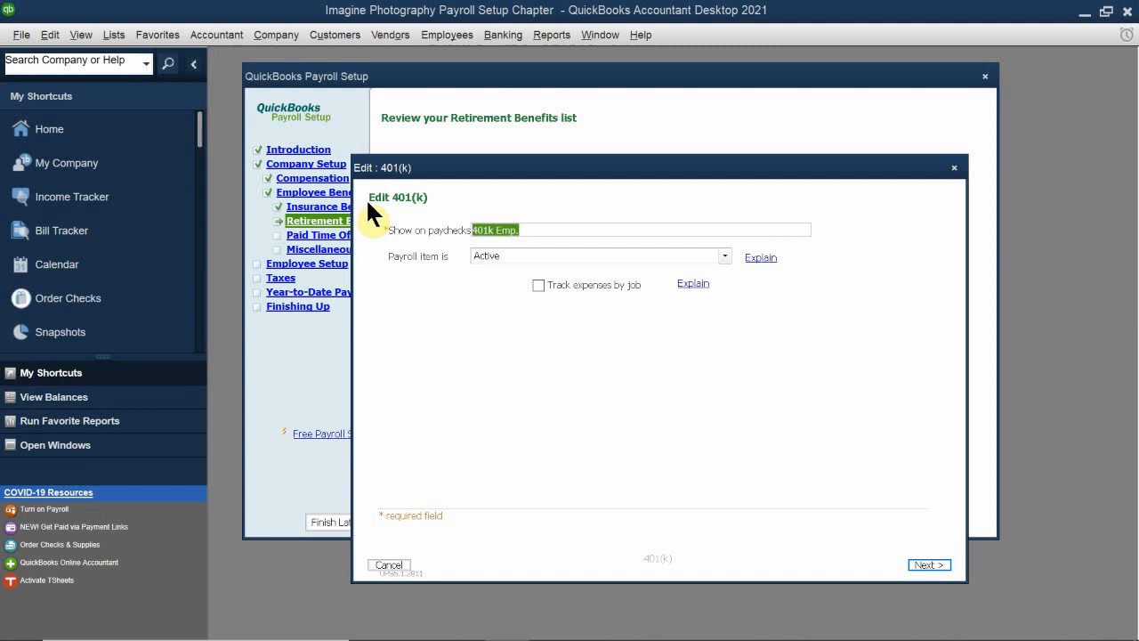
key("End")
key("BackSpace")
key("BackSpace")
key("BackSpace")
key("BackSpace")
key("BackSpace")
key("BackSpace")
type("K Deduction")
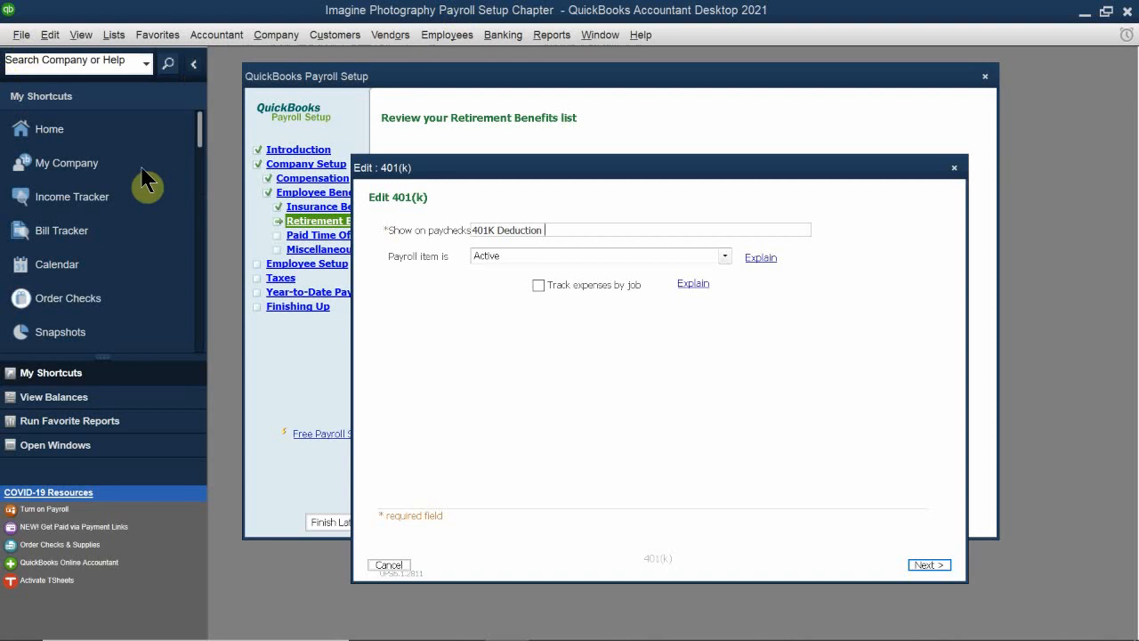
left_click(923, 566)
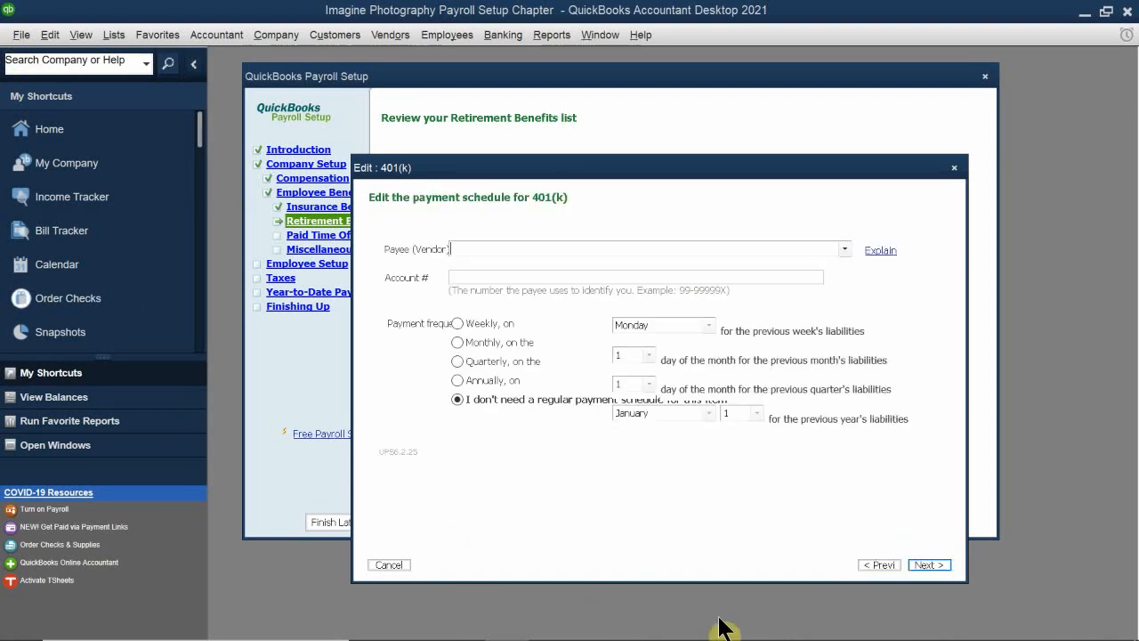
Step: Leave the 401K Deduction without a regular payment schedule, assign it to Payroll Liabilities:Other Payroll Liabilities, and accept the standard tax settings
left_click(931, 563)
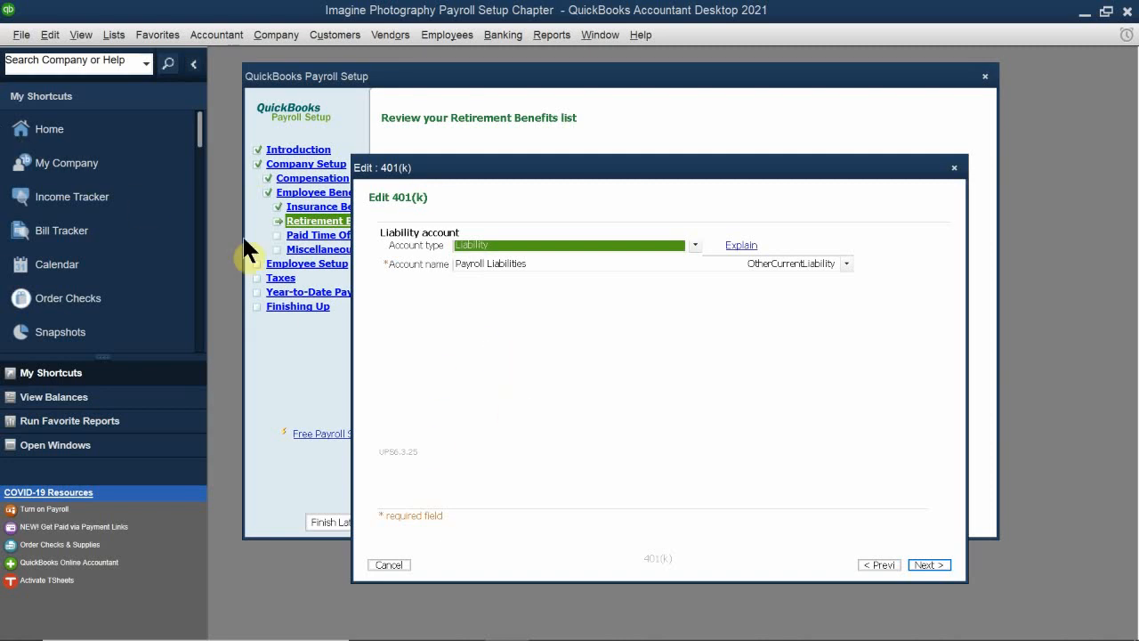
left_click(531, 265)
left_click(530, 256)
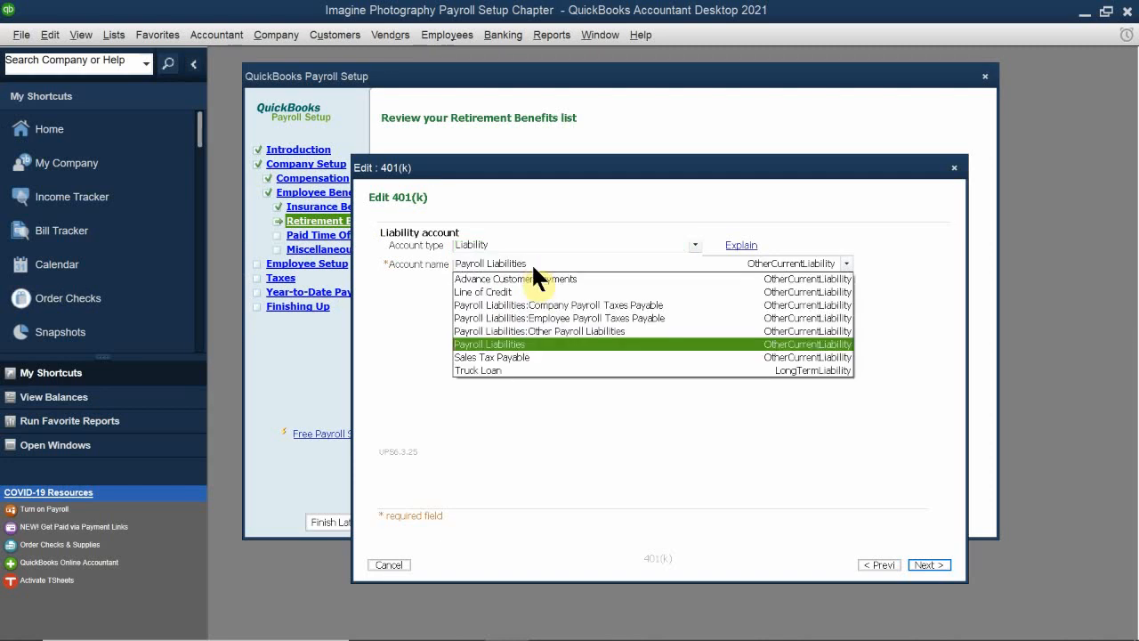
left_click(574, 331)
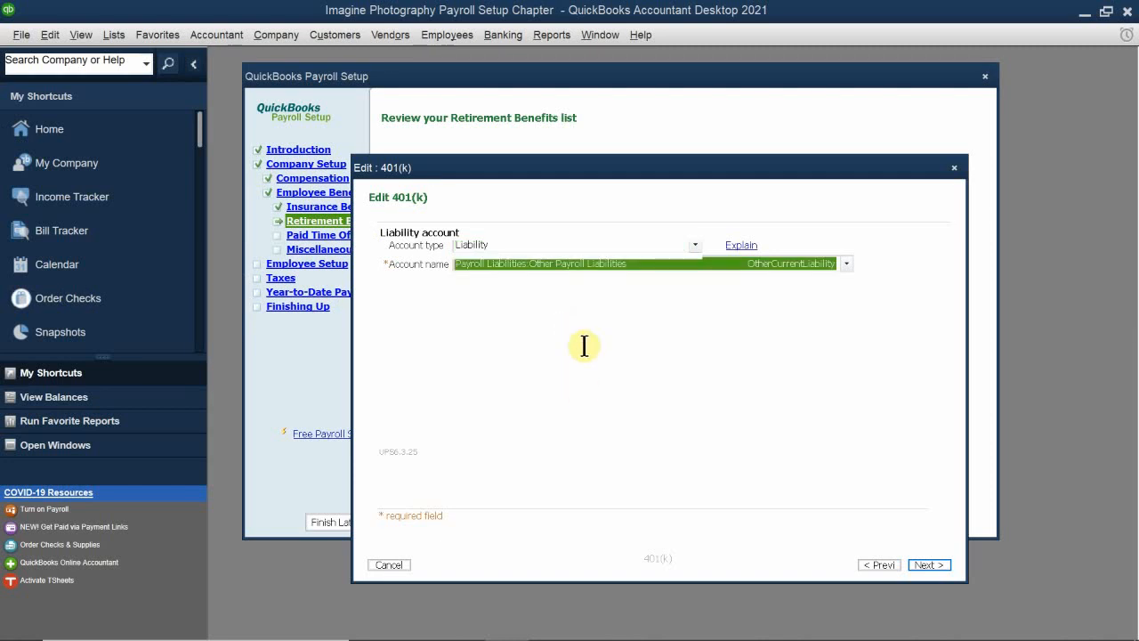
key("shift+Tab")
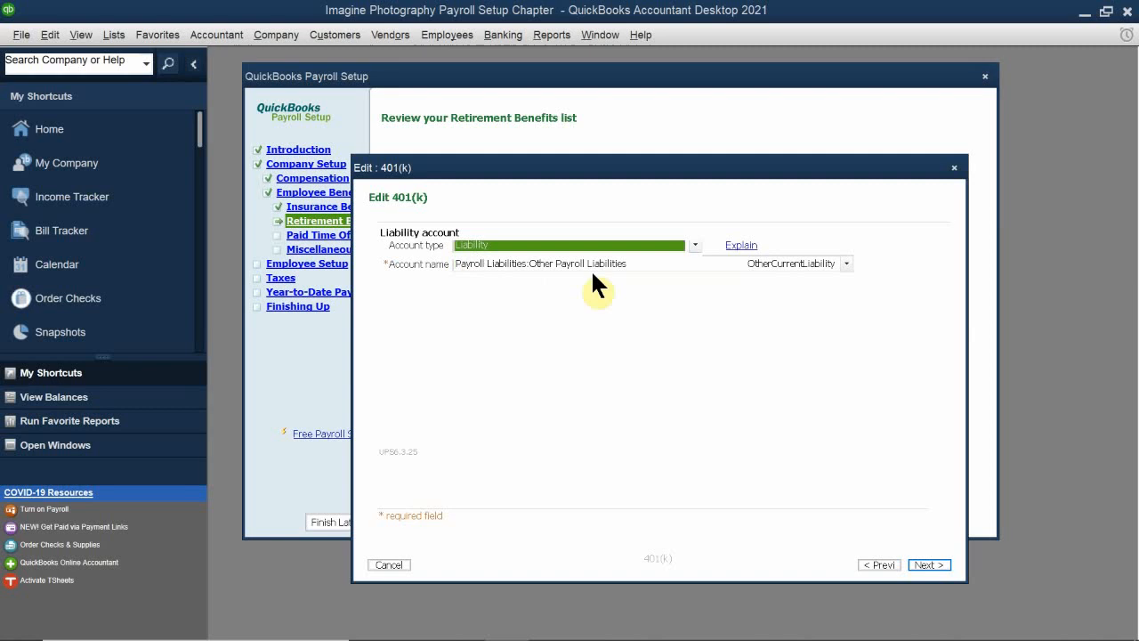
left_click(926, 562)
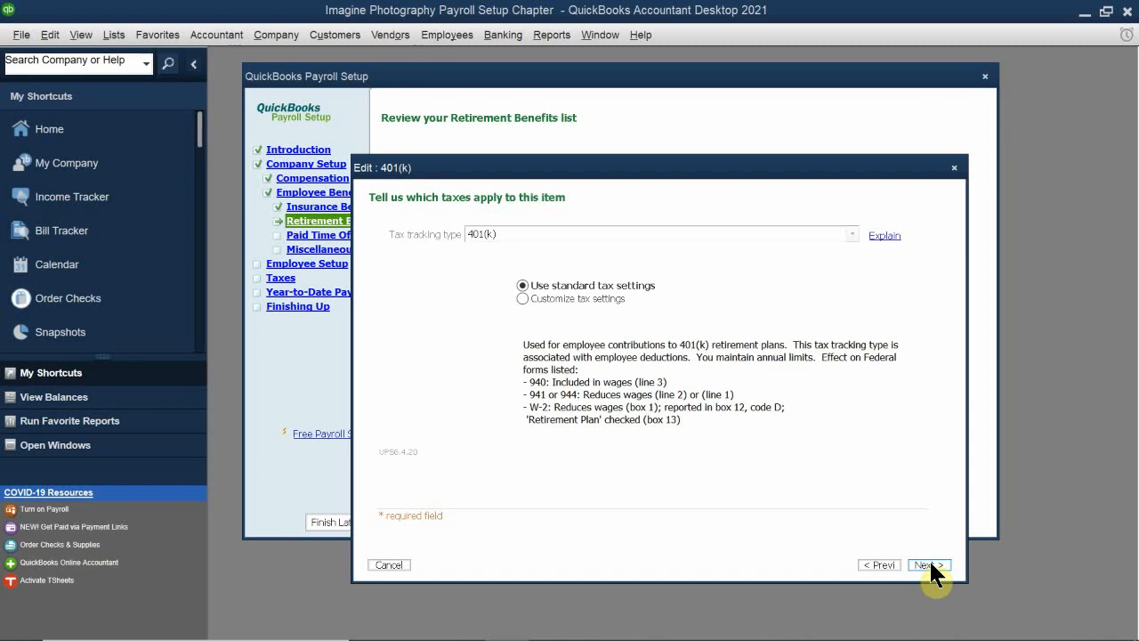
left_click(928, 565)
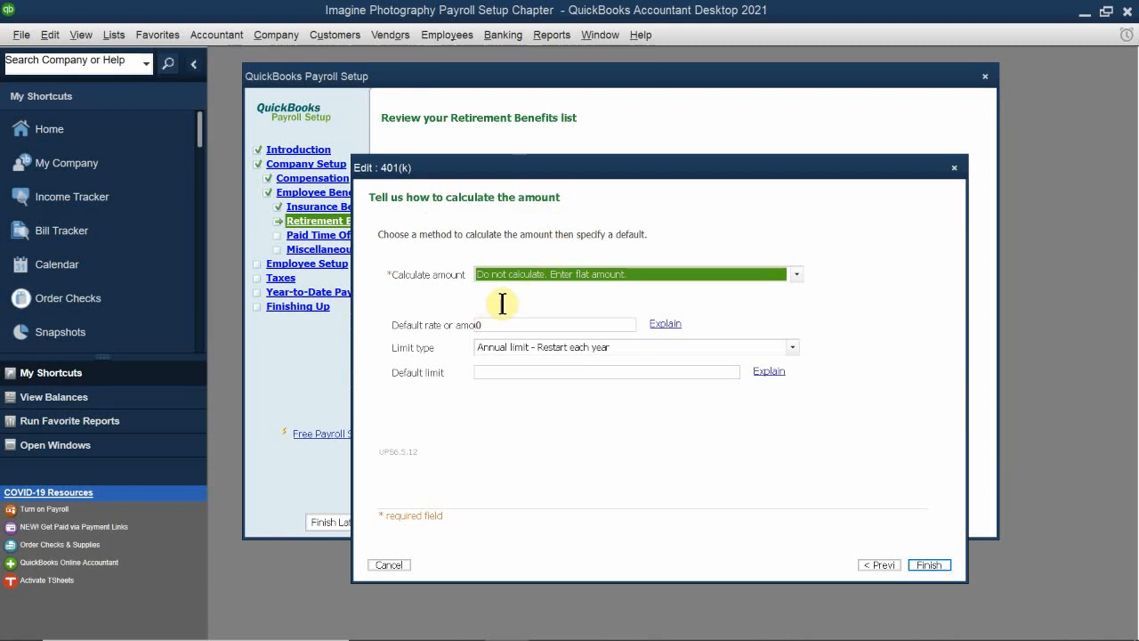
Step: Calculate the employee 401(k) deduction as a percentage of pay with a default rate of 4%
left_click(546, 273)
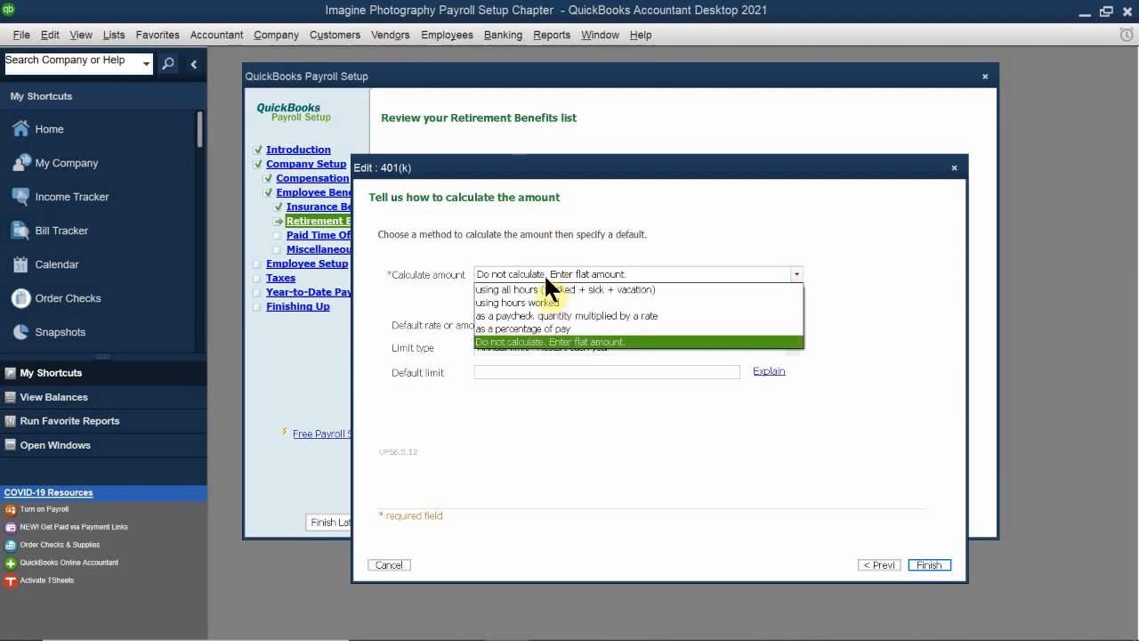
left_click(508, 328)
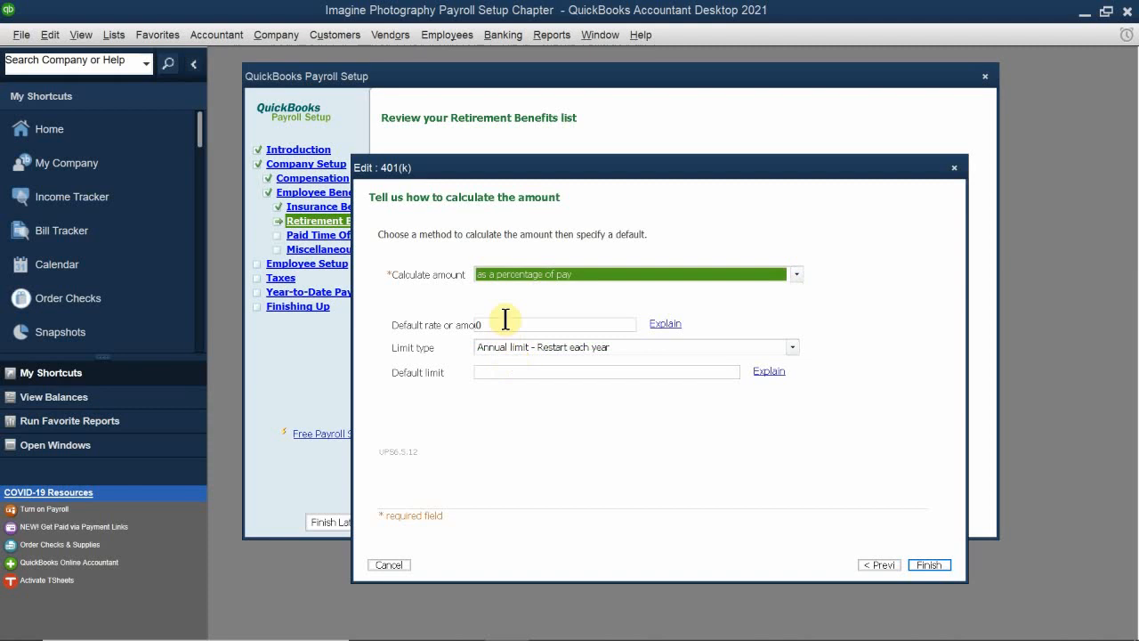
left_click(508, 324)
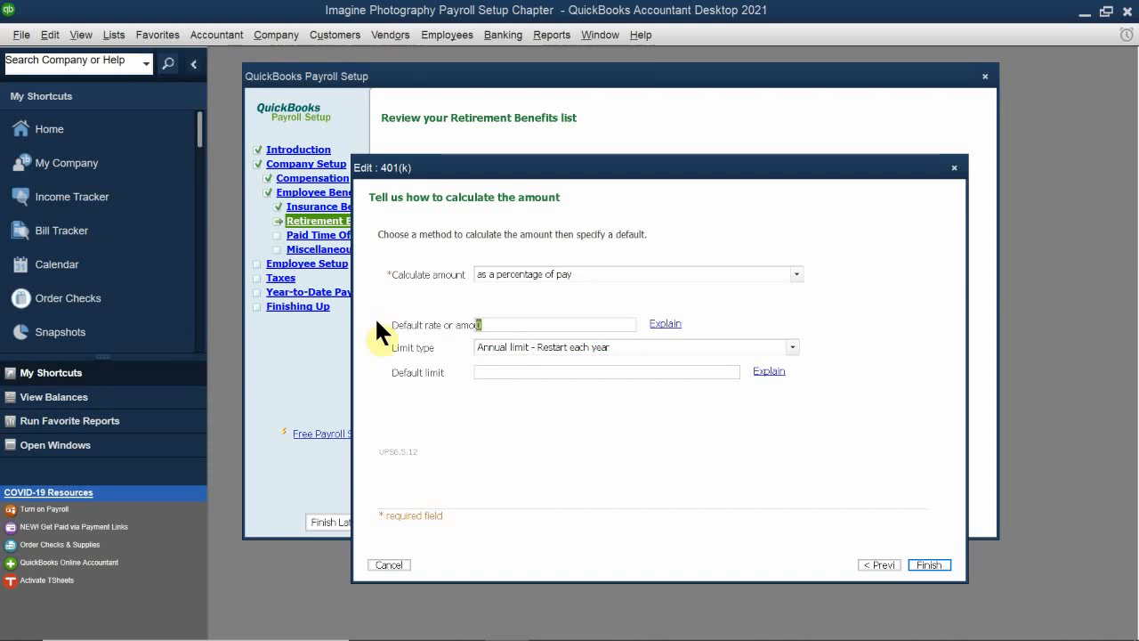
type("4")
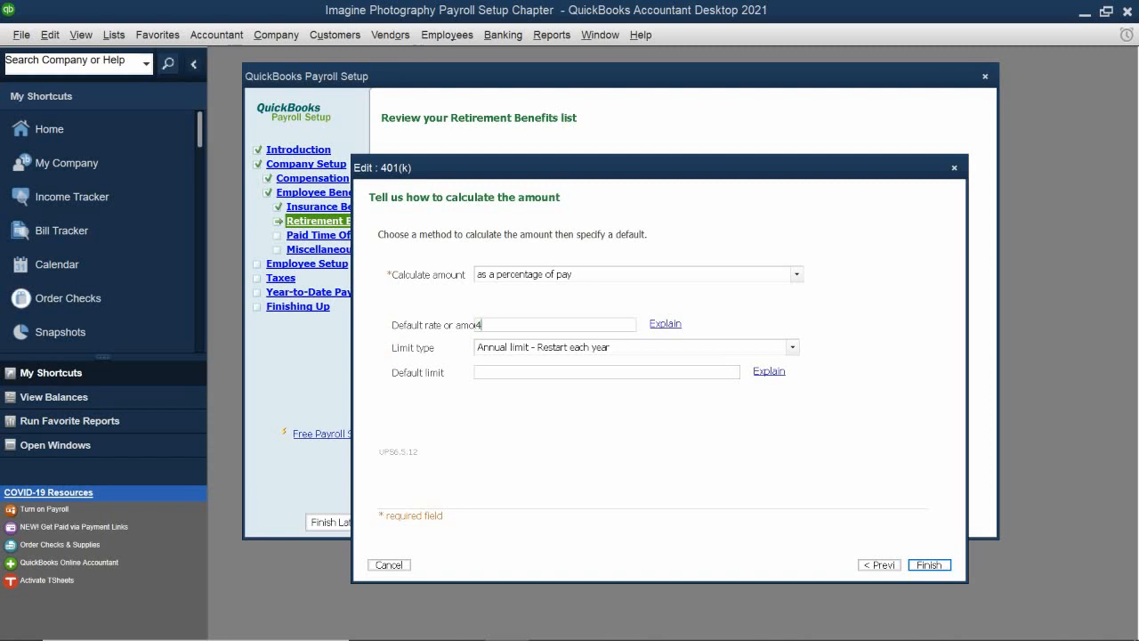
type("%")
key("BackSpace")
type("%")
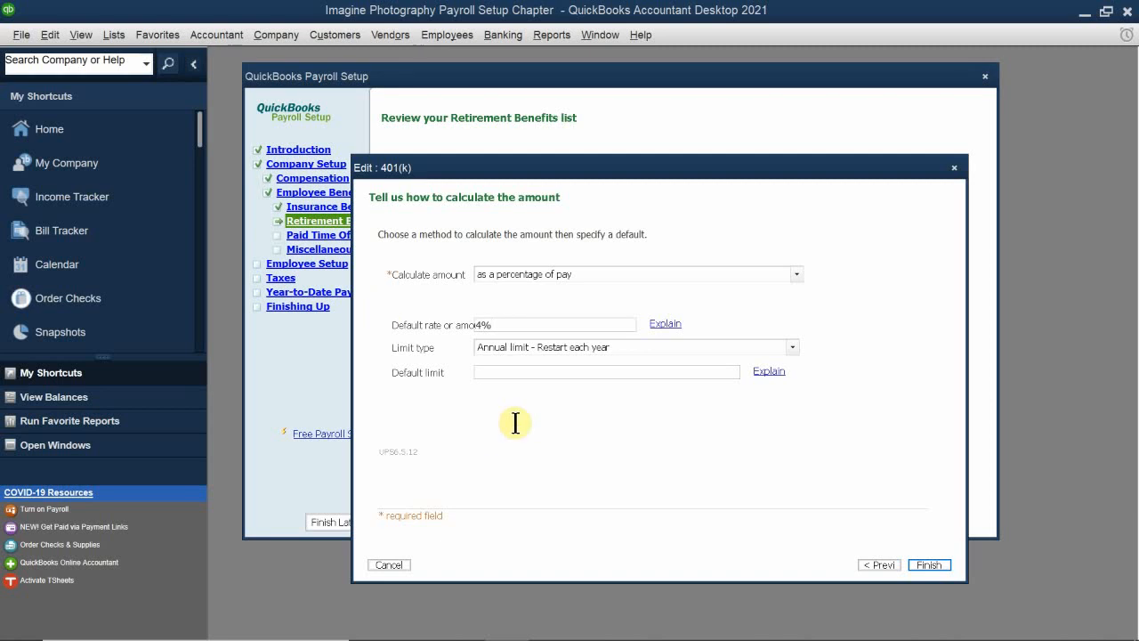
Step: Give the 401(k) deduction an annual limit restarting each year with a default limit of 16500
left_click(525, 345)
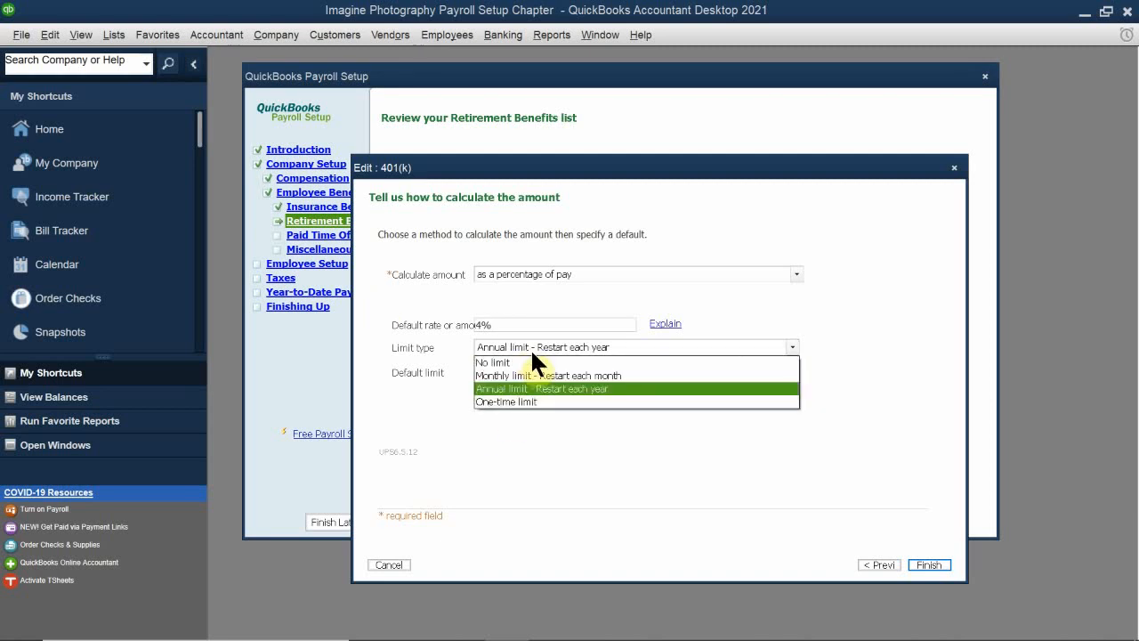
left_click(584, 388)
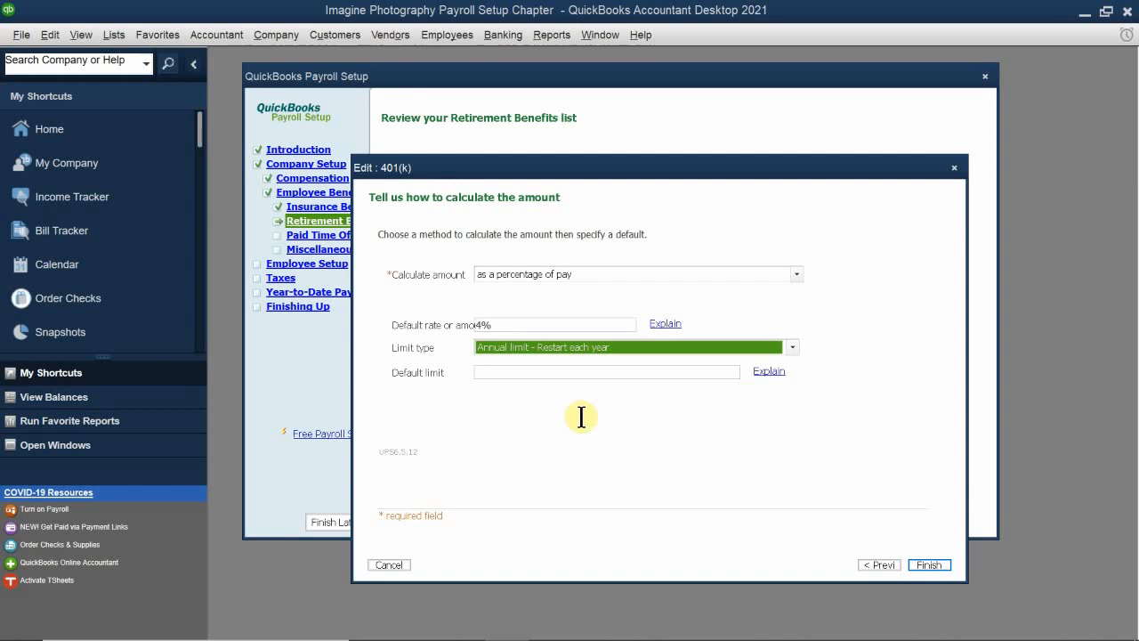
left_click(527, 373)
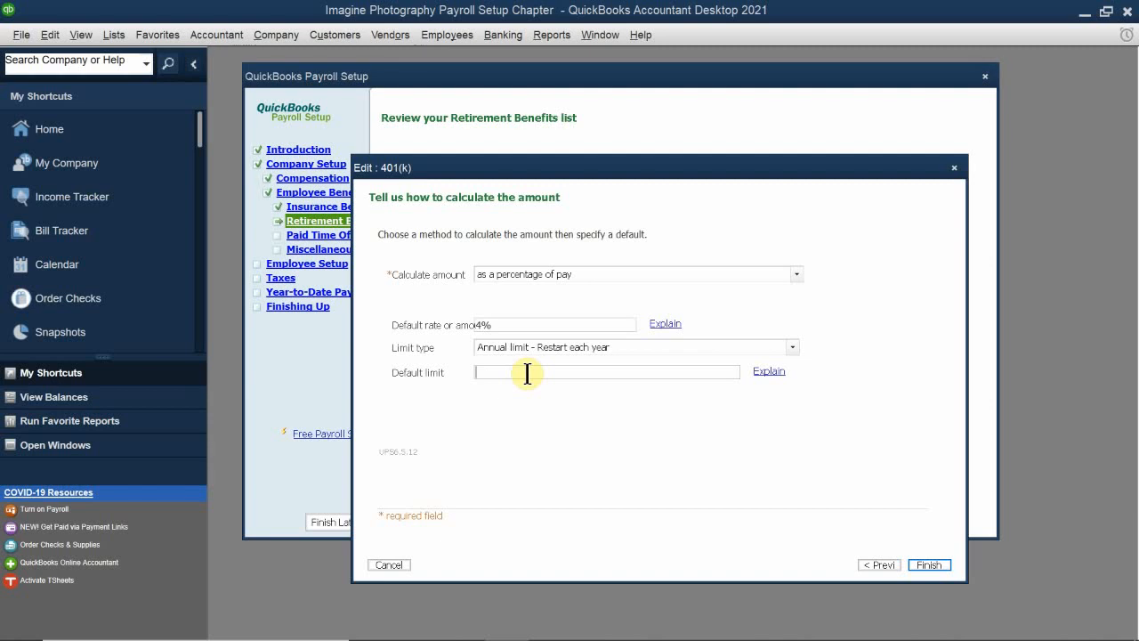
type("16500")
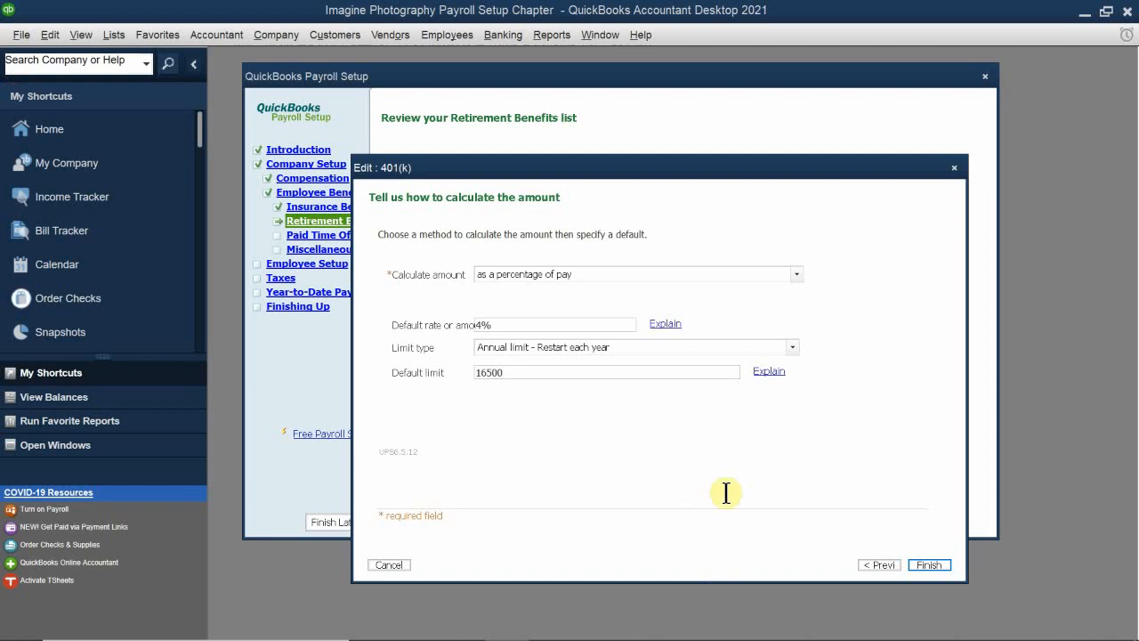
Step: Return to the 401(k) deduction's payment schedule, set Merrill Lynch as the payee, and enter the payee account number
left_click(876, 565)
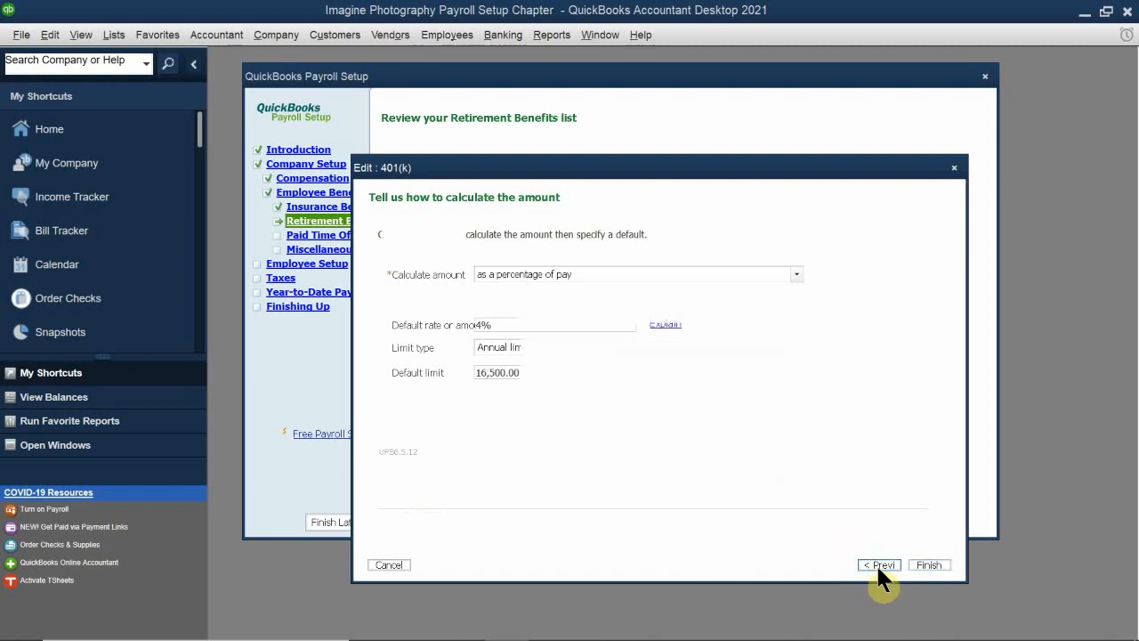
left_click(877, 566)
left_click(877, 566)
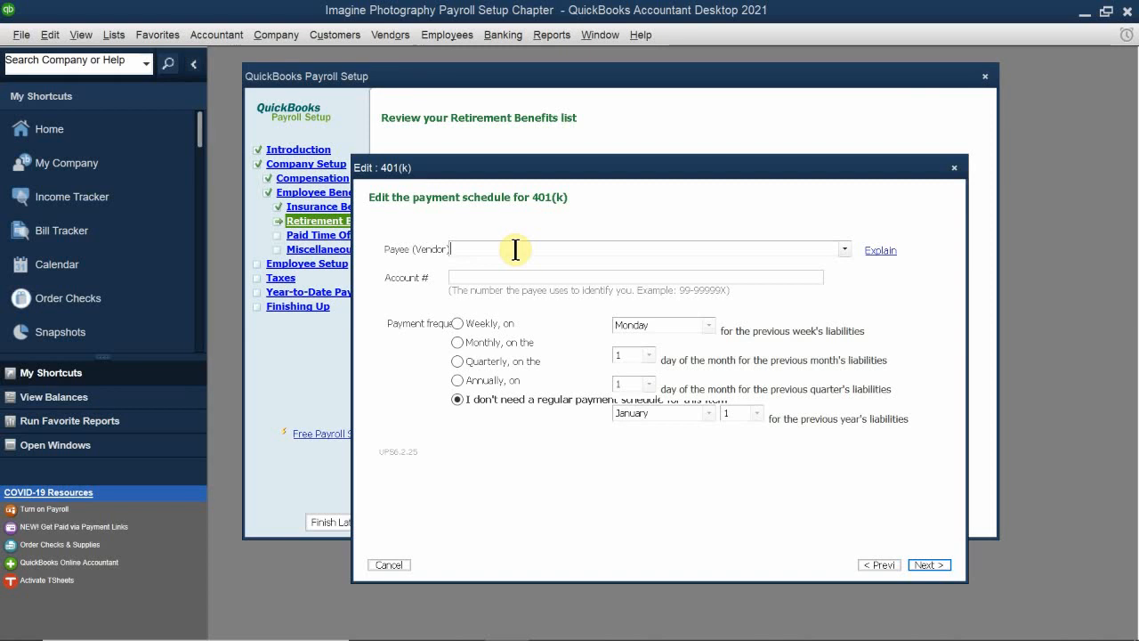
type("Merrill Lynch")
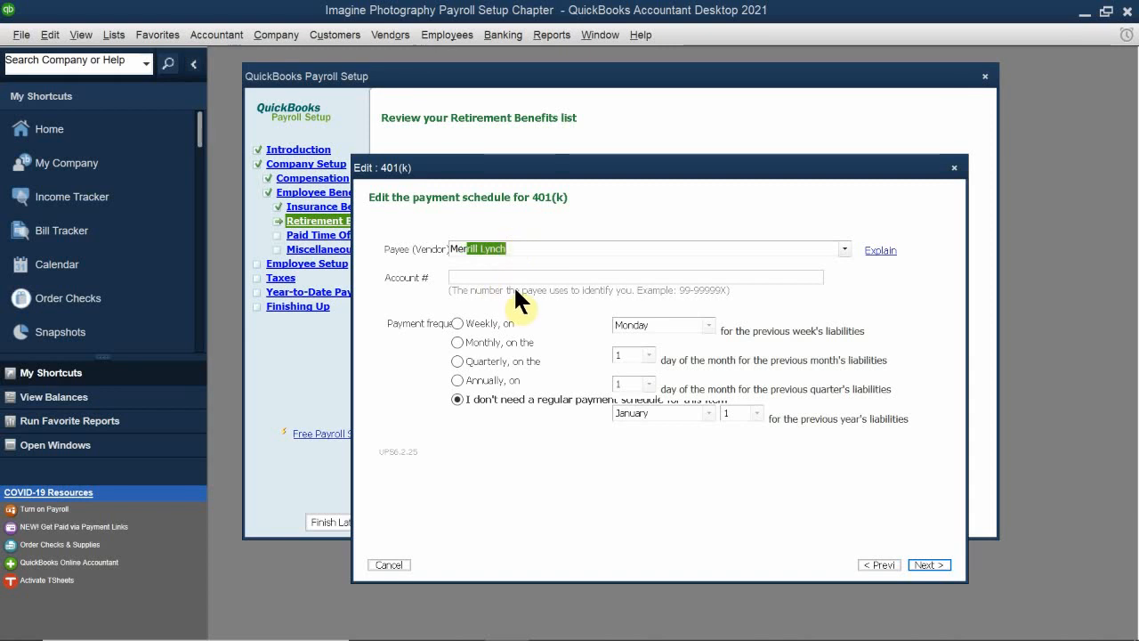
left_click(514, 282)
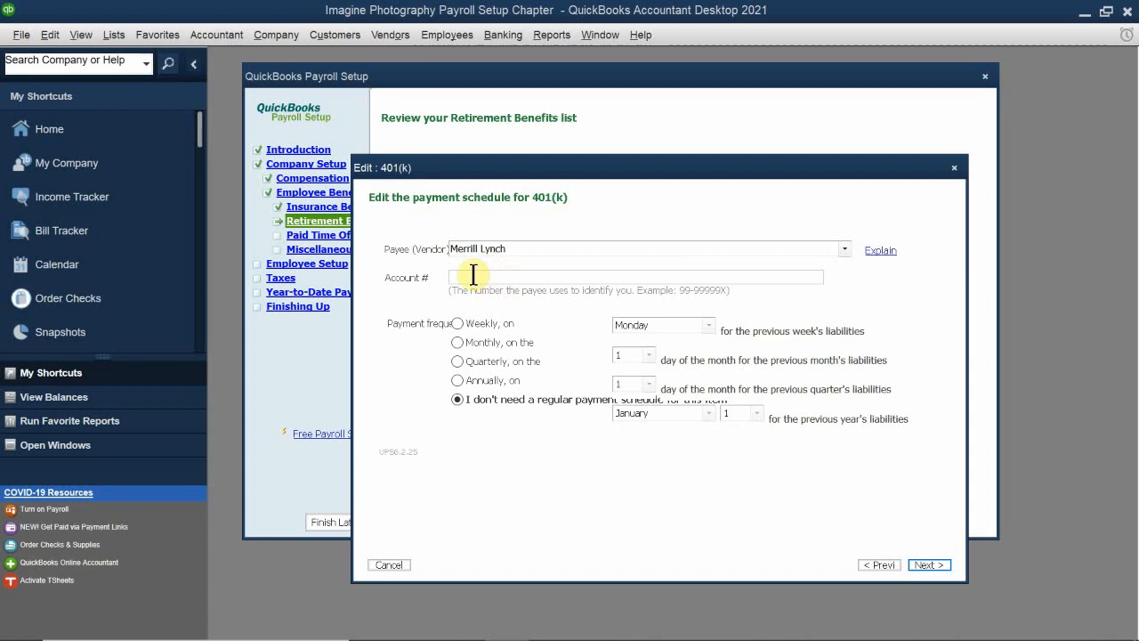
type("99")
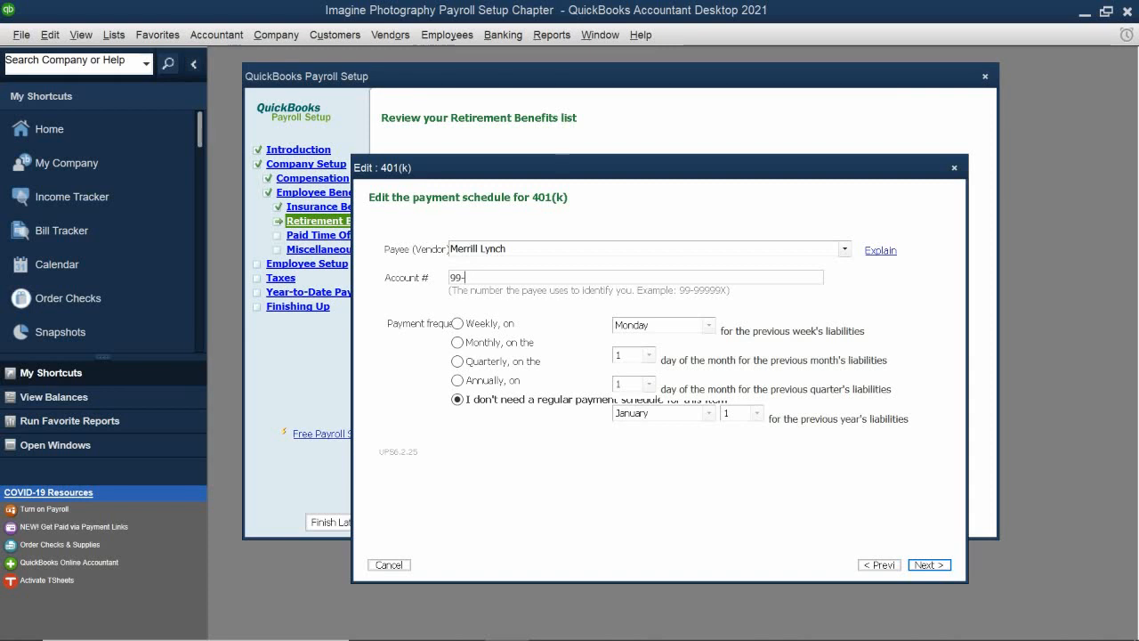
type("-12345678")
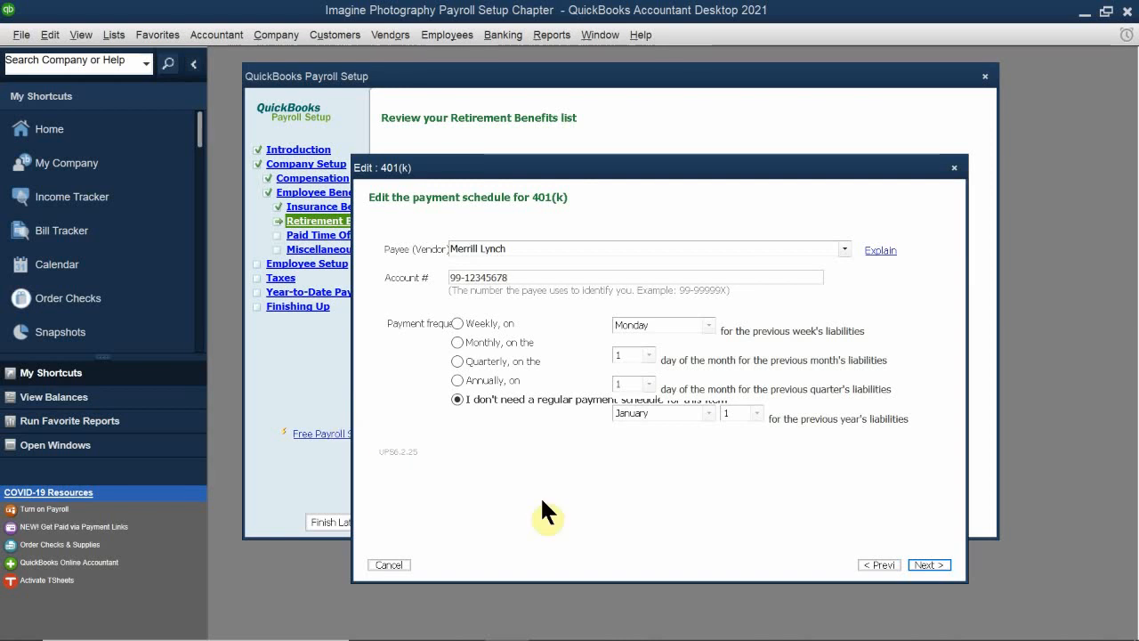
Step: Keep the 401(k) deduction's standard tax settings and calculation settings, and save the item
left_click(927, 566)
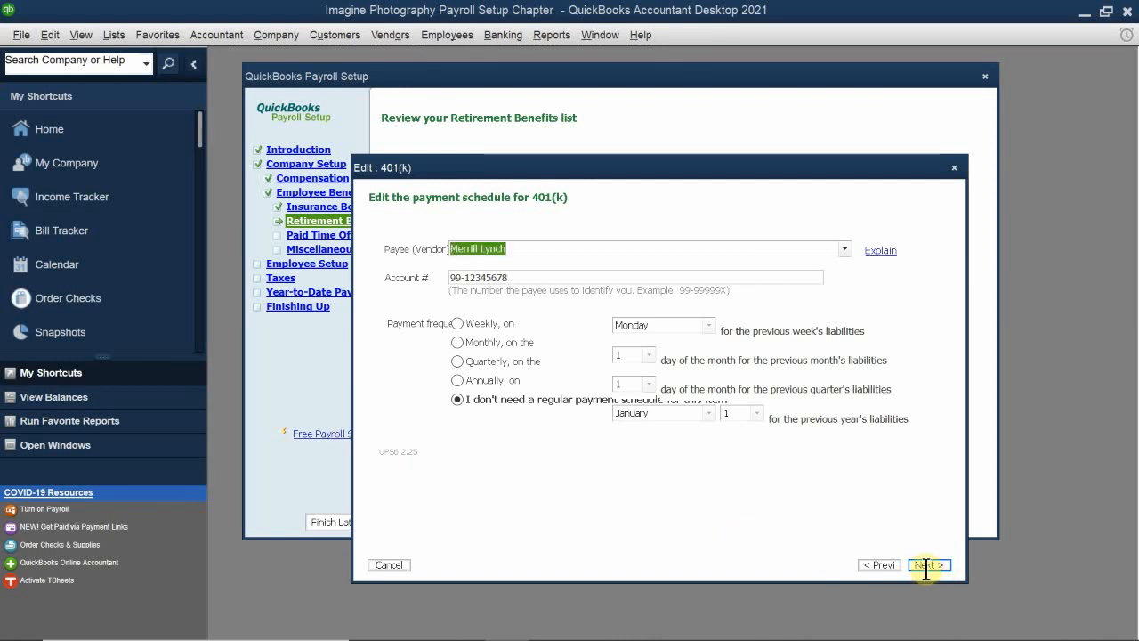
left_click(927, 566)
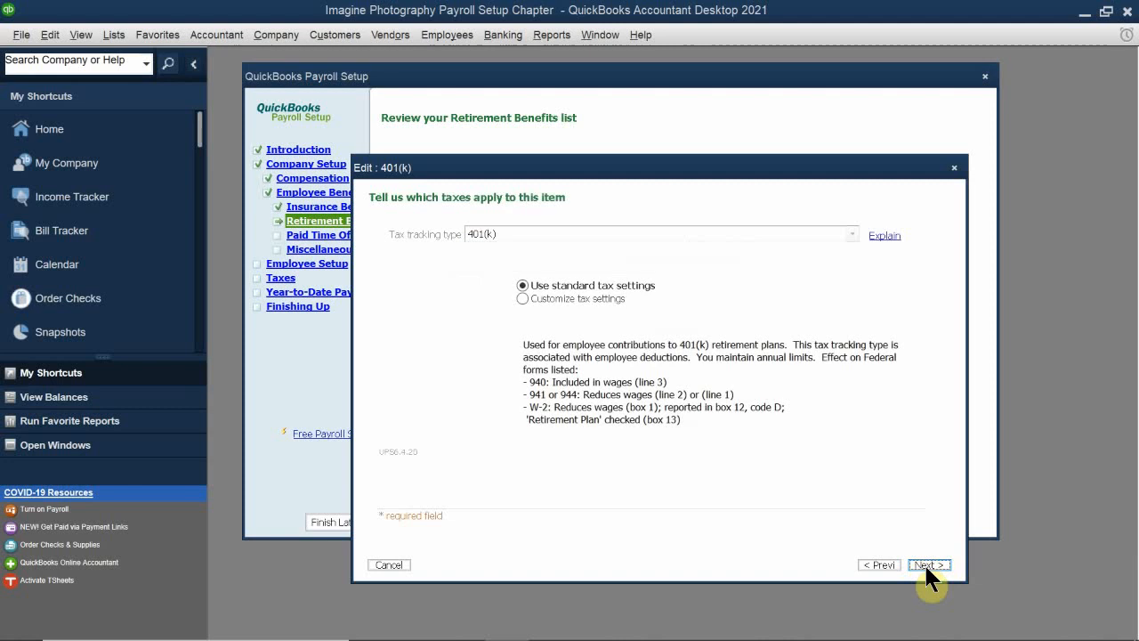
left_click(927, 566)
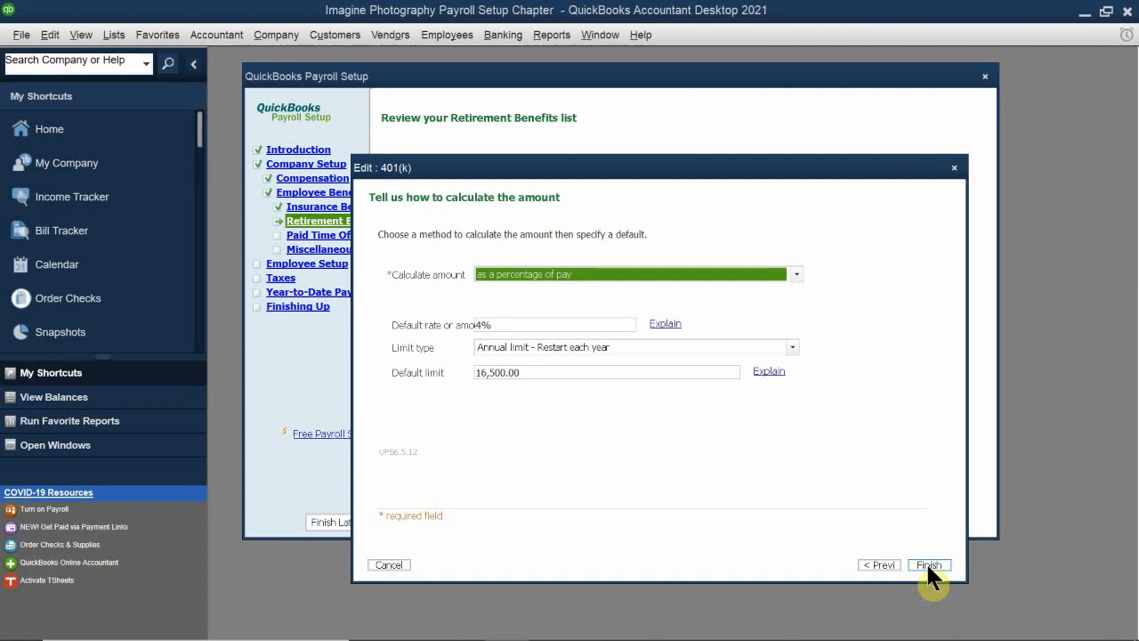
left_click(927, 562)
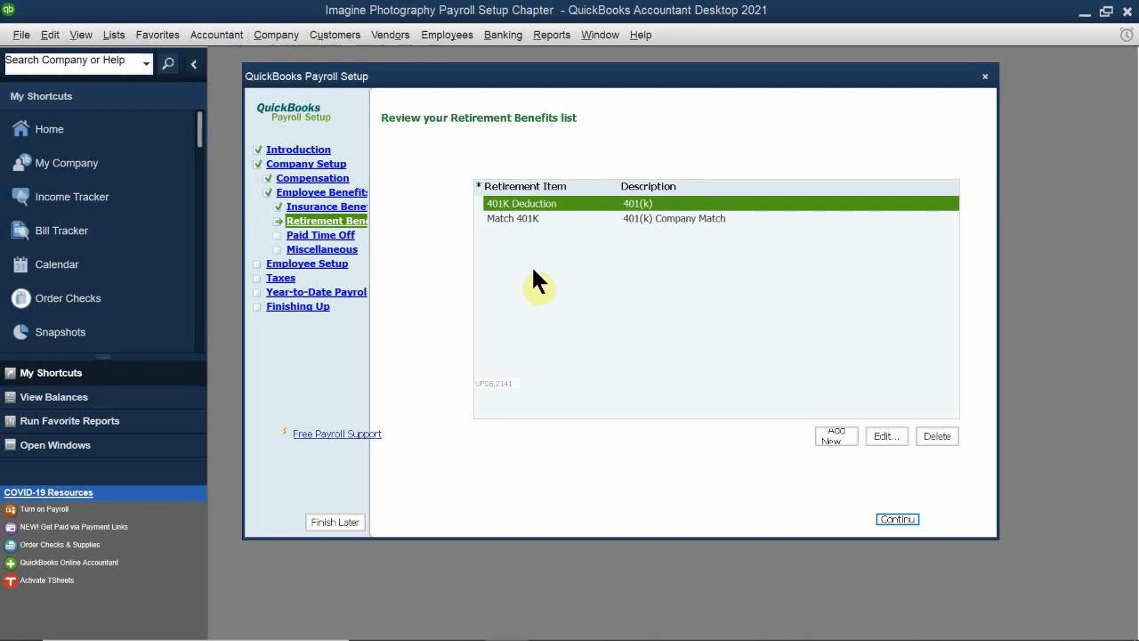
Step: Continue to the Paid Time Off section and add paid vacation time off for employees
left_click(898, 519)
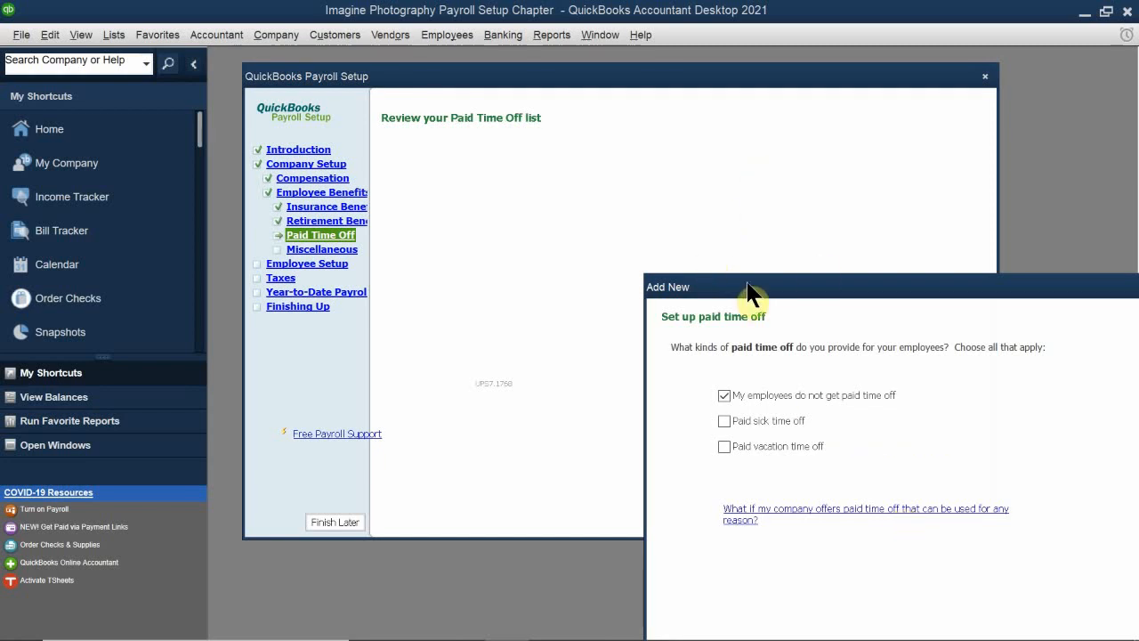
left_click_drag(752, 288, 513, 164)
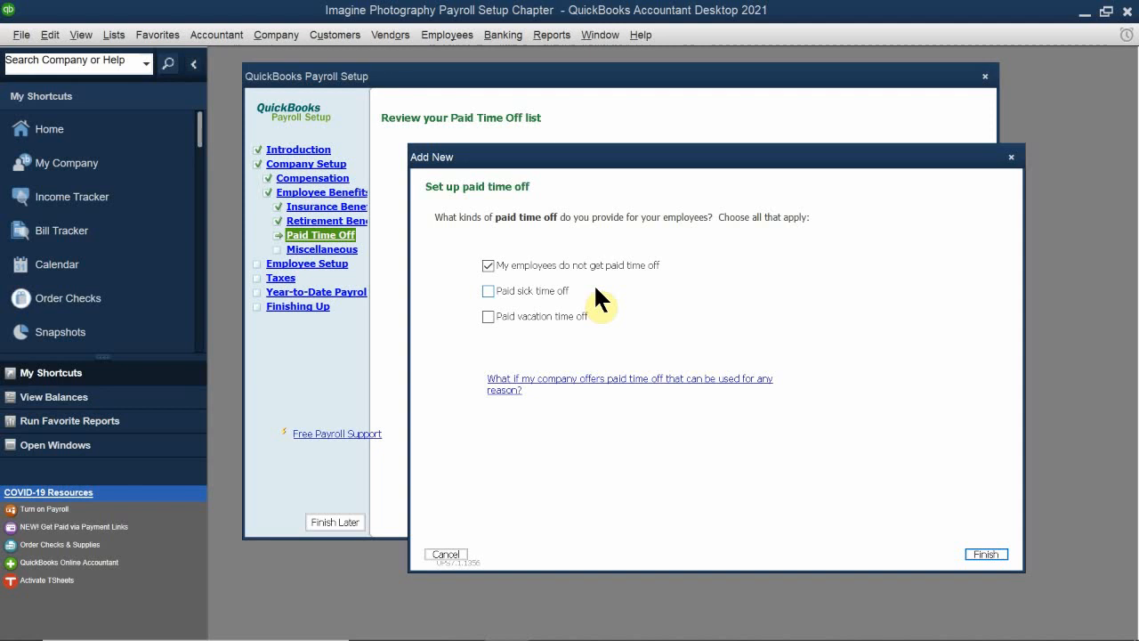
left_click(488, 316)
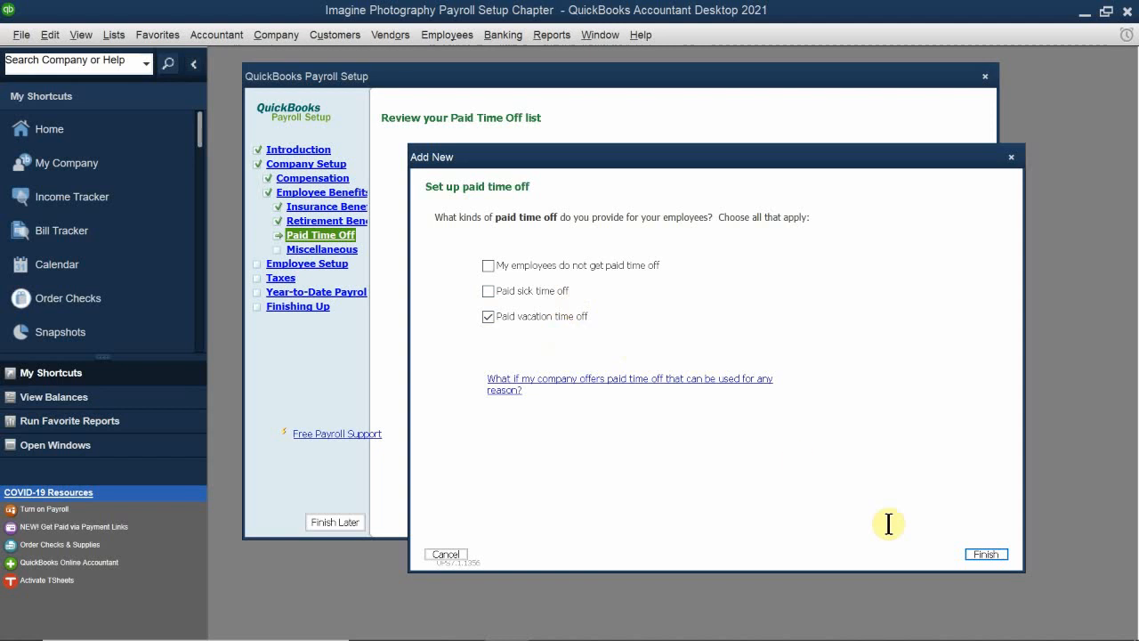
left_click(982, 554)
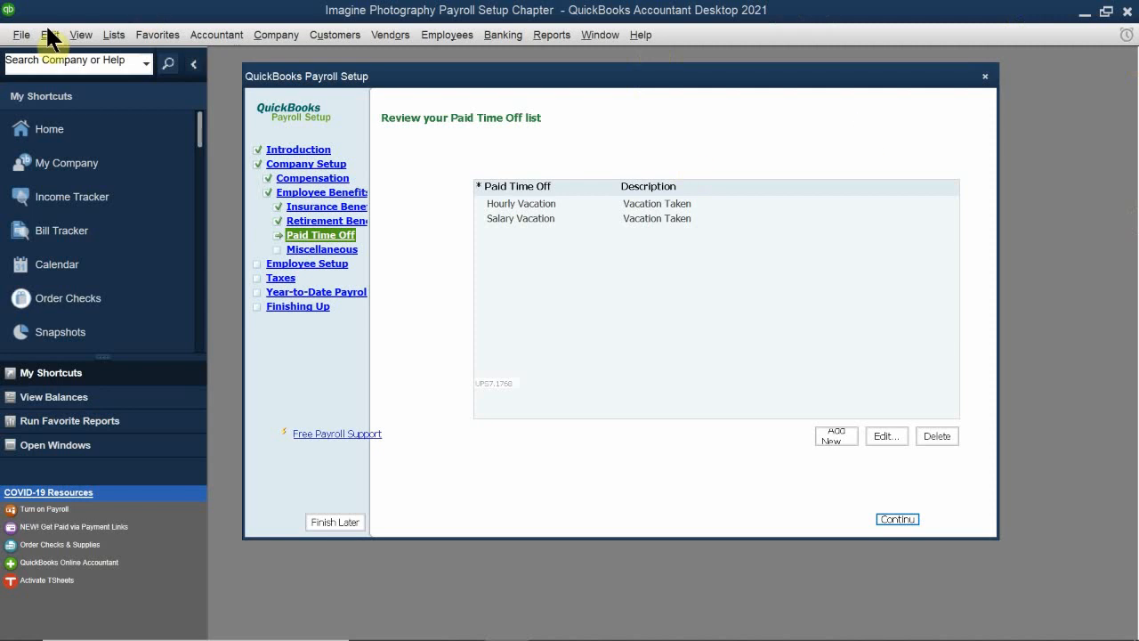
Step: Edit the Hourly Vacation item to use the Payroll Expenses:Gross Wages expense account, and save it
left_click(534, 203)
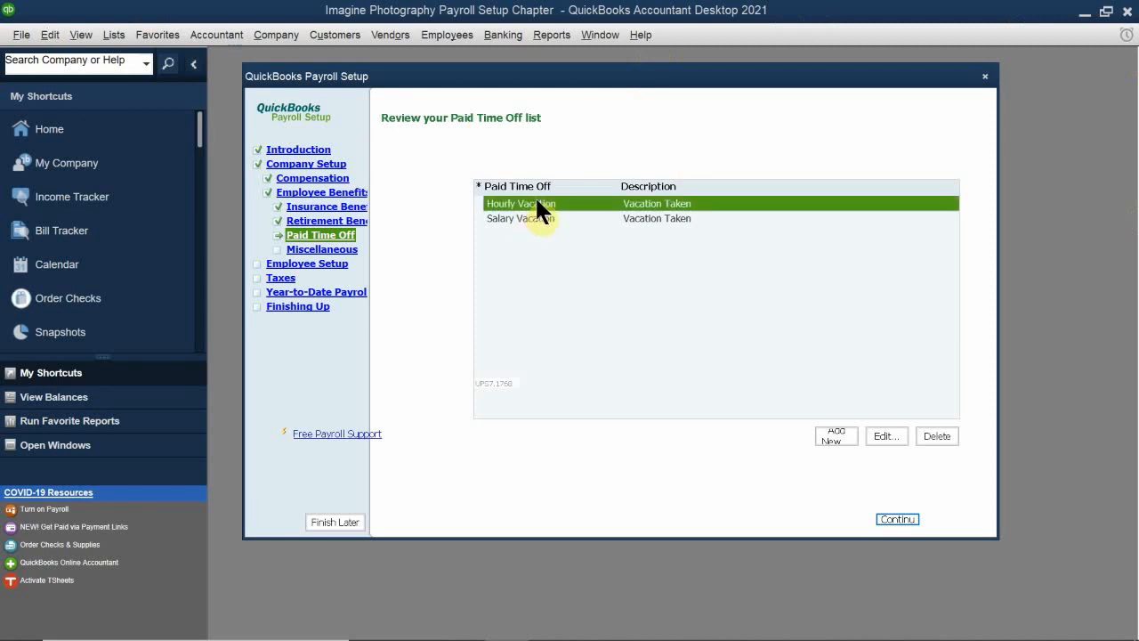
left_click(882, 436)
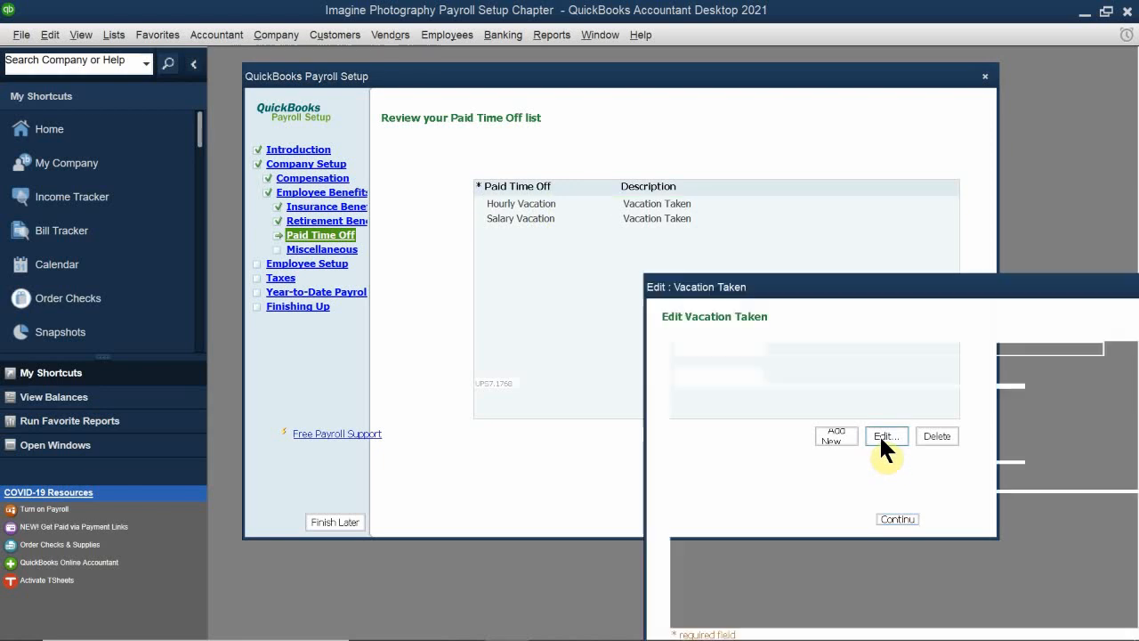
left_click_drag(737, 293, 505, 184)
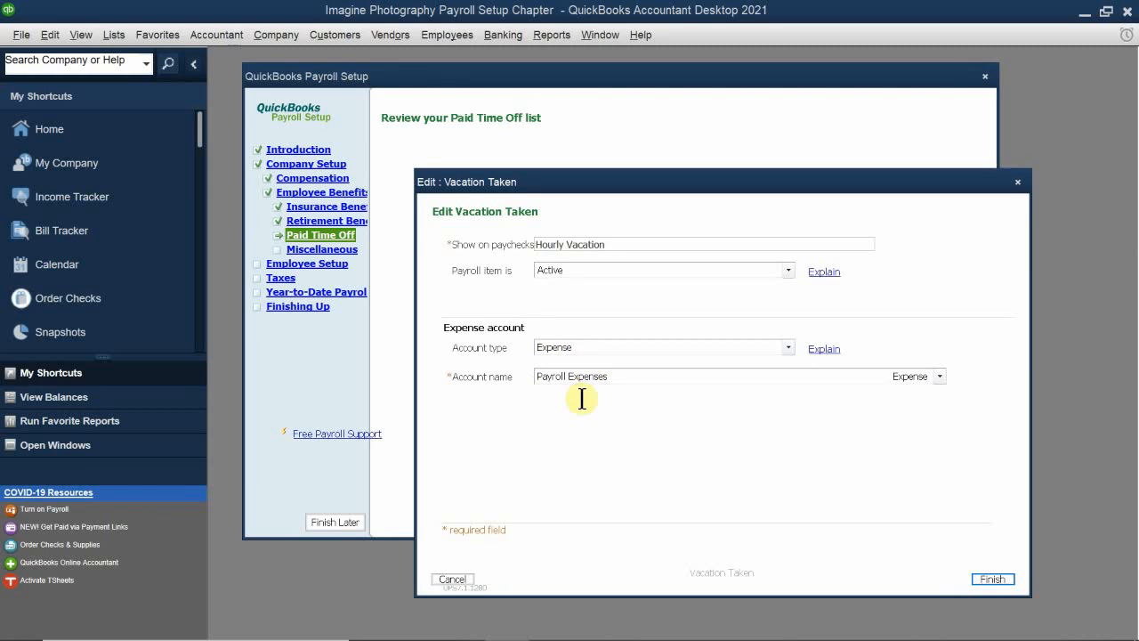
left_click(550, 375)
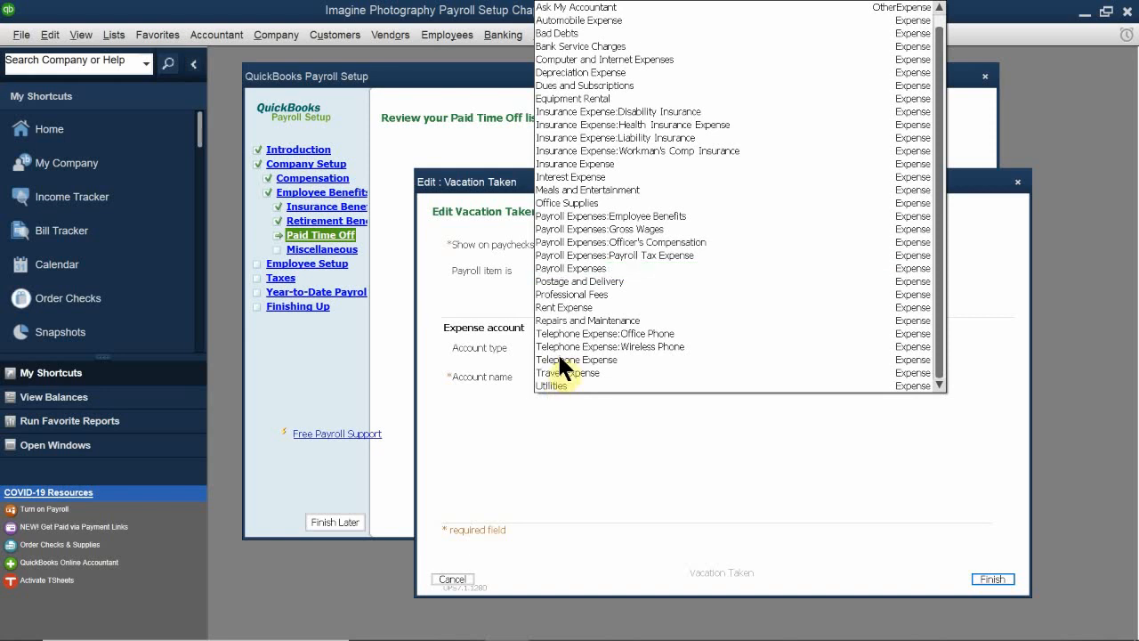
left_click(602, 229)
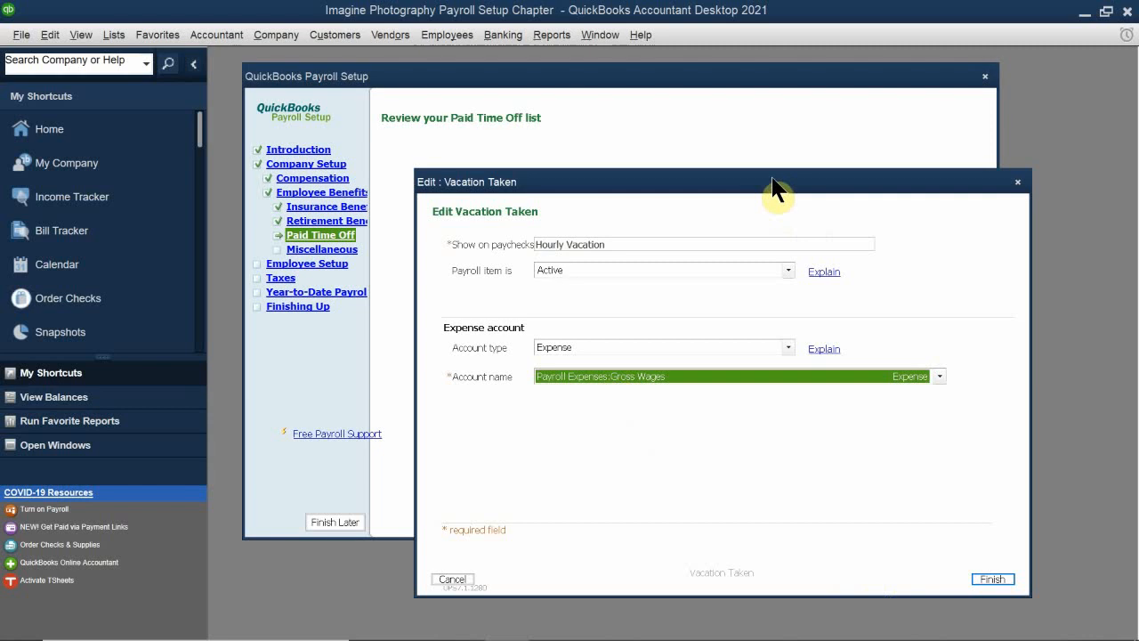
left_click_drag(753, 186, 739, 127)
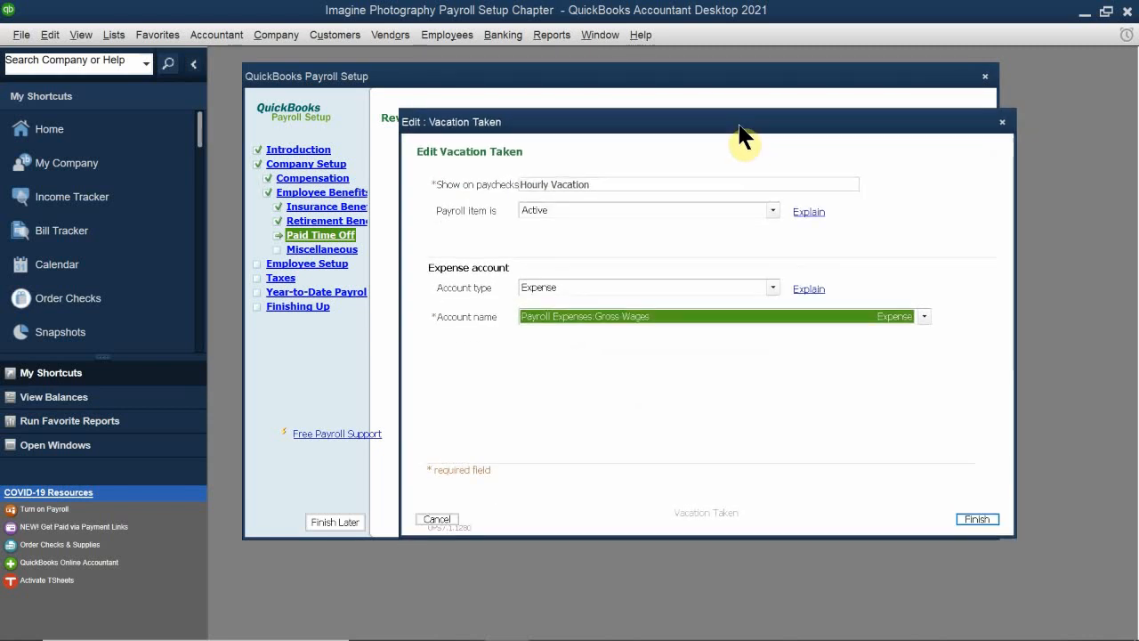
left_click(974, 519)
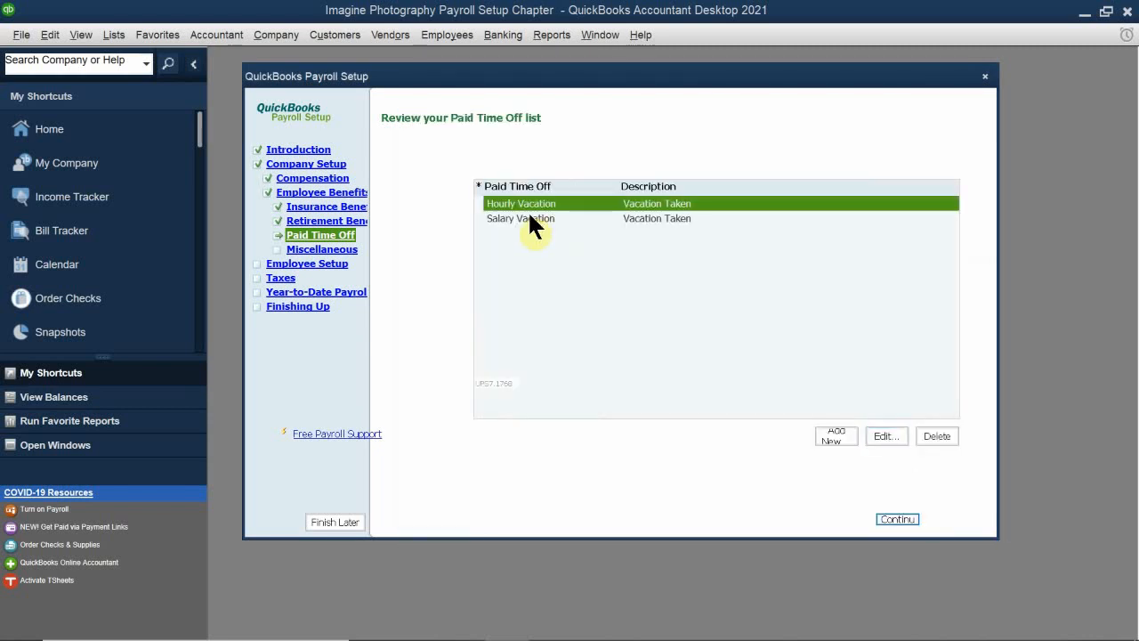
Step: Edit the Salary Vacation item to use the Payroll Expenses:Gross Wages expense account, and save it
double_click(532, 218)
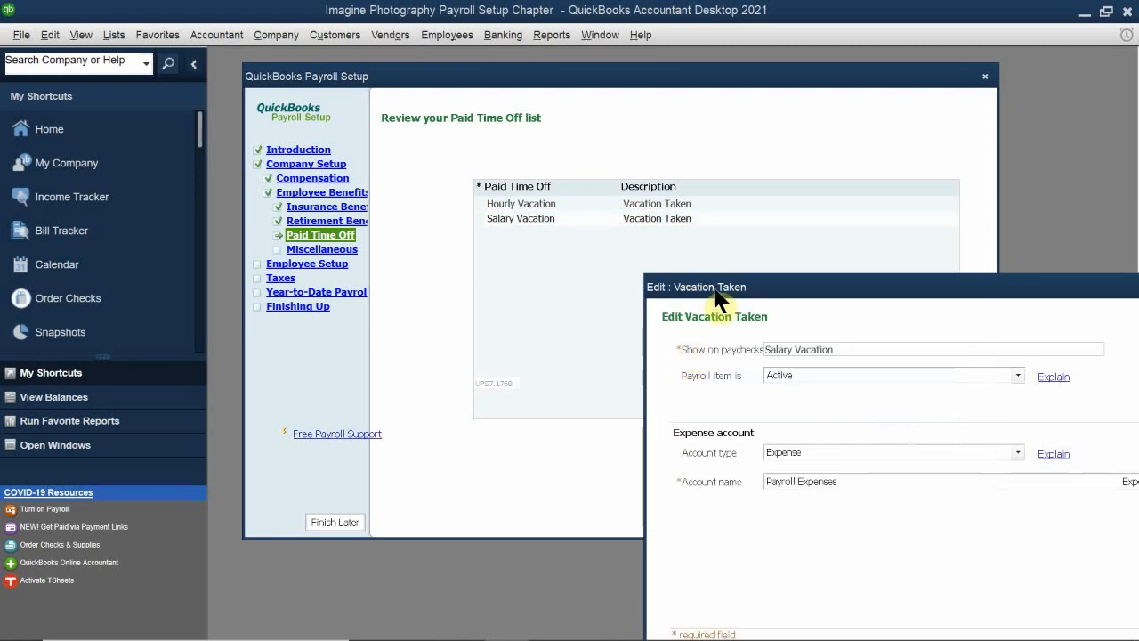
left_click_drag(712, 286, 462, 178)
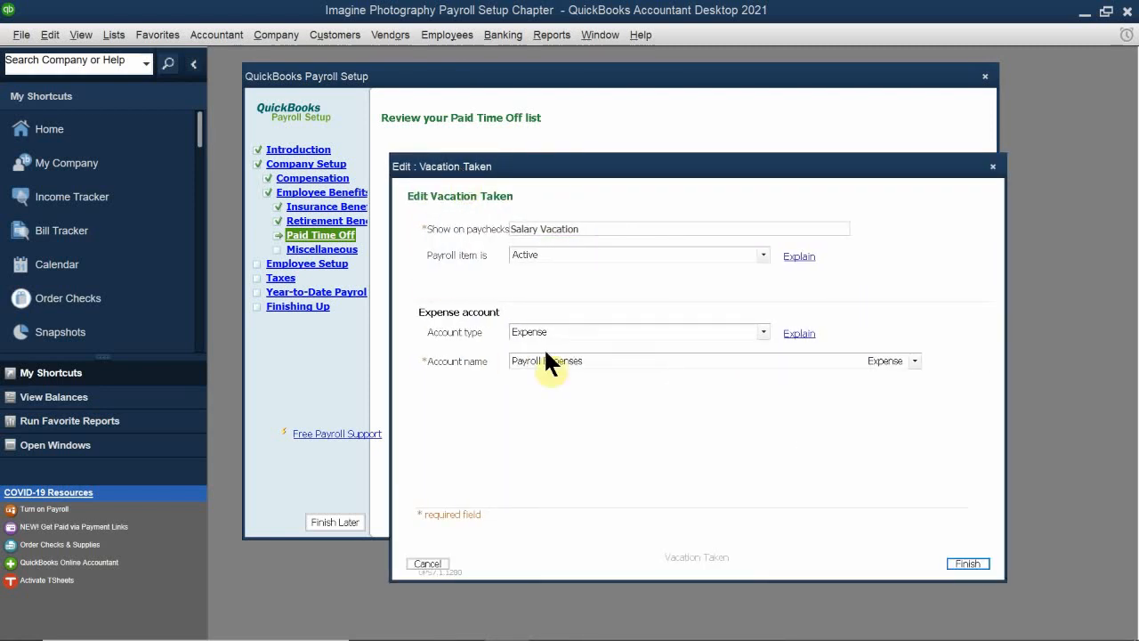
left_click(602, 358)
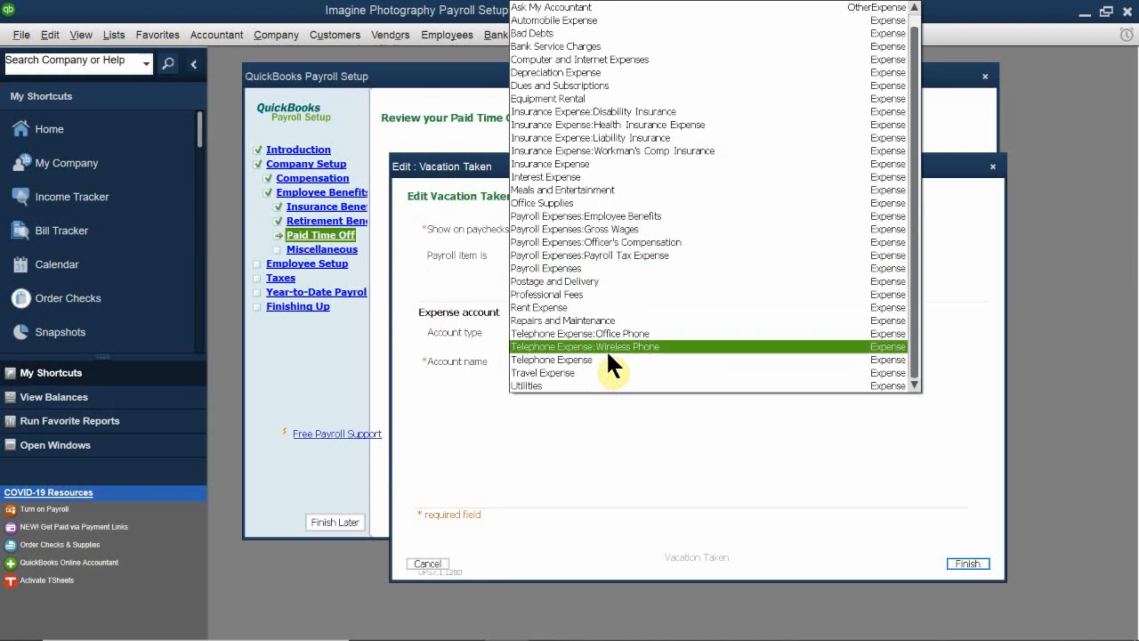
left_click(660, 228)
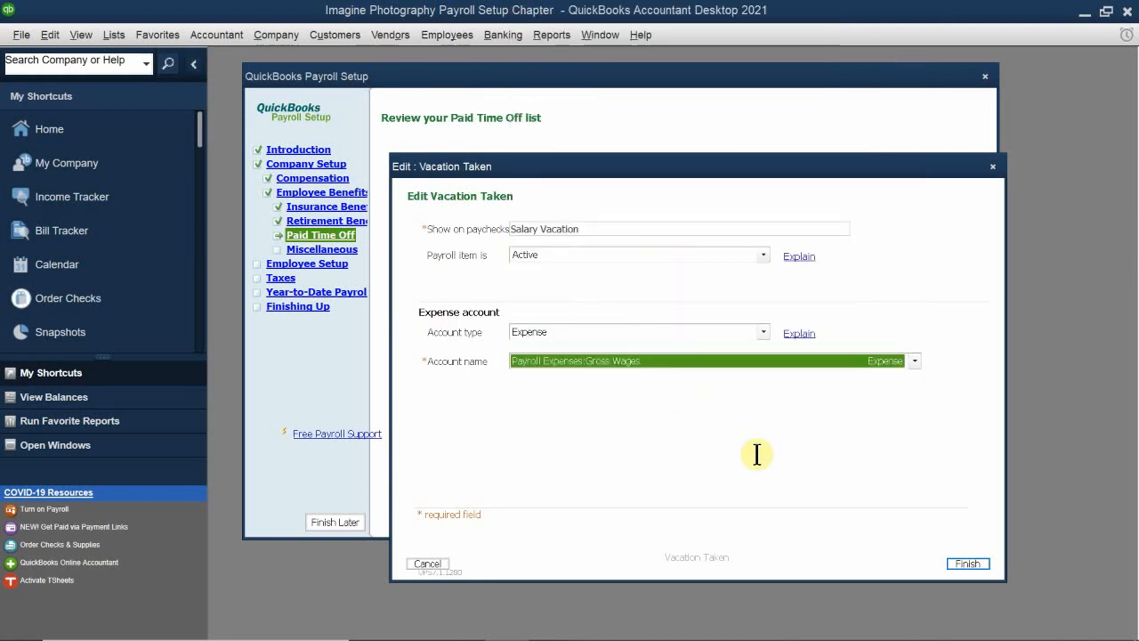
left_click(968, 563)
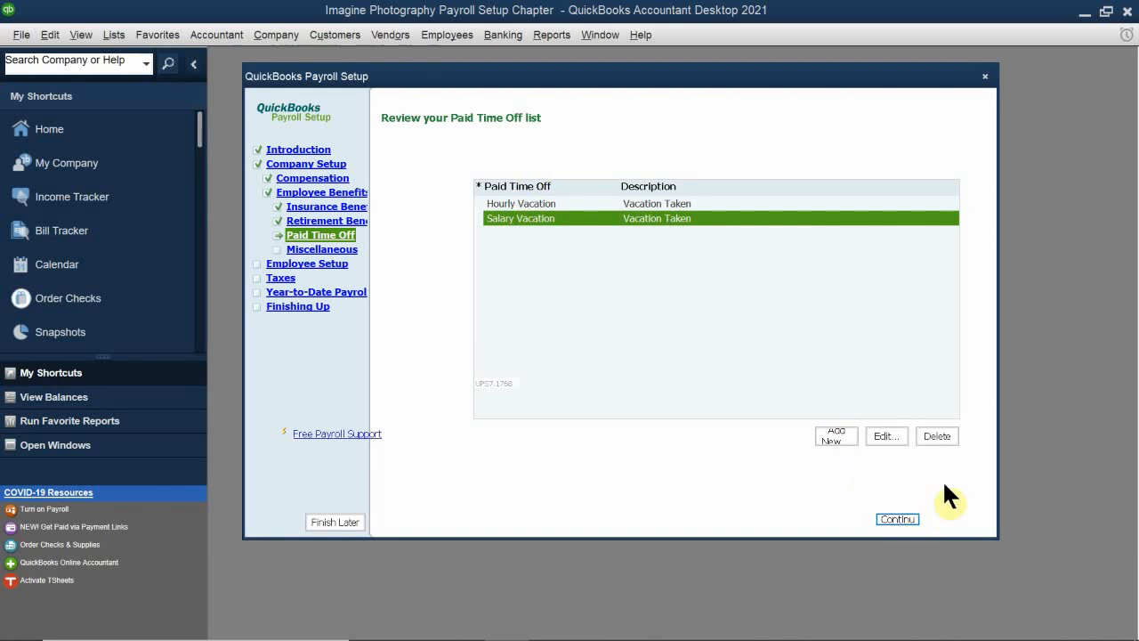
Step: Continue to the Miscellaneous section's setup of additions and deductions, with its dialog fully in view
left_click(894, 520)
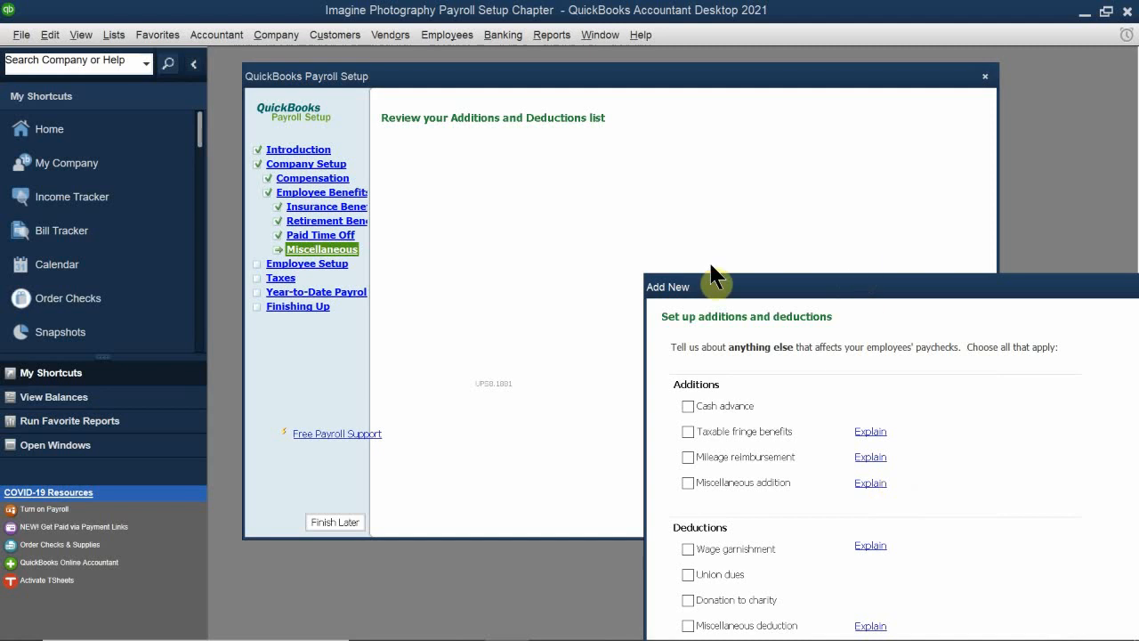
left_click_drag(732, 288, 601, 200)
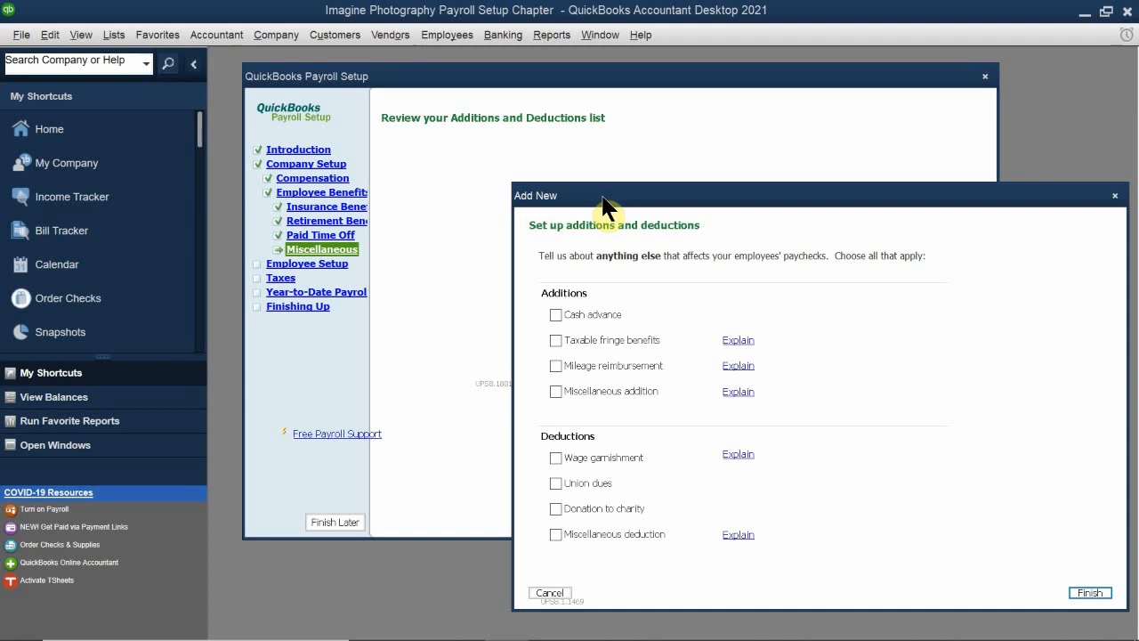
left_click_drag(601, 202, 524, 217)
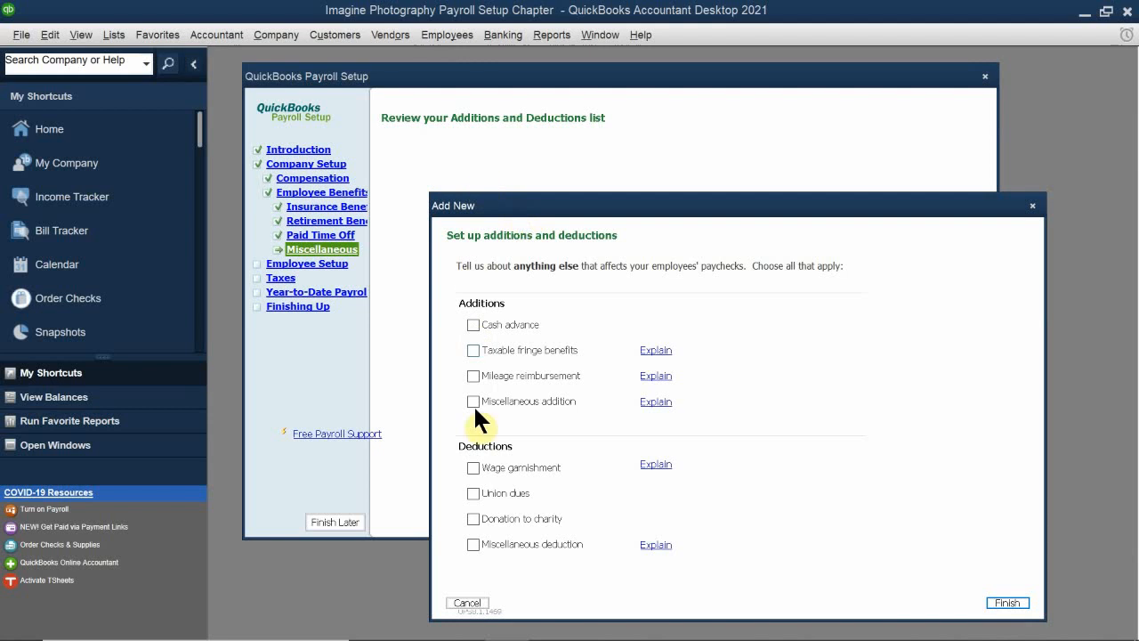
left_click_drag(554, 204, 538, 158)
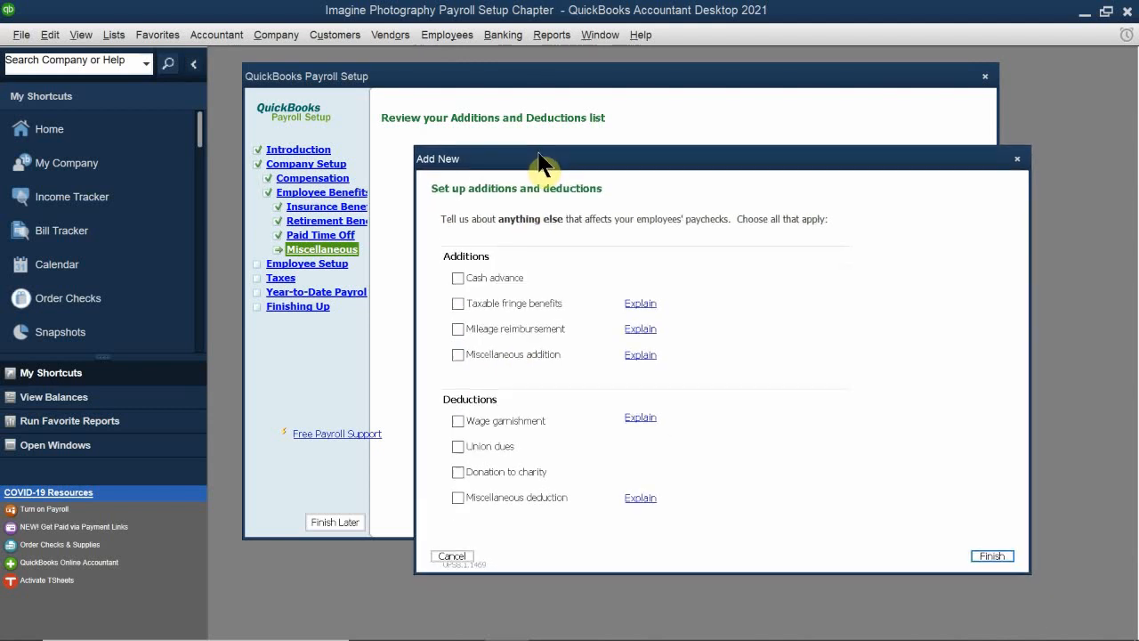
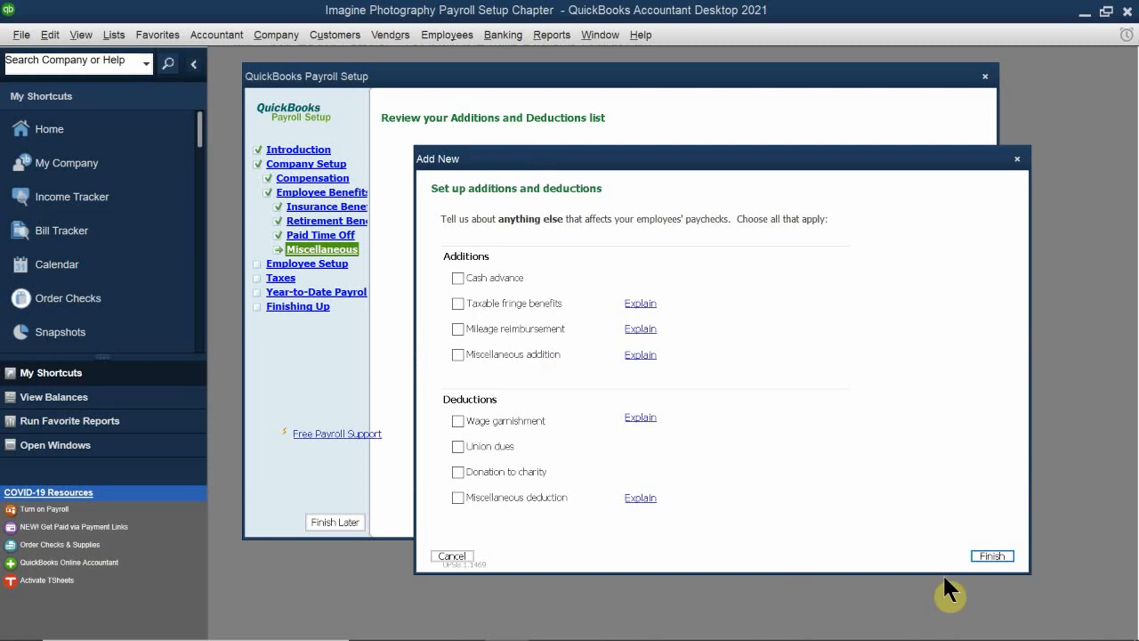
Step: Finish the additions and deductions setup without selecting any, and continue through Employee Setup to the new employee form, bringing it fully into view
left_click(988, 555)
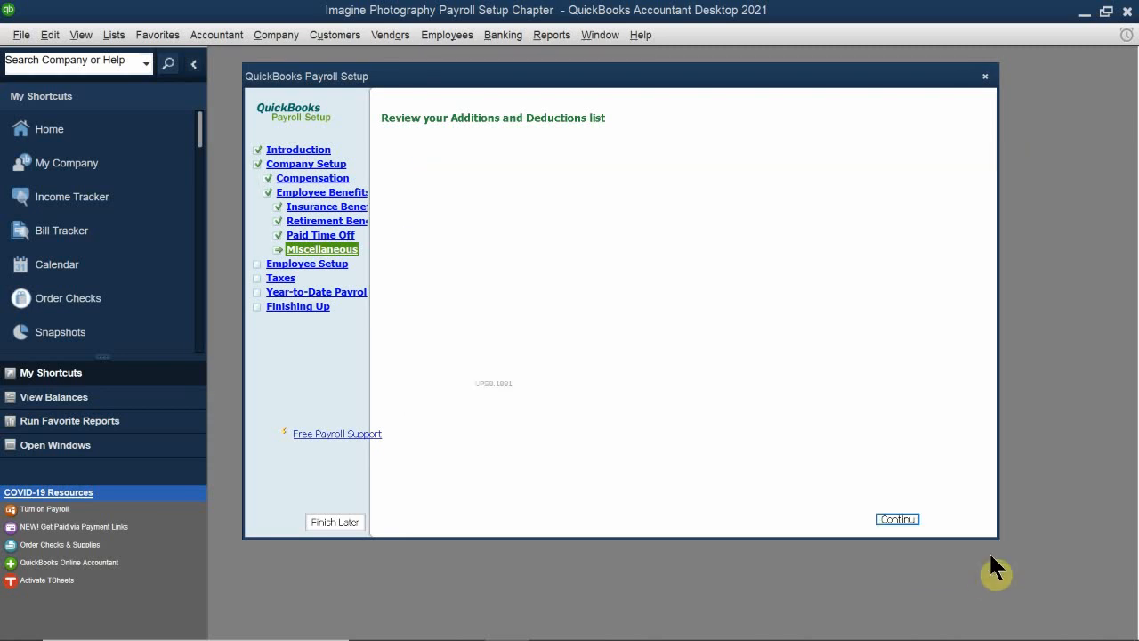
left_click(898, 520)
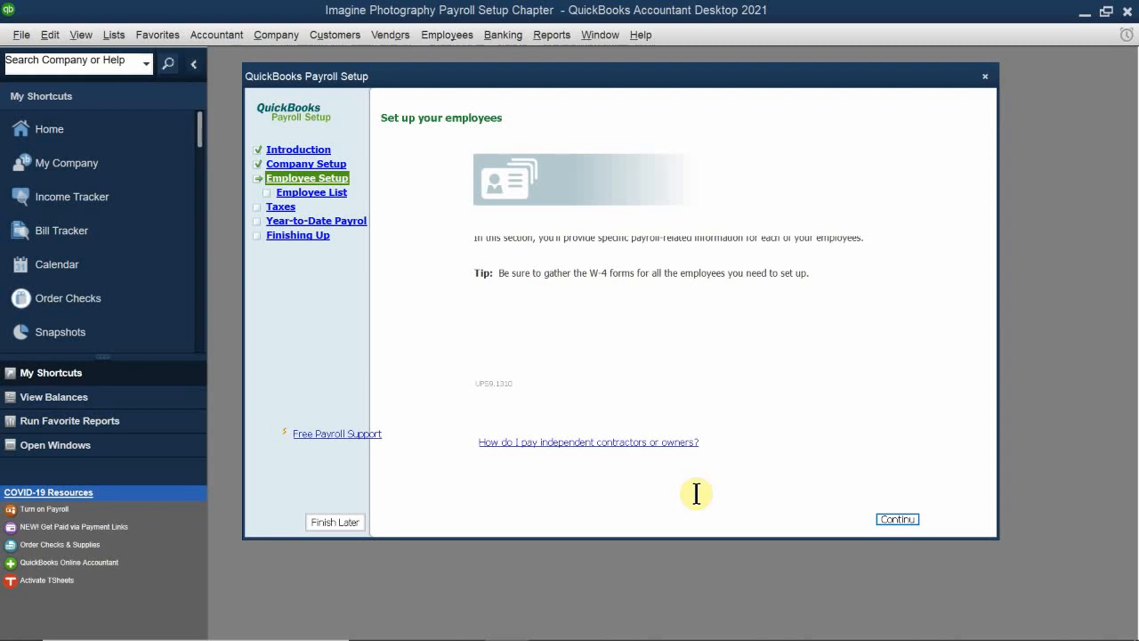
left_click(894, 518)
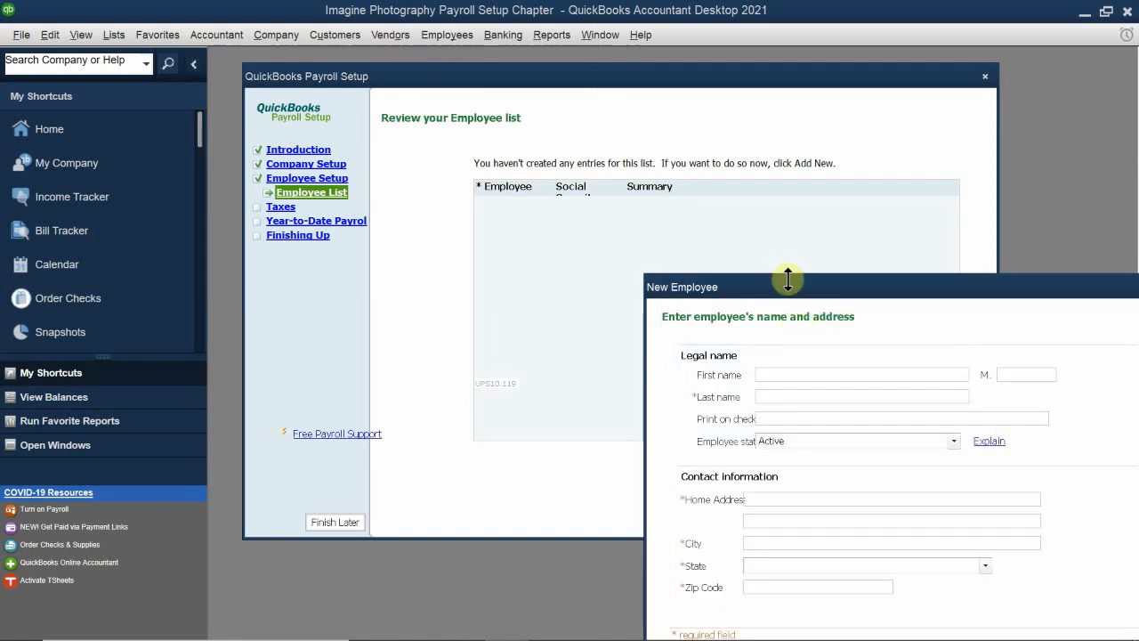
left_click_drag(779, 290, 507, 191)
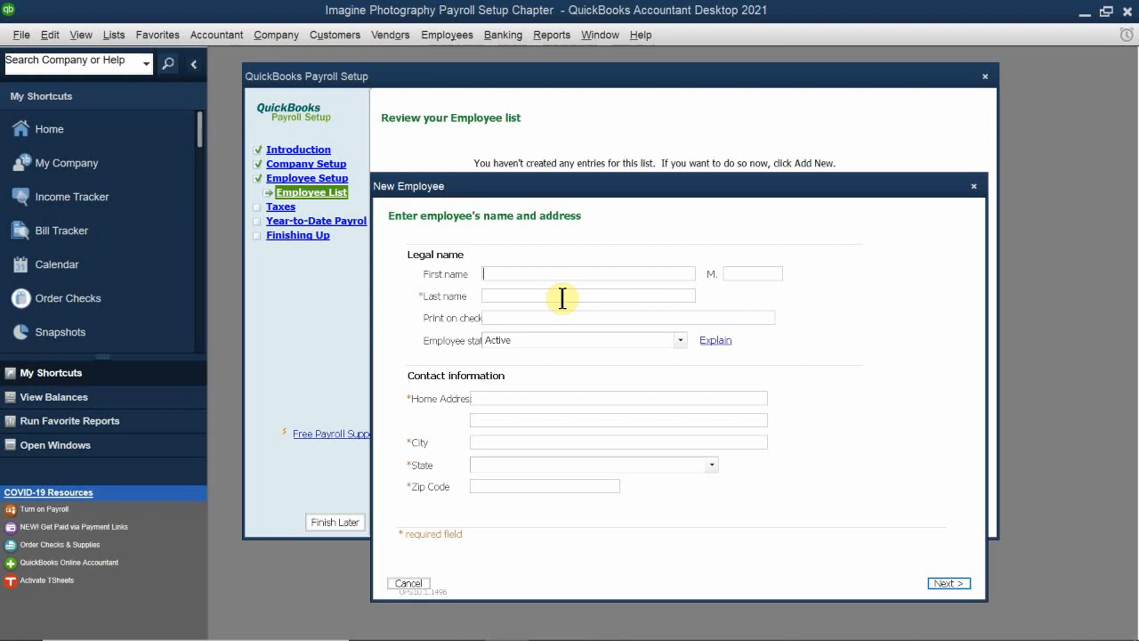
Step: Enter the new employee's first name
type("Kat")
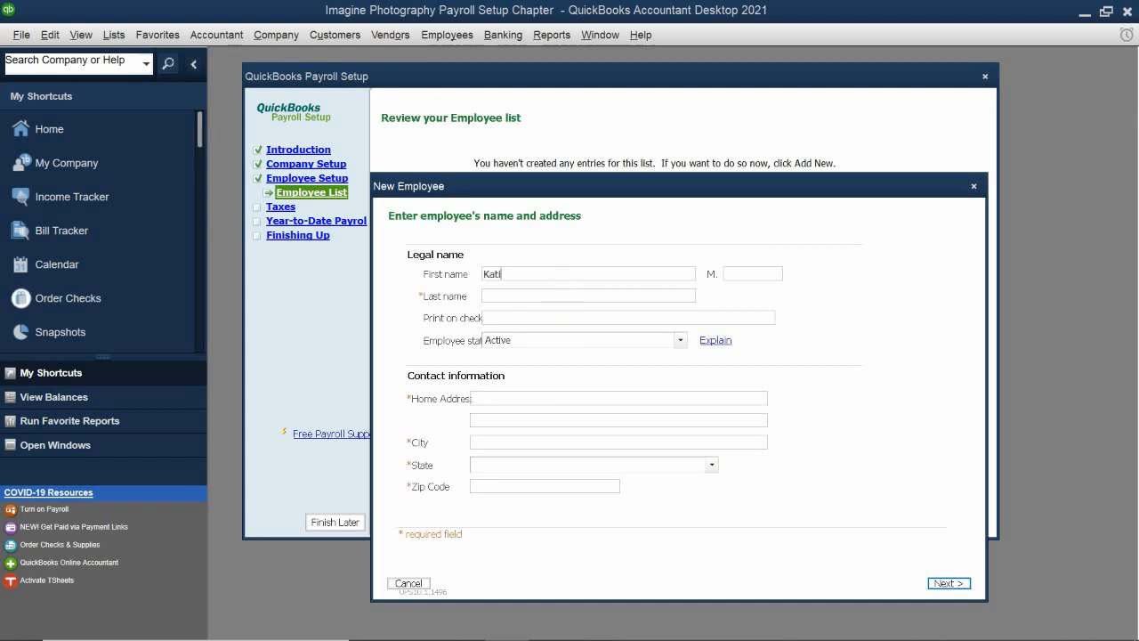
type("ilyn Reynolds")
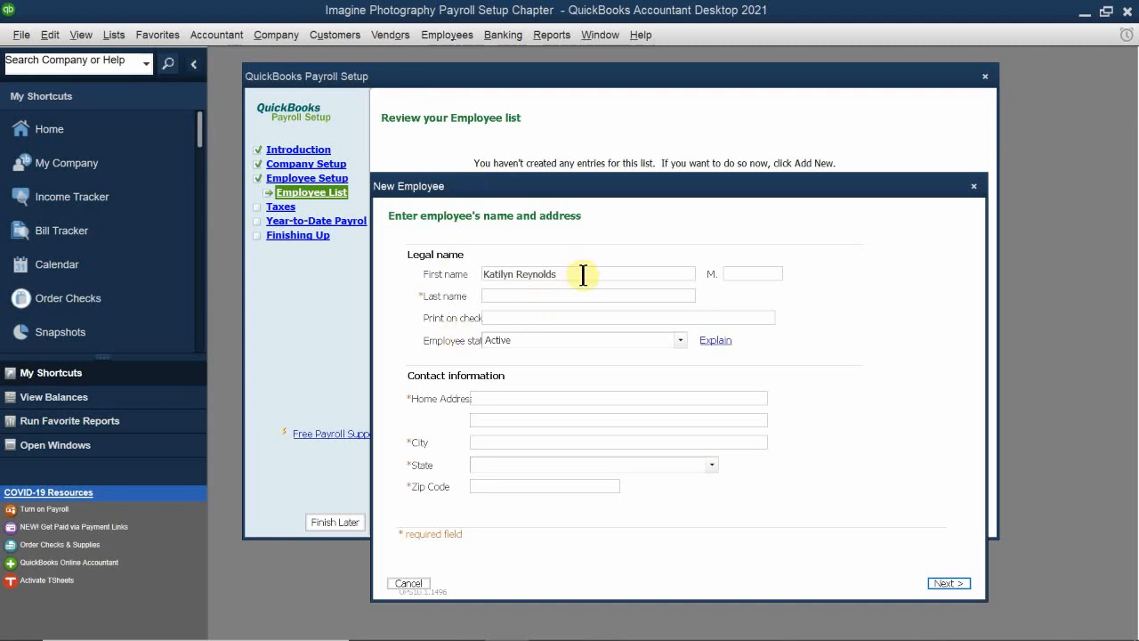
key("BackSpace")
key("BackSpace")
key("BackSpace")
key("BackSpace")
key("BackSpace")
key("BackSpace")
key("BackSpace")
key("BackSpace")
key("BackSpace")
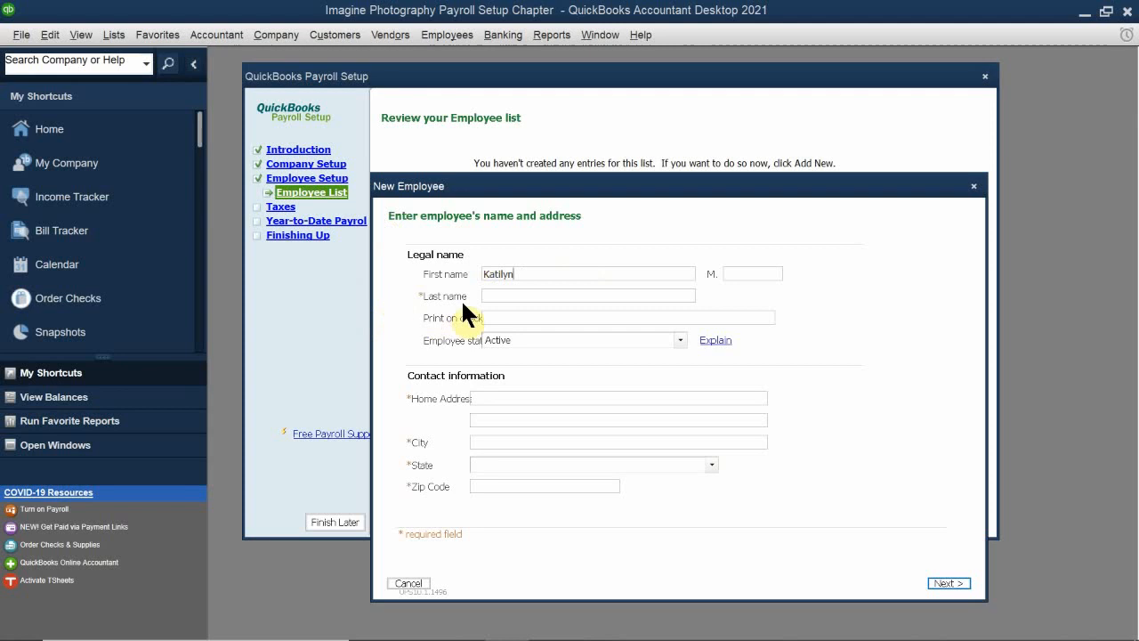
Step: Enter the employee's last name
left_click(504, 295)
type("Rey")
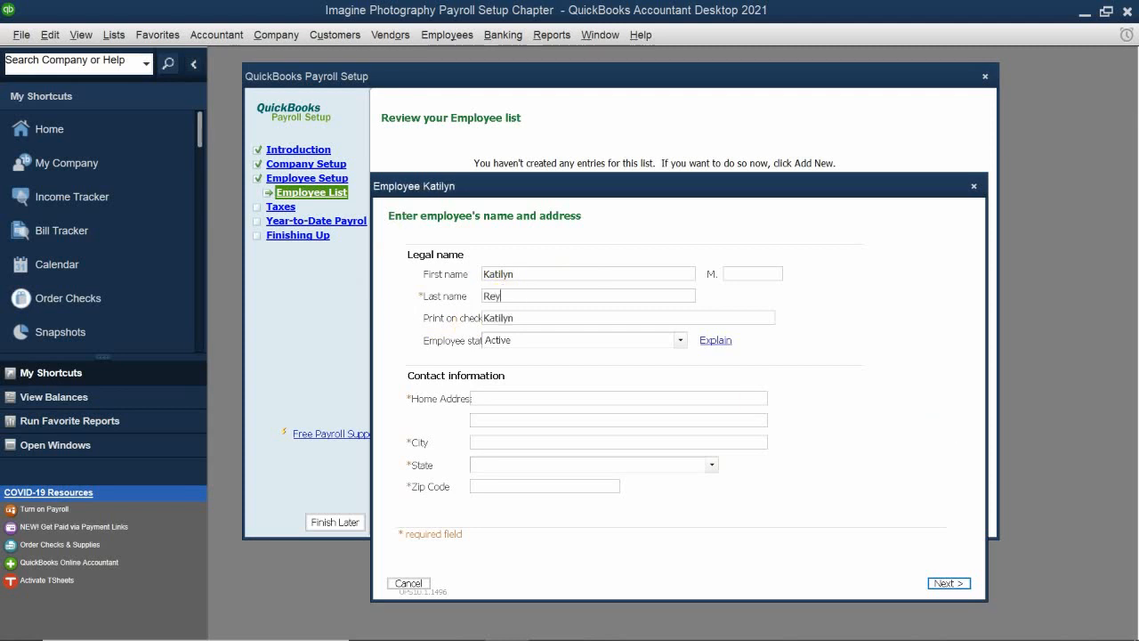
type("nolds")
left_click(532, 318)
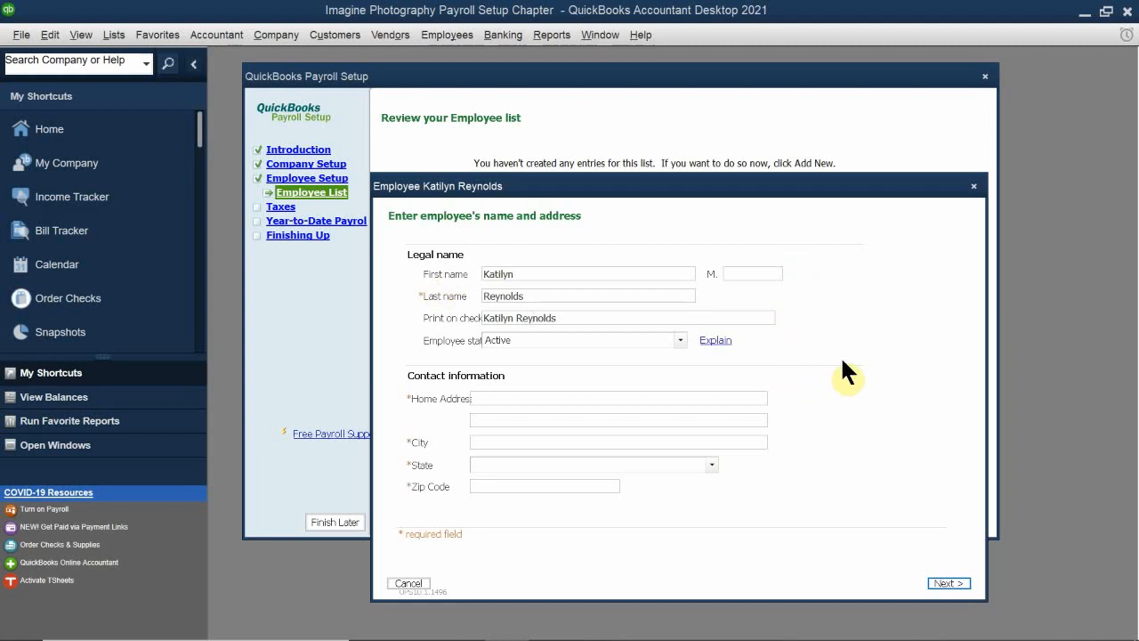
Step: Replace the first name with its shortened form and keep the employee status Active
double_click(541, 273)
type("Kati")
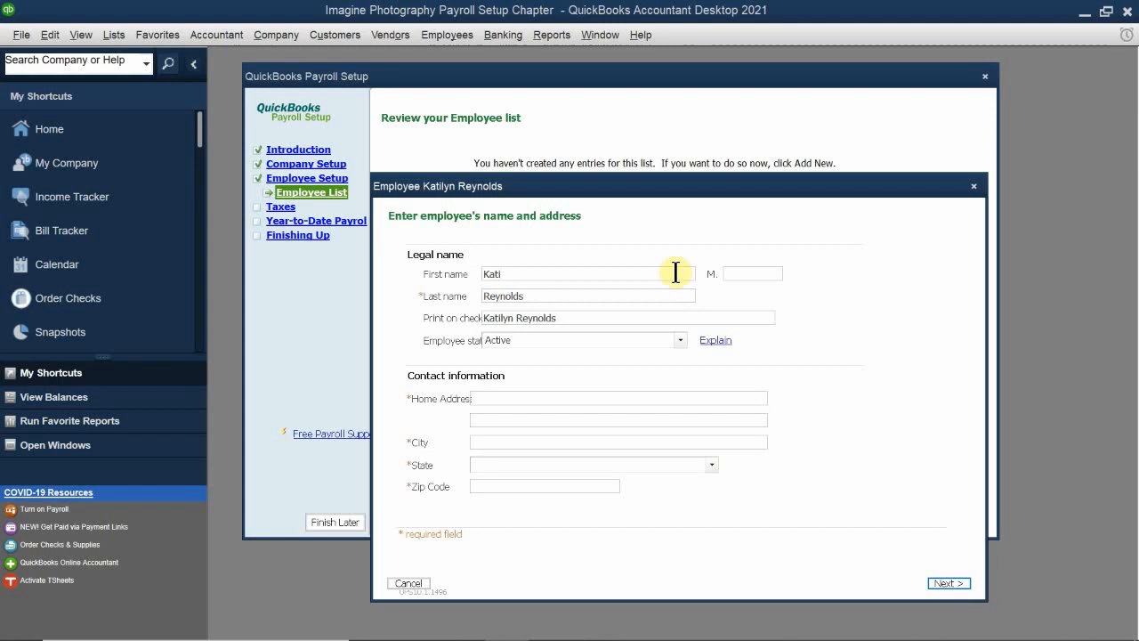
left_click(521, 342)
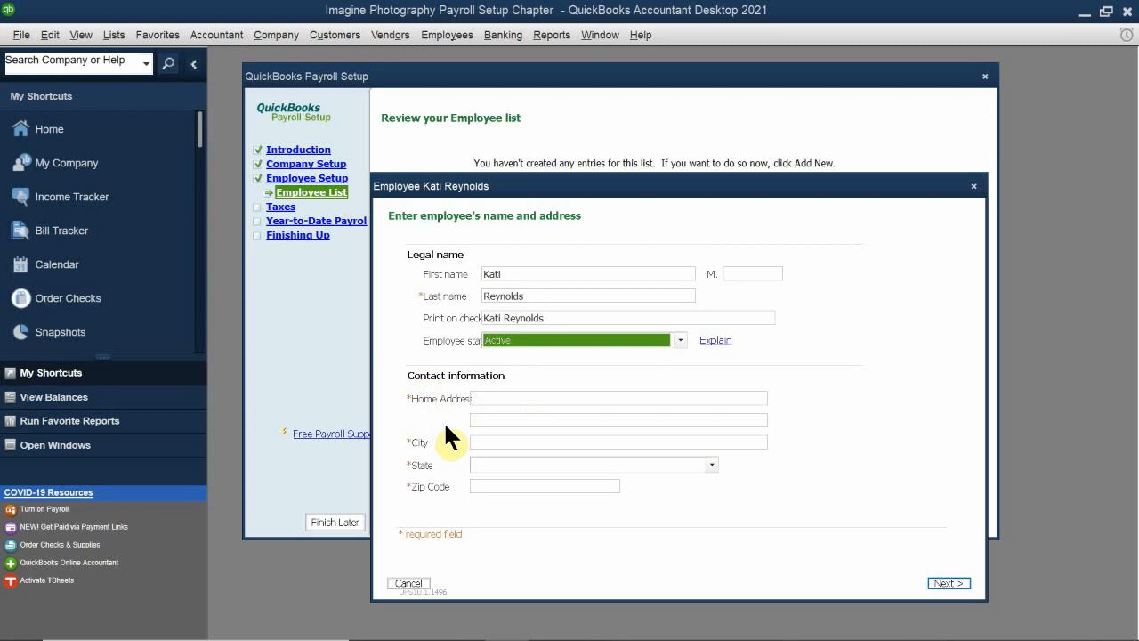
Step: Fill in the employee's home street address and city
left_click(496, 401)
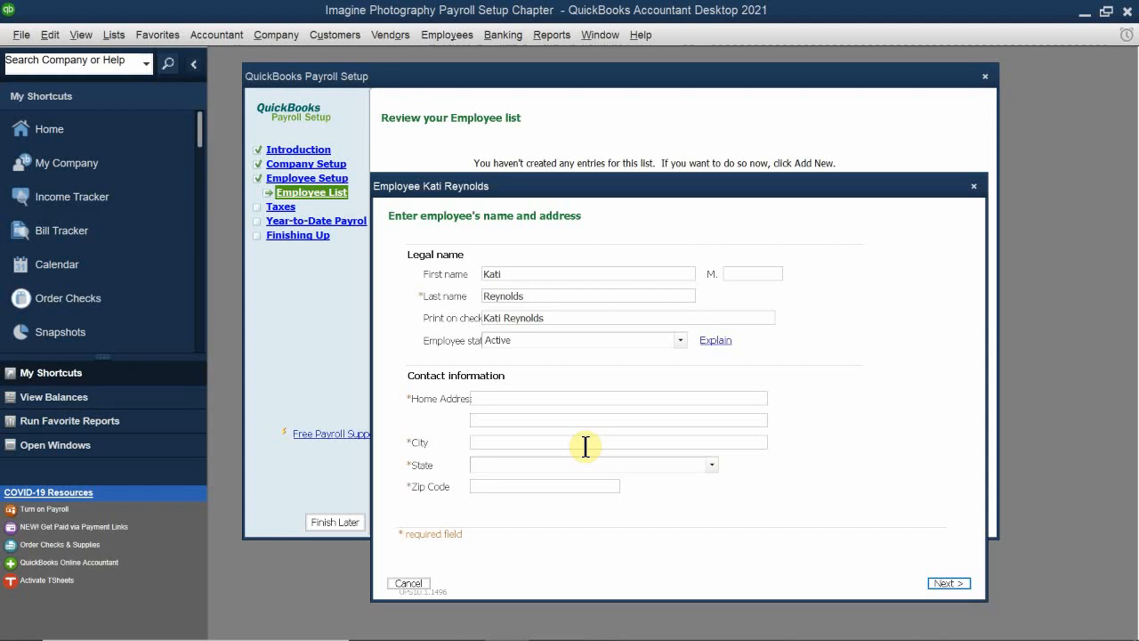
type("432")
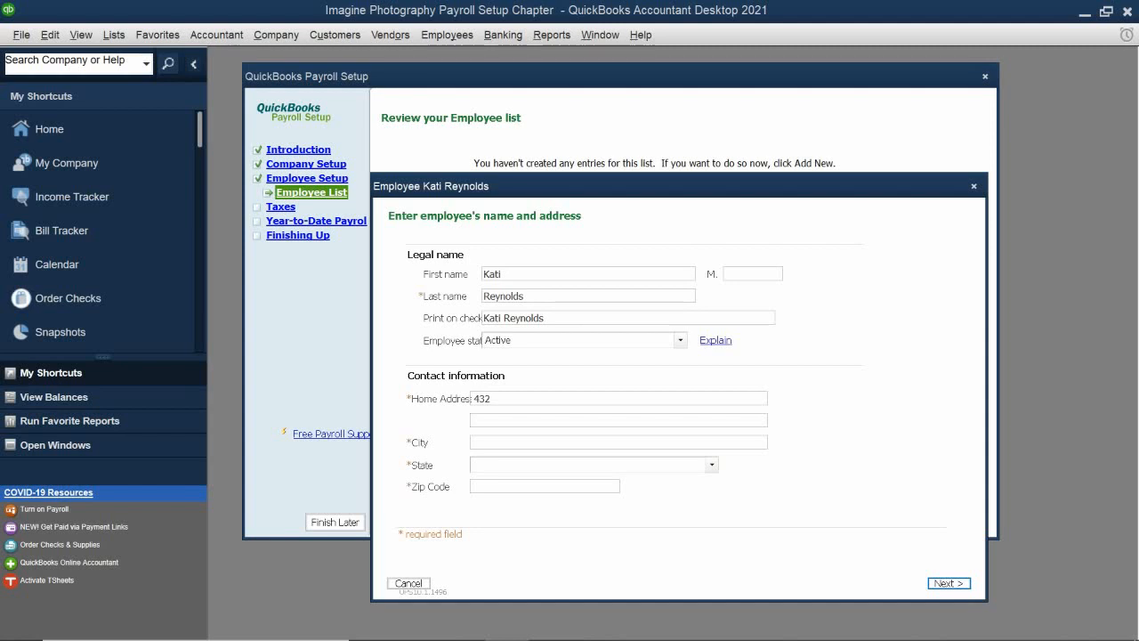
type("nos Lane")
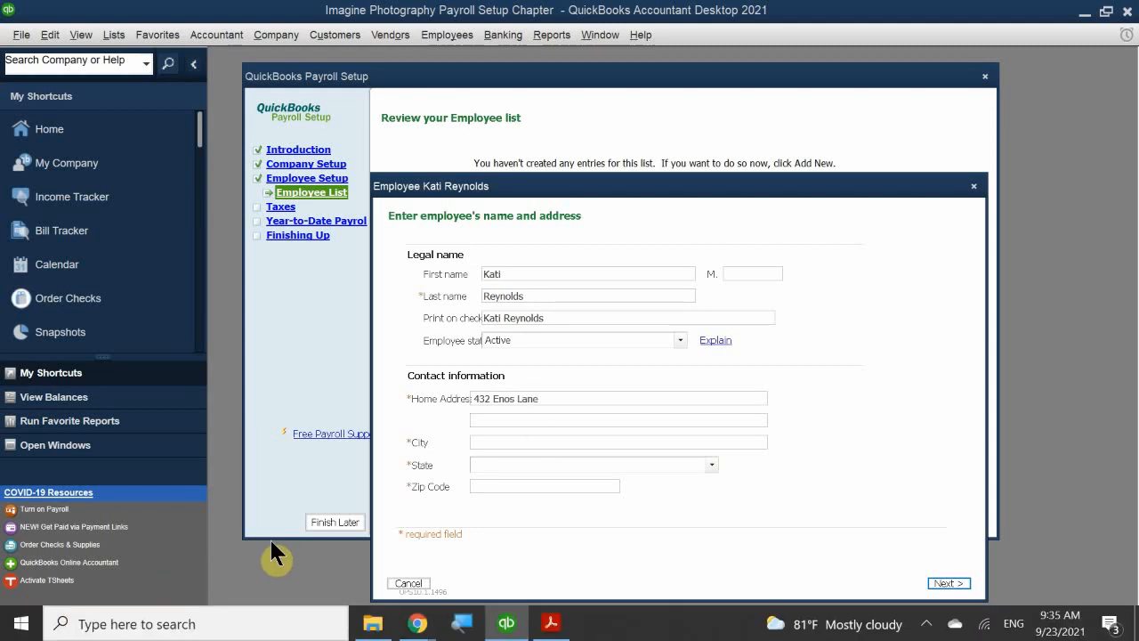
left_click(474, 440)
type("Danville")
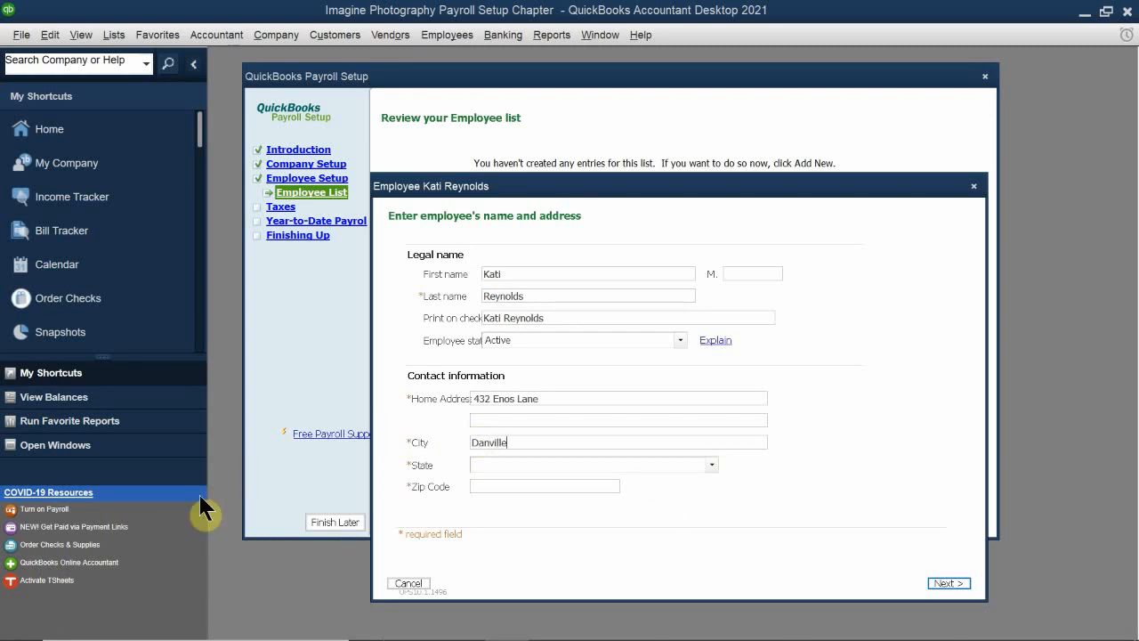
Step: Set the employee's state to California, enter the ZIP code, and continue to the hiring information
left_click(515, 464)
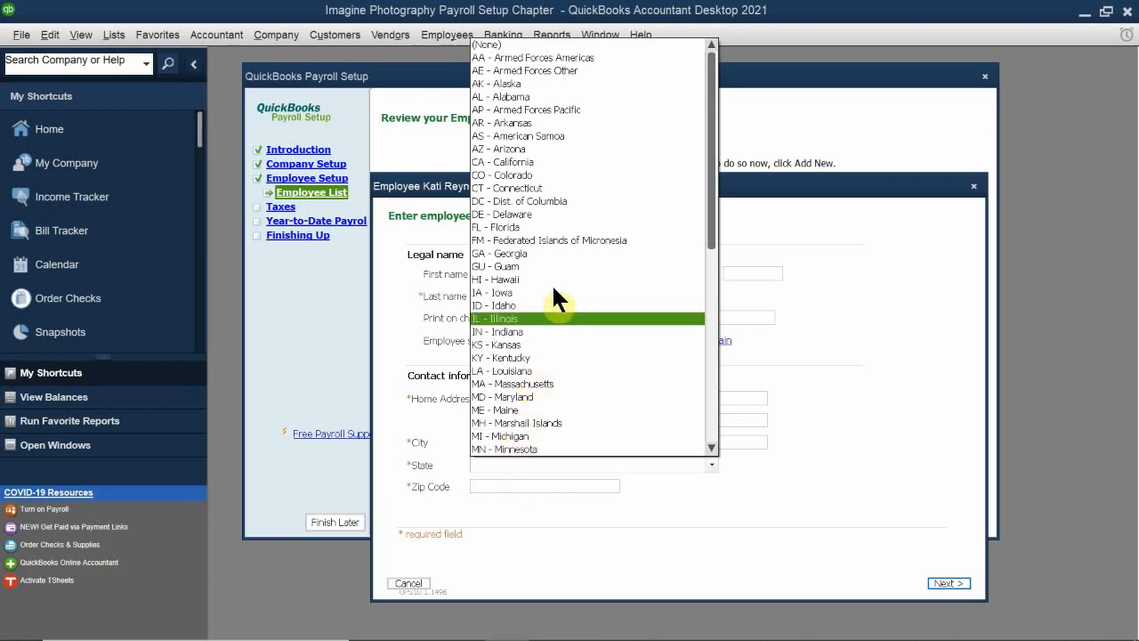
left_click(598, 161)
left_click(491, 487)
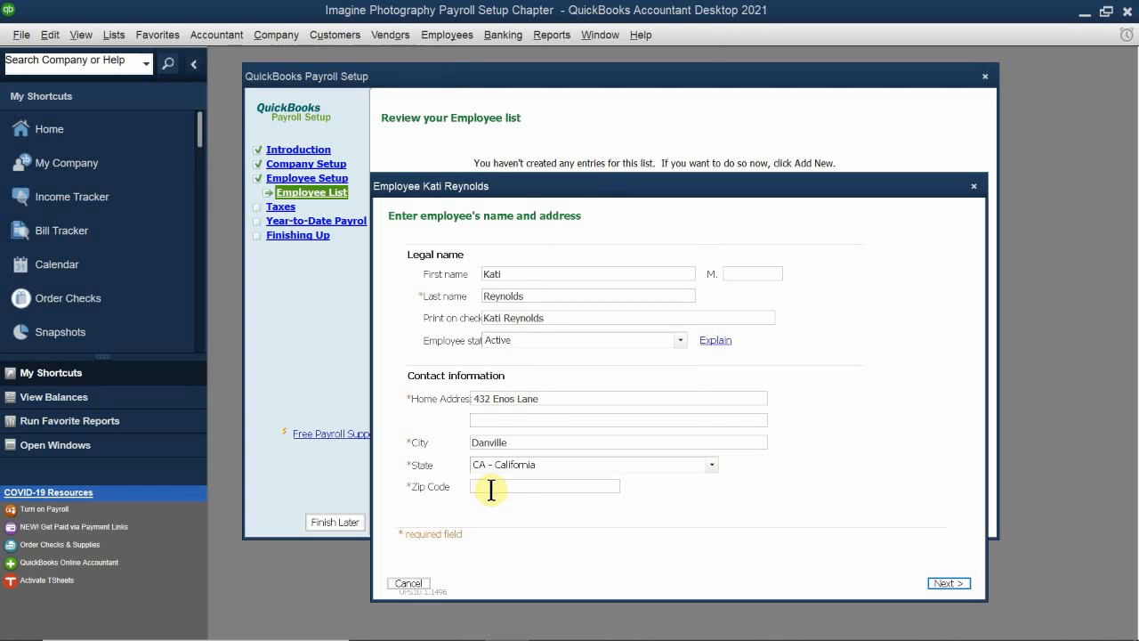
type("94")
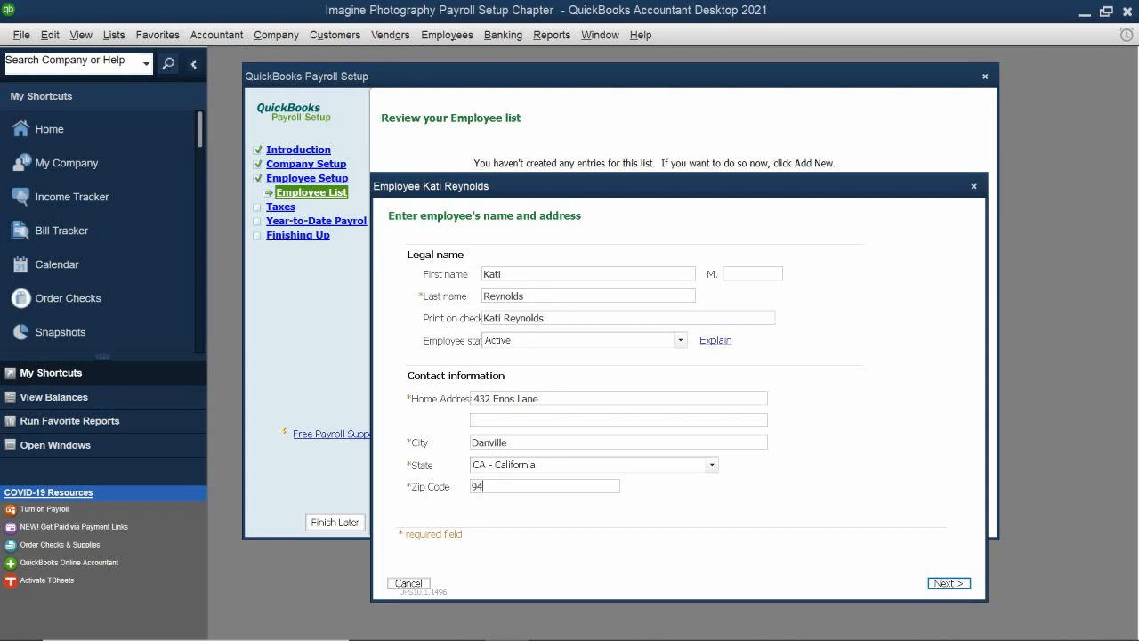
type("501")
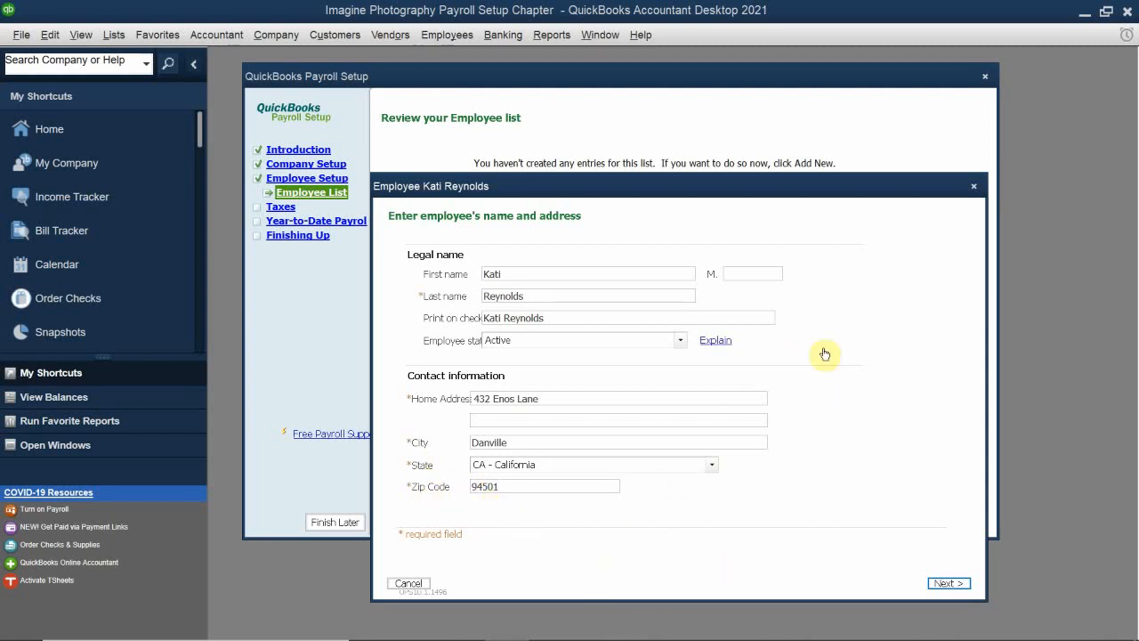
left_click(950, 583)
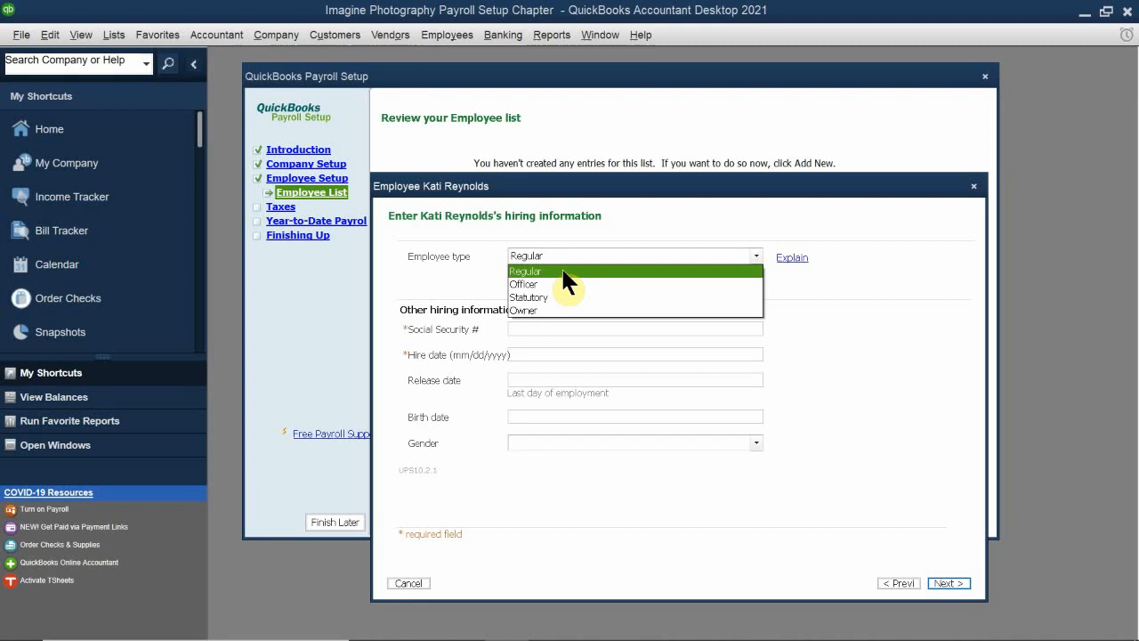
Step: Set the employee type to Regular and enter the employee's Social Security number
left_click(560, 270)
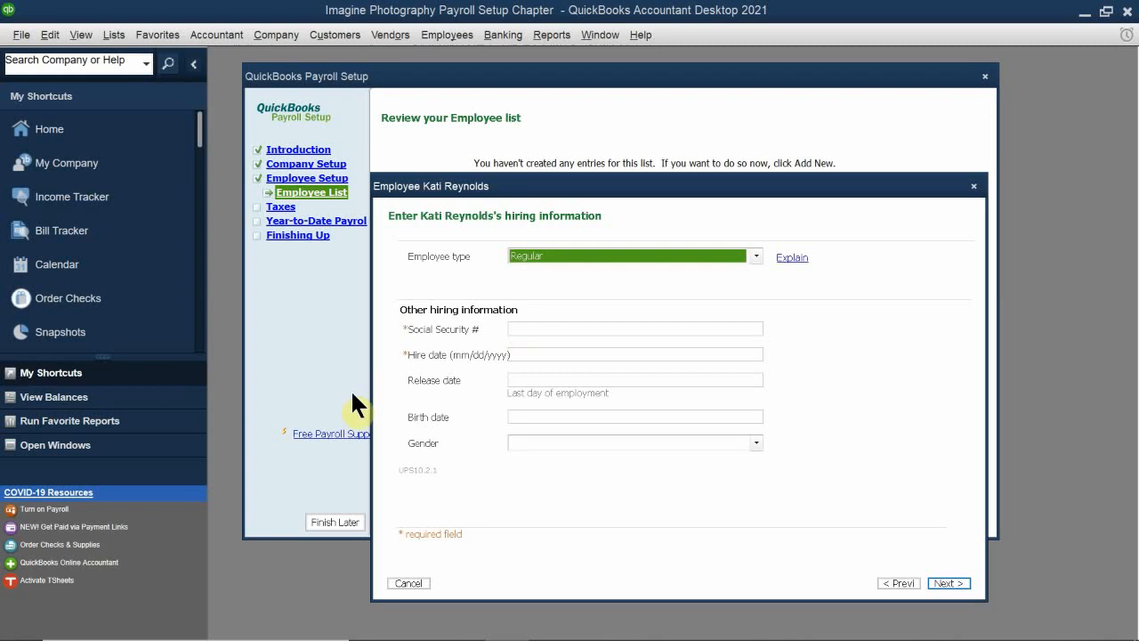
left_click(525, 328)
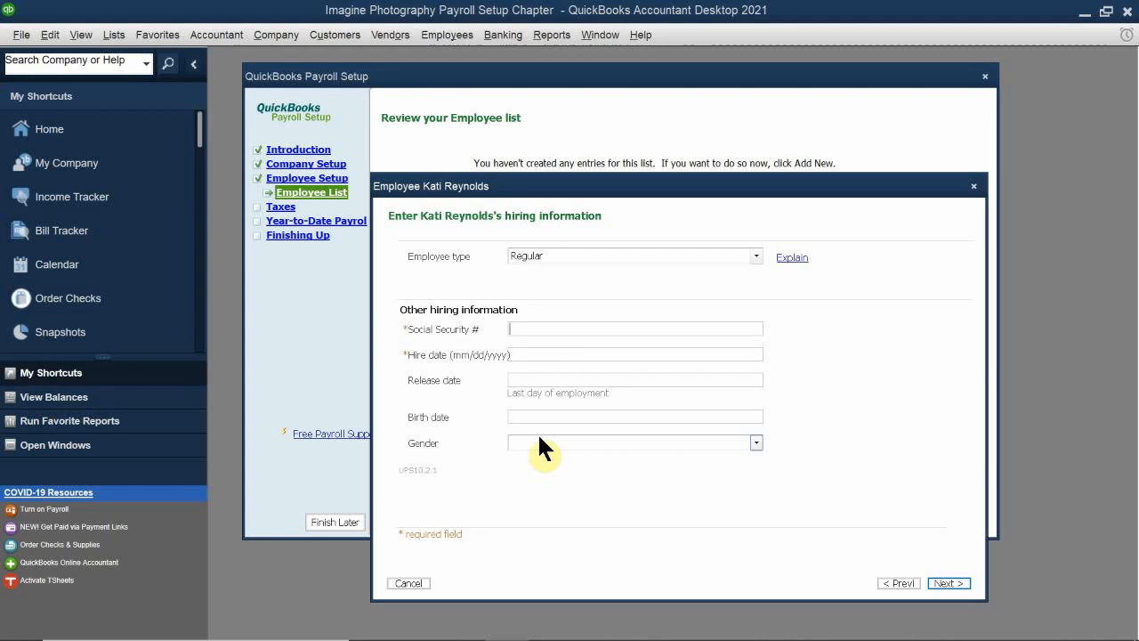
type("333-22-4321")
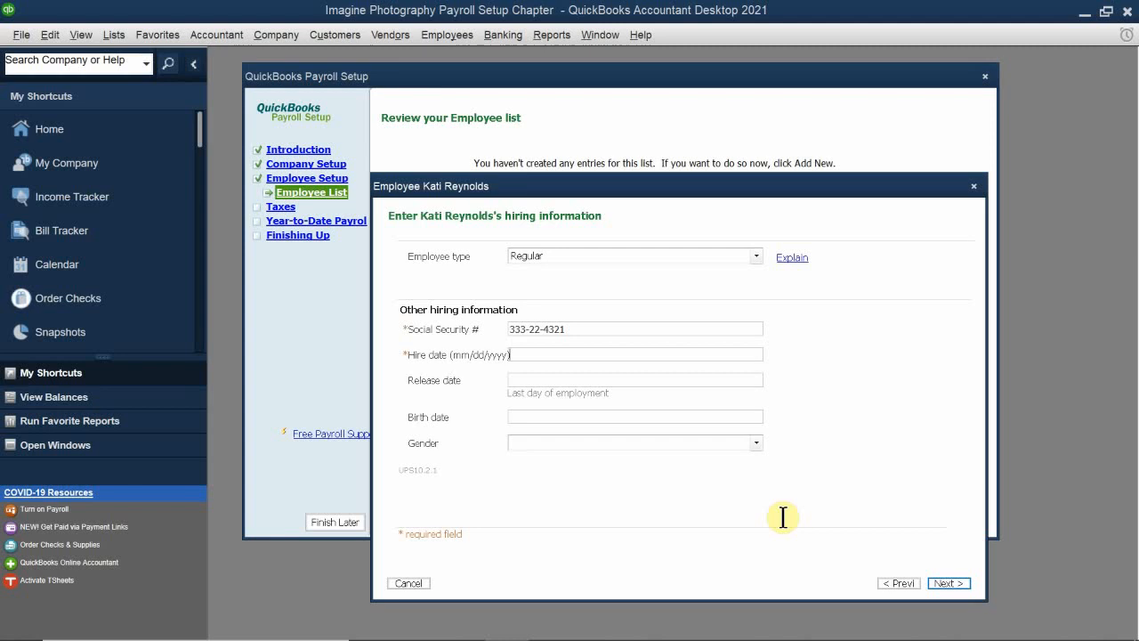
Step: Set the hire date to 4/1/2008 and fill in the employee's birth date
type("4/1")
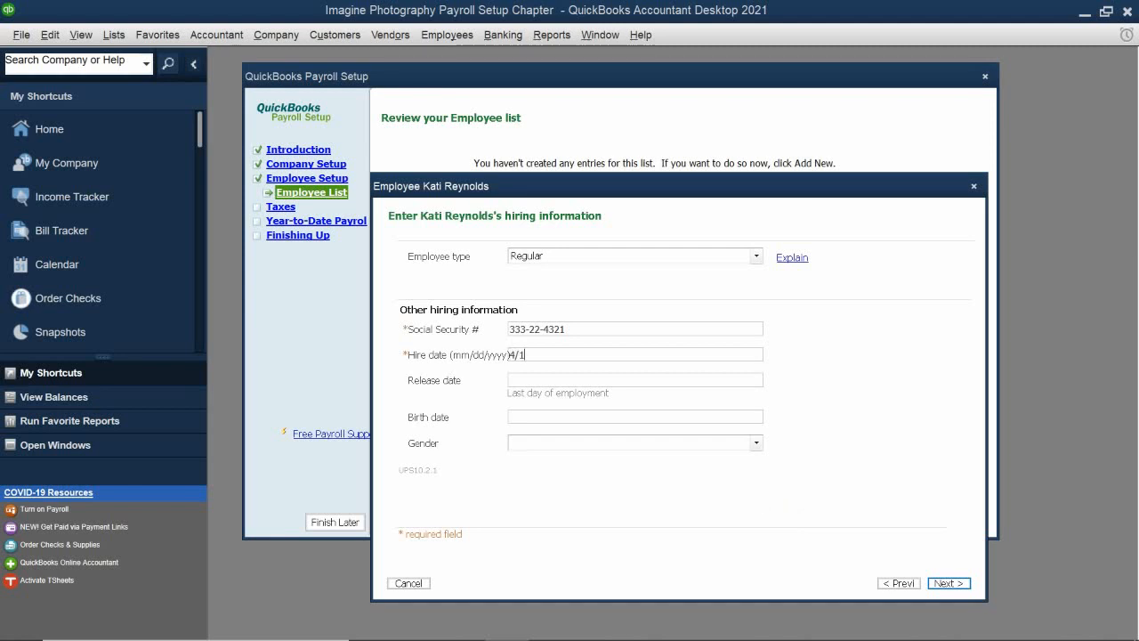
type("/")
type("08")
left_click(519, 414)
type("1/731/73")
key("Tab")
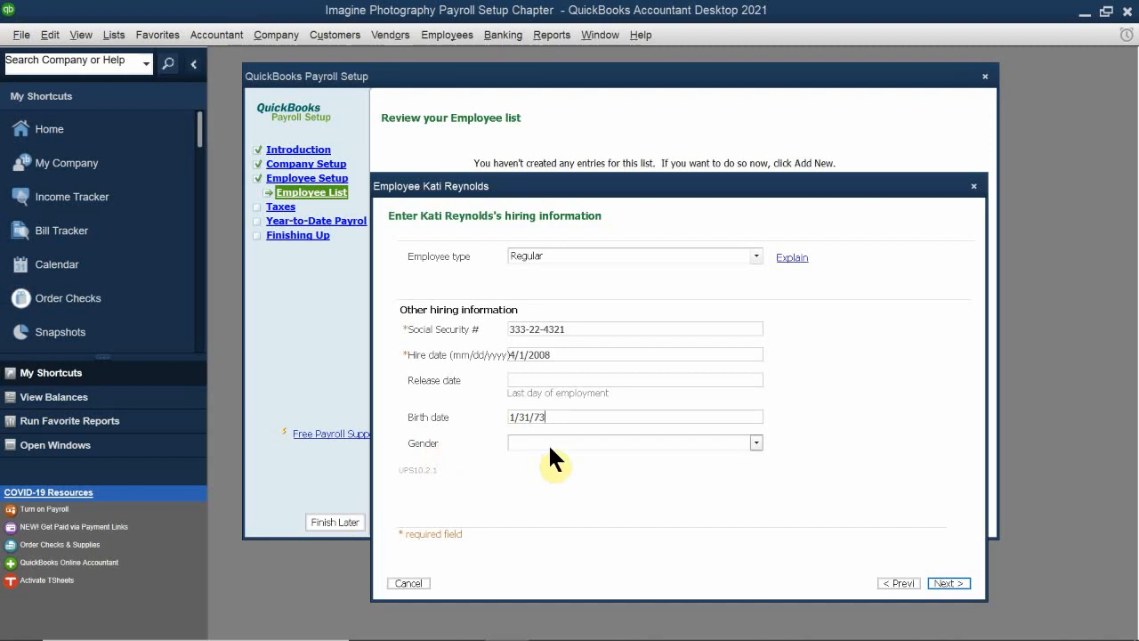
Step: Set the employee's gender to Female and continue to the pay settings
left_click(550, 447)
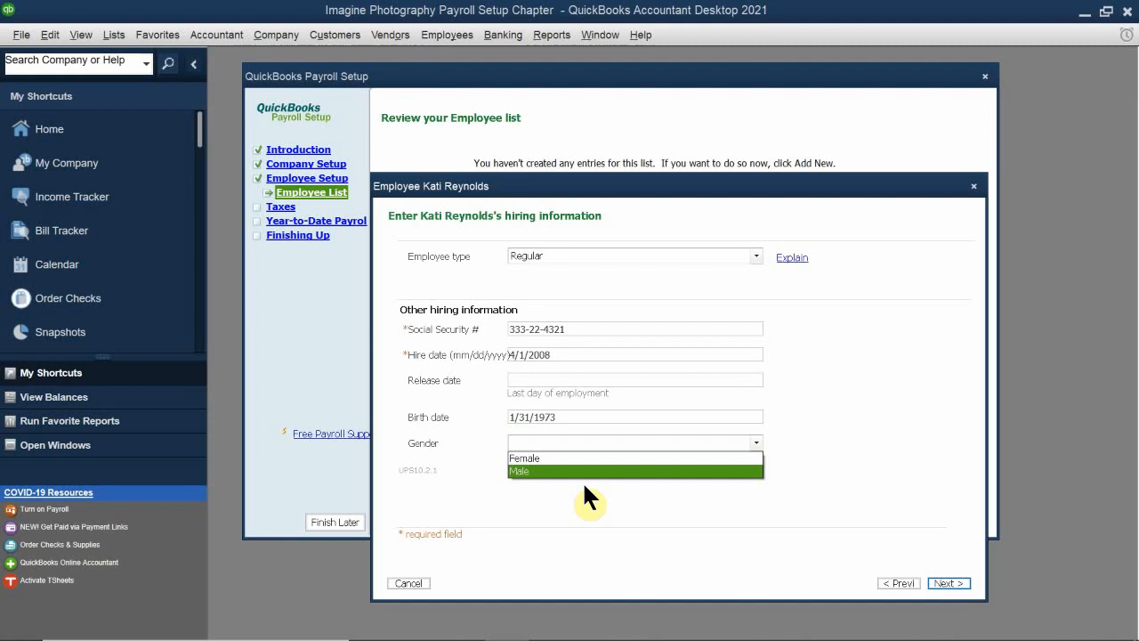
key("Return")
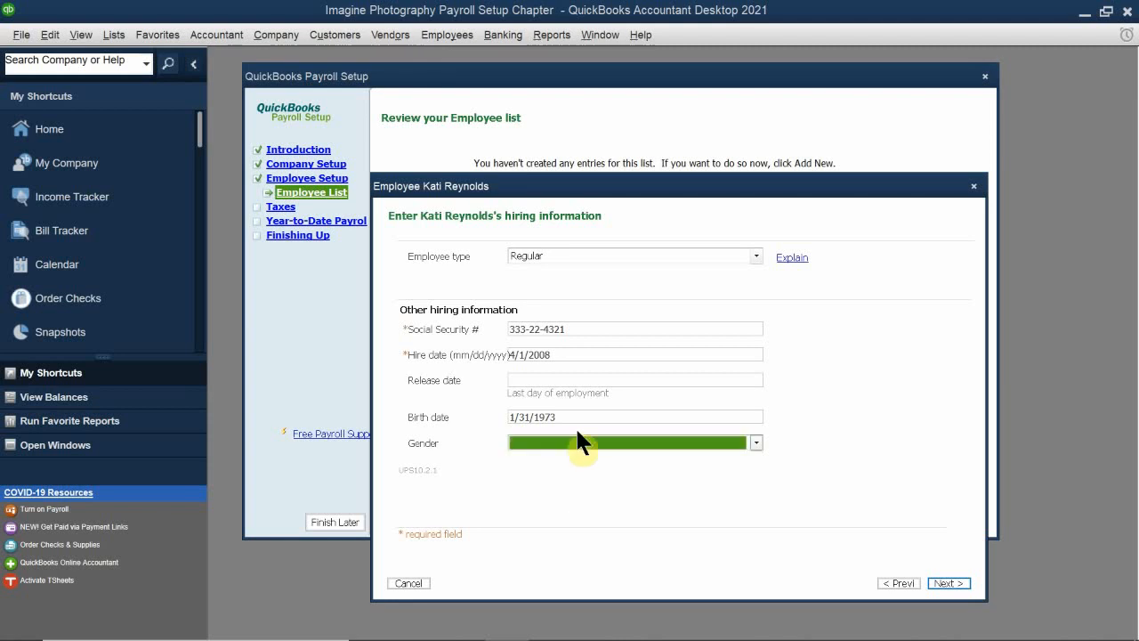
left_click(555, 441)
left_click(550, 458)
left_click(954, 583)
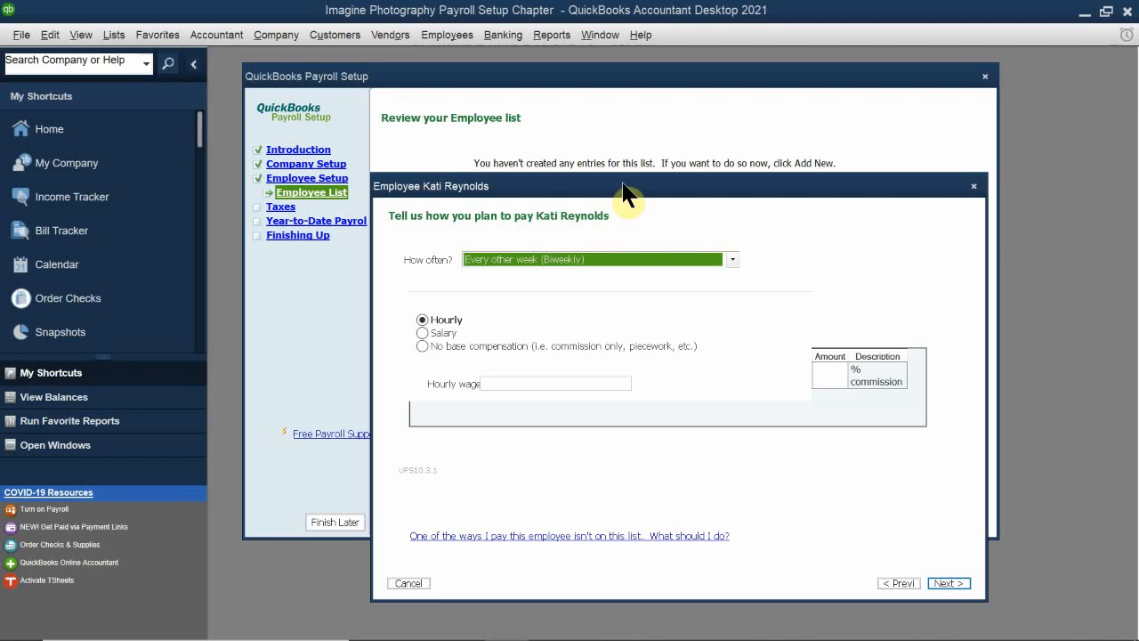
Step: Set the employee's pay frequency to Twice a month (Semimonthly)
left_click_drag(642, 187, 649, 163)
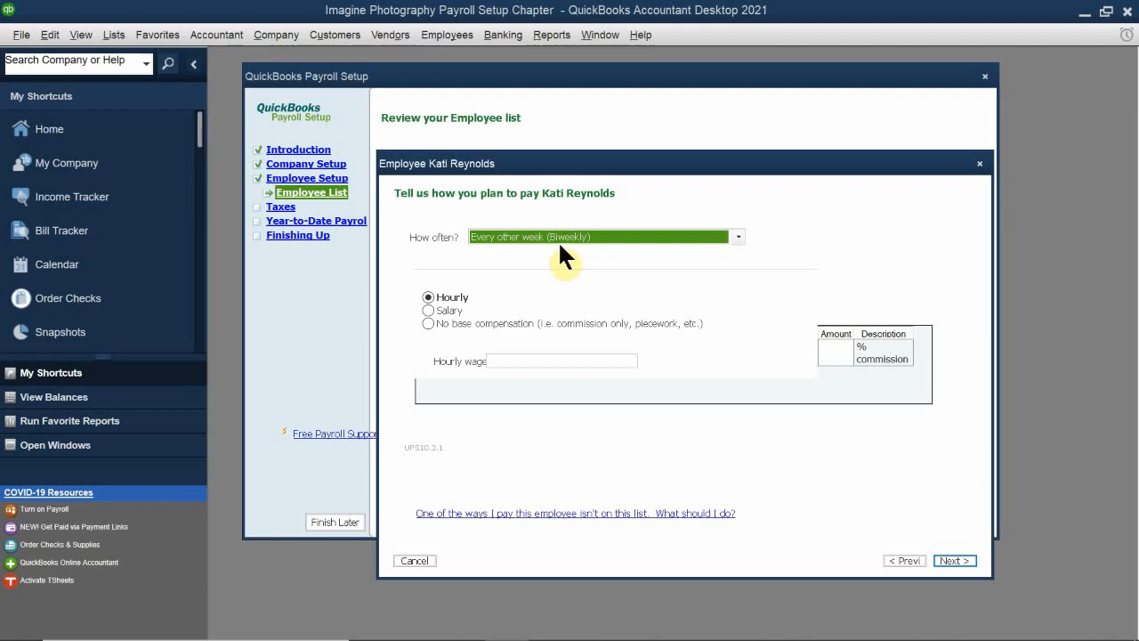
left_click(579, 233)
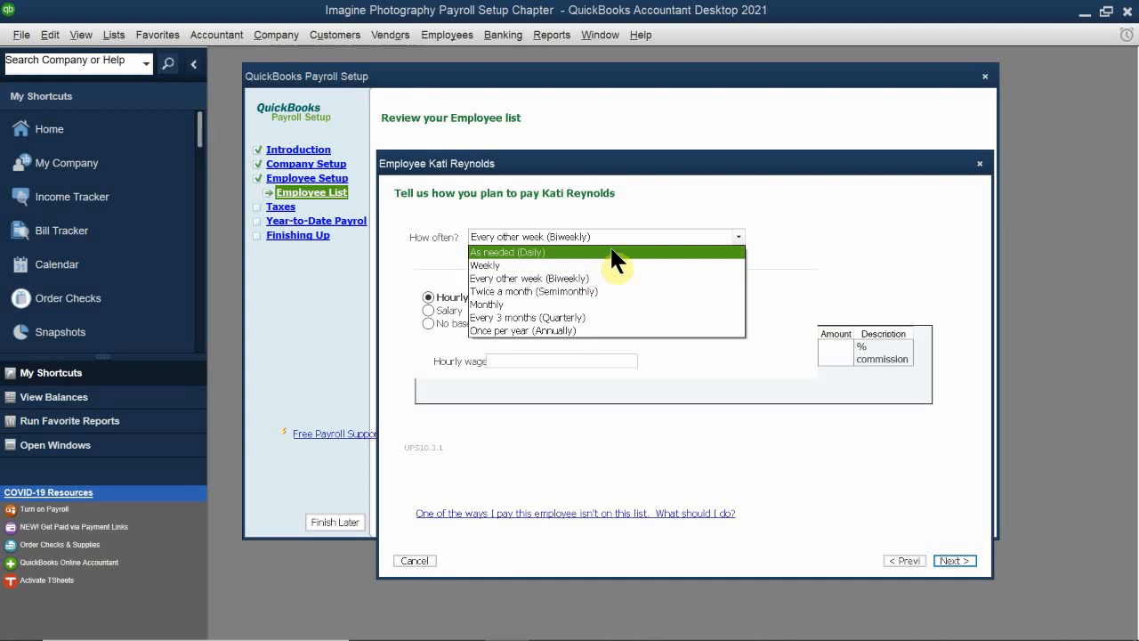
left_click(646, 291)
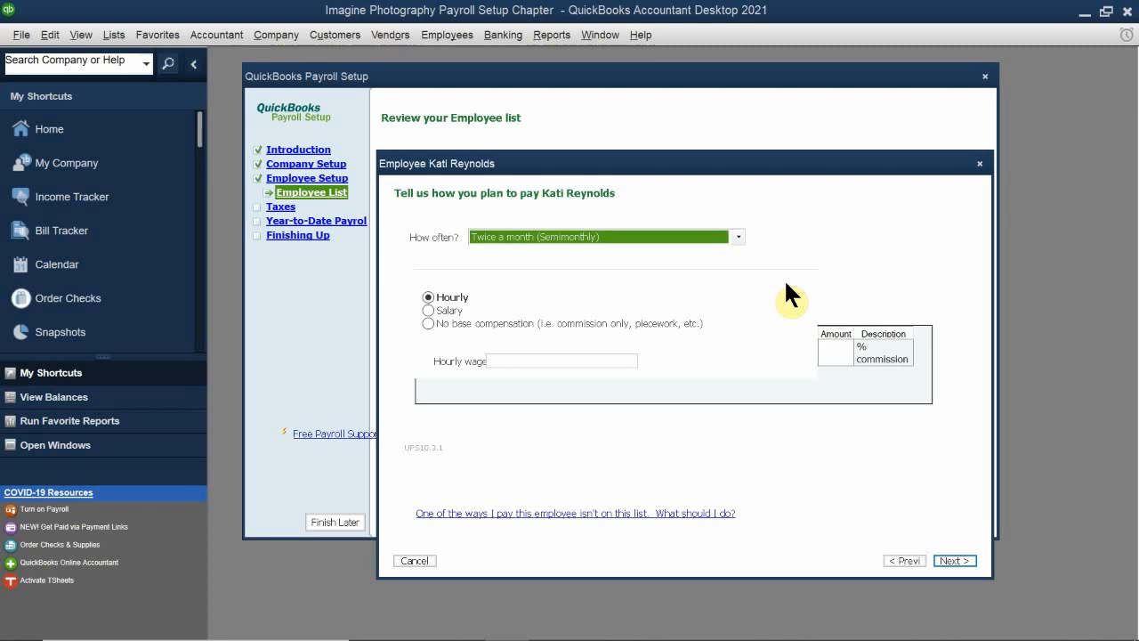
Step: Set the employee's base pay to a salary of 60,000 per year and continue to the additional items
left_click(446, 309)
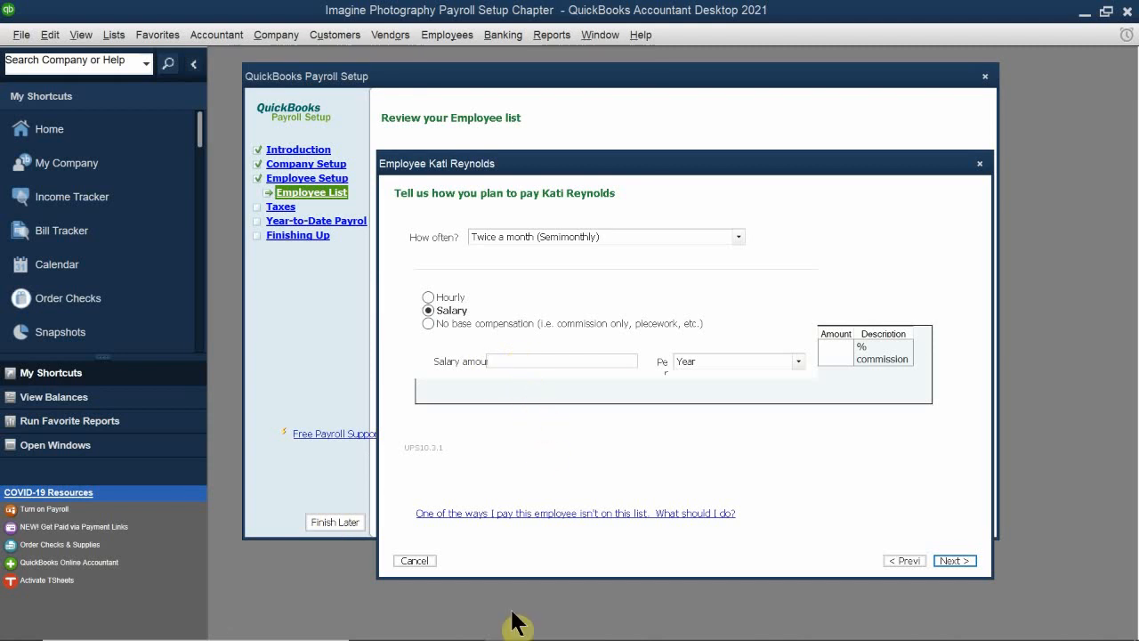
mouse_move(500, 621)
type("60000")
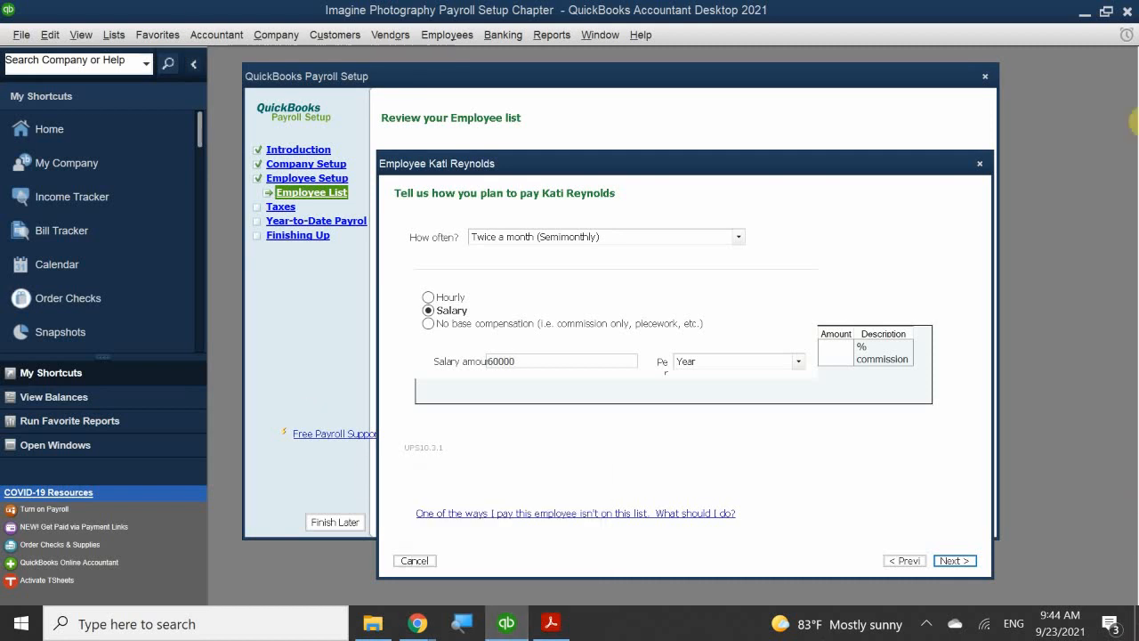
left_click(723, 356)
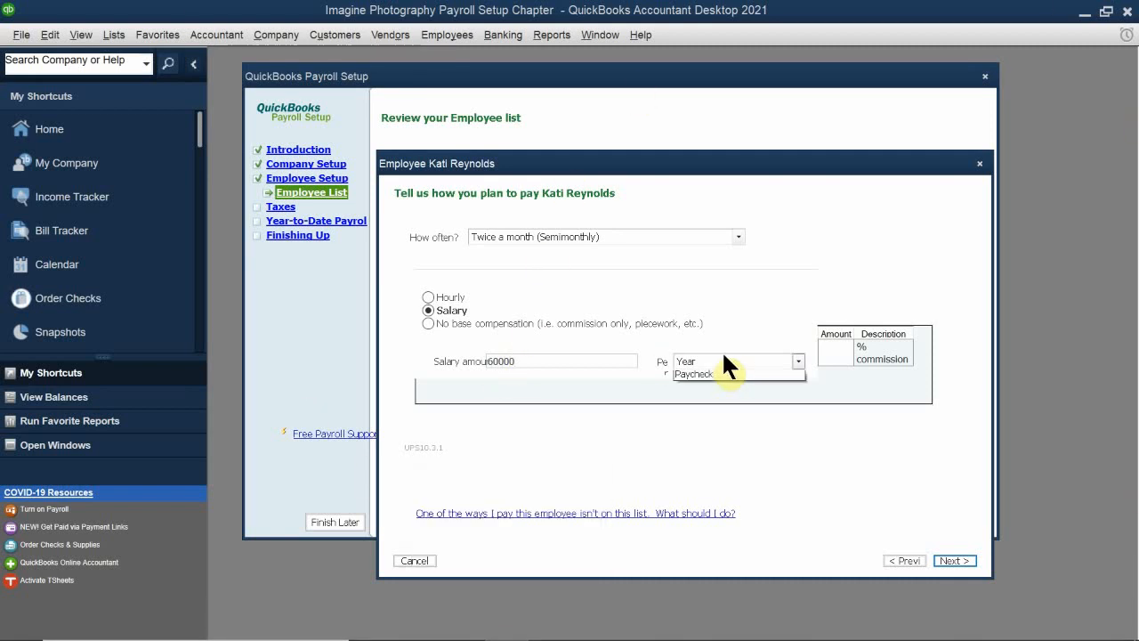
left_click(710, 376)
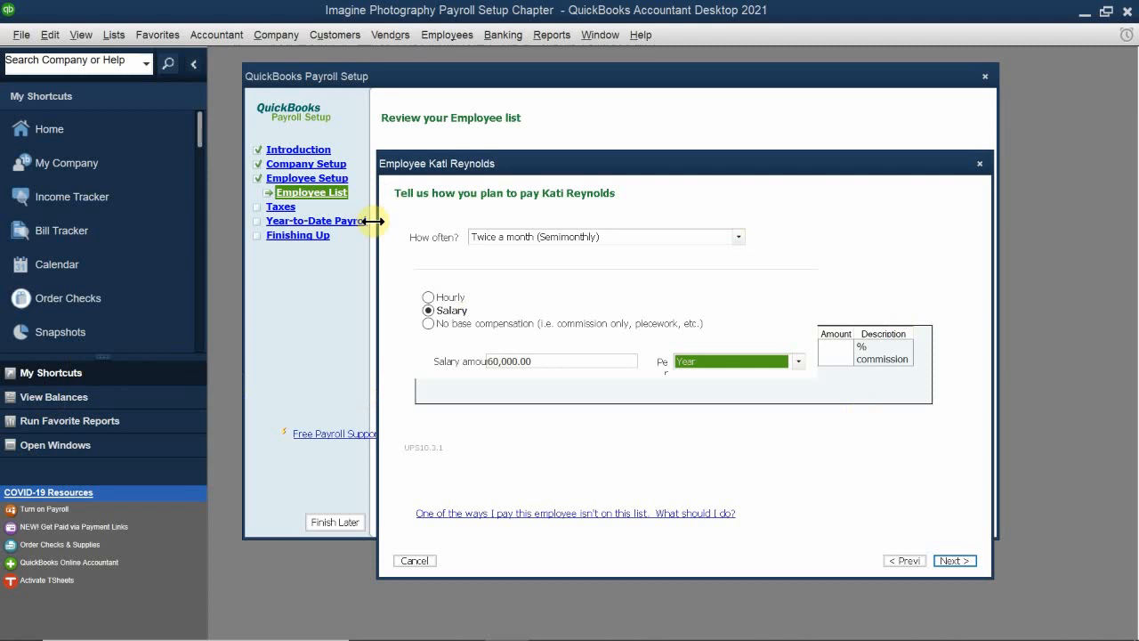
left_click(537, 443)
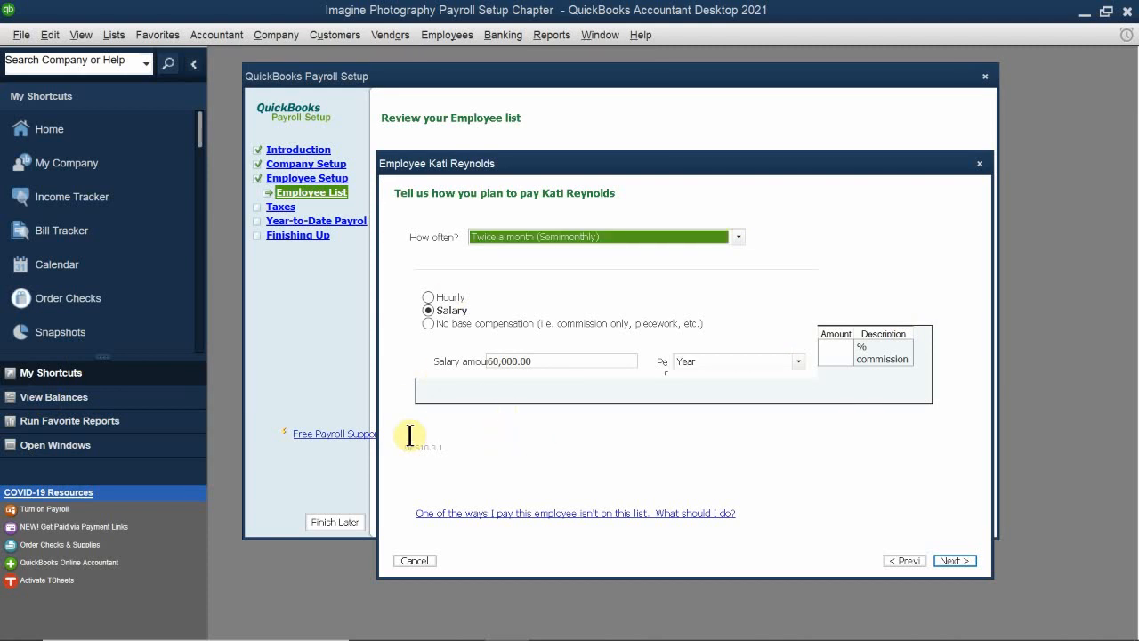
left_click(948, 560)
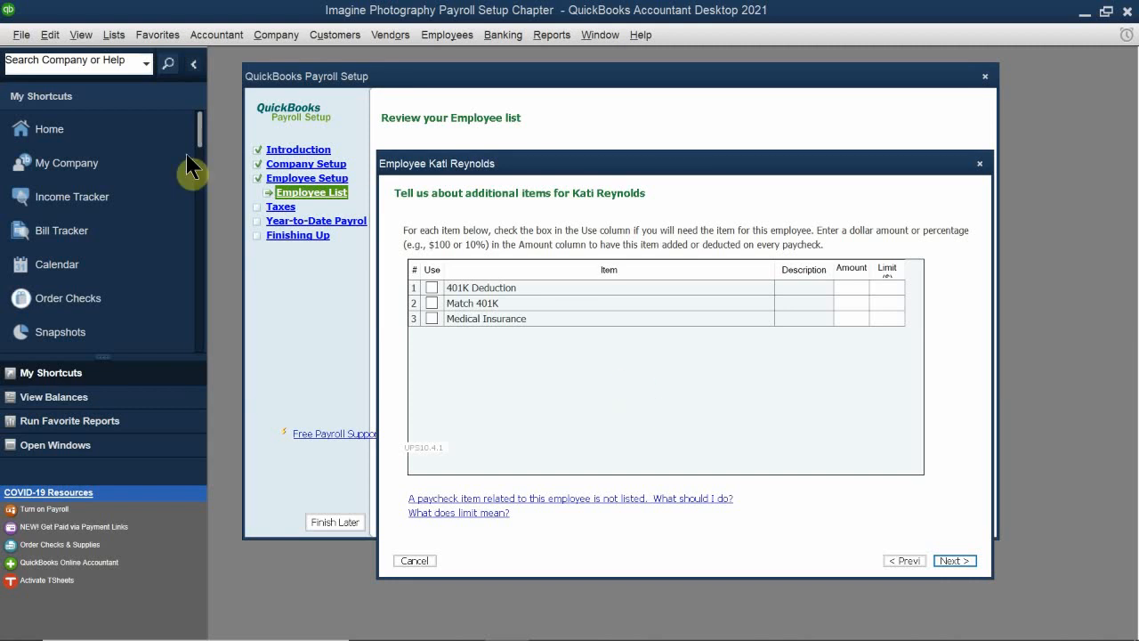
Step: Enable the 401K Deduction, Match 401K and Medical Insurance items for the employee
left_click(430, 287)
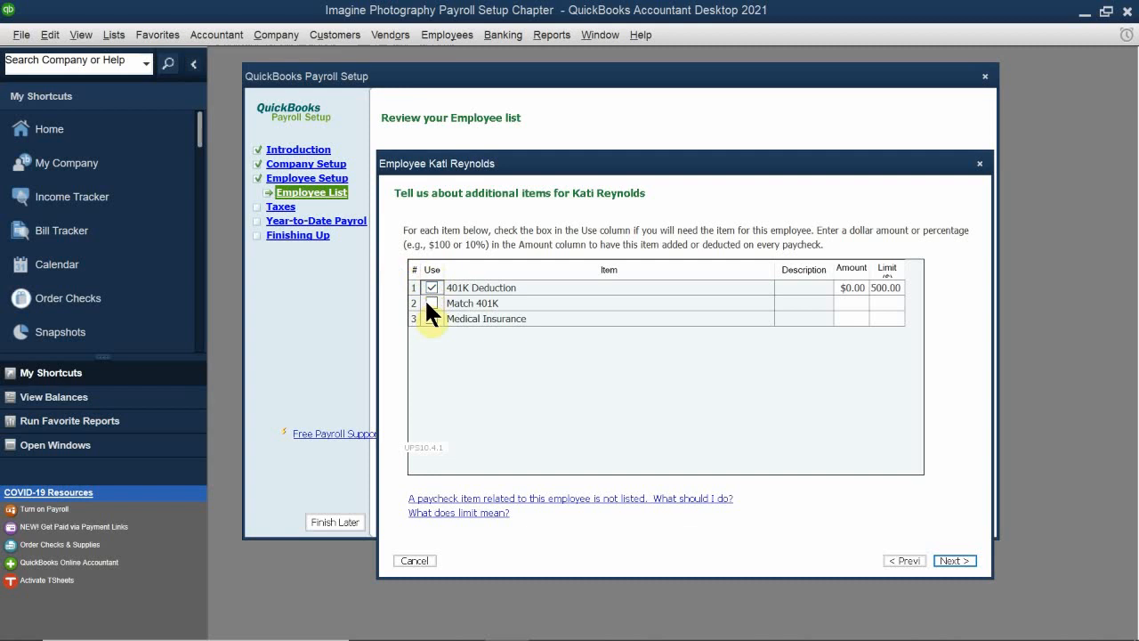
left_click(432, 304)
left_click(432, 318)
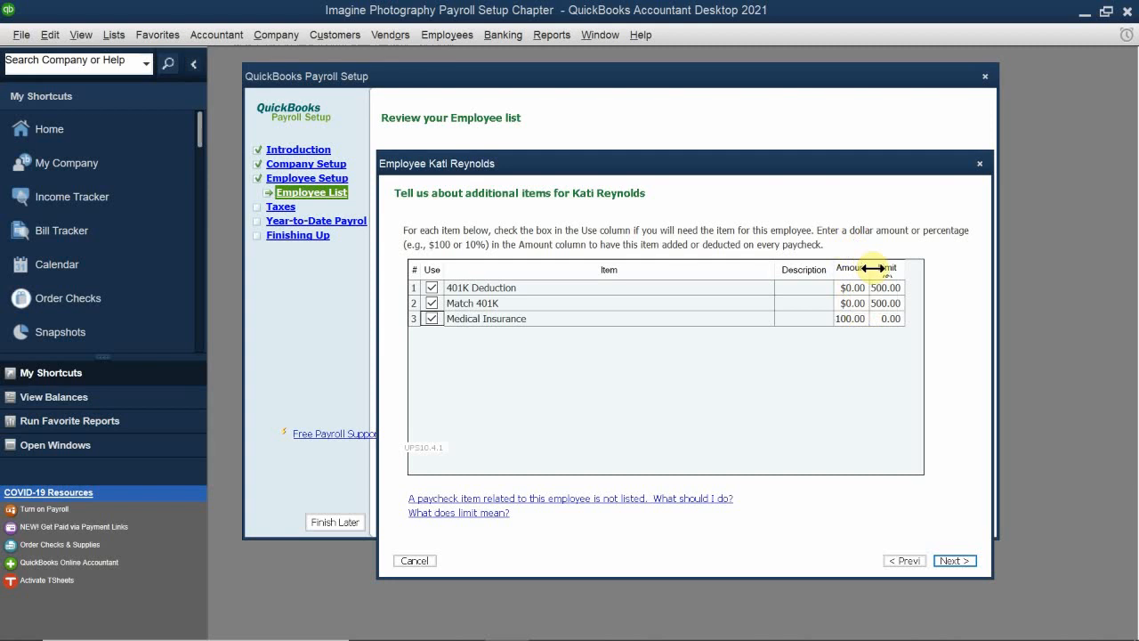
Step: Resize the item table's columns so the Amount and Limit values are fully readable, and continue to the time-off settings
left_click_drag(869, 267, 859, 267)
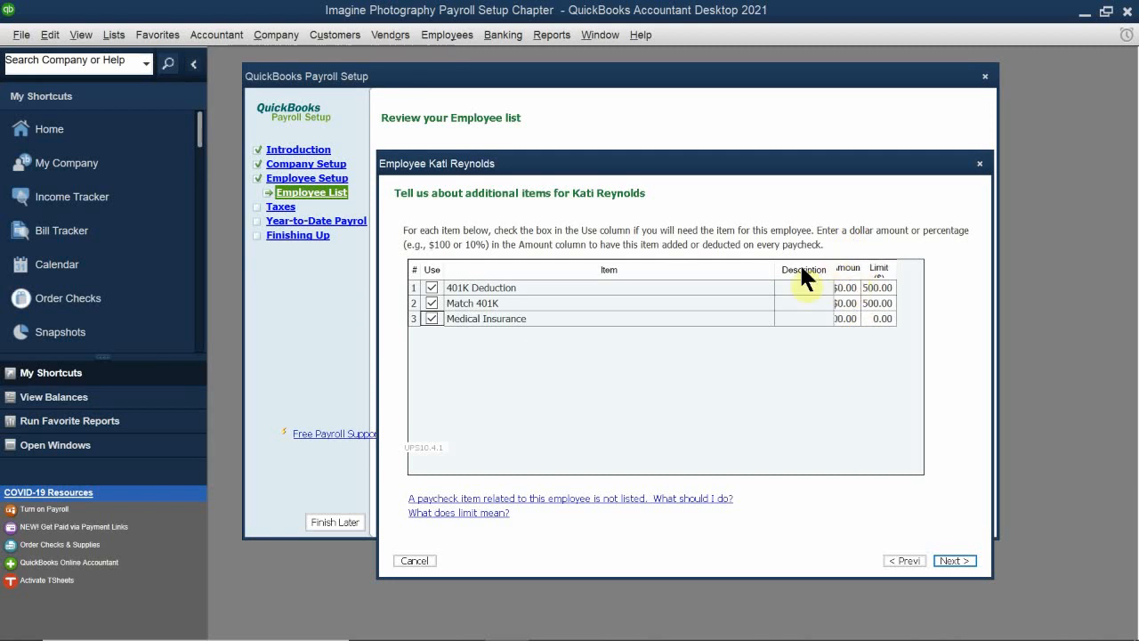
mouse_move(775, 264)
left_mouse_down()
mouse_move(717, 265)
mouse_move(767, 267)
mouse_move(757, 267)
left_mouse_up()
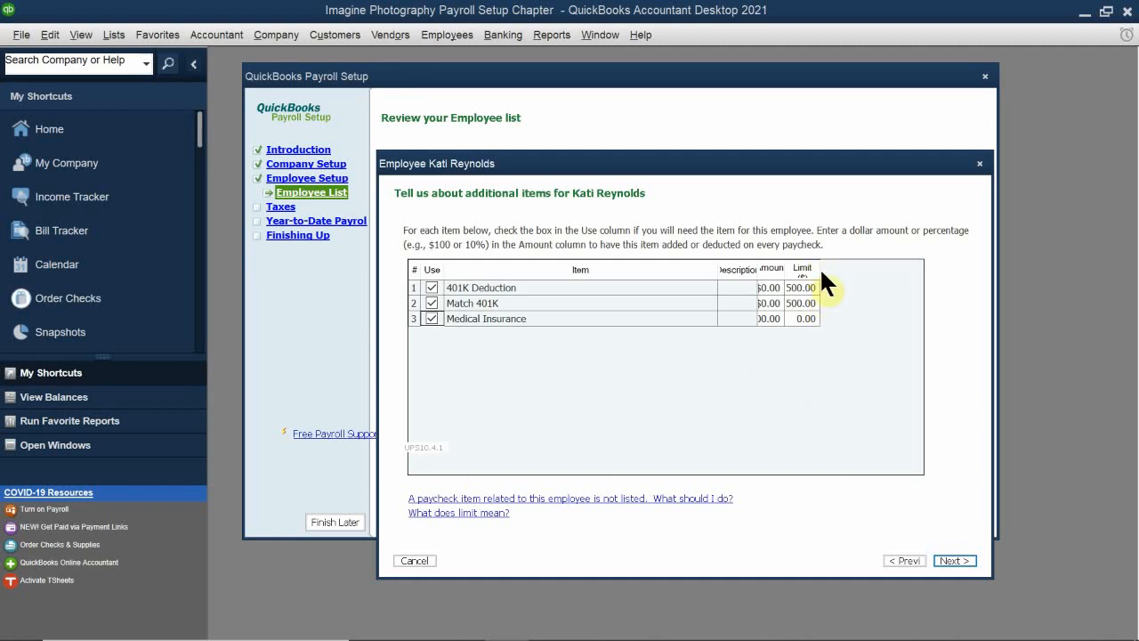
left_click_drag(819, 268, 858, 269)
left_click_drag(755, 270, 795, 272)
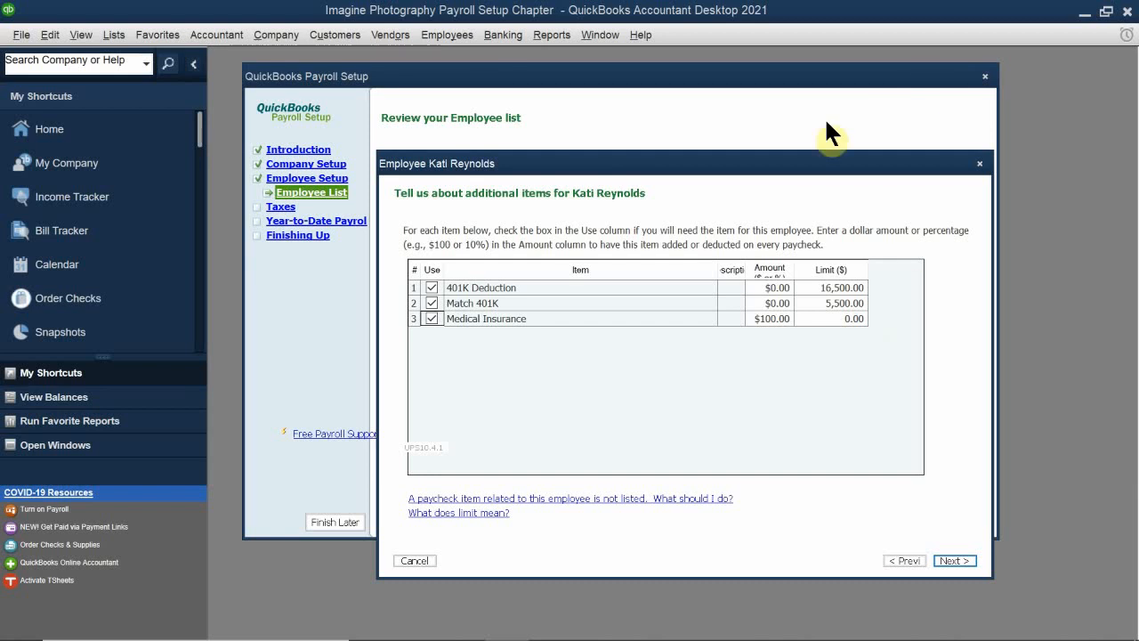
left_click(958, 559)
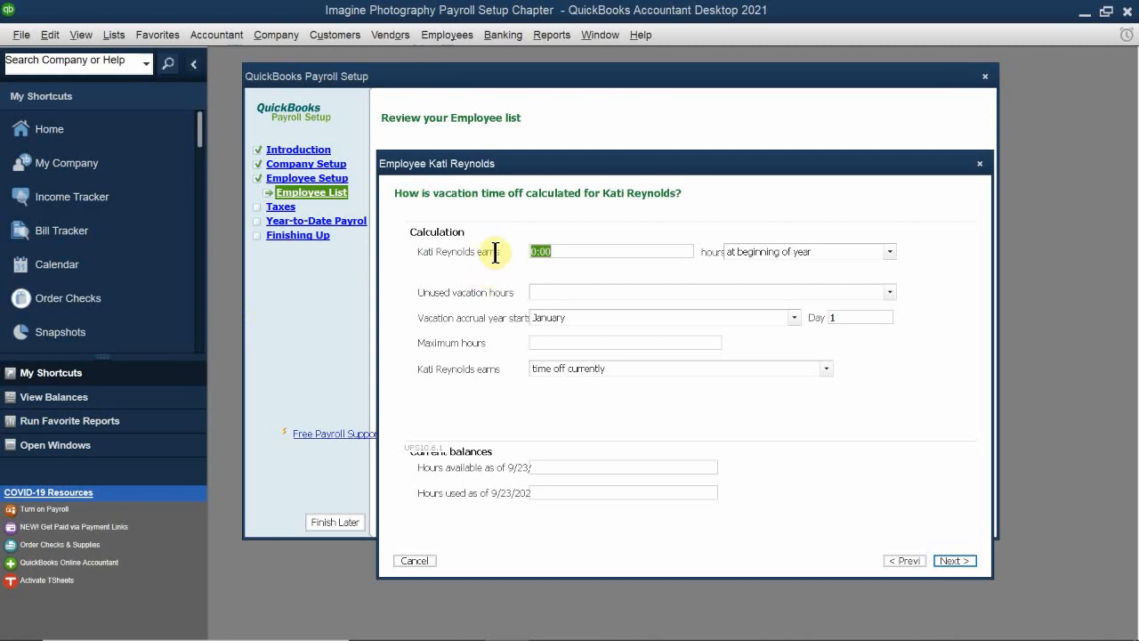
Step: Set the employee's vacation earnings to 80:00 hours at beginning of year
left_click(591, 250)
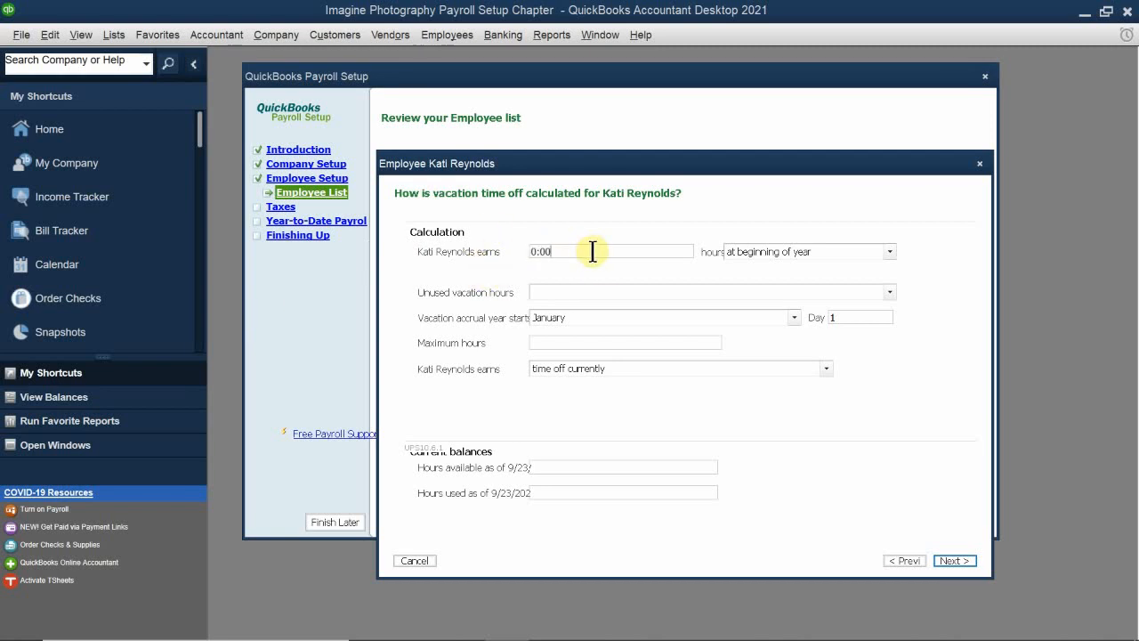
left_click_drag(593, 252, 365, 269)
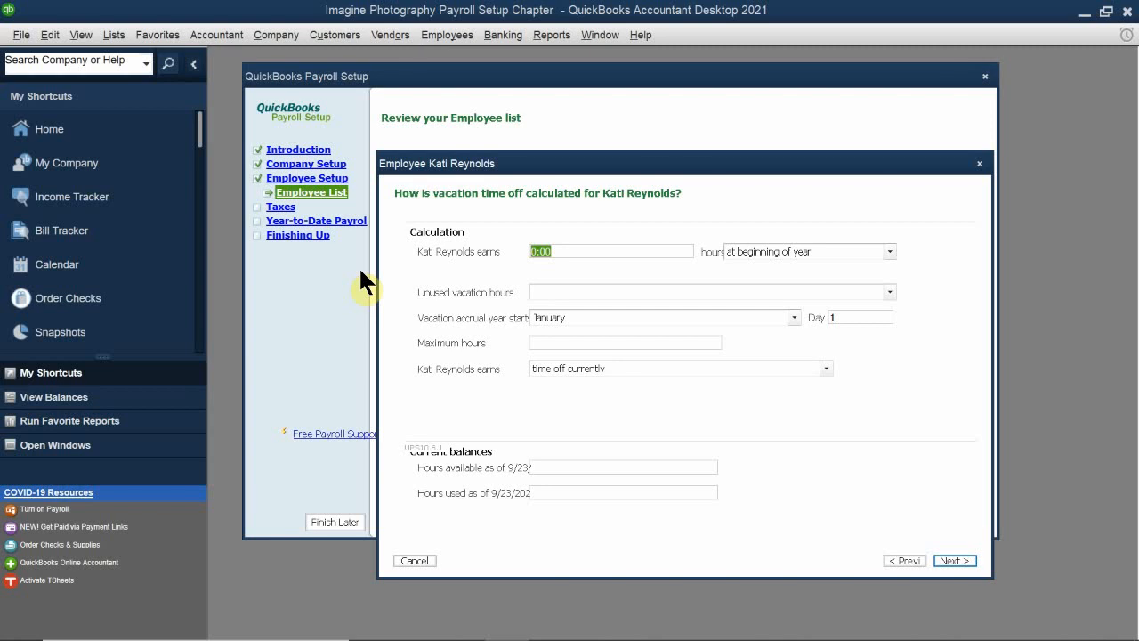
type("80.00")
left_click(815, 250)
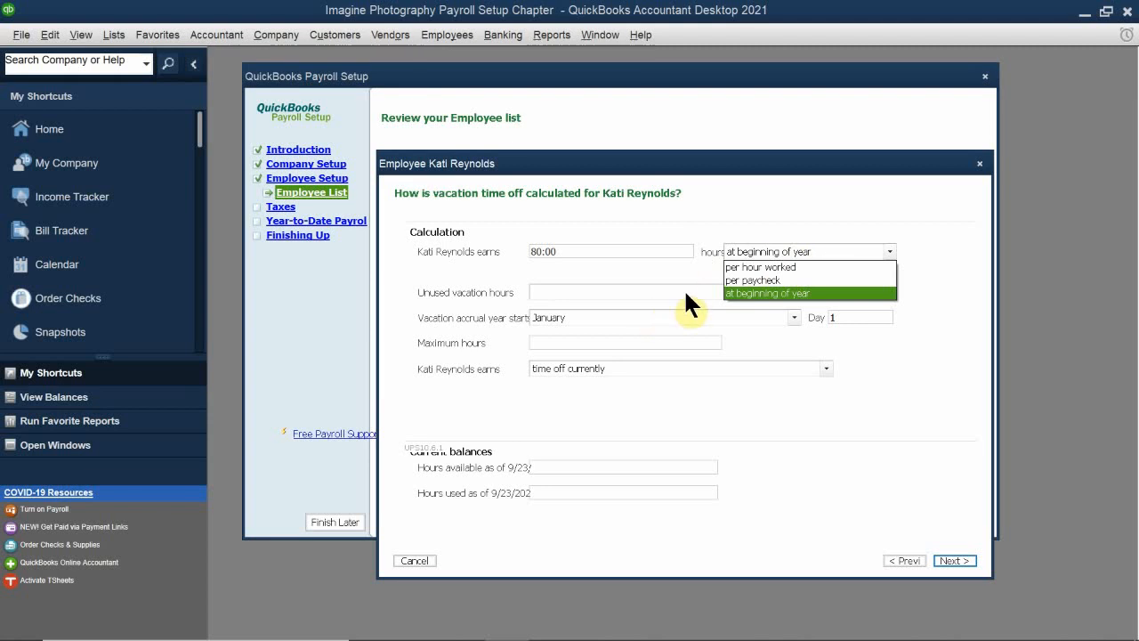
key("Return")
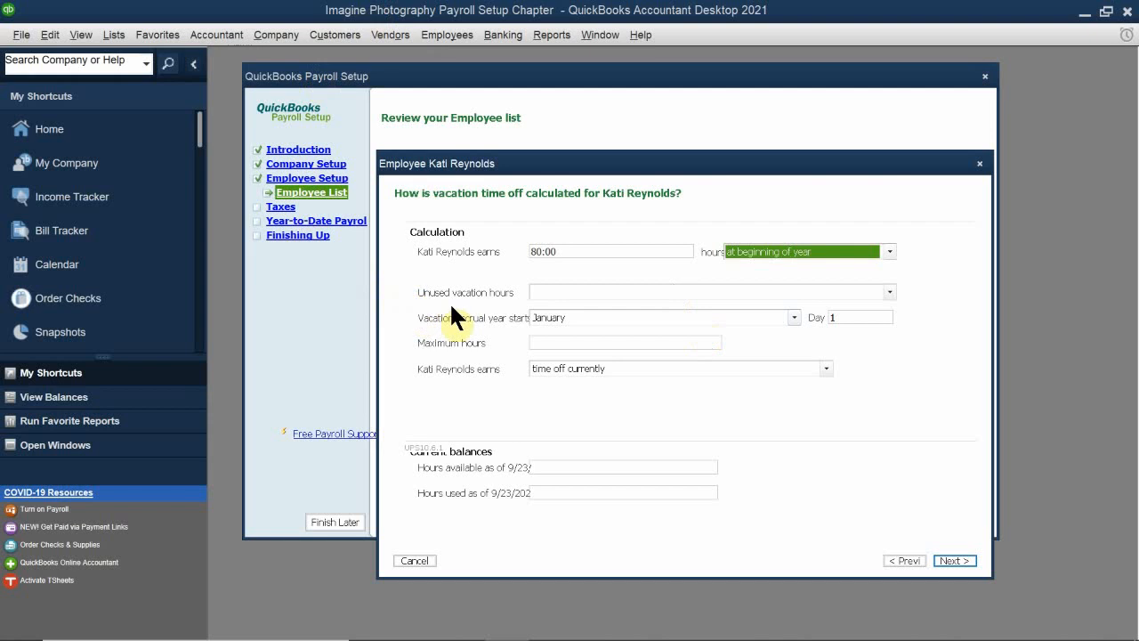
Step: Give unused vacation hours an accrual limit with a maximum of 200 hours
left_click(554, 292)
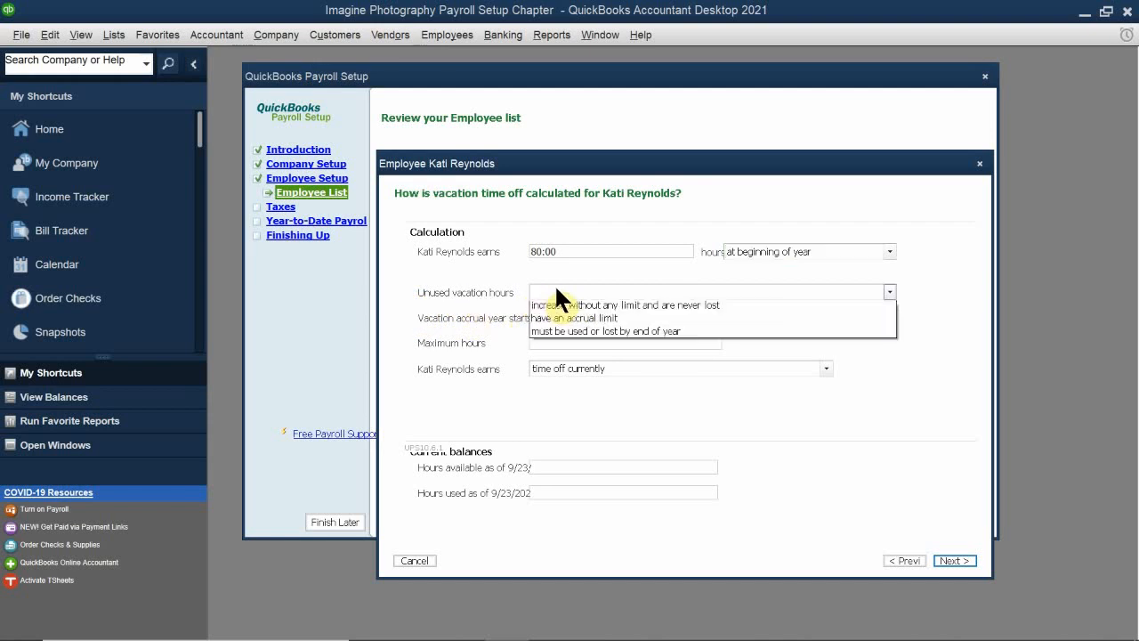
left_click(620, 321)
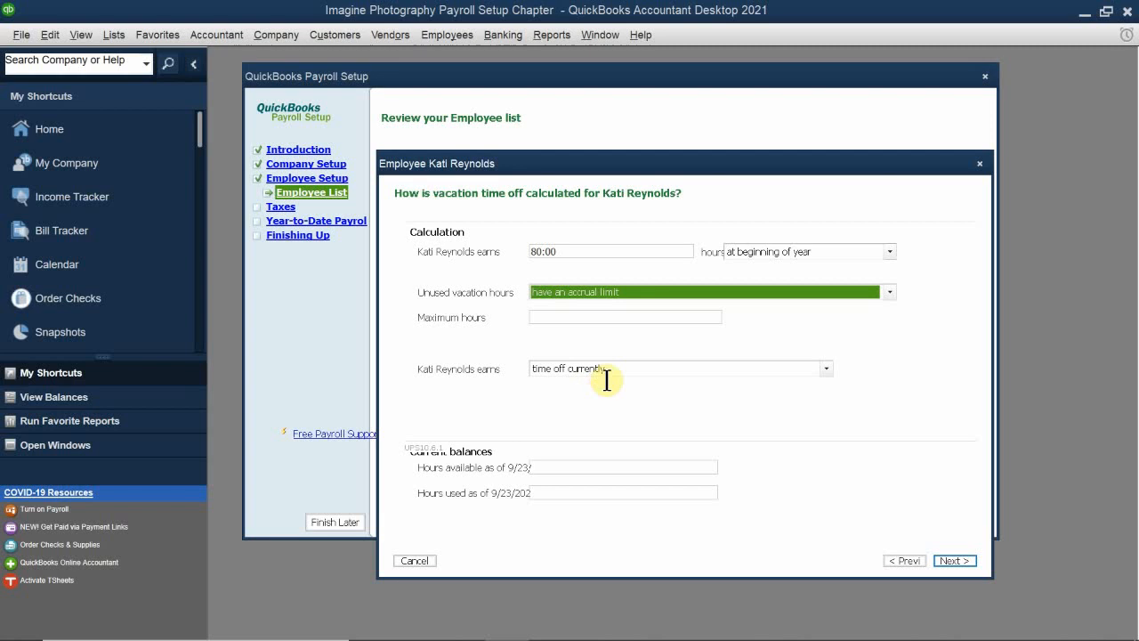
left_click(557, 318)
type("200")
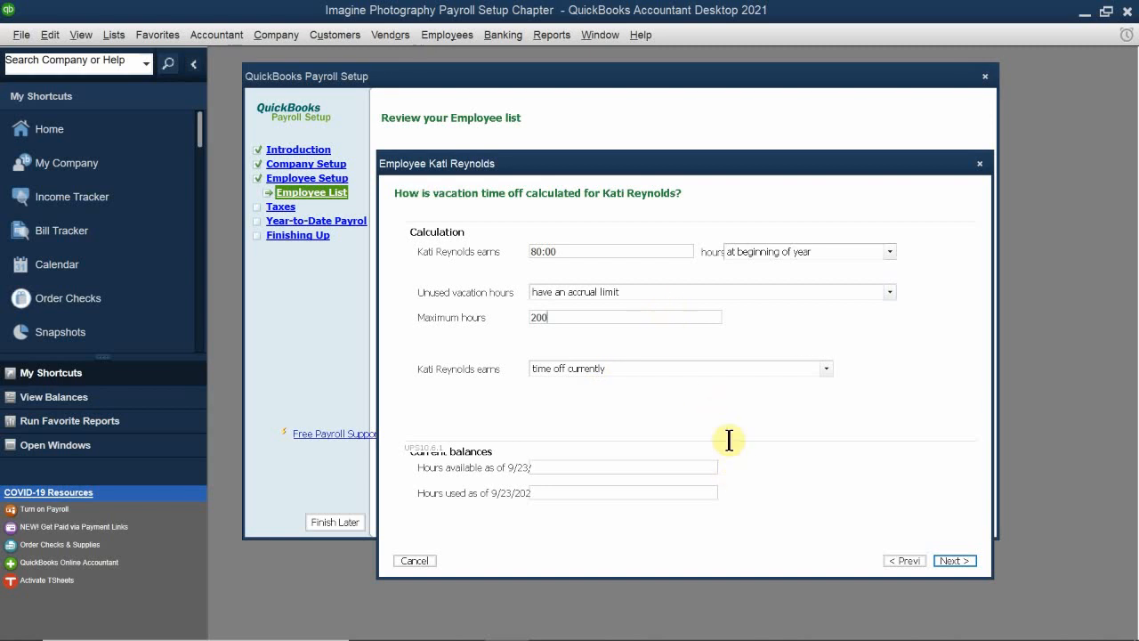
key("Tab")
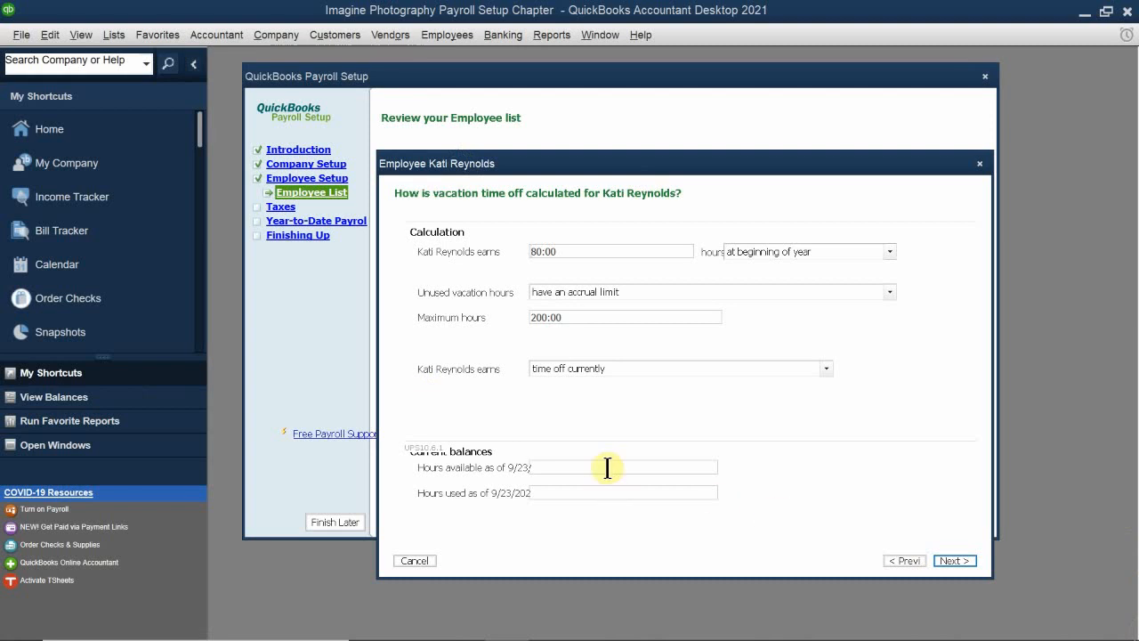
Step: Set the current vacation balances to 200 hours available and 0 hours used, and continue to direct deposit
type("200")
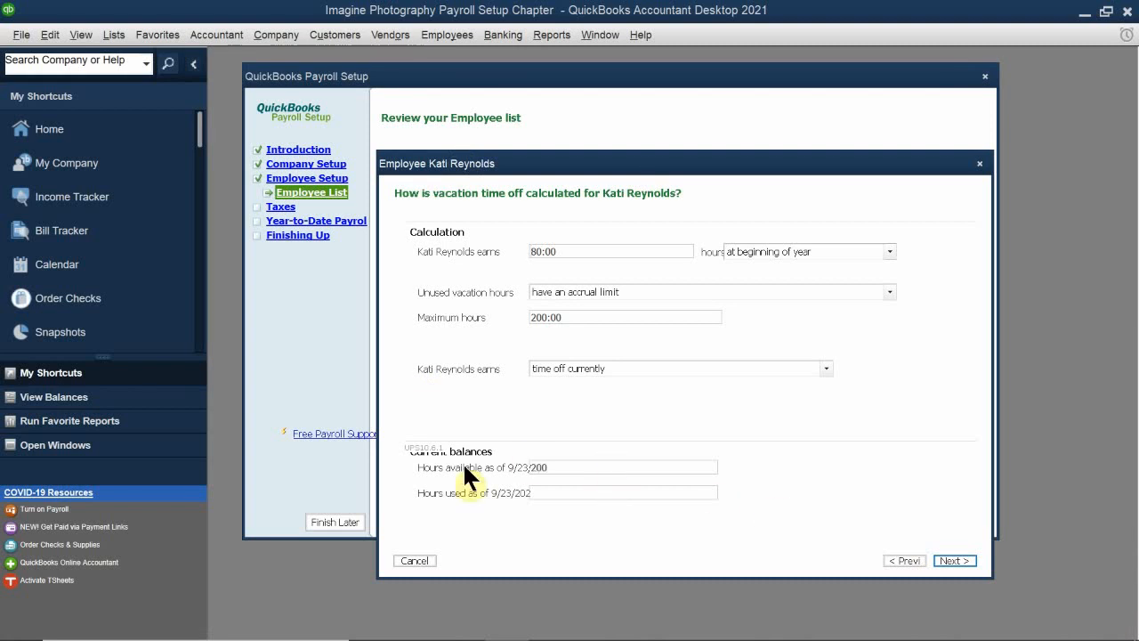
left_click(566, 492)
type("0")
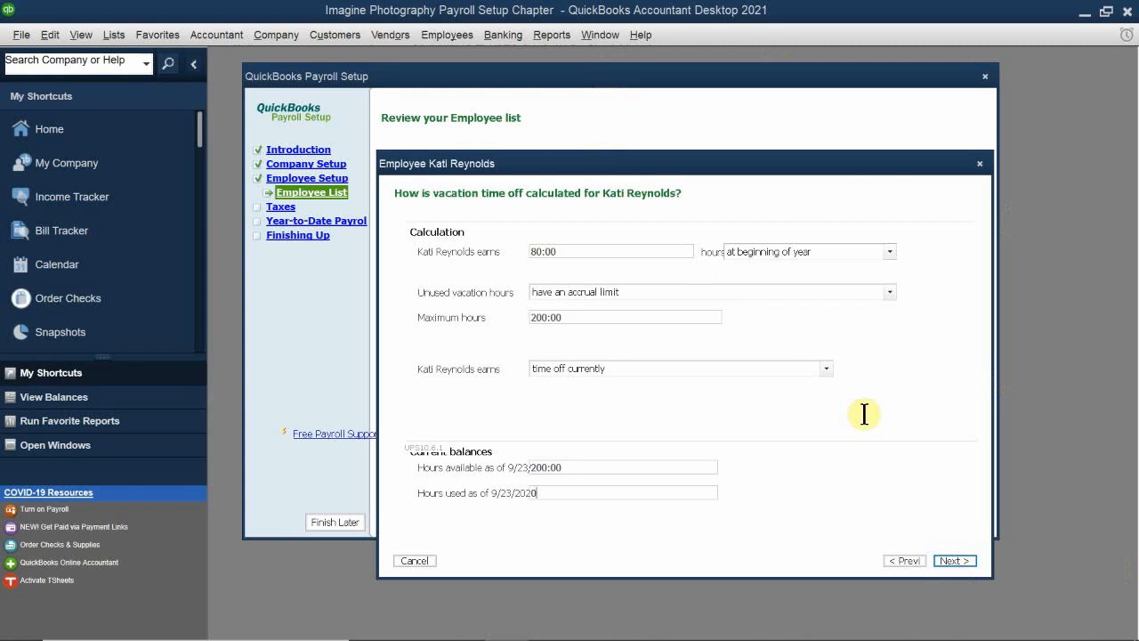
left_click(826, 248)
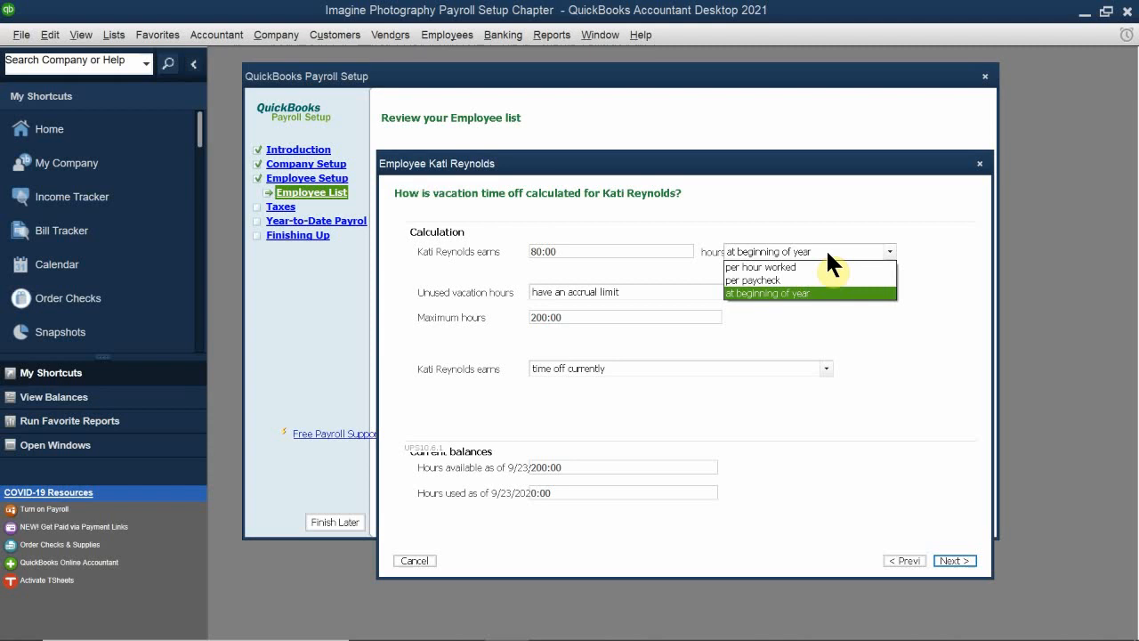
left_click(826, 249)
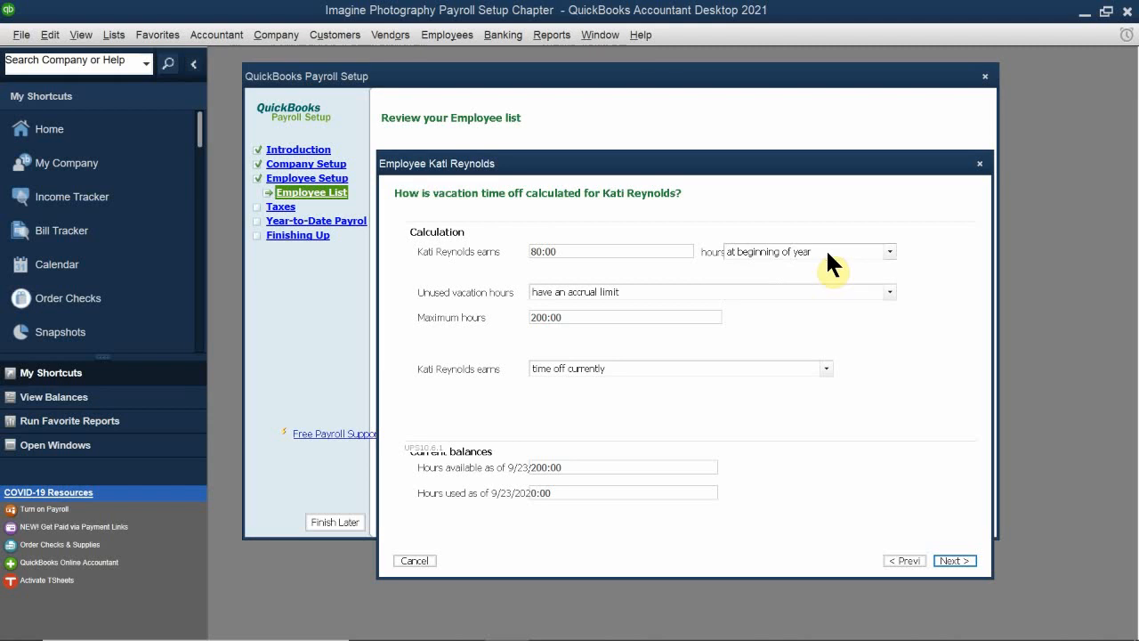
left_click(950, 561)
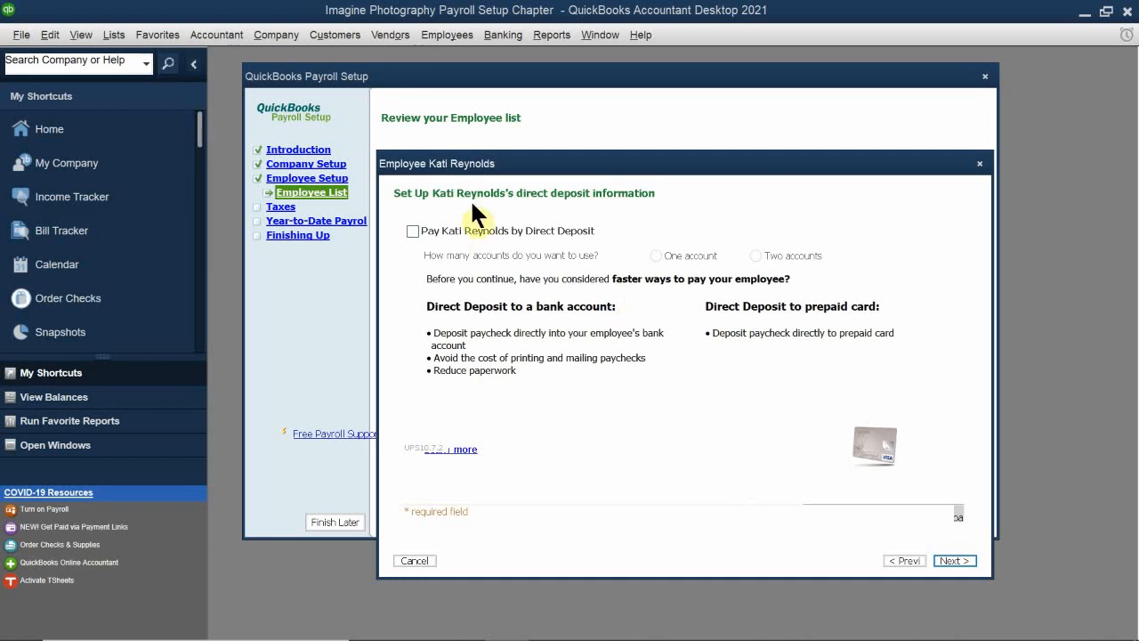
Step: Skip direct deposit and set the state subject to unemployment tax to CA - California, continuing to federal taxes
left_click(951, 561)
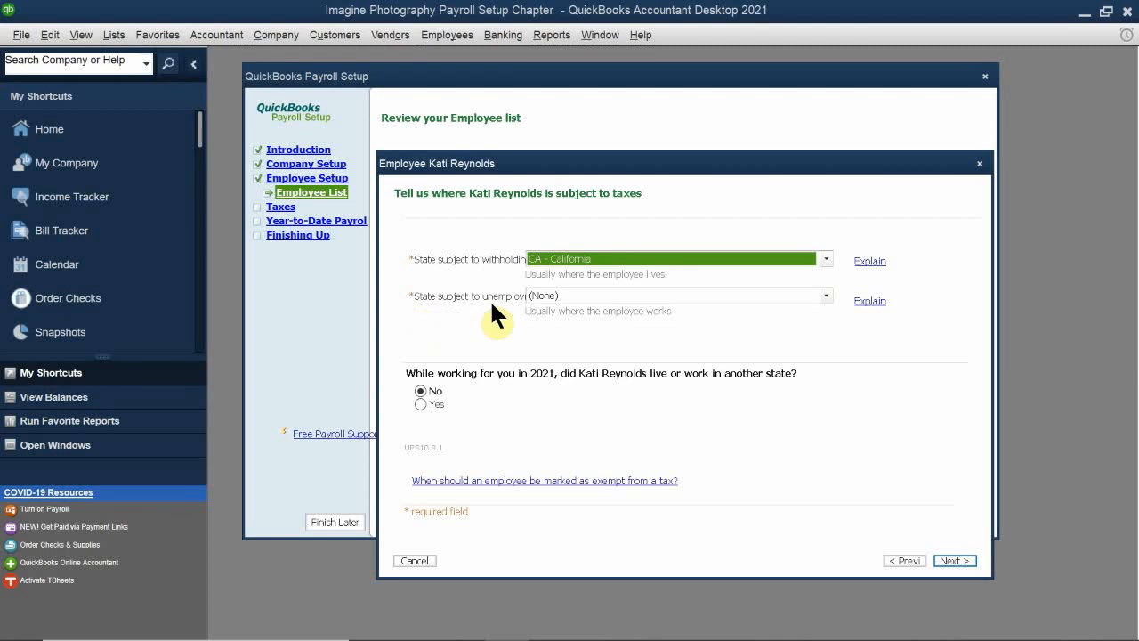
left_click(561, 290)
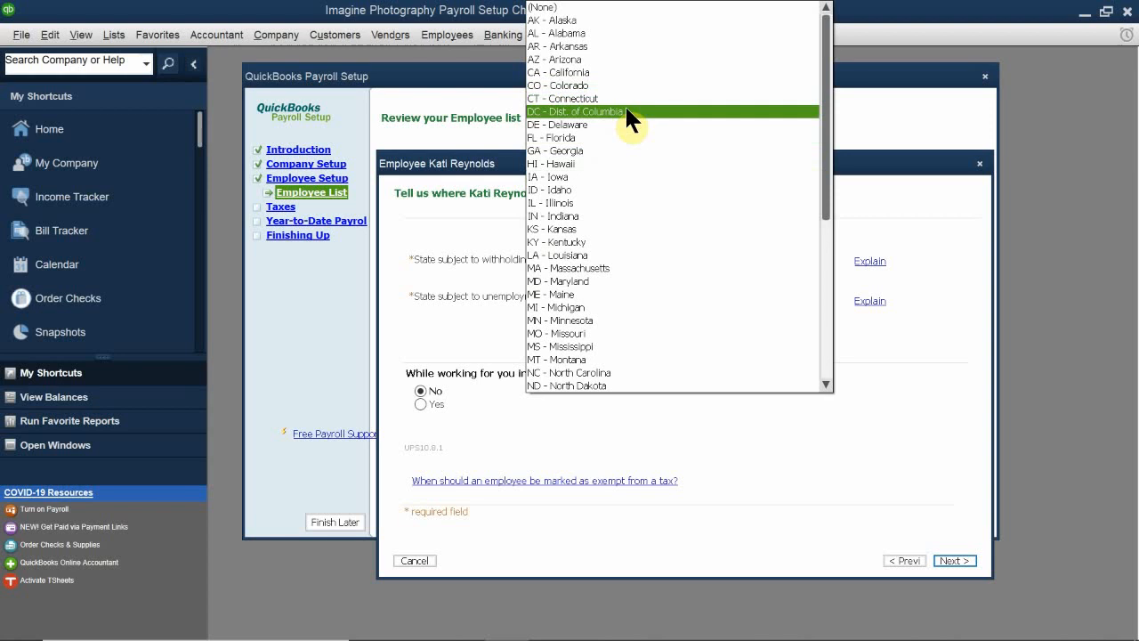
left_click(634, 74)
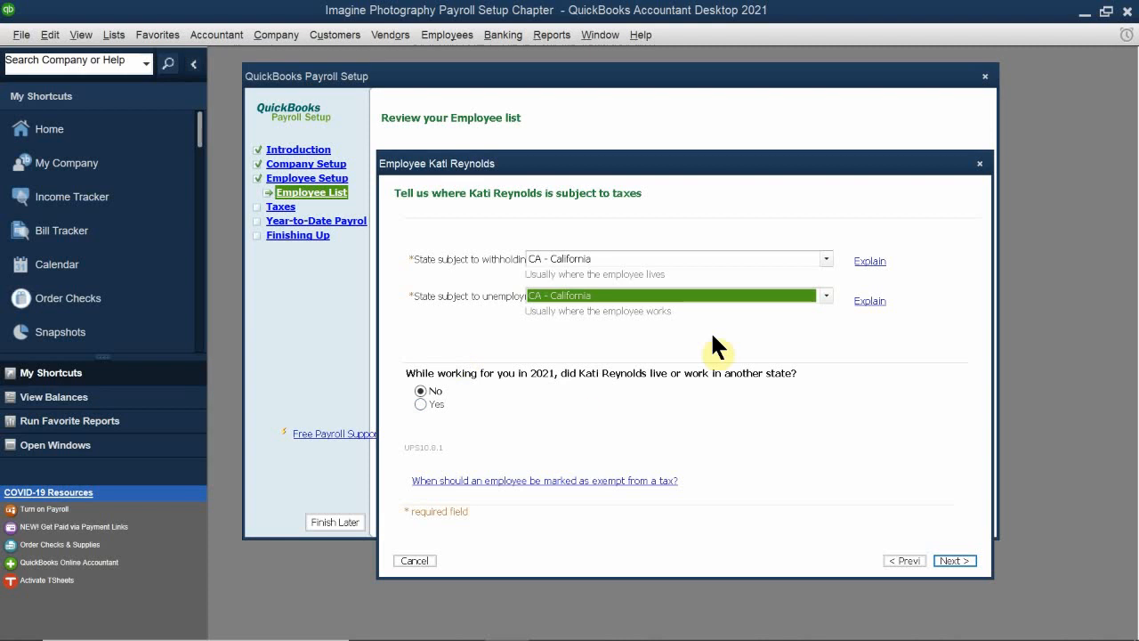
left_click(955, 561)
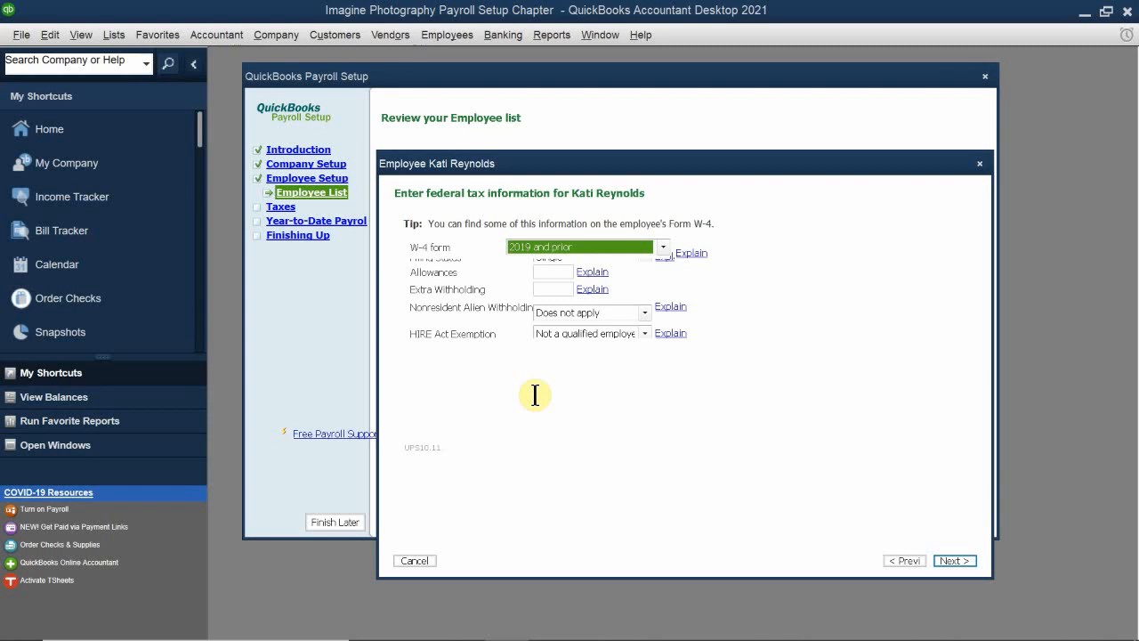
Step: Choose the 2019 and prior W-4 form for the employee, with 2 allowances and 0 extra withholding
left_click(548, 248)
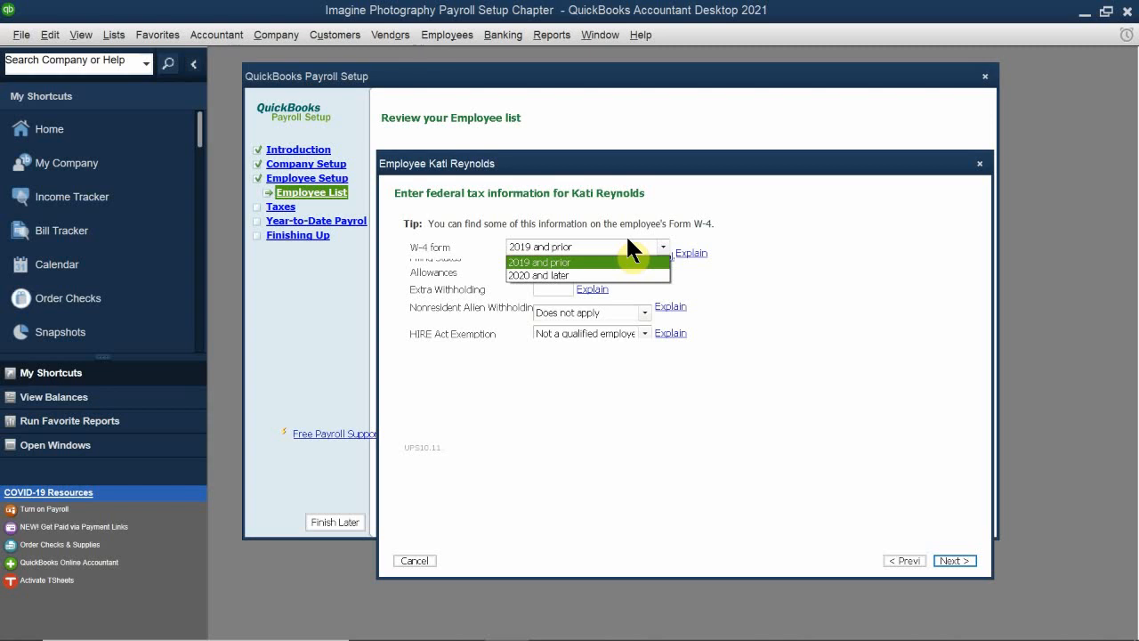
left_click(551, 263)
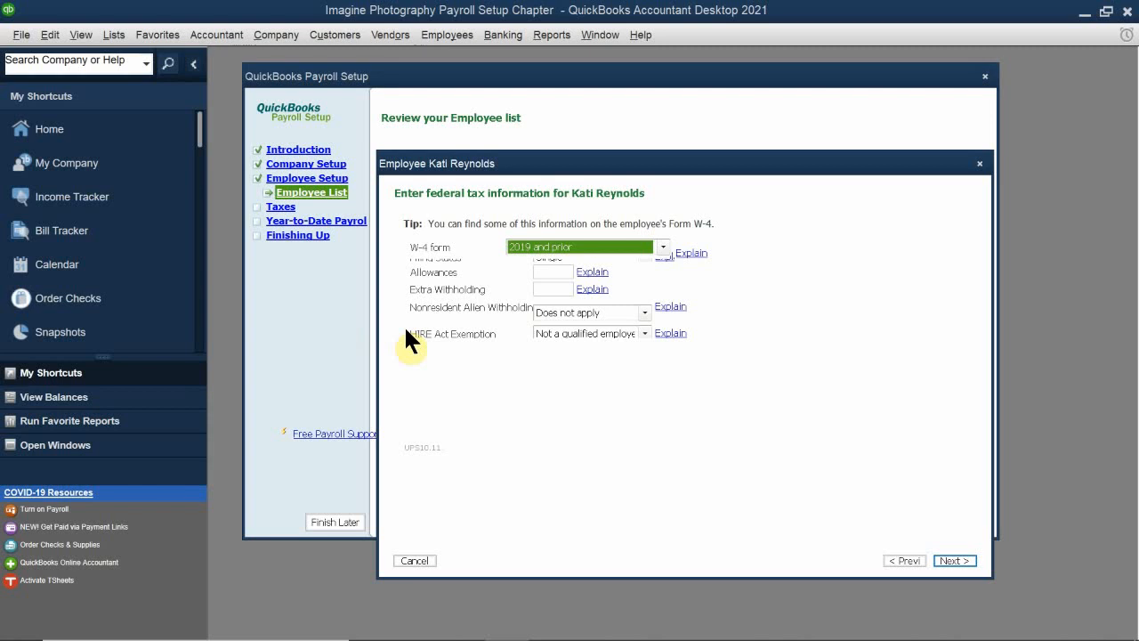
left_click(548, 272)
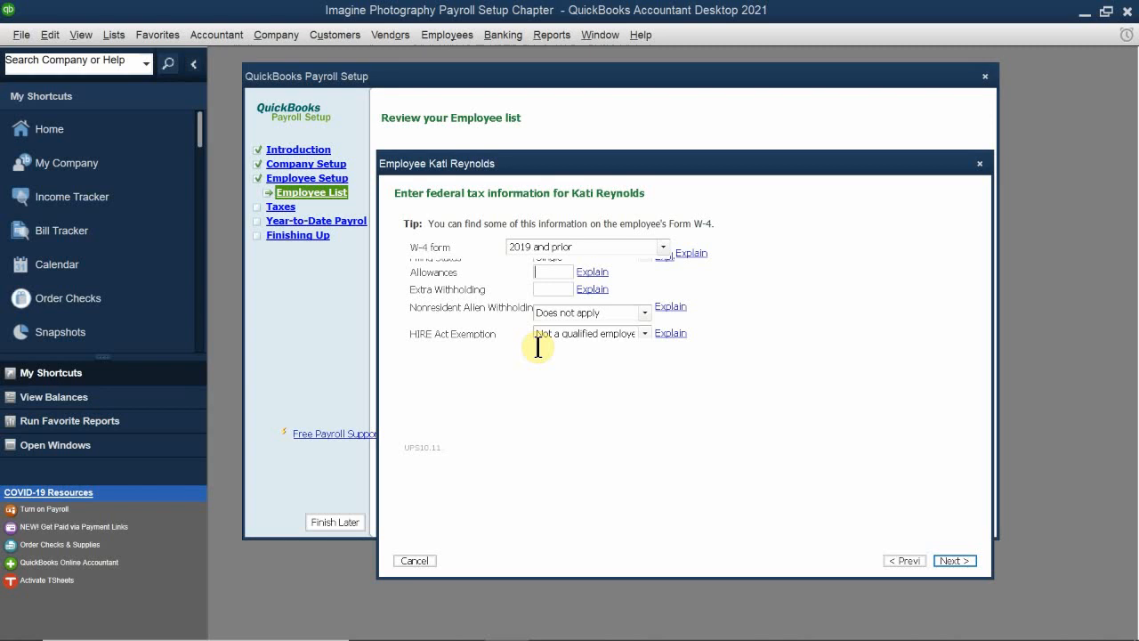
type("2")
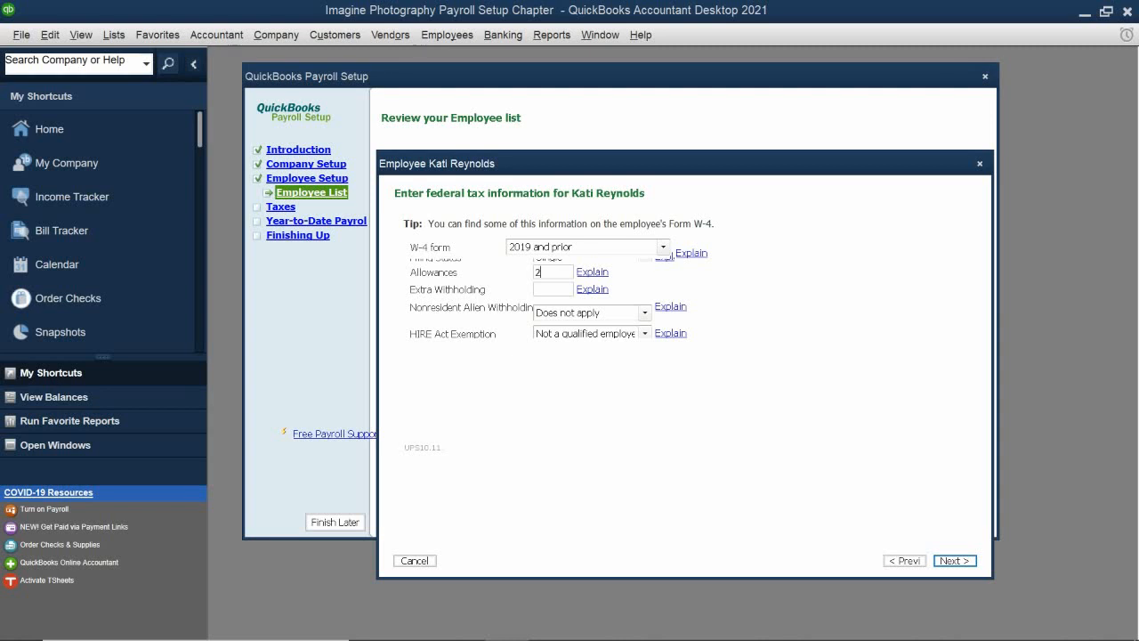
left_click(543, 287)
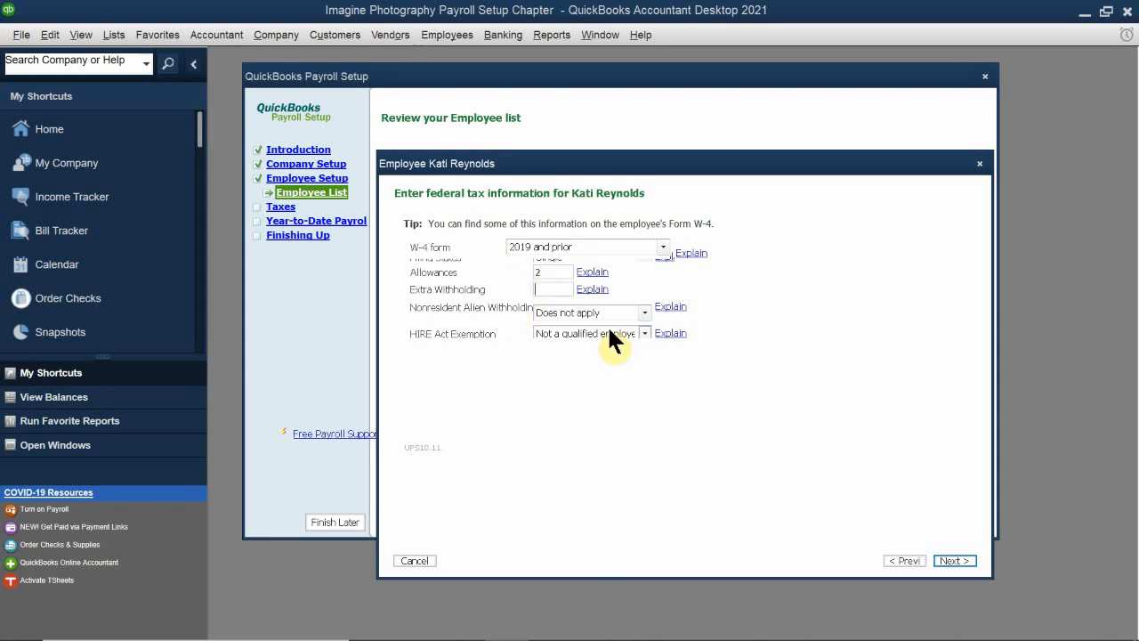
type("0")
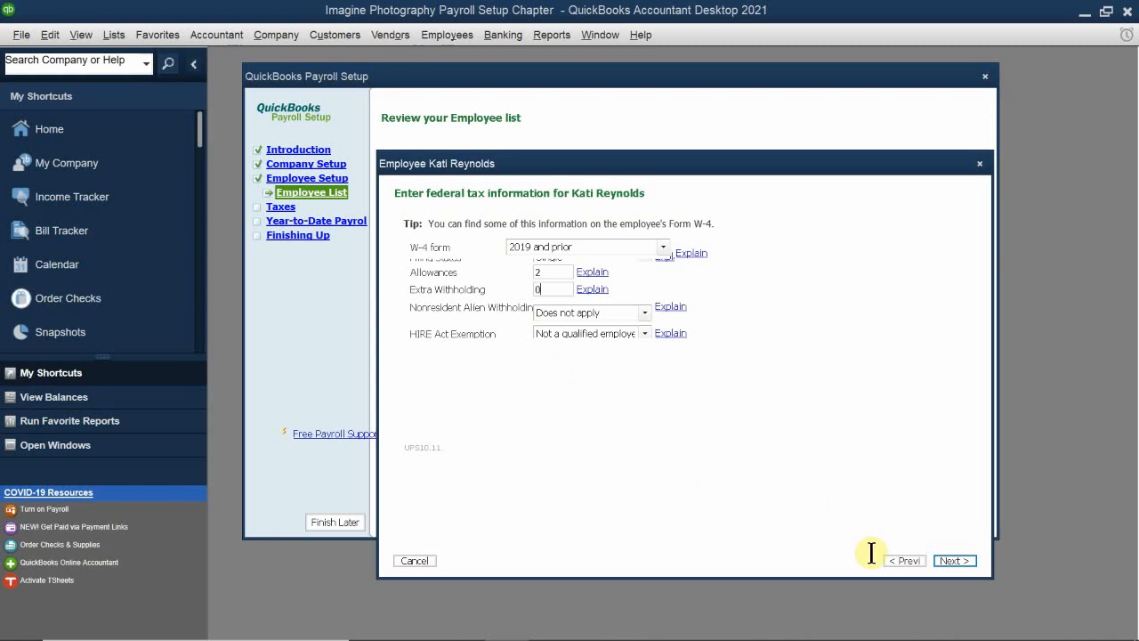
Step: Accept the employee's federal tax information and the preselected withholdings and credits, continuing to state taxes
left_click(960, 559)
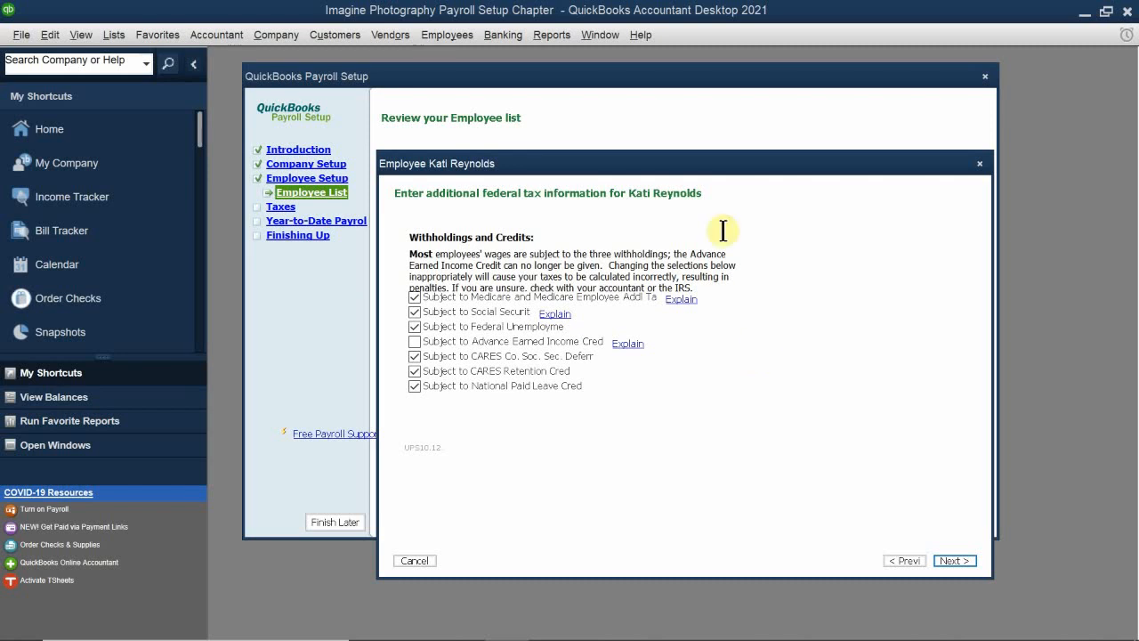
left_click_drag(656, 169, 649, 136)
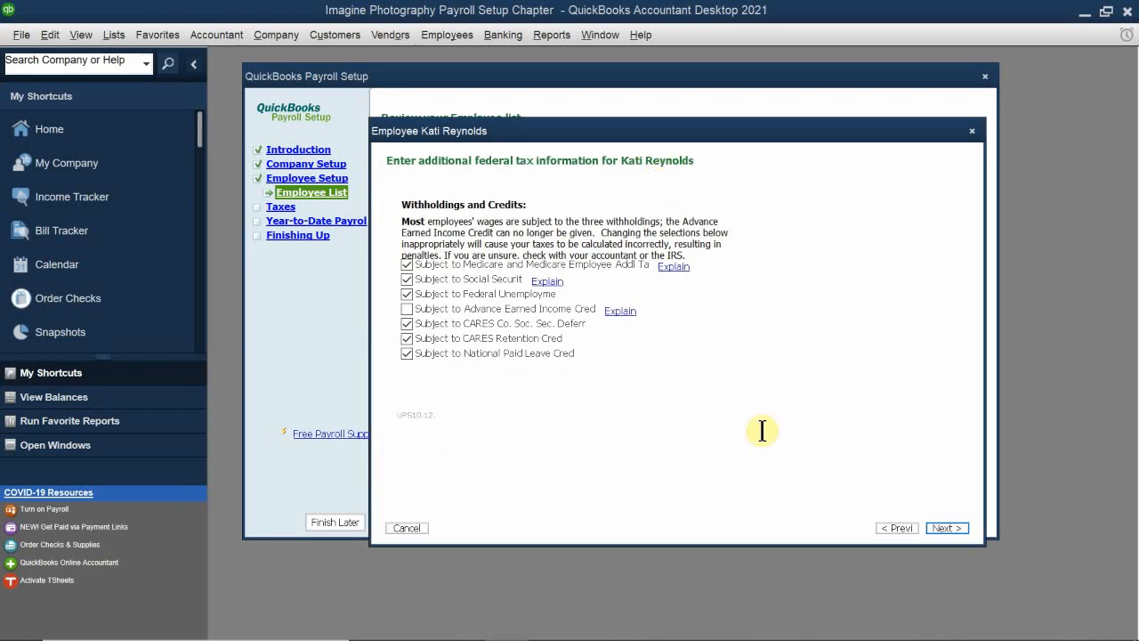
left_click(945, 528)
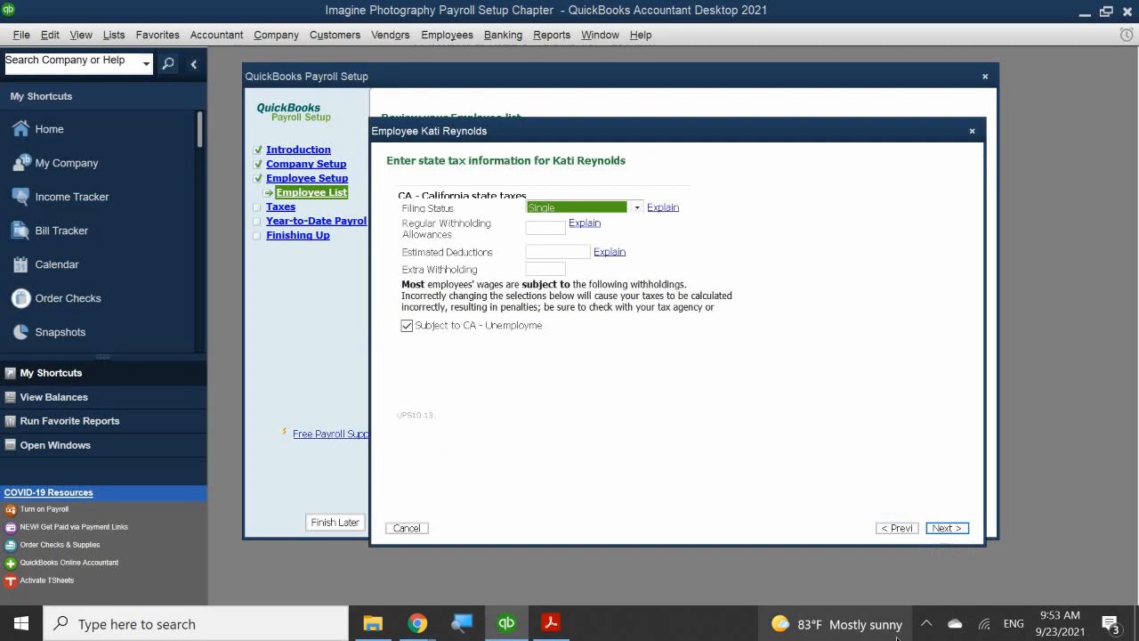
Step: Set California state taxes to filing status Married (one income), 2 regular withholding allowances, 0 estimated deductions and 0 extra withholding
left_click_drag(525, 146, 494, 229)
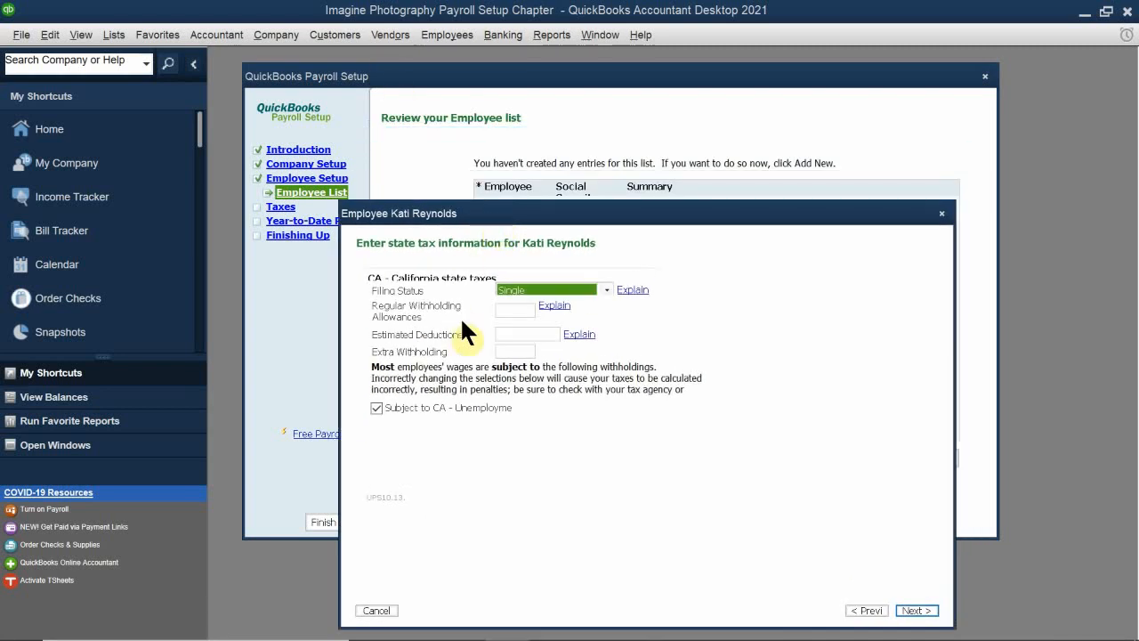
left_click(536, 287)
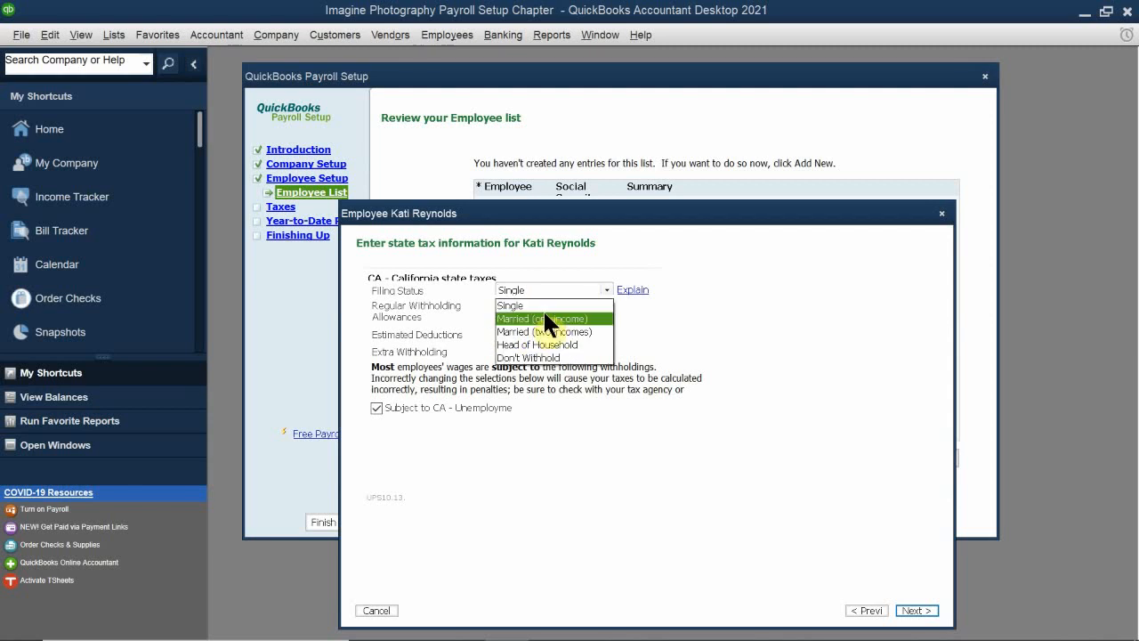
left_click(544, 318)
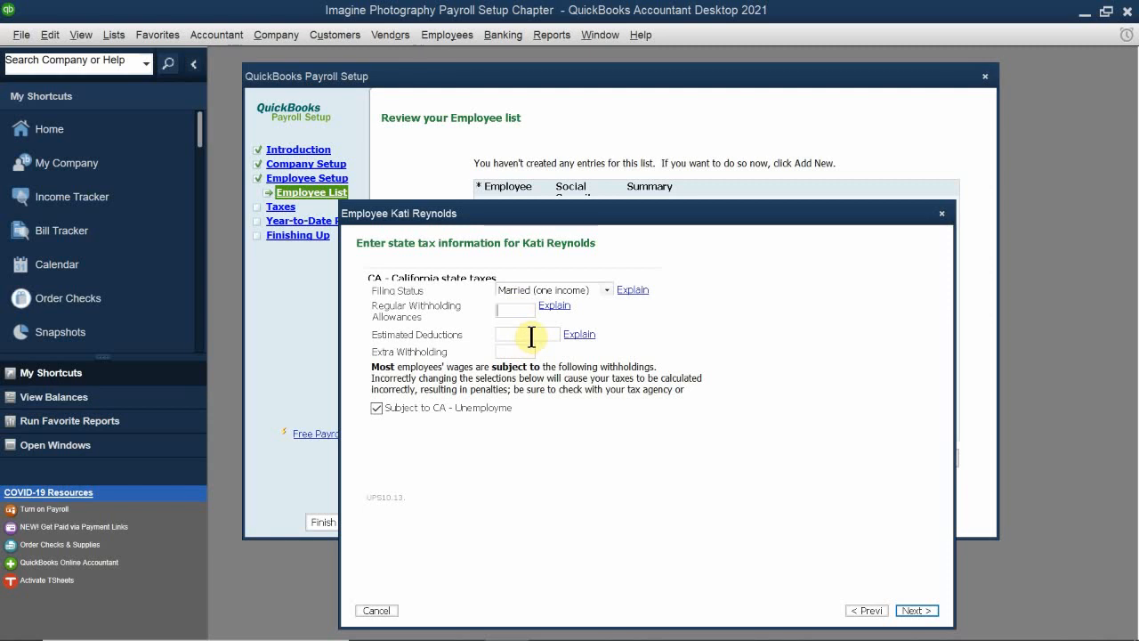
type("2")
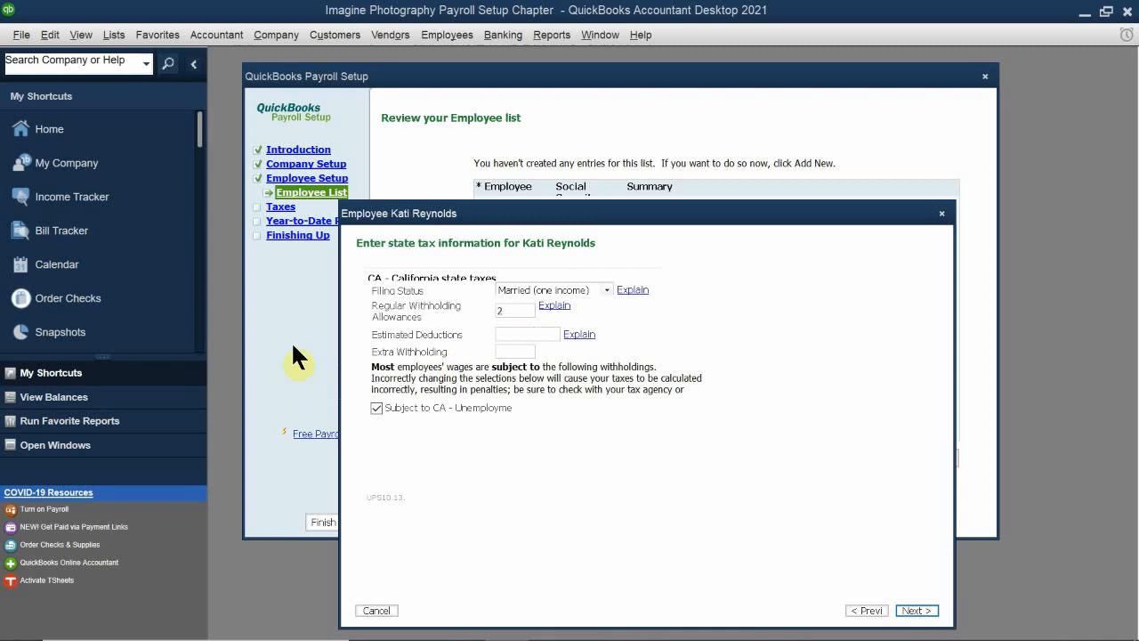
left_click(501, 330)
type("0")
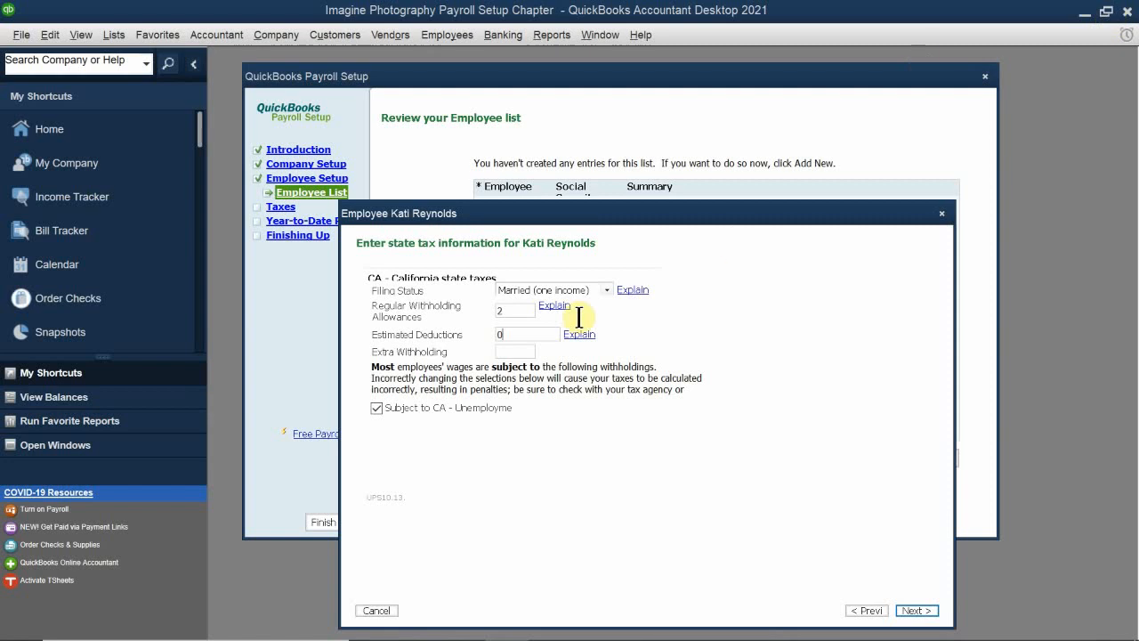
left_click(504, 352)
type("0")
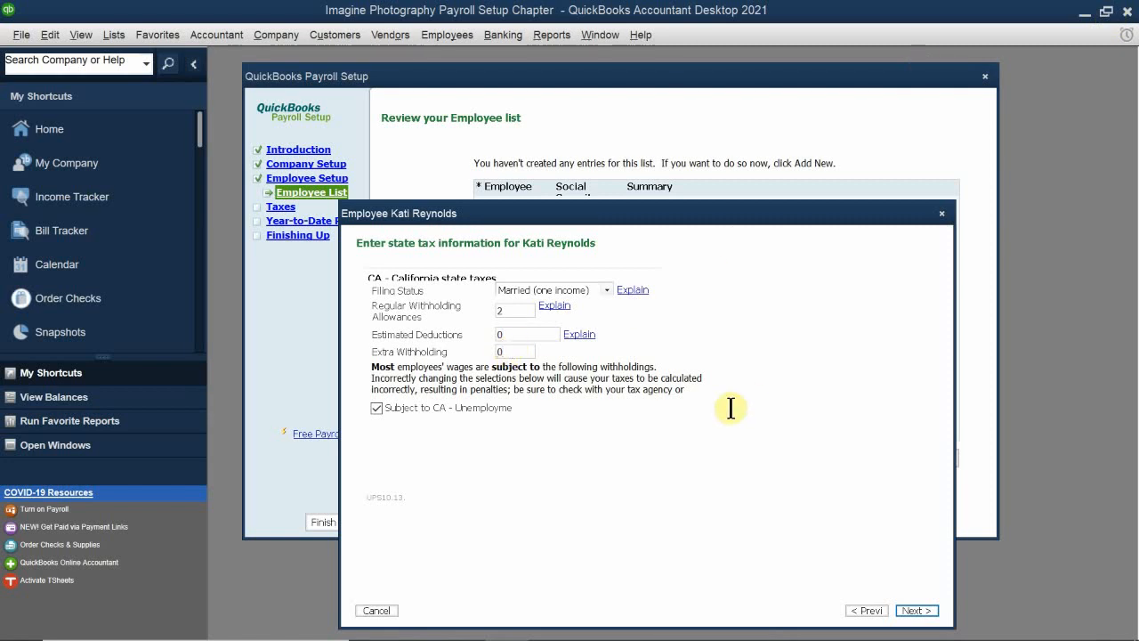
left_click_drag(563, 211, 580, 135)
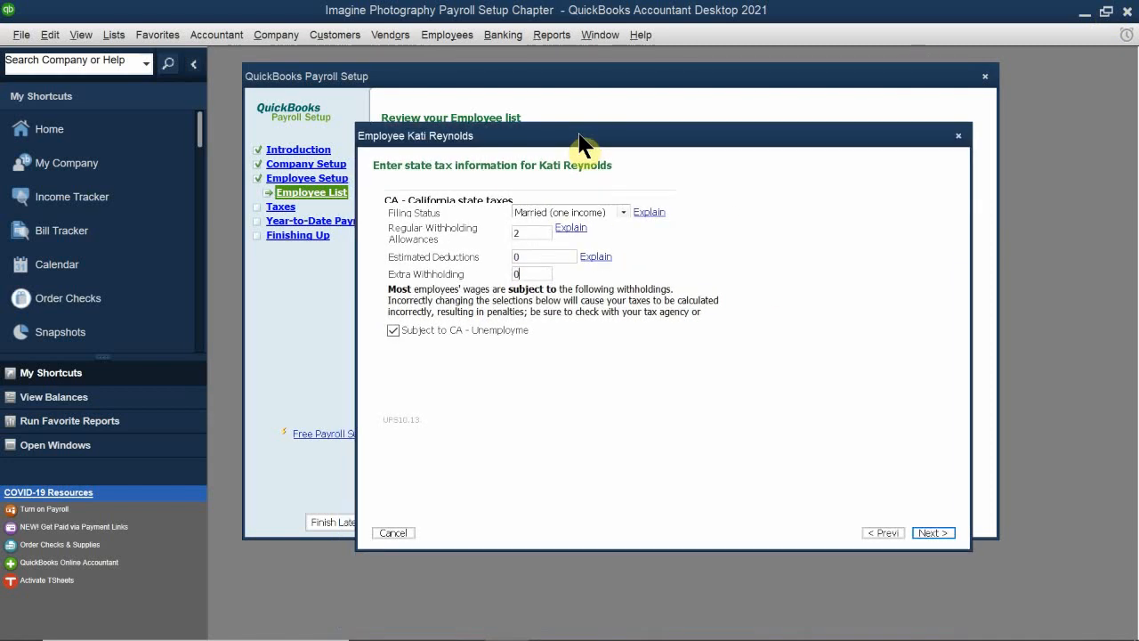
left_click(932, 532)
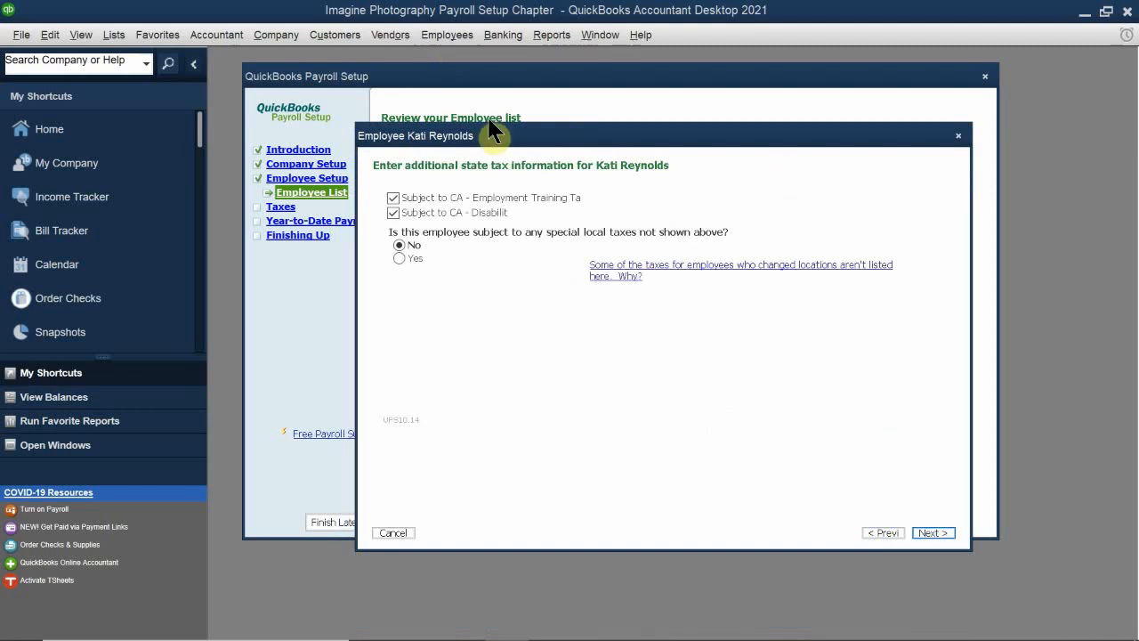
Step: Keep the employee subject to California Employment Training Tax and Disability with no special local taxes, continuing to the wage plan
left_click_drag(478, 144, 459, 192)
left_click(373, 246)
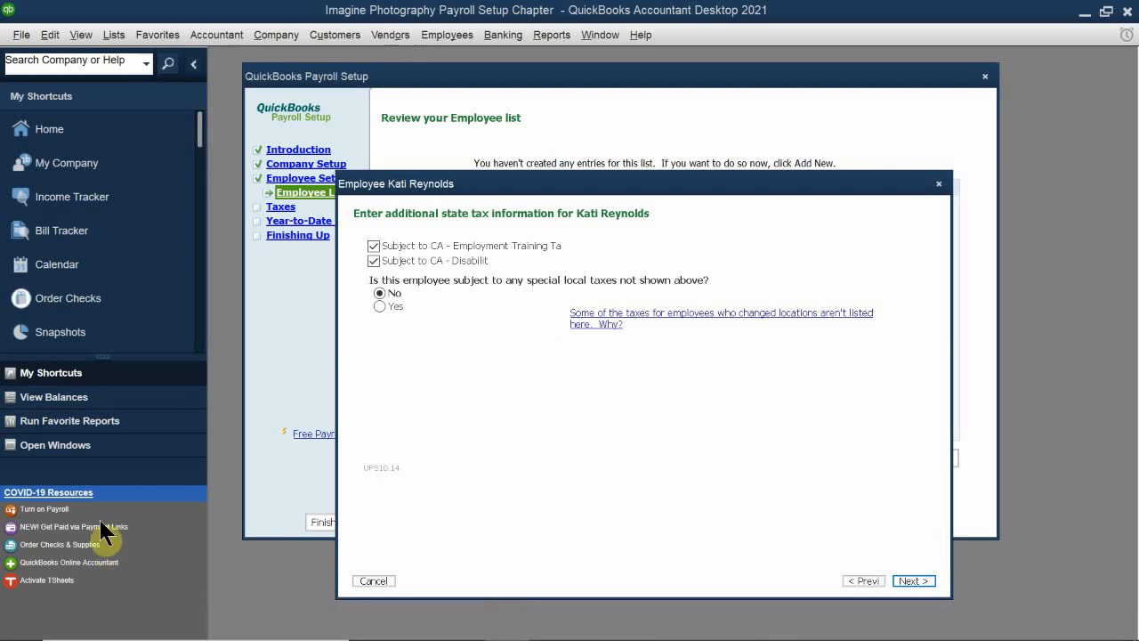
left_click(911, 580)
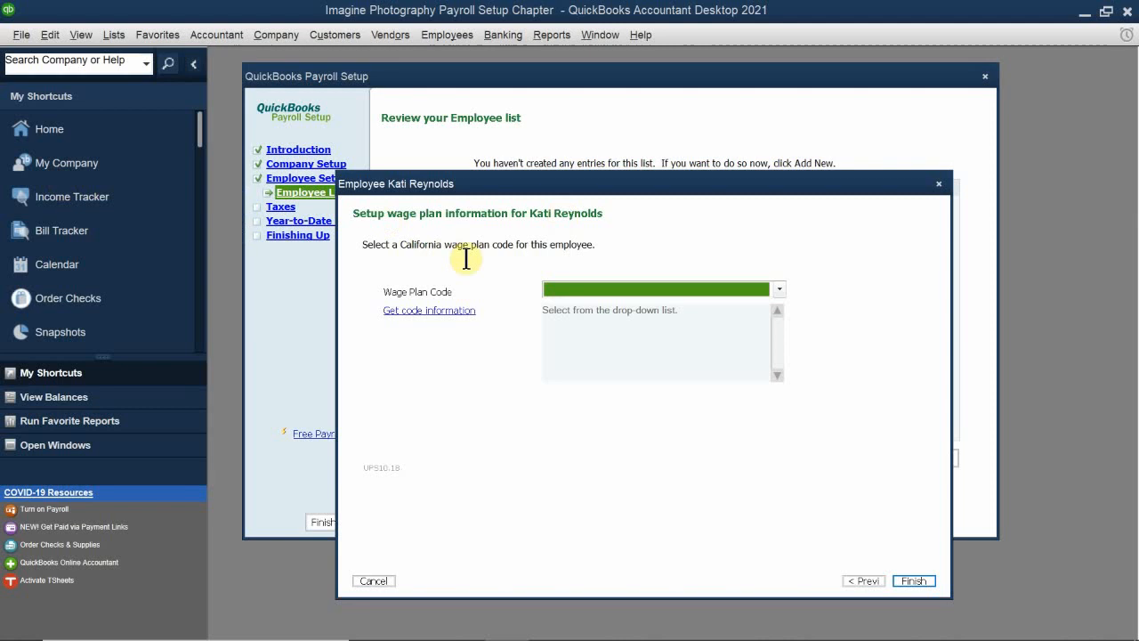
Step: Finish the employee with California wage plan code S (State Plan For Both UI and DI) and continue to the payroll taxes section
left_click(609, 283)
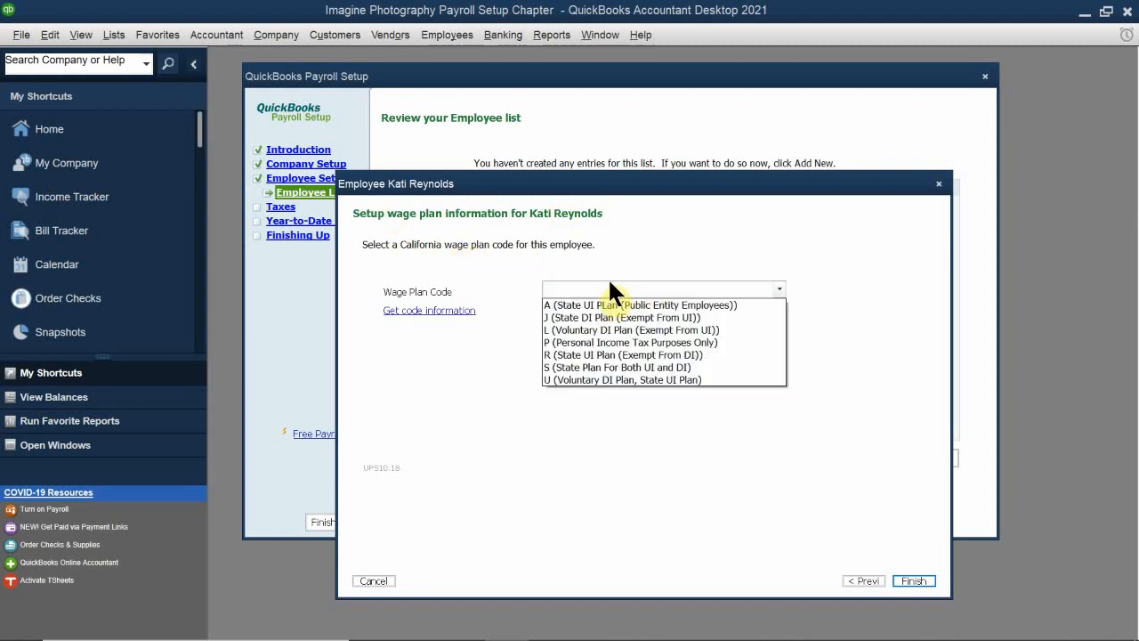
left_click(568, 365)
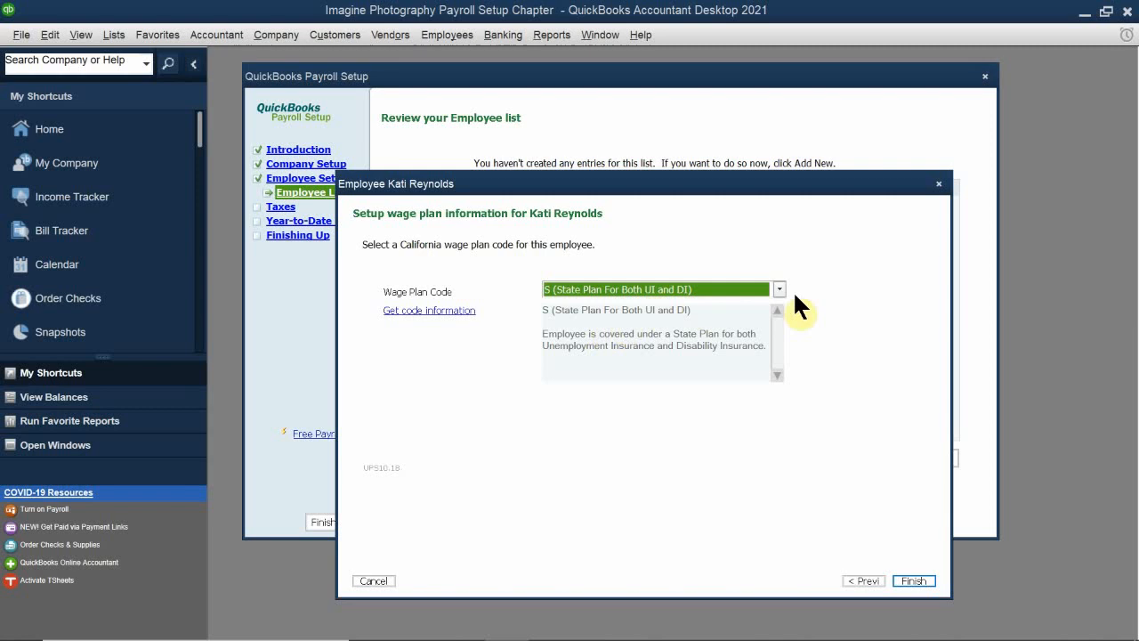
left_click(915, 580)
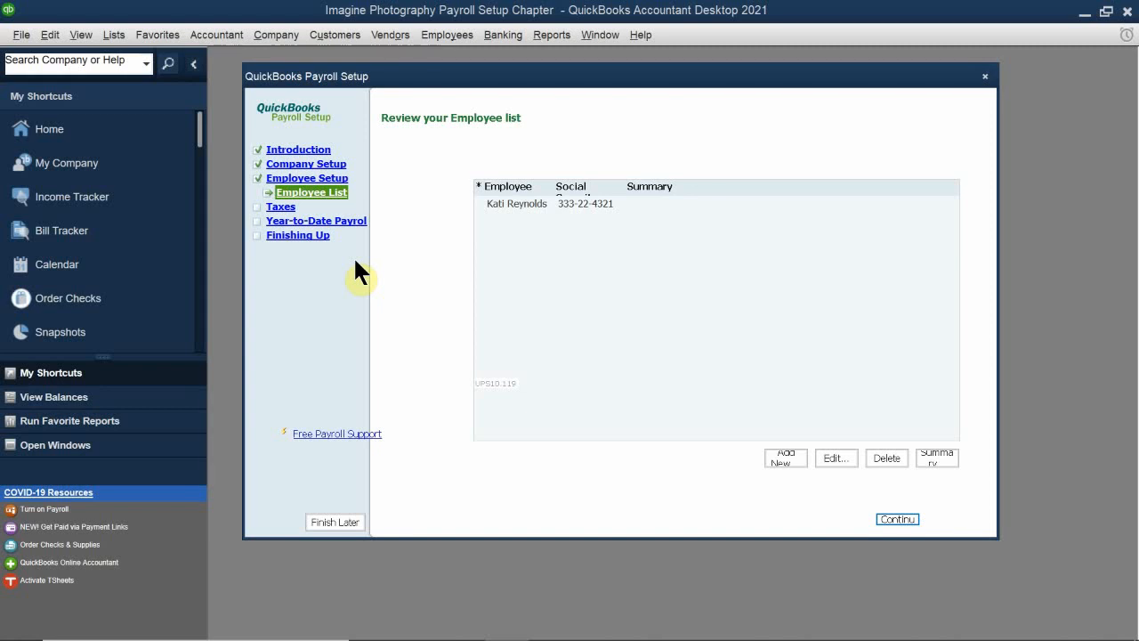
left_click(898, 519)
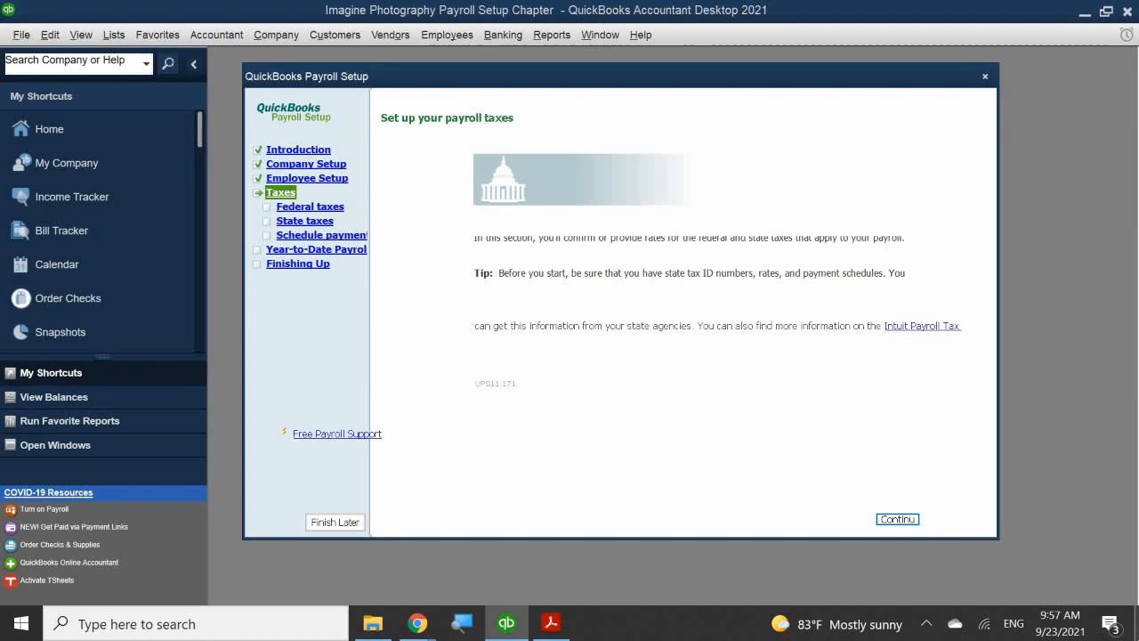
left_click(927, 623)
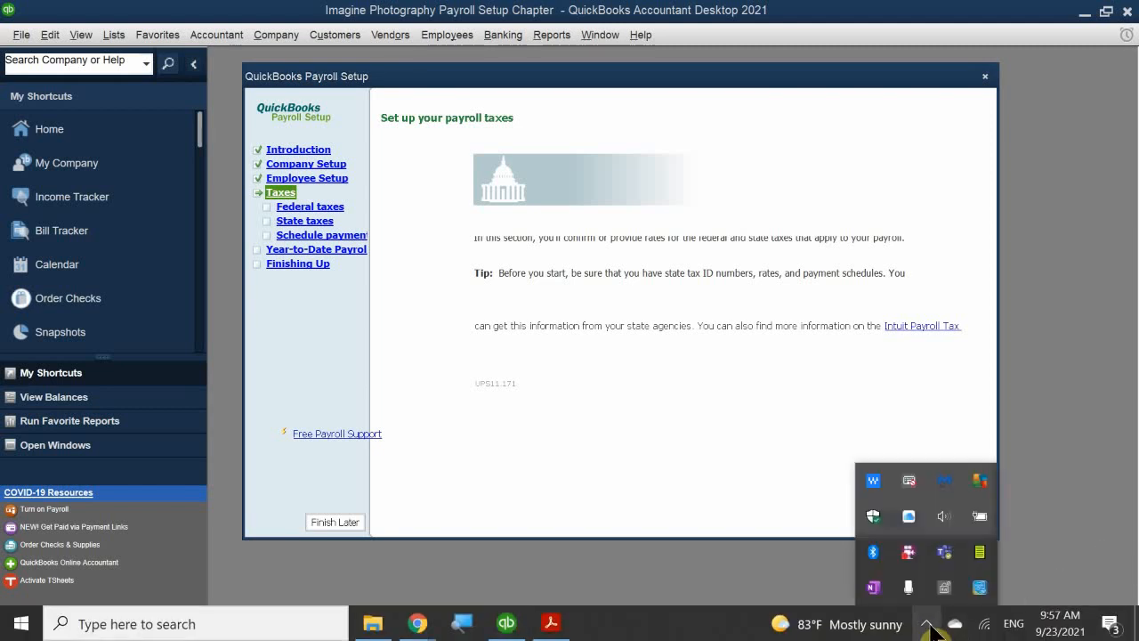
right_click(903, 561)
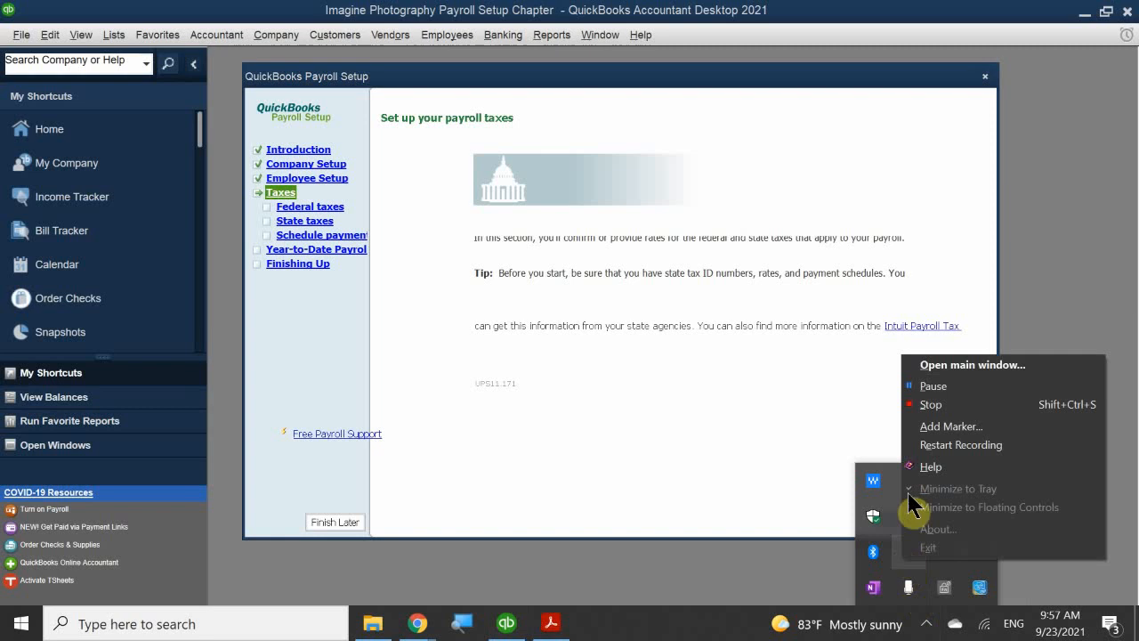